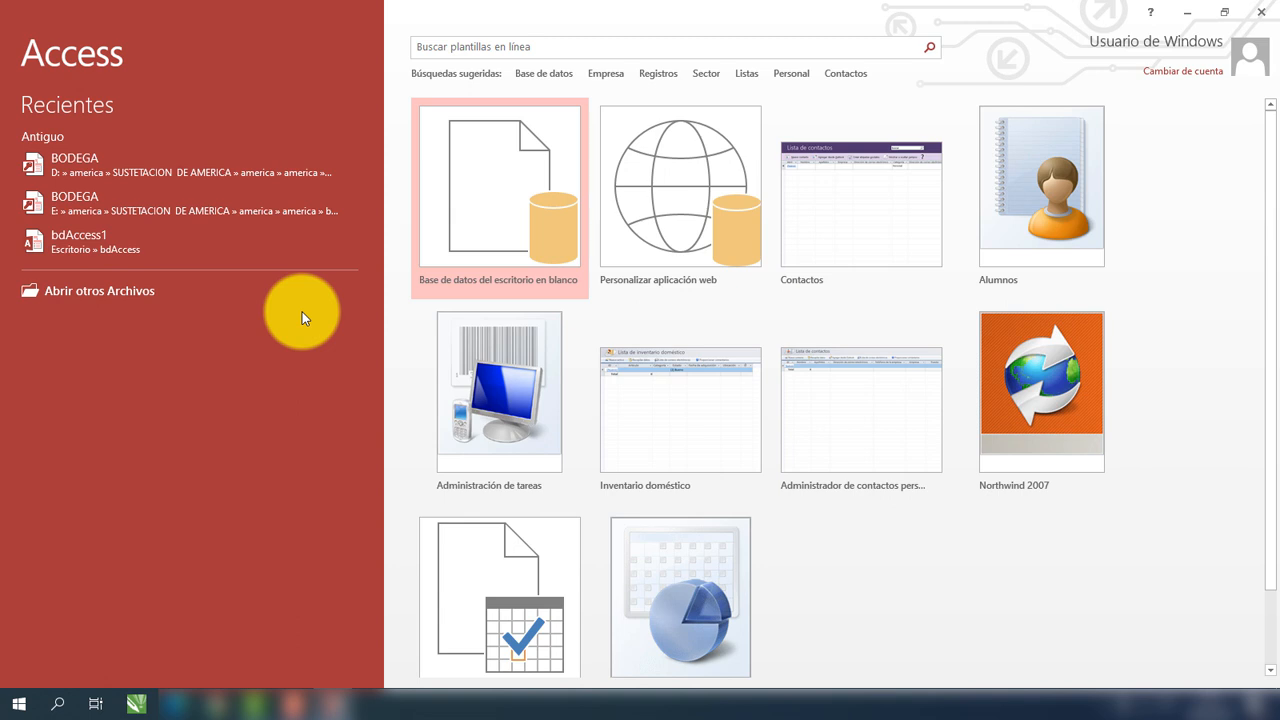
Start a blank desktop database, replacing the default Database1.accdb file name with bdEstudainte.
left_click(492, 190)
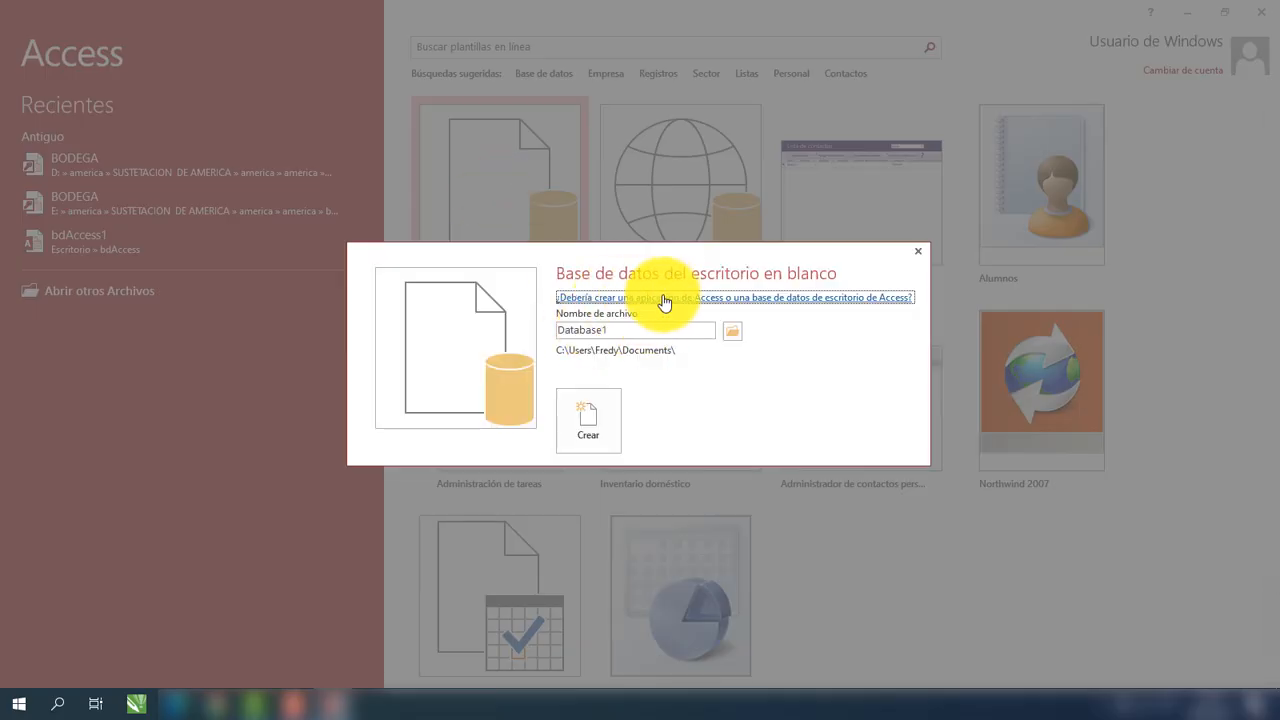
double_click(607, 330)
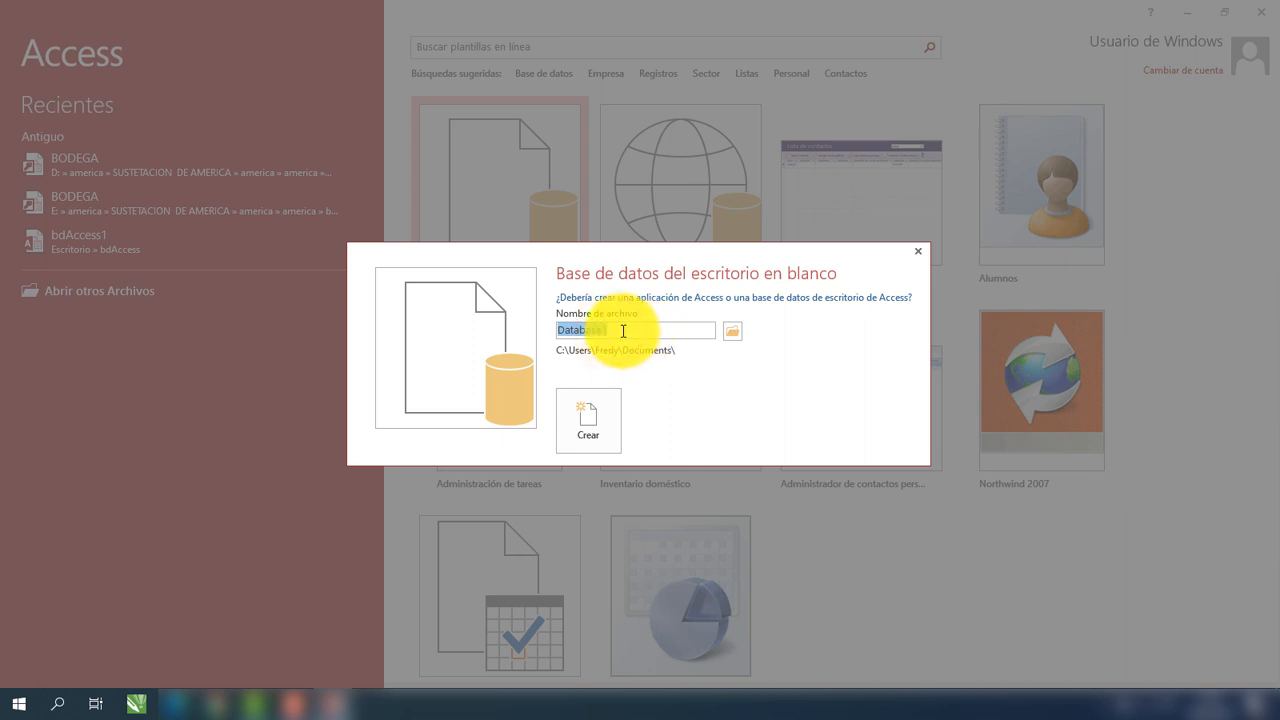
left_click(596, 326)
double_click(618, 330)
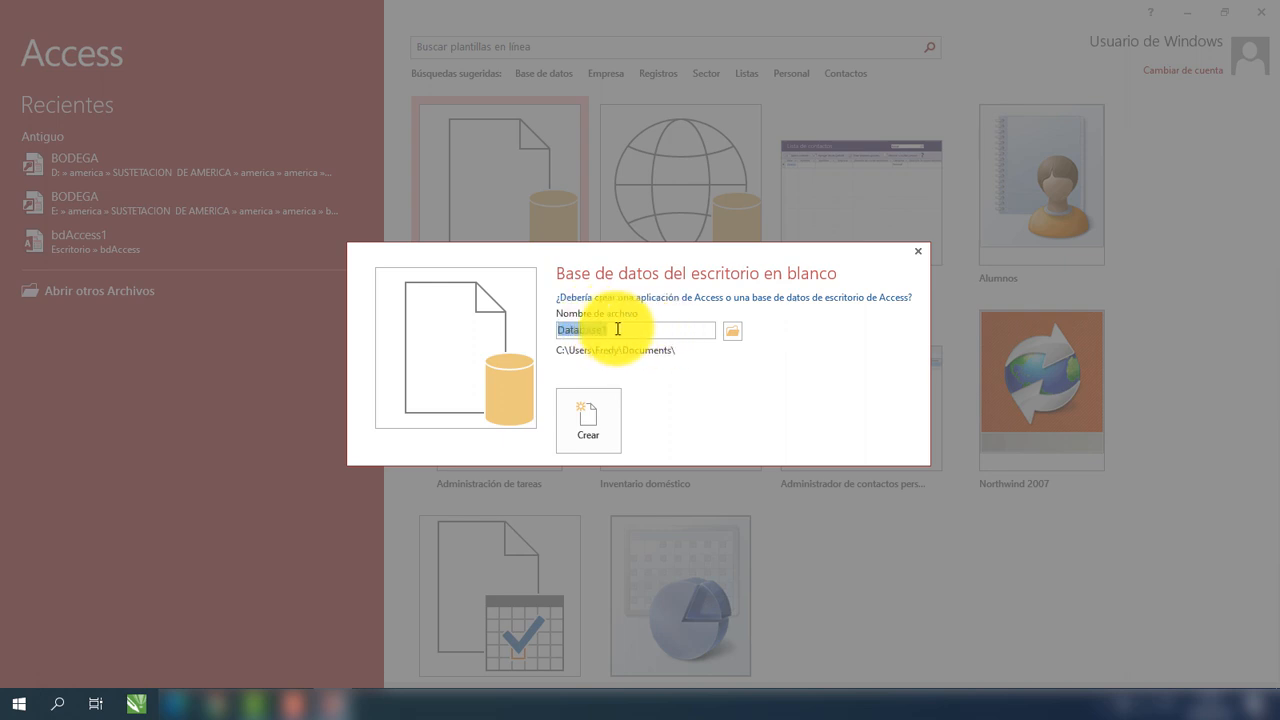
left_click(612, 328)
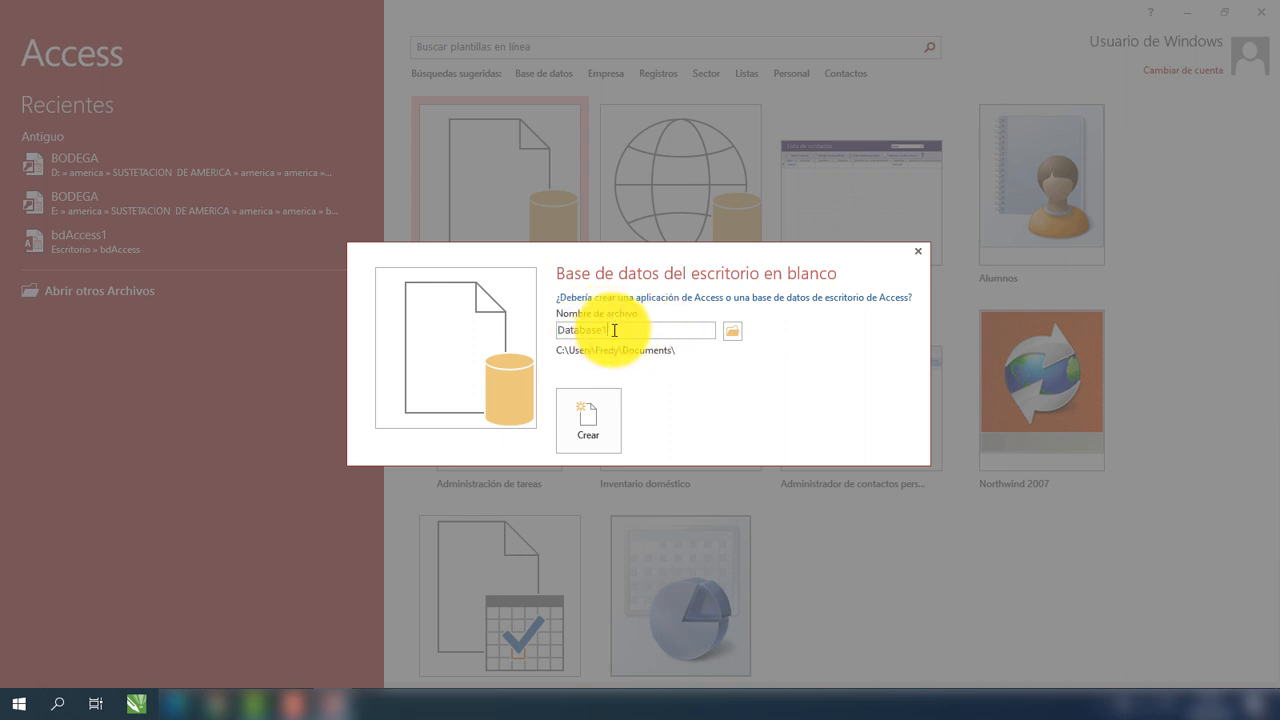
type("accdb")
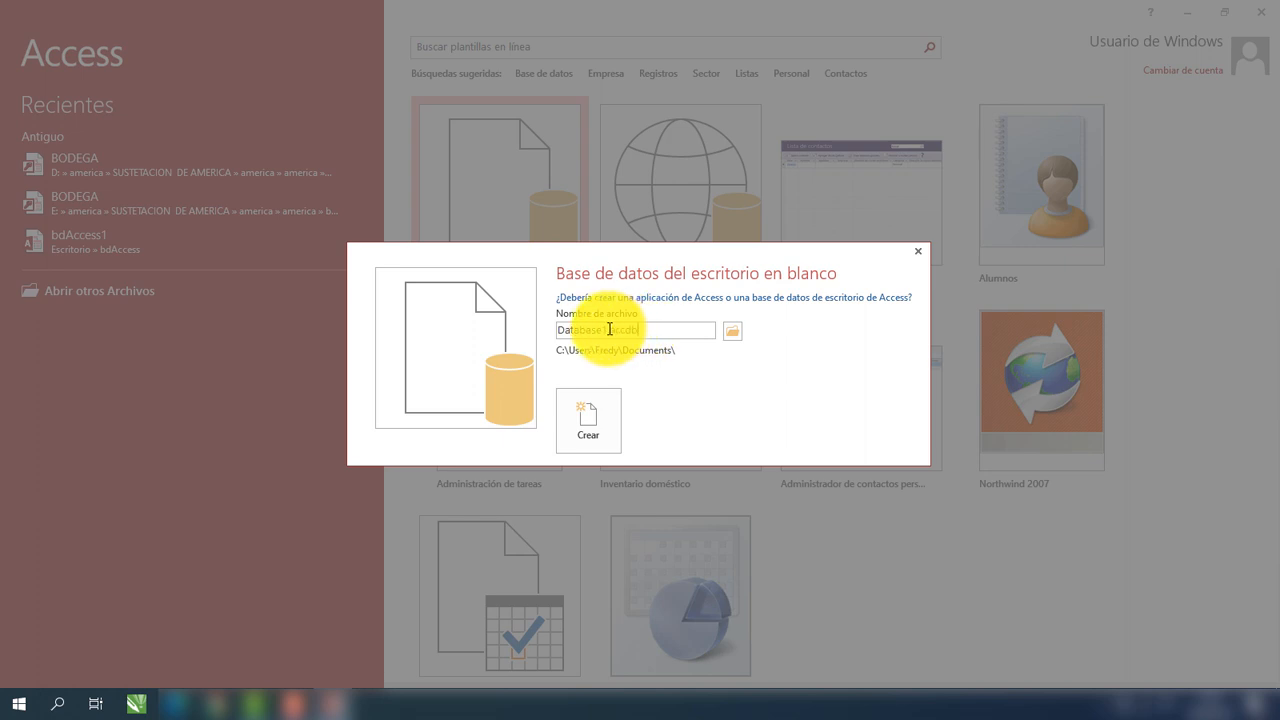
left_click_drag(607, 330, 497, 328)
double_click(636, 329)
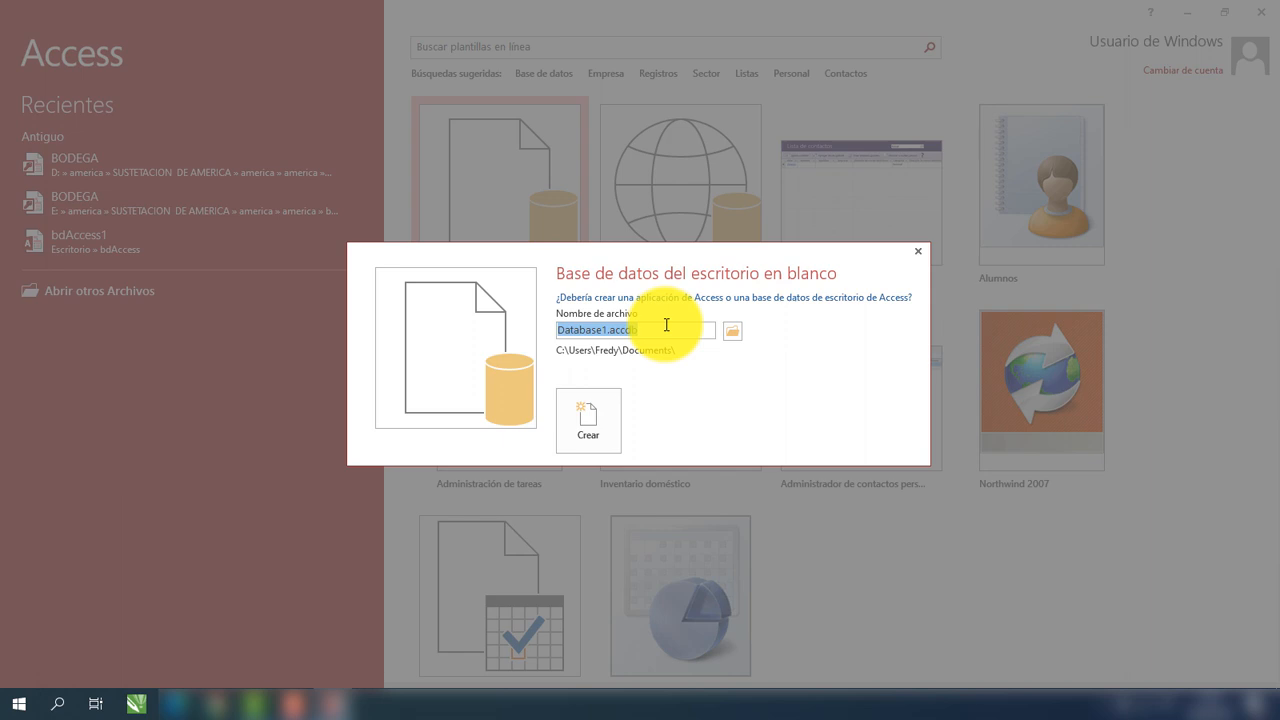
type("b")
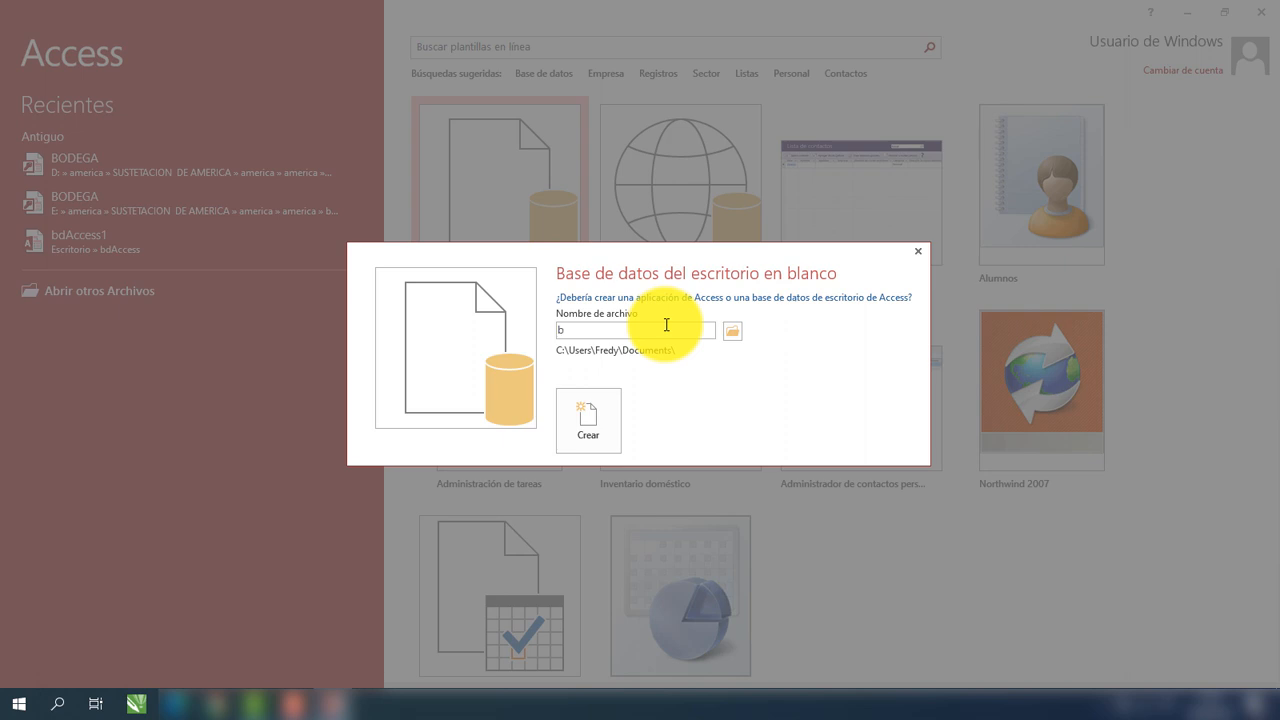
type("d")
type("Estudainte")
Browse the save location to the D:\CETPRO_2020\V_MODULO folder.
left_click(730, 337)
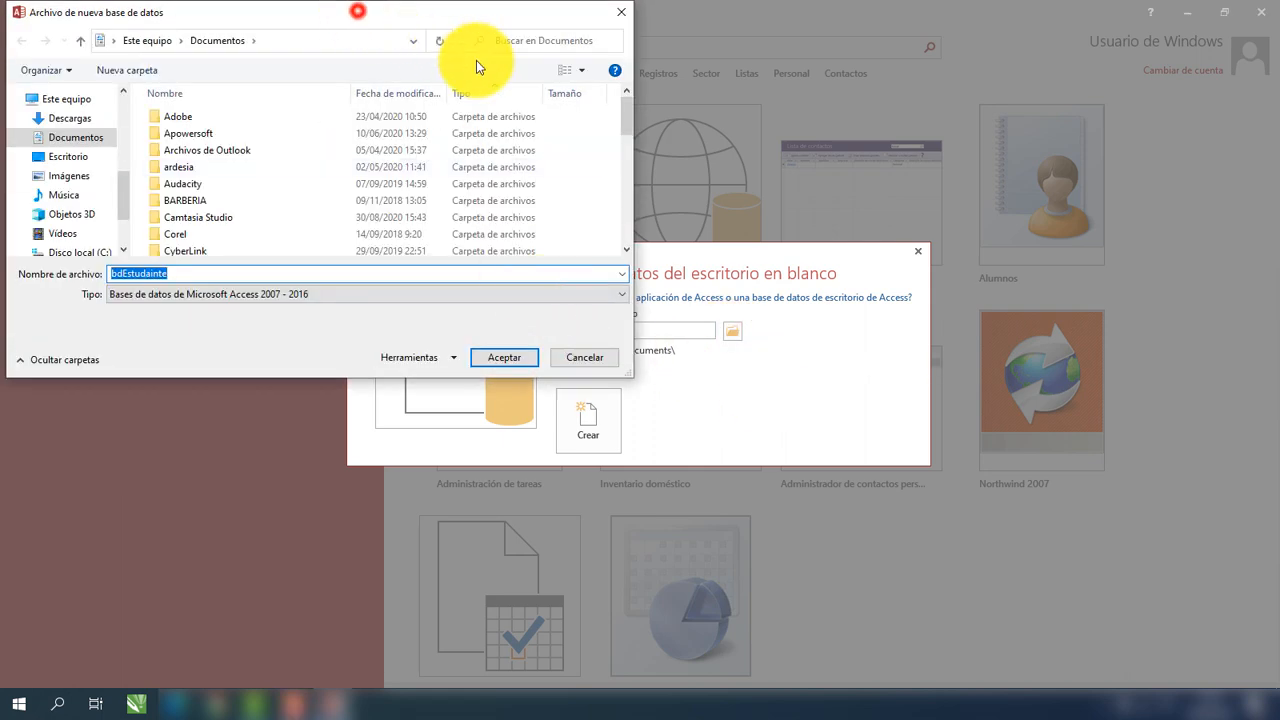
scroll(340, 280, "down", 3)
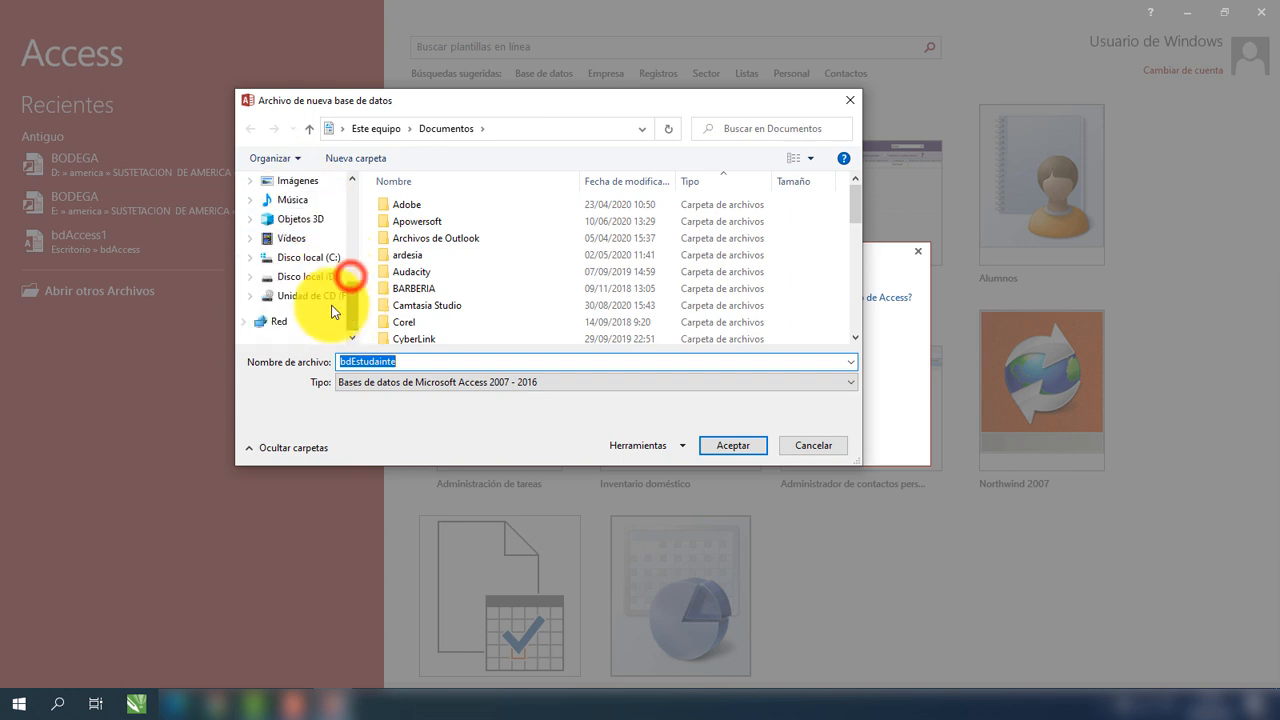
left_click(315, 274)
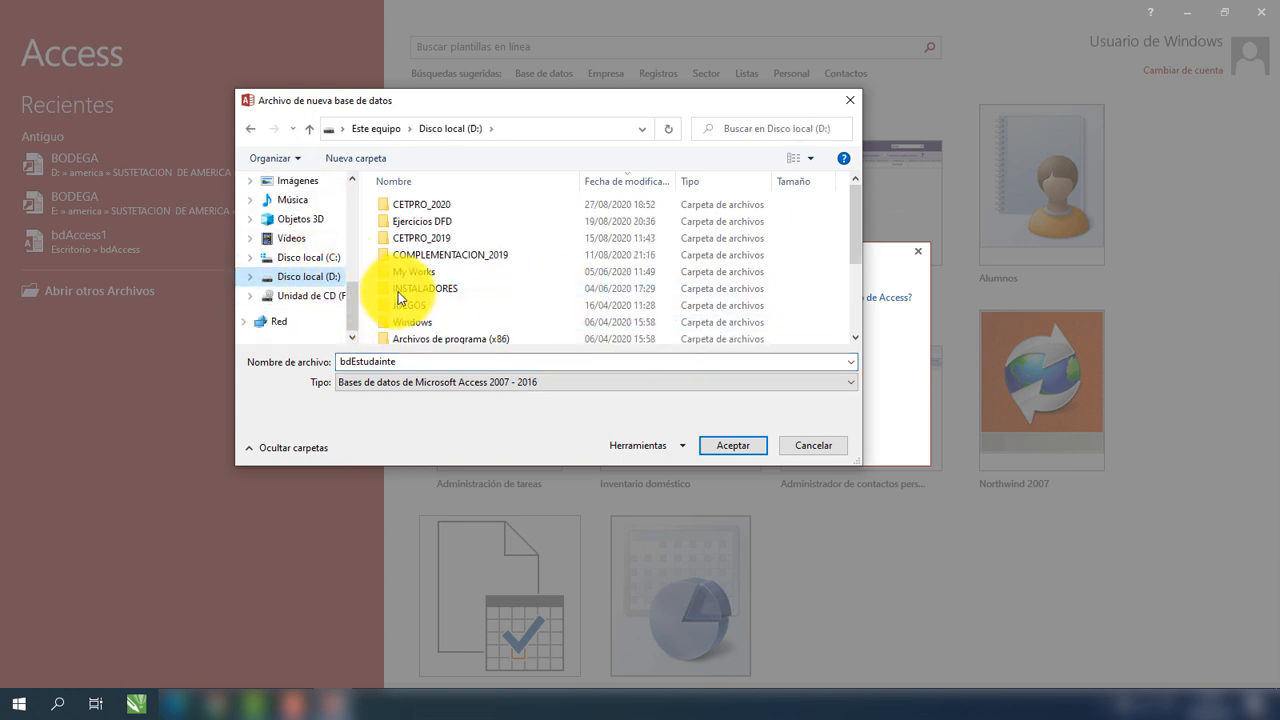
left_click(450, 204)
double_click(450, 204)
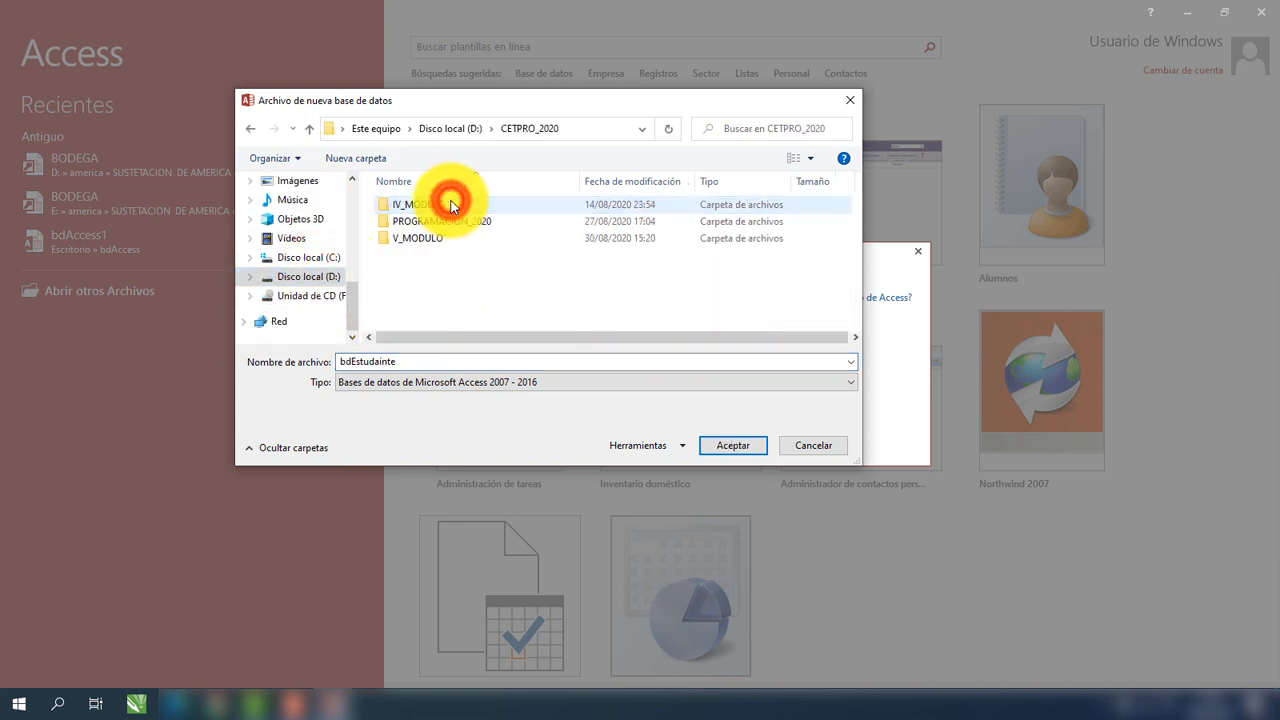
double_click(395, 234)
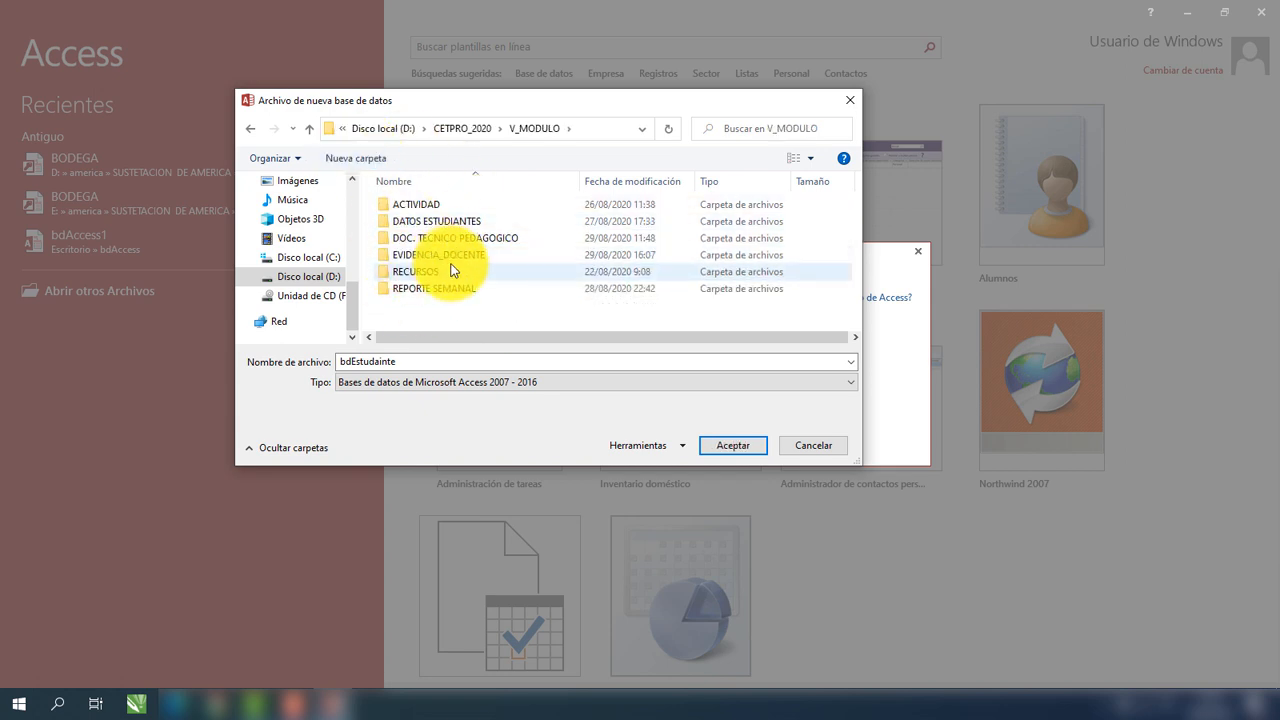
Create a new Base de Datos folder there and confirm it as the save location.
left_click(364, 158)
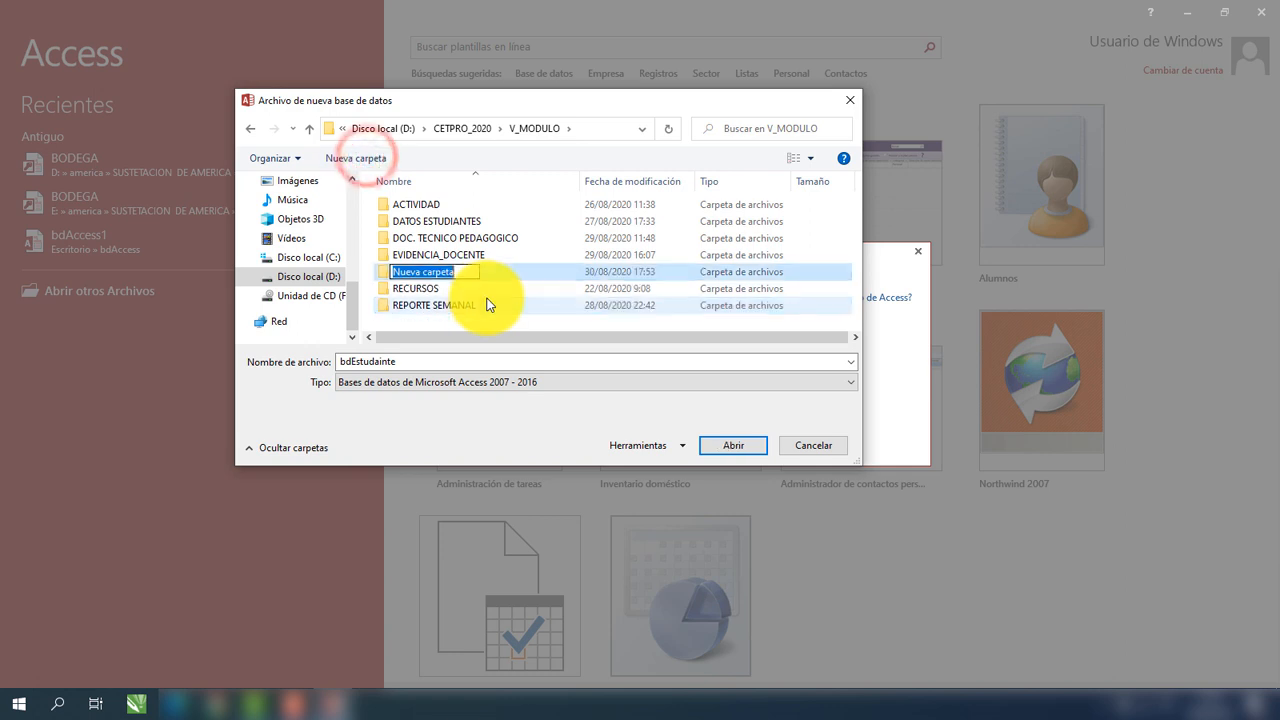
type("Ba")
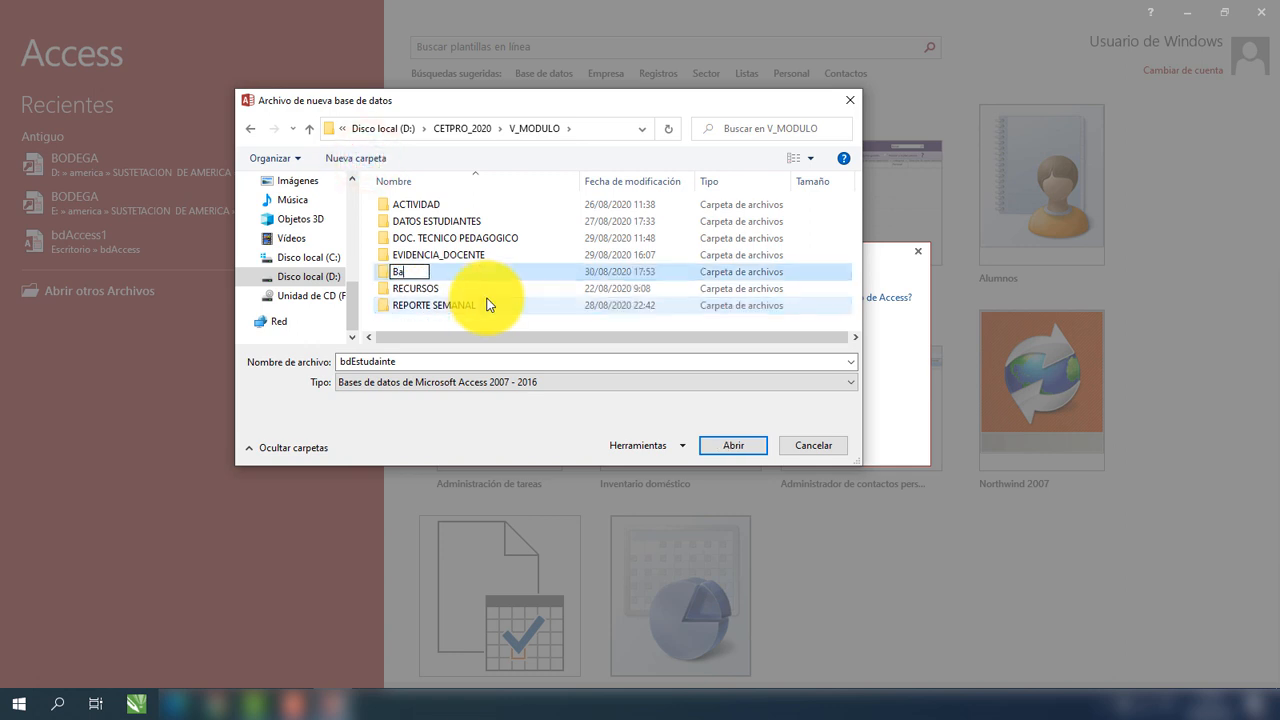
type("se de Datos")
key("BackSpace")
key("BackSpace")
type("os")
left_click(728, 446)
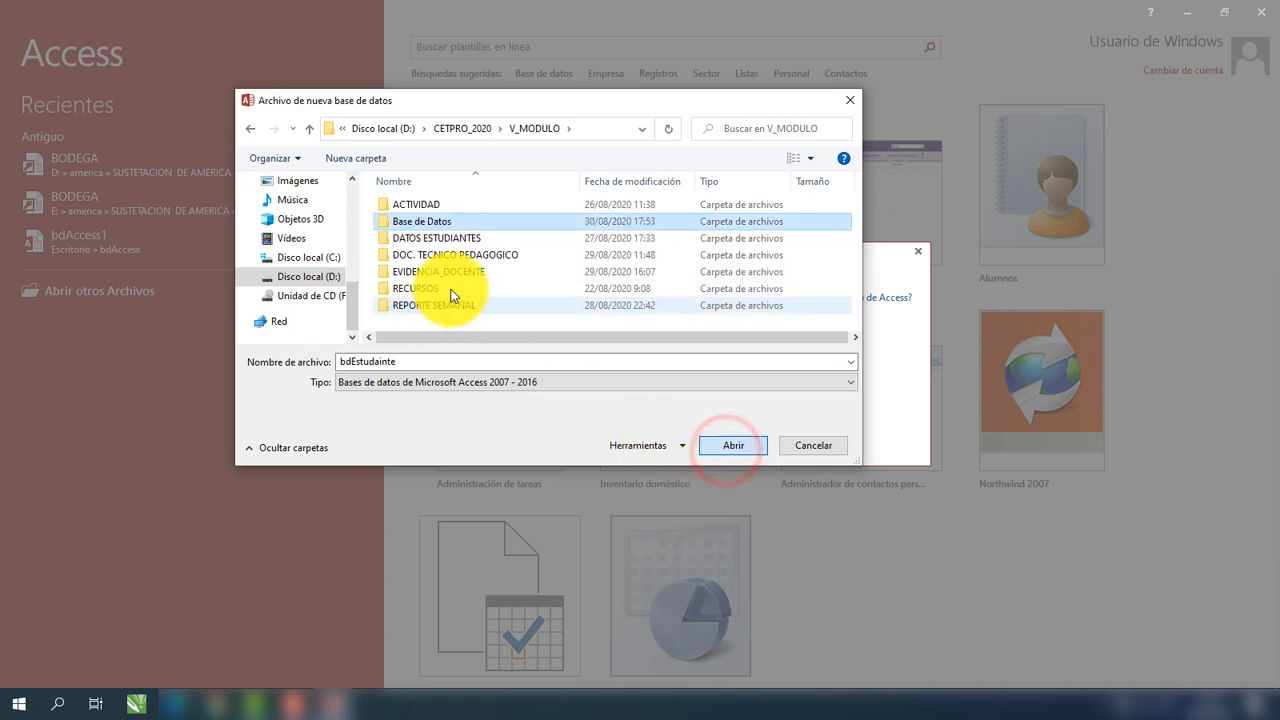
left_click(716, 443)
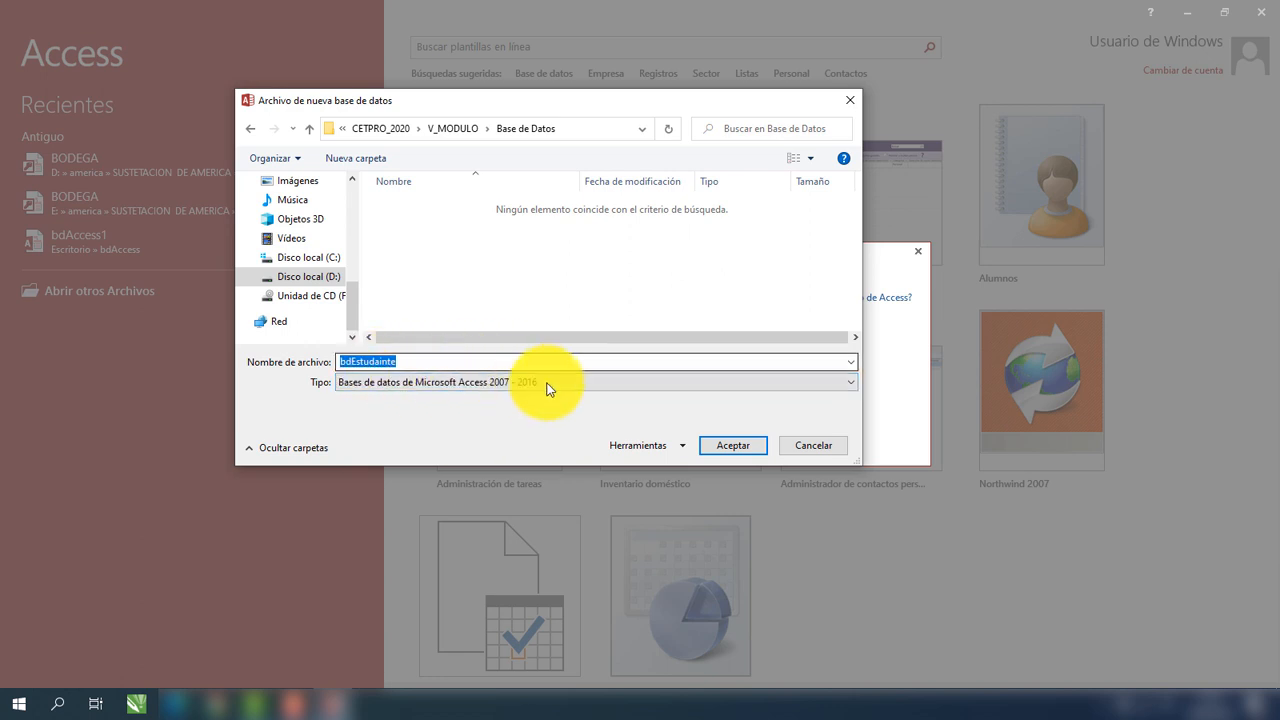
left_click(724, 446)
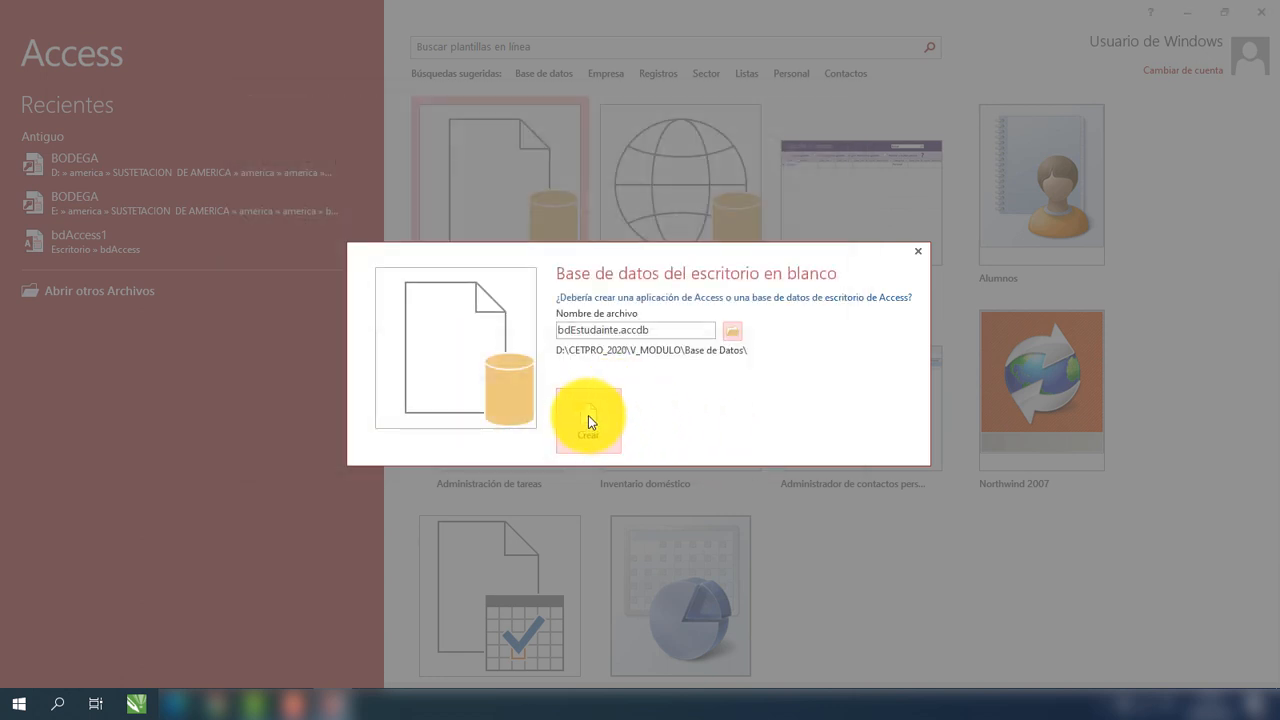
Create the bdEstudainte database, close the default Tabla1, and start a new table in Diseño de tabla.
left_click(588, 420)
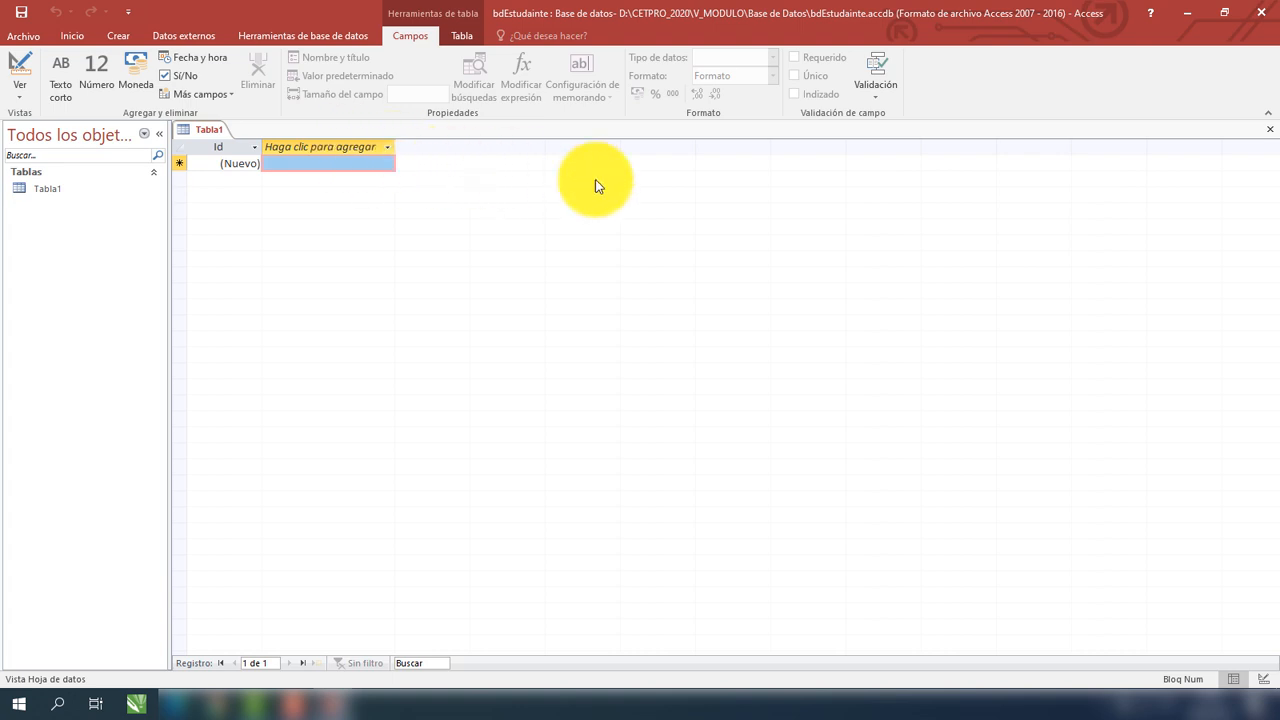
left_click(1270, 136)
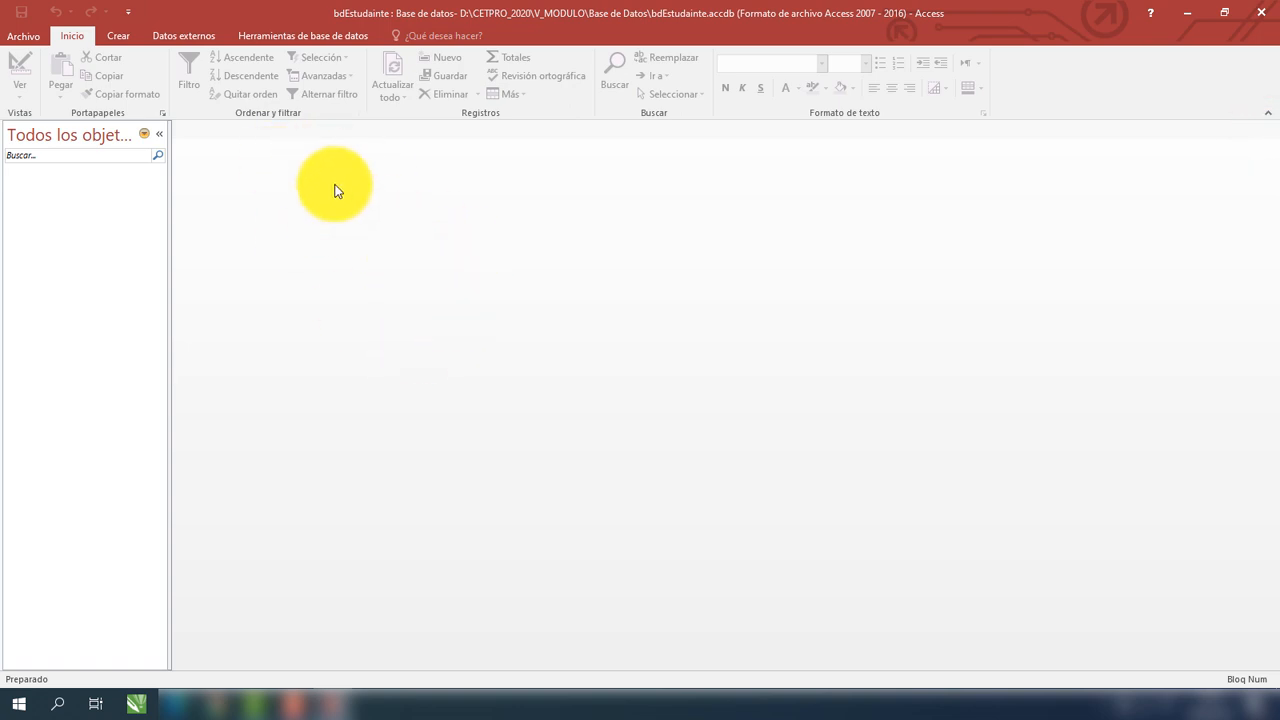
left_click(124, 37)
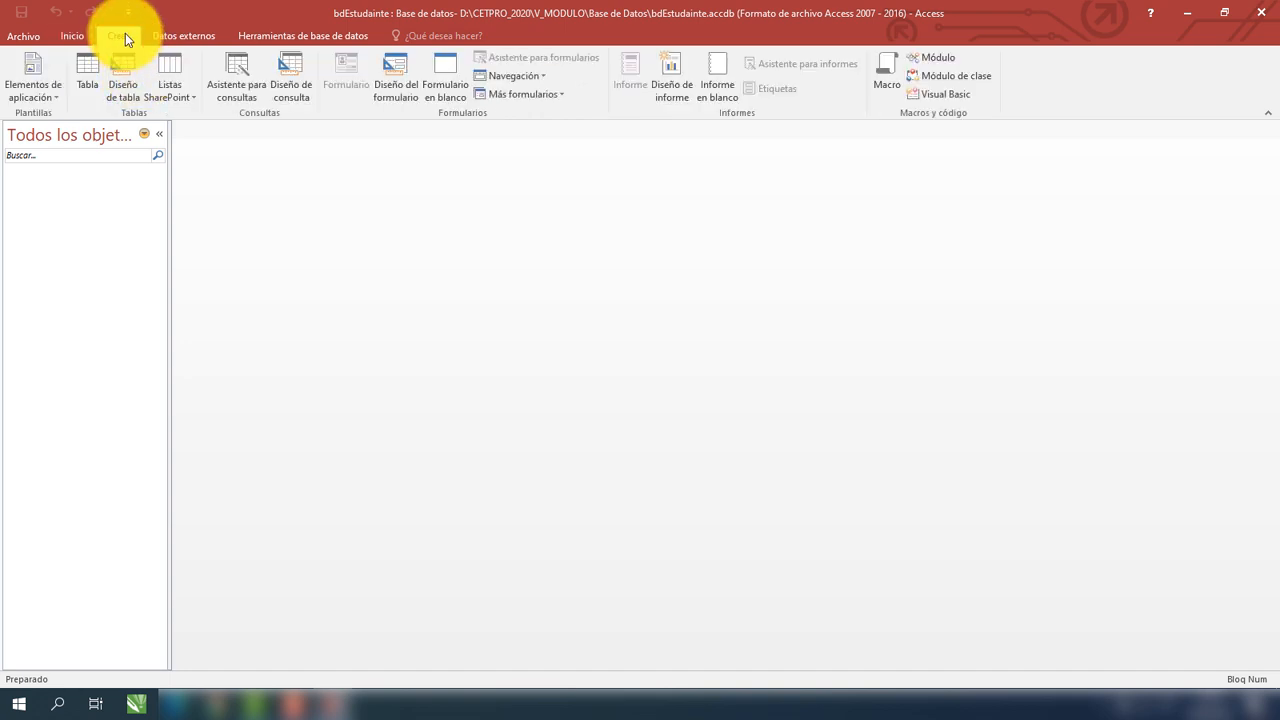
left_click(127, 92)
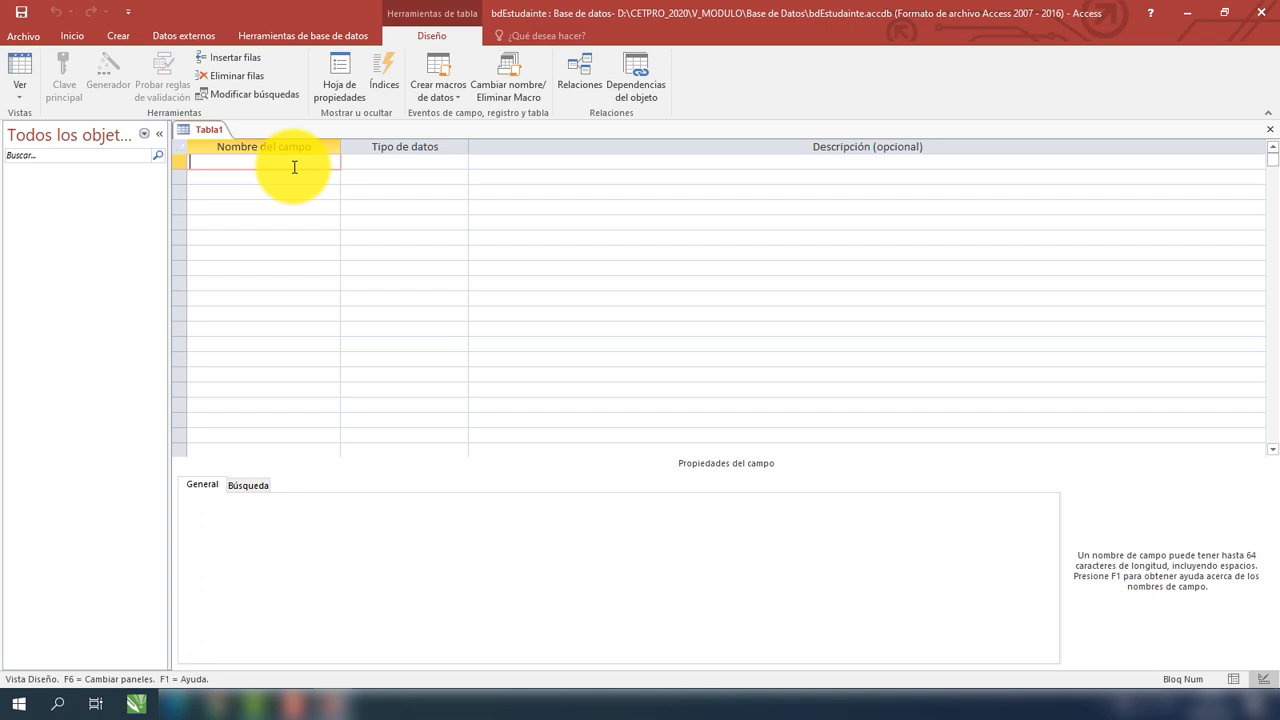
Add an Id_Estudiante field of type Autonumeración, then a Cod_Estudiante field below it.
type("Id_Estudiante")
left_click(437, 161)
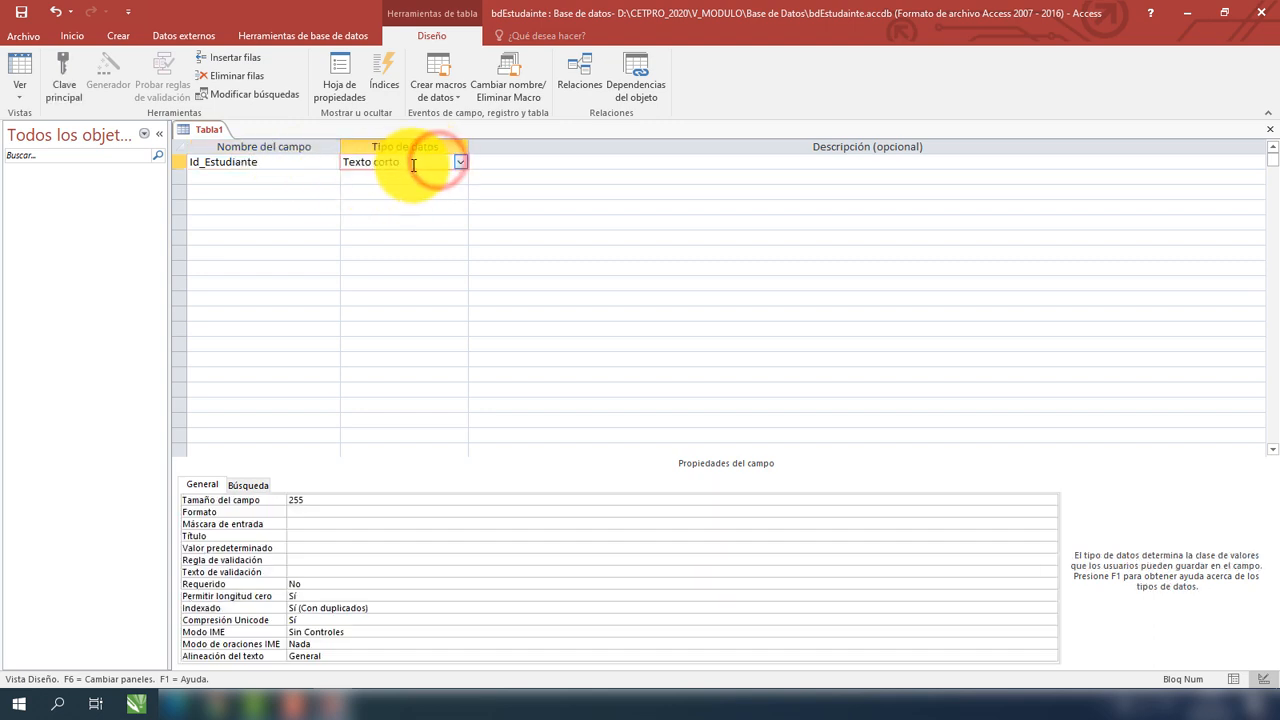
left_click(458, 162)
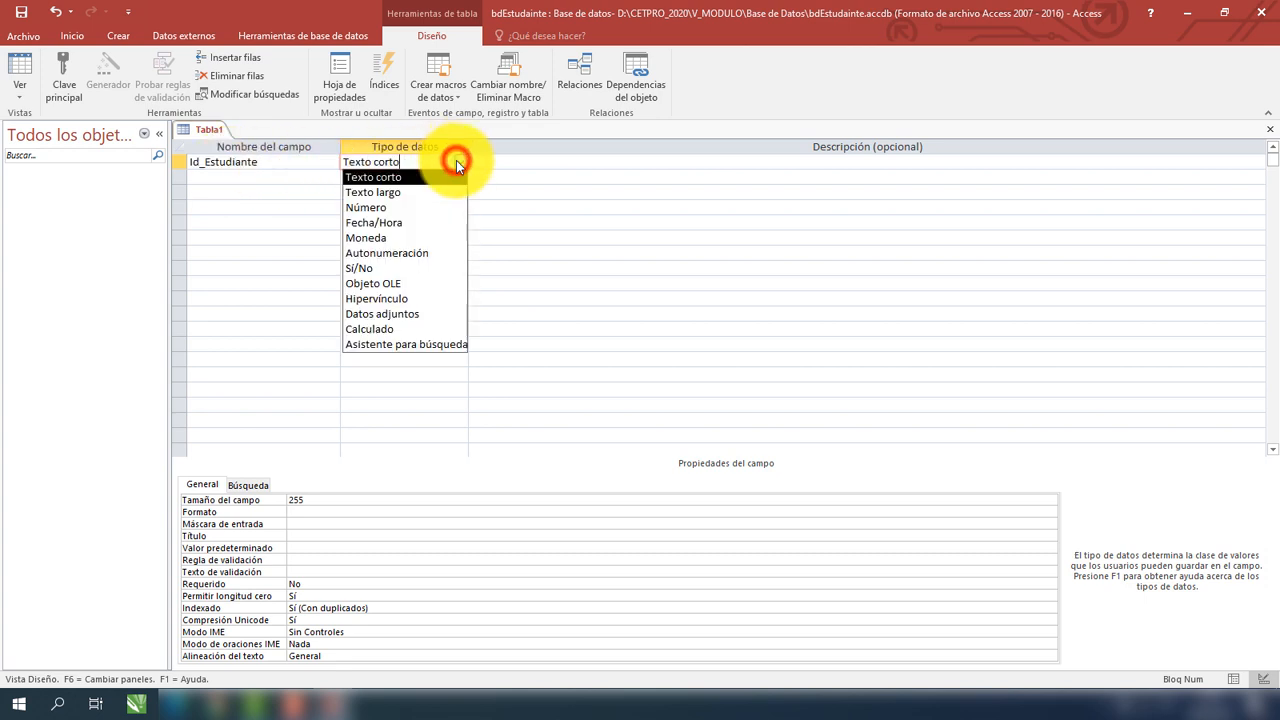
left_click(427, 252)
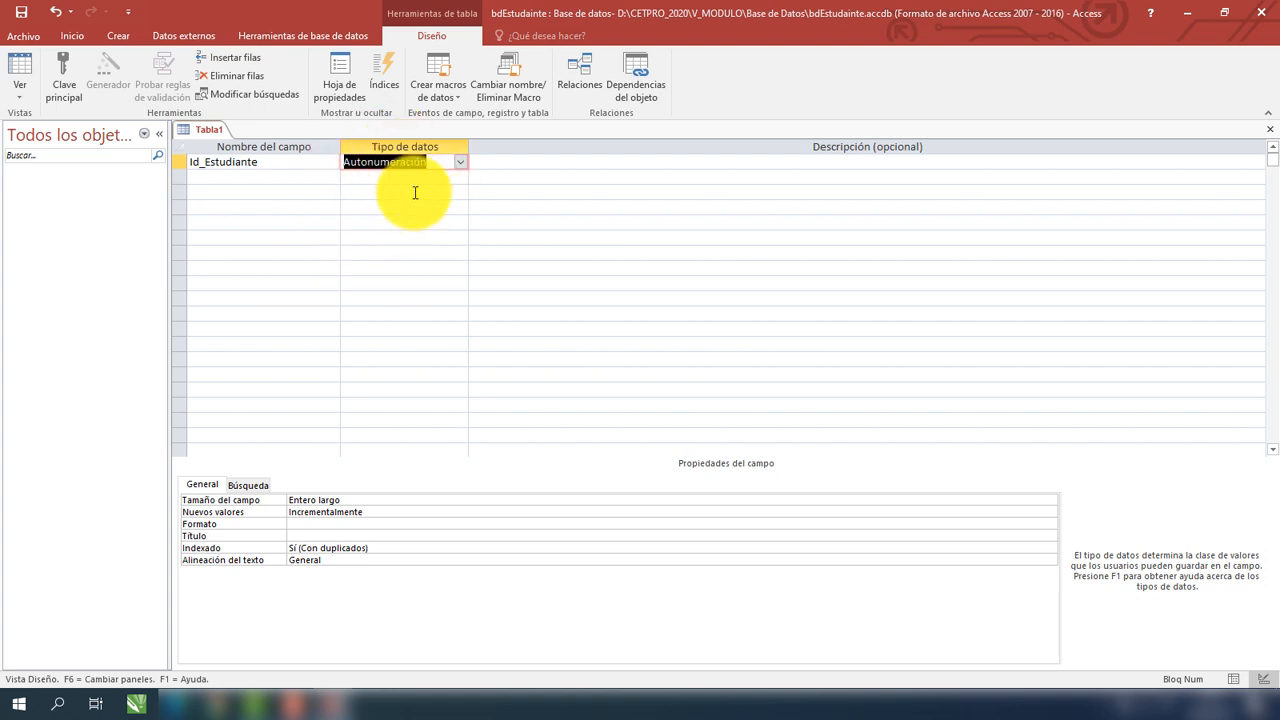
left_click(299, 178)
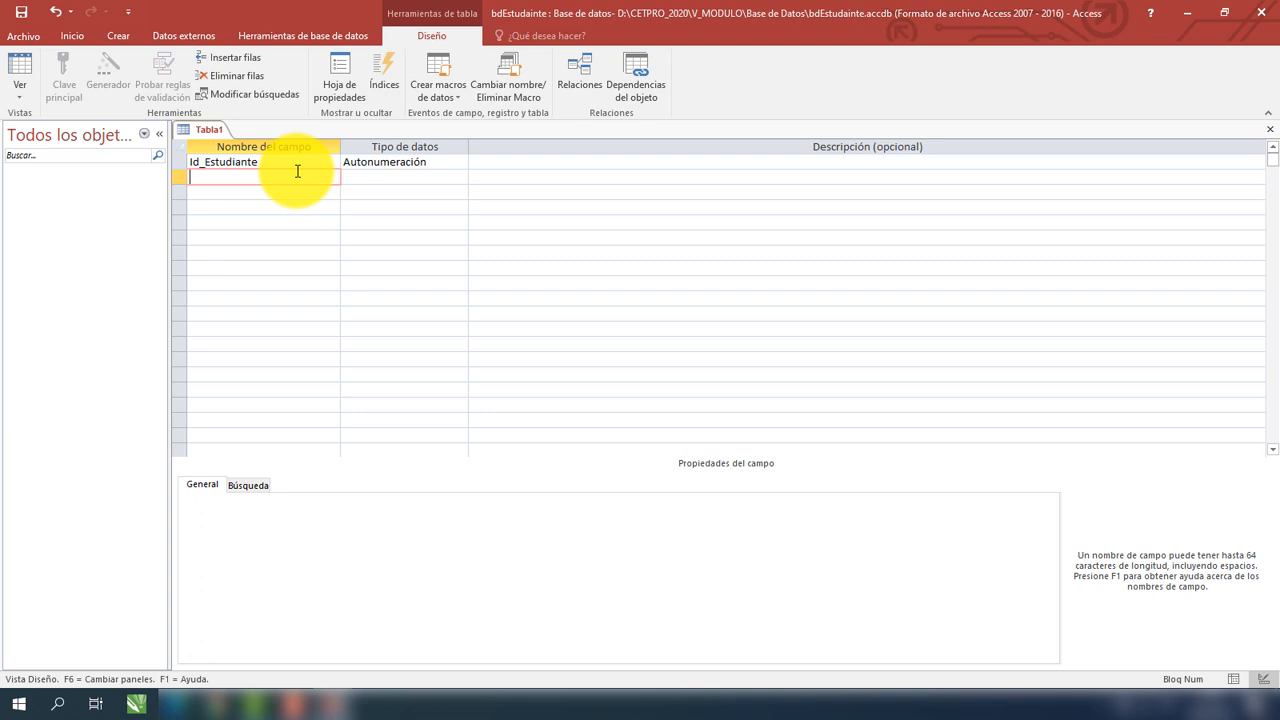
type("Cod_Estudiante")
Keep Cod_Estudiante as Texto corto and set its Tamaño del campo to 12.
left_click(214, 176)
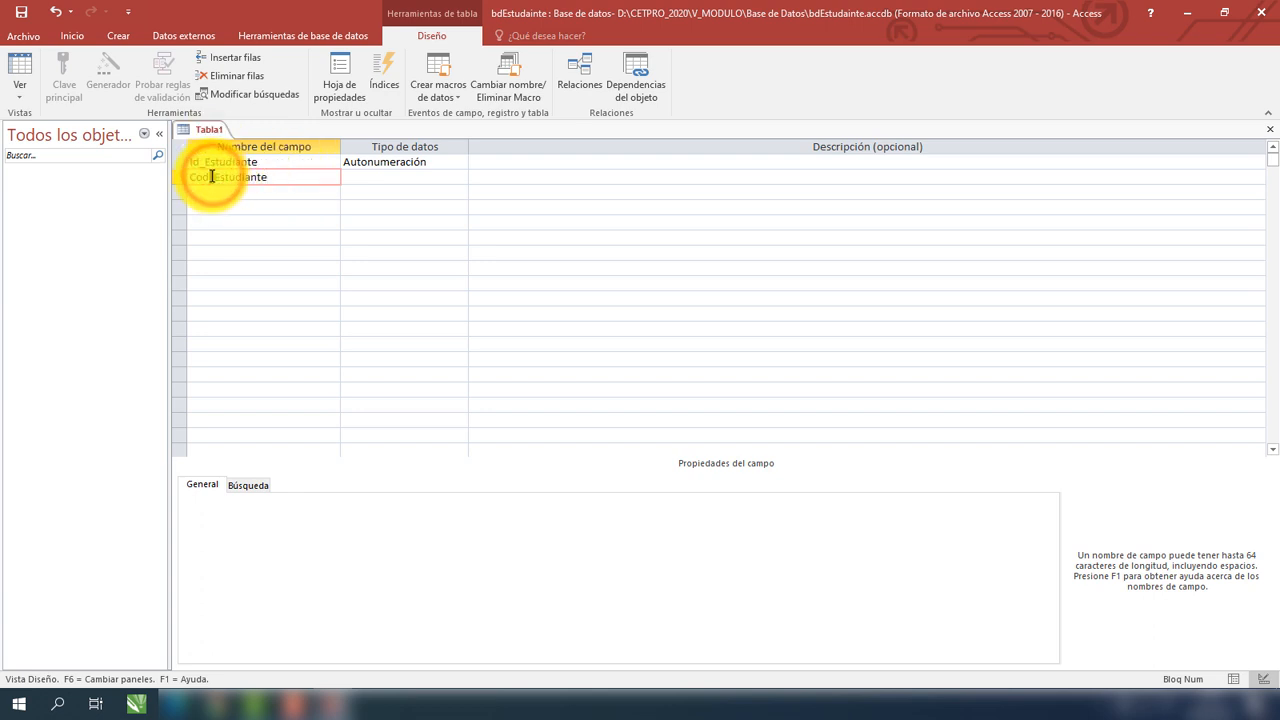
key("shift+Right")
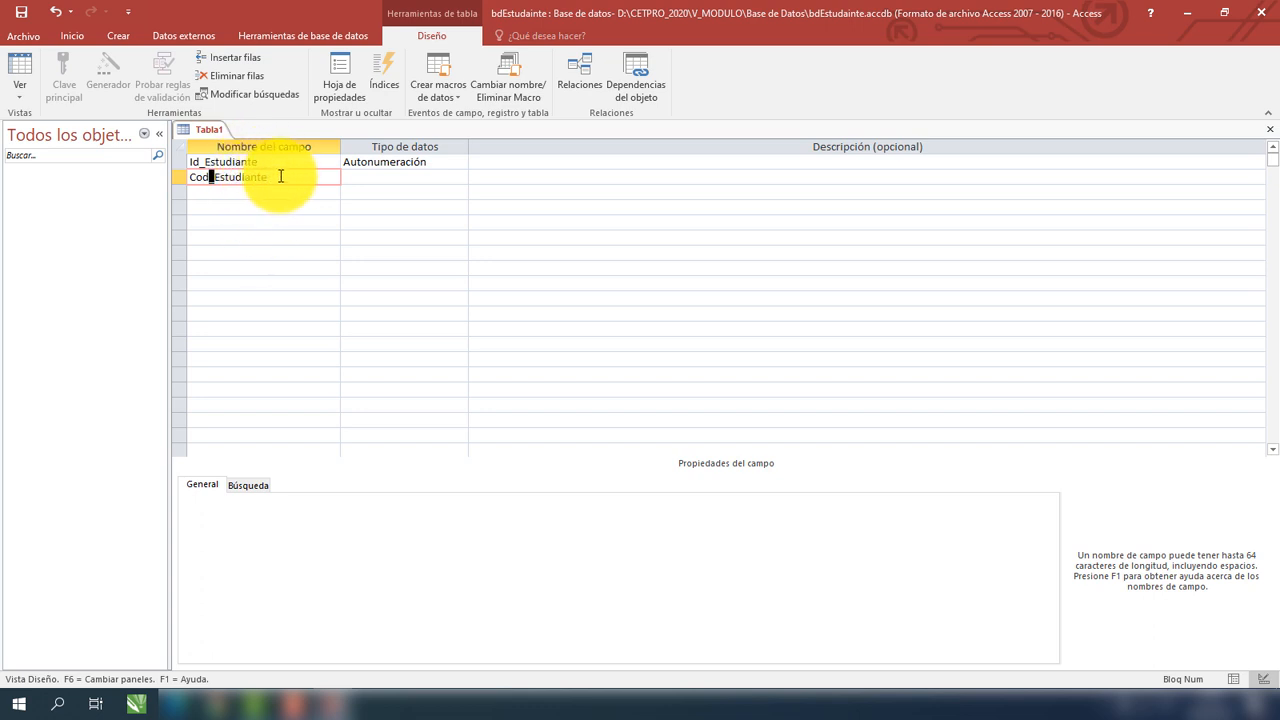
left_click(365, 180)
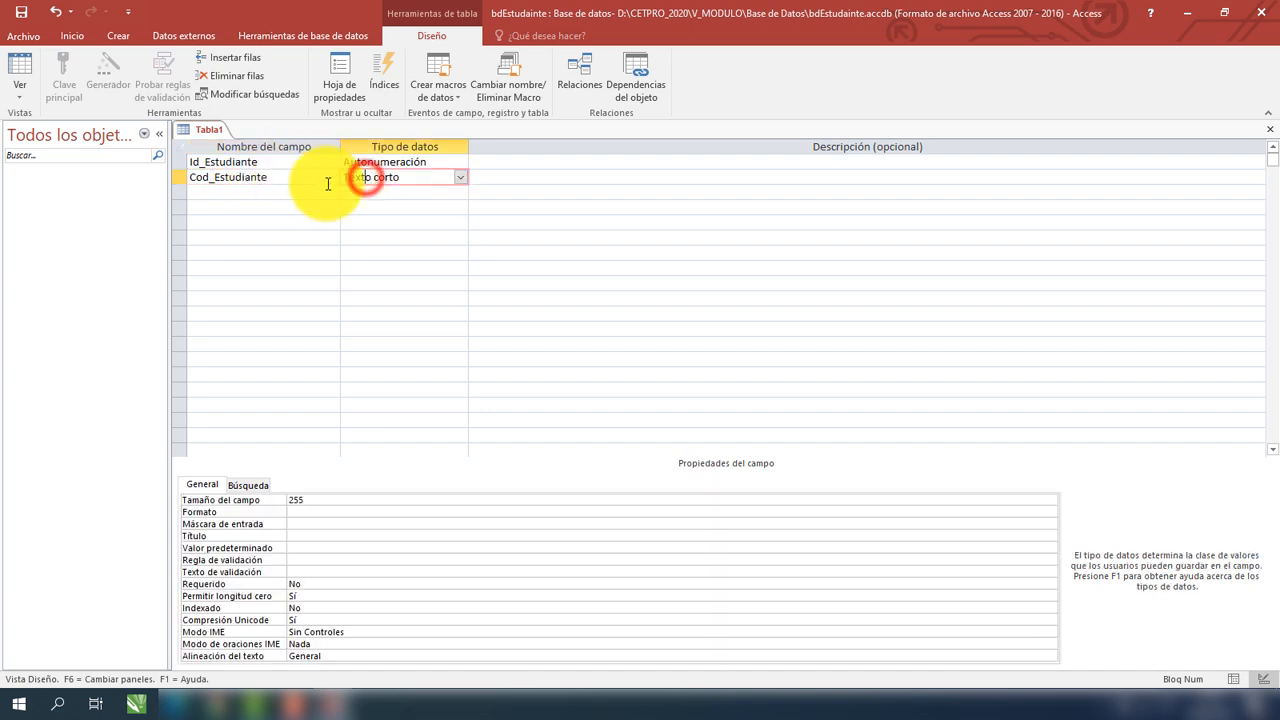
left_click(462, 179)
left_click(462, 179)
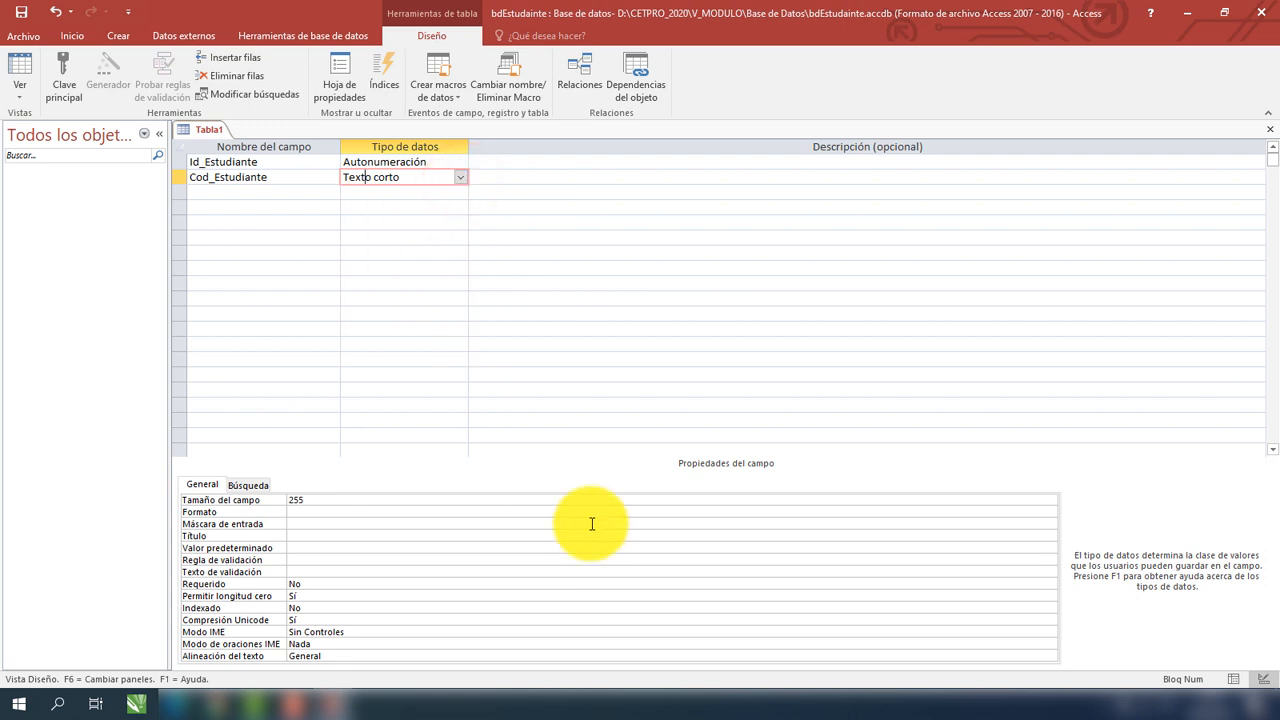
left_click(308, 500)
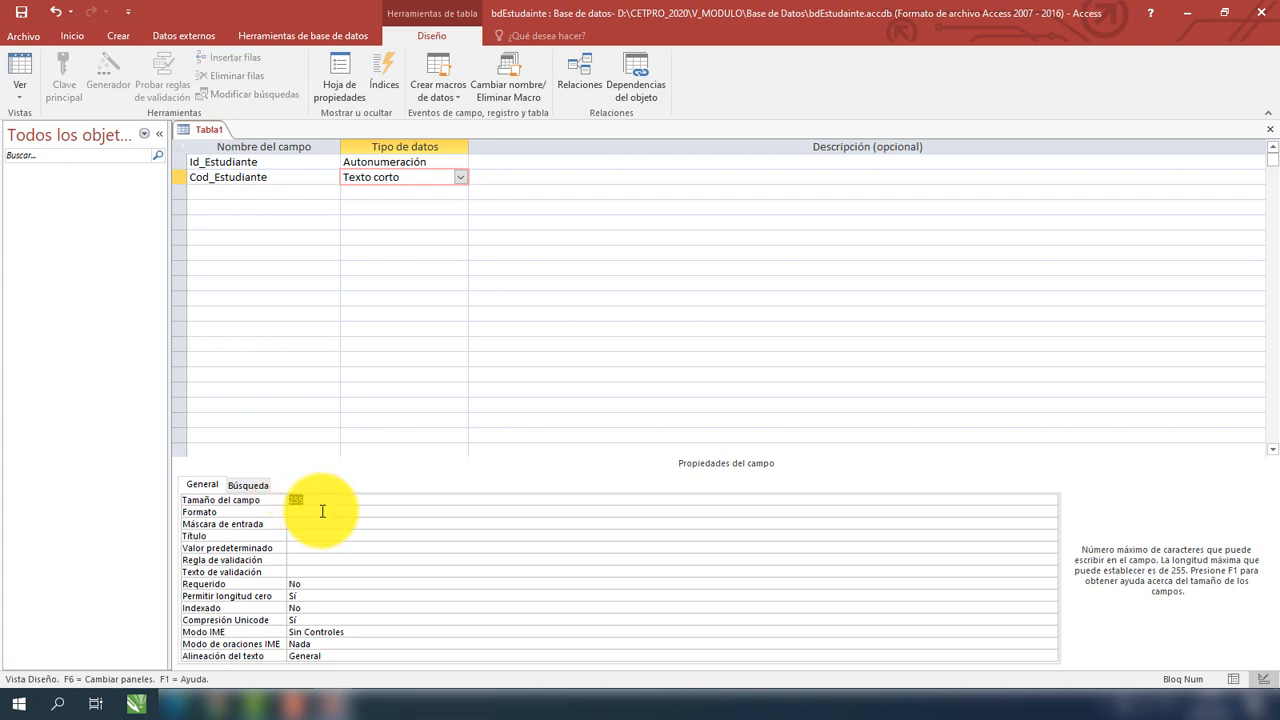
type("12")
left_click(355, 180)
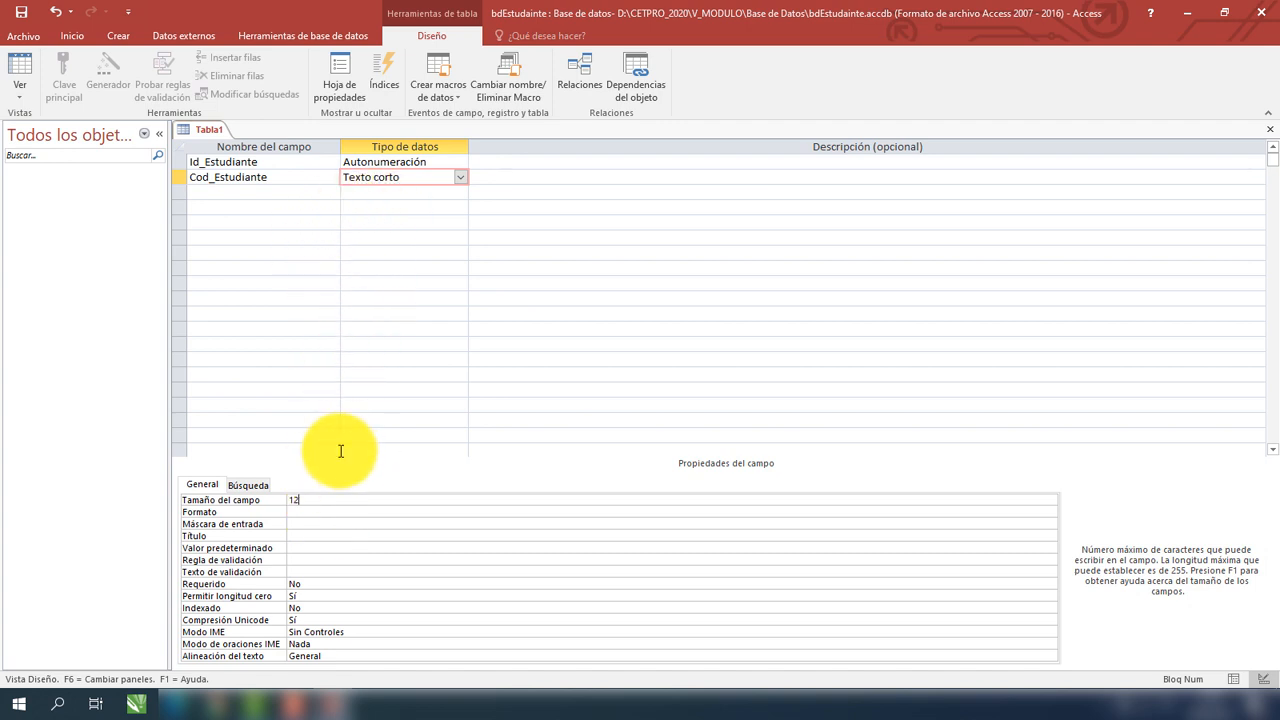
left_click(346, 499)
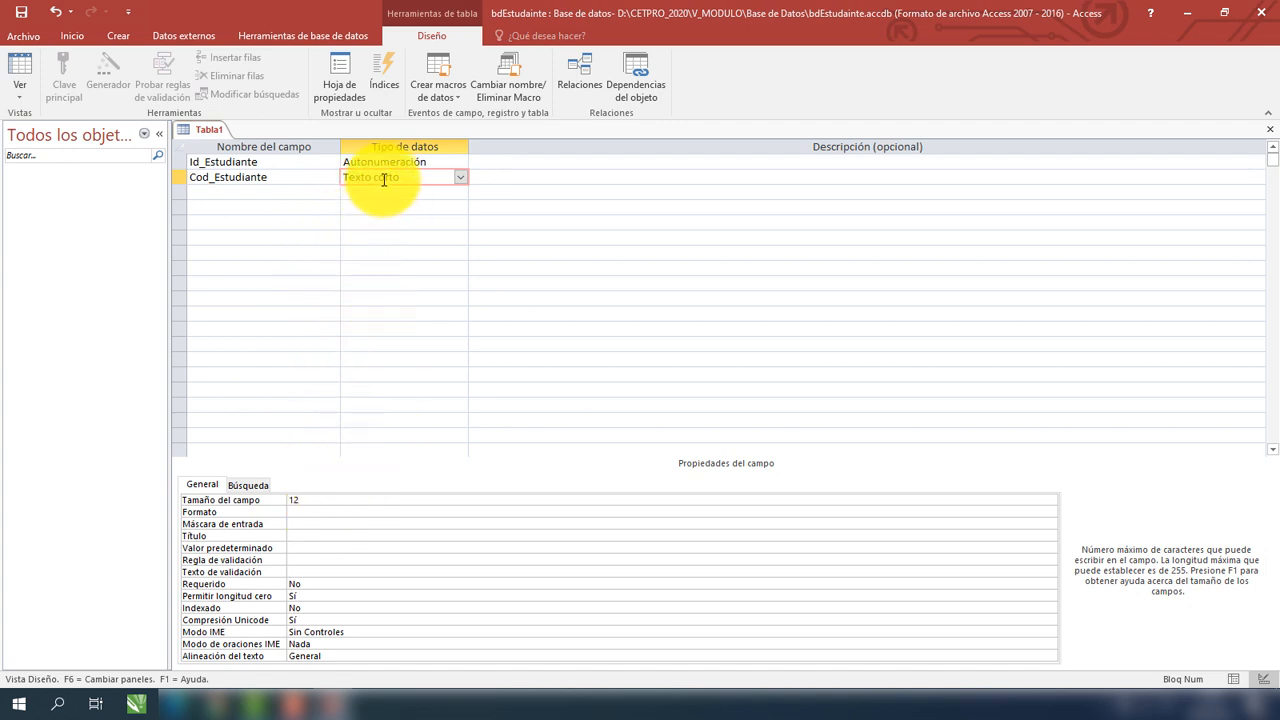
left_click(266, 194)
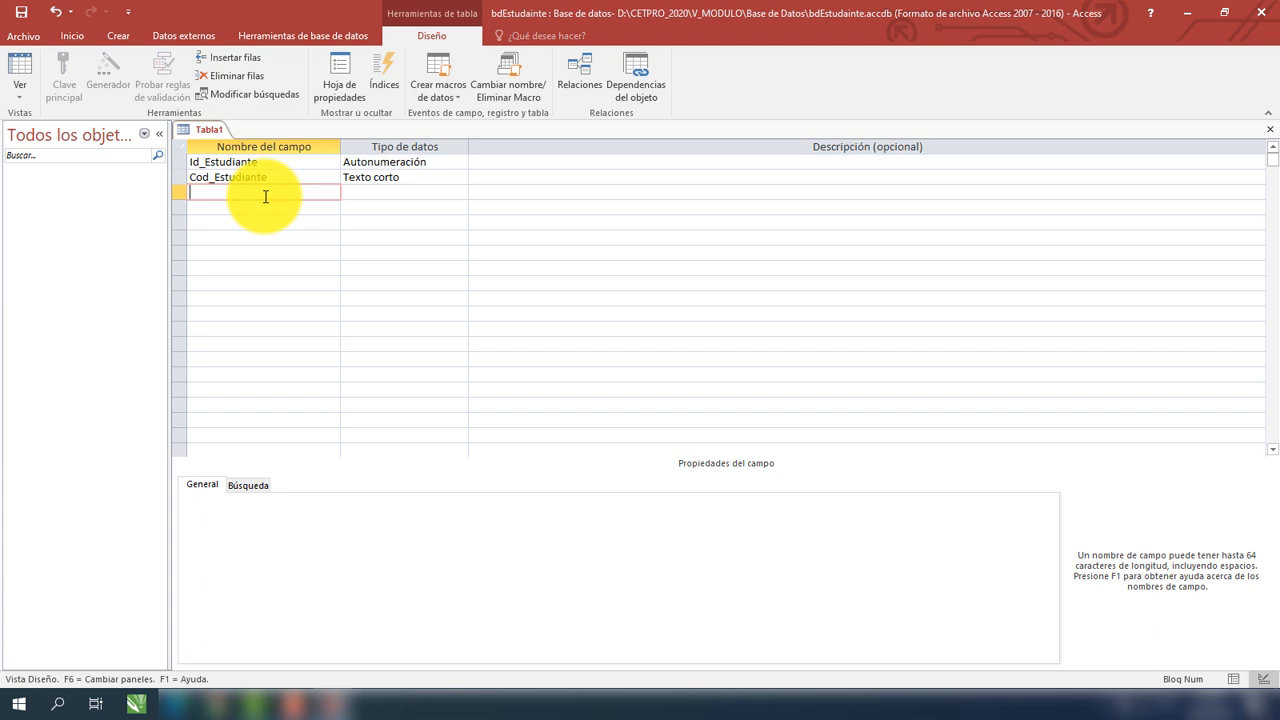
Add Est_Ape_Paterno as a Texto corto field with size 30.
type("Est_Ape_Paterno")
left_click(440, 192)
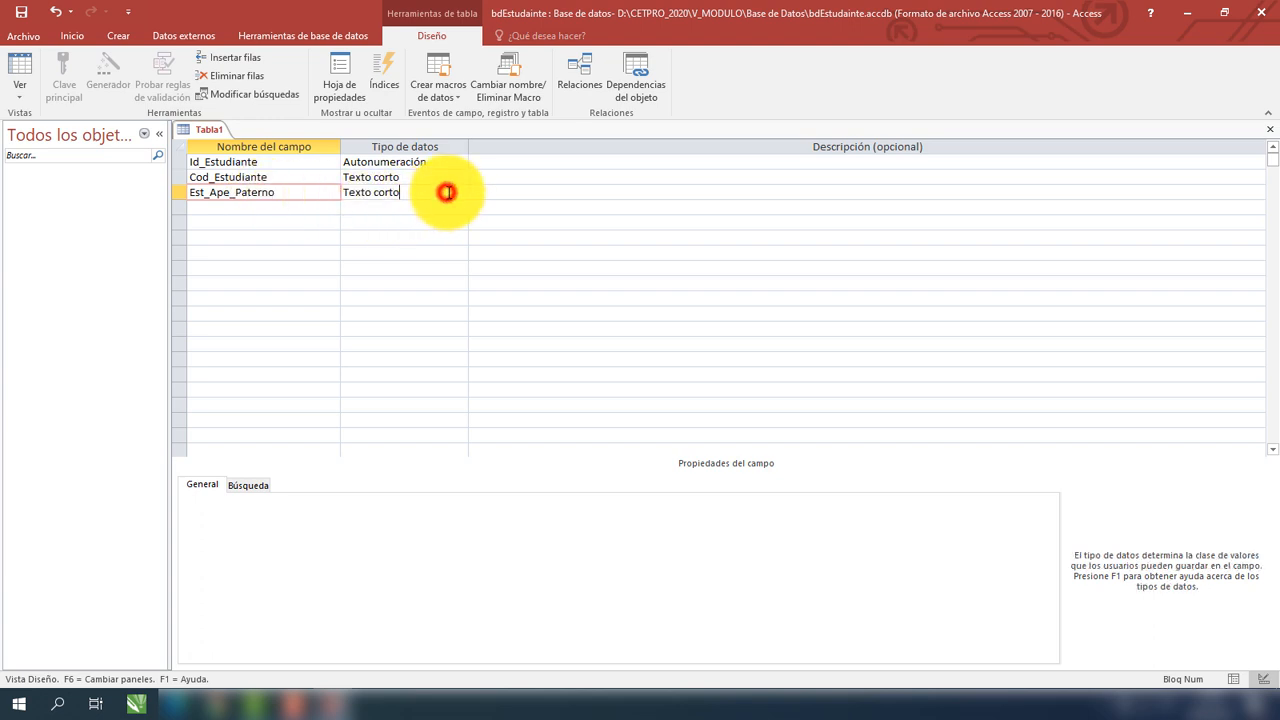
left_click(462, 193)
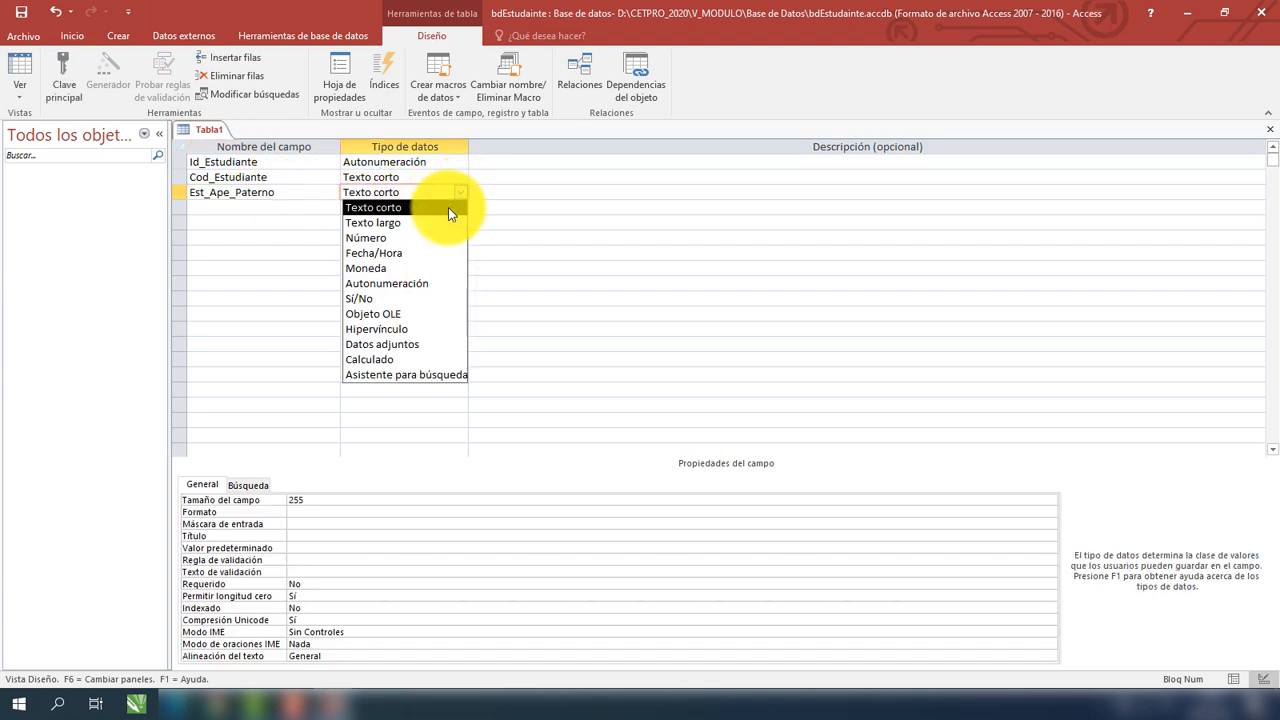
left_click(448, 207)
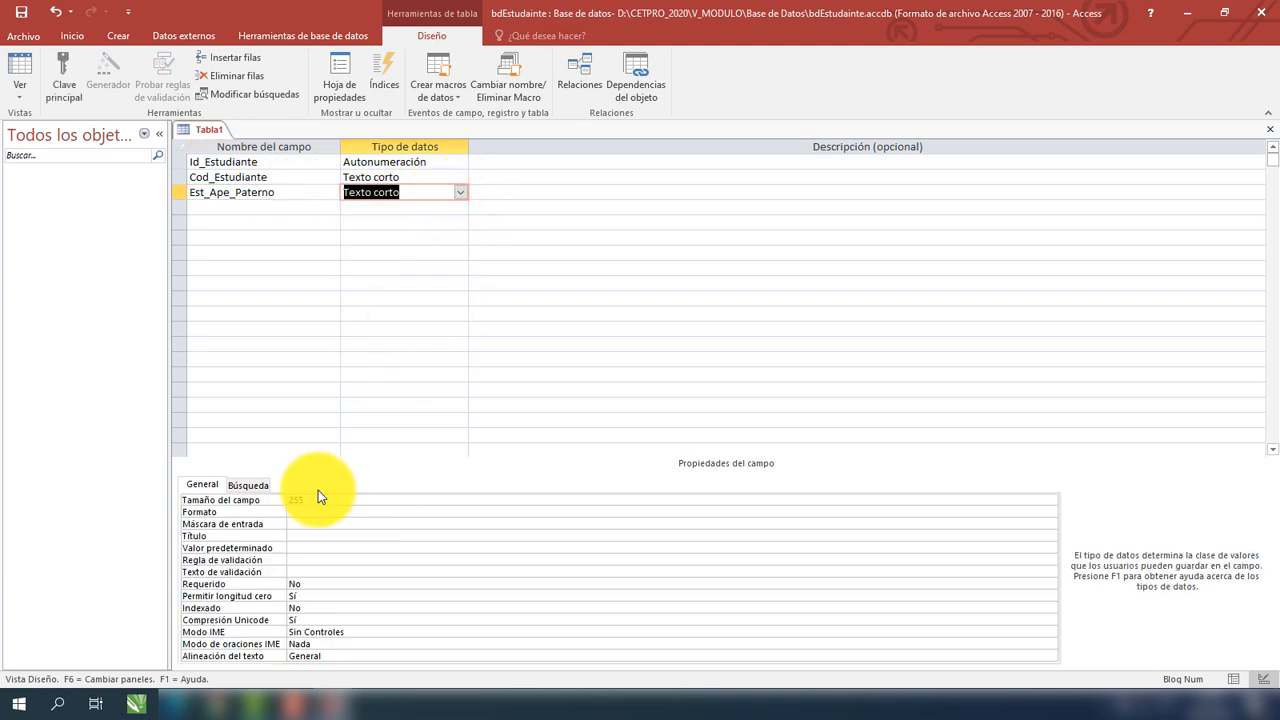
left_click(313, 498)
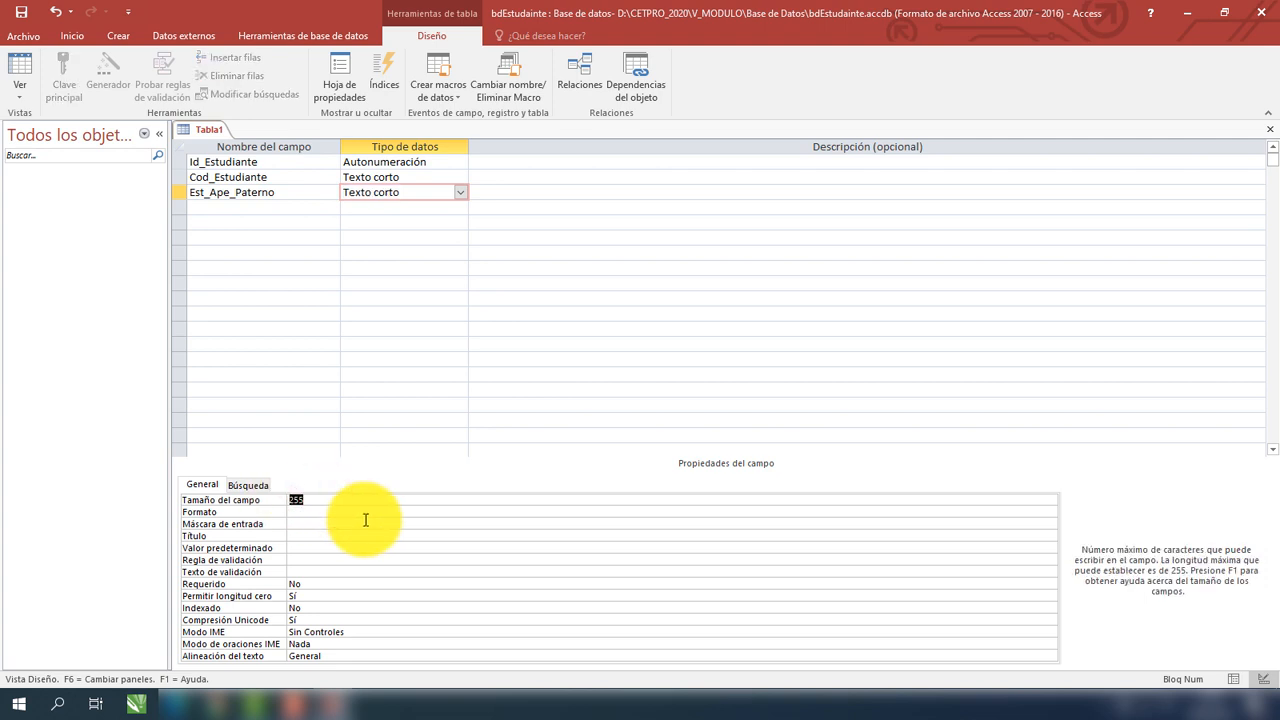
type("30")
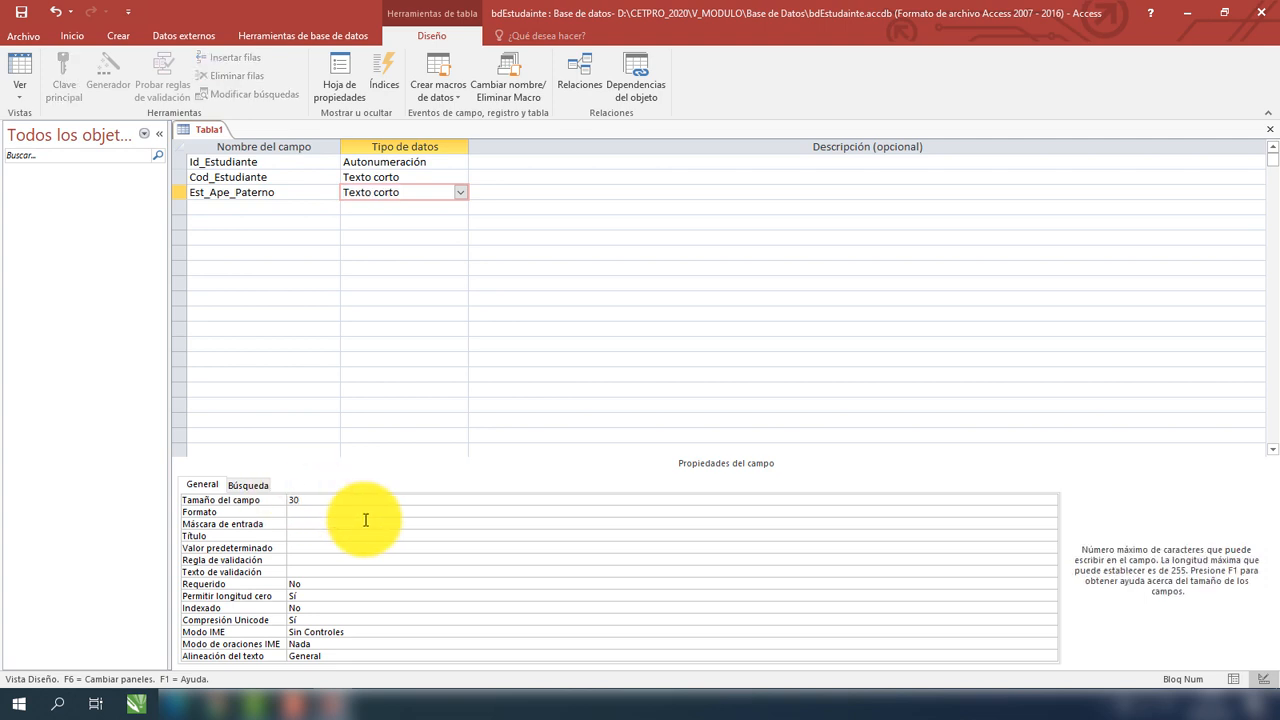
Add Est_Ape_Materno as a Texto corto field with size 30.
left_click(249, 207)
type("Es")
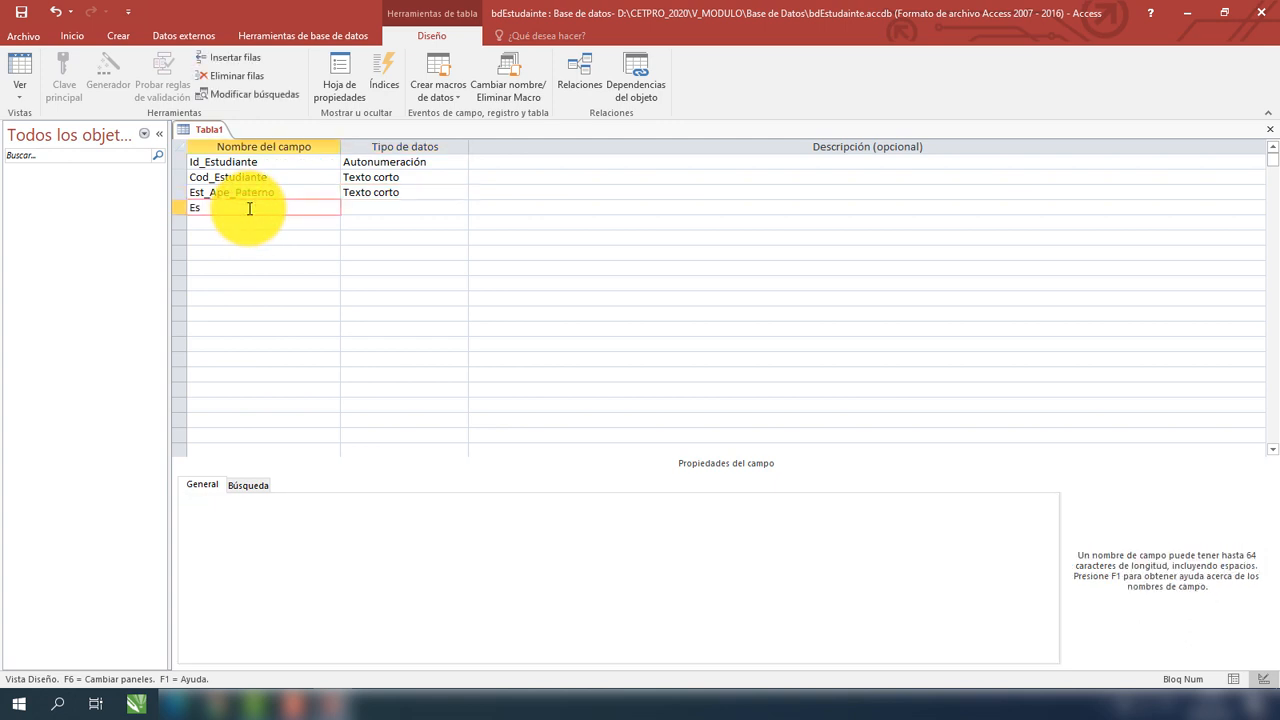
type("t_Ape_Materno")
left_click(369, 207)
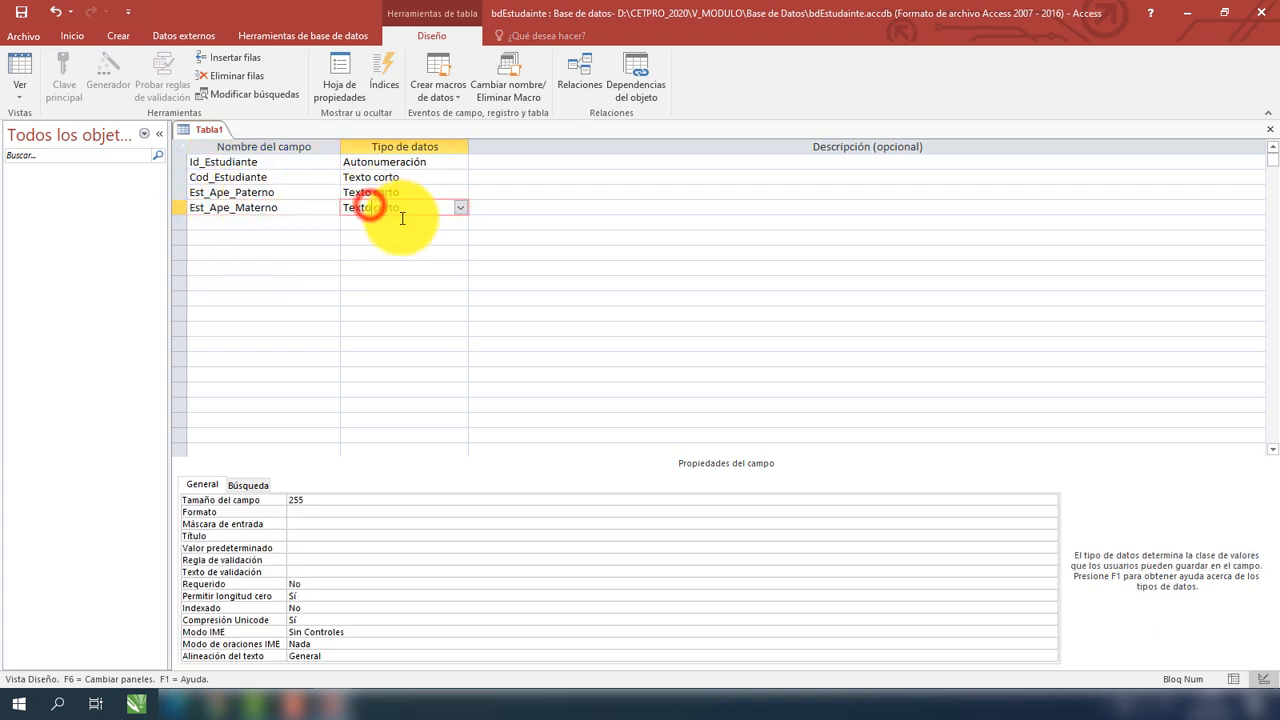
left_click_drag(341, 500, 290, 500)
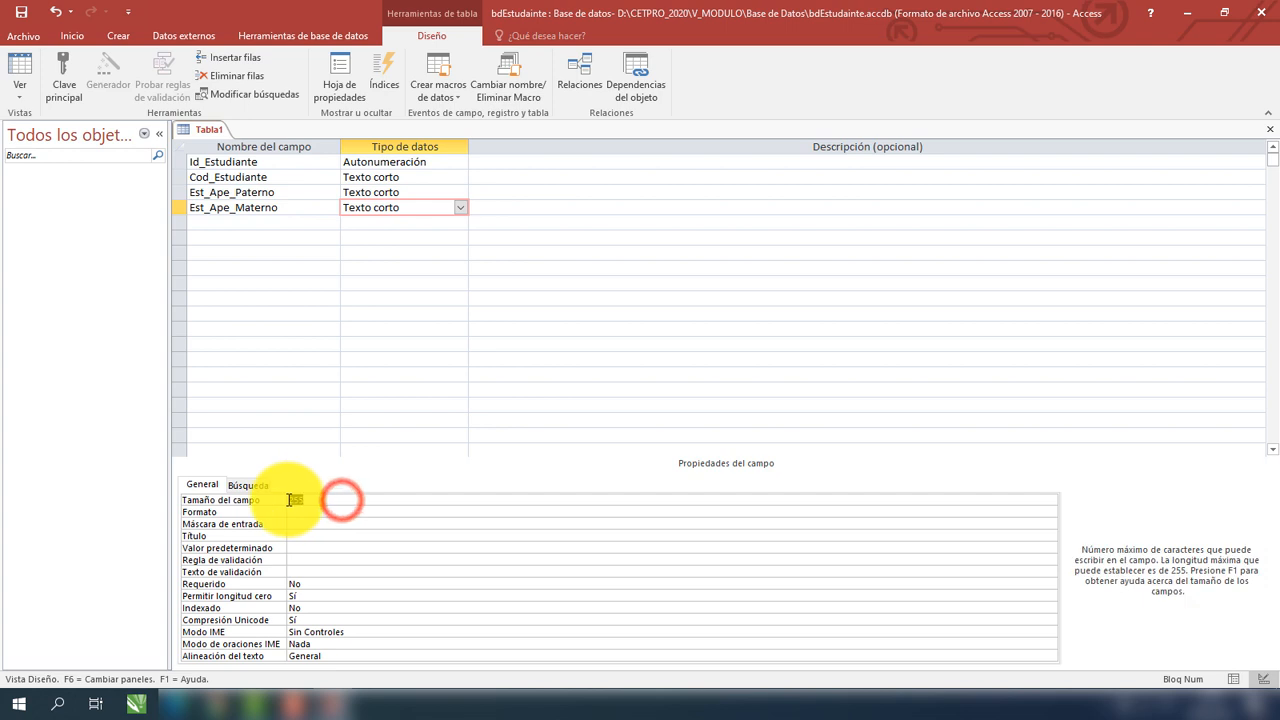
key("BackSpace")
type("30")
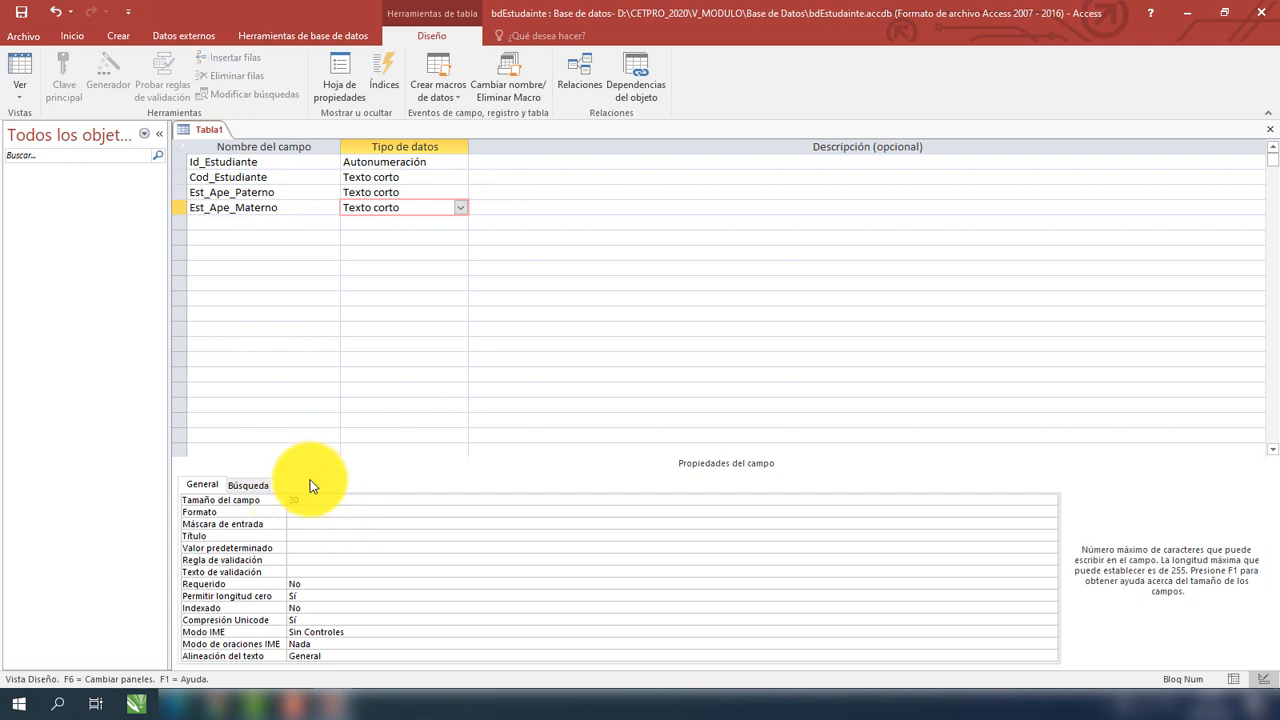
Add Est_Nombres as a Texto corto field with size 50.
left_click(253, 227)
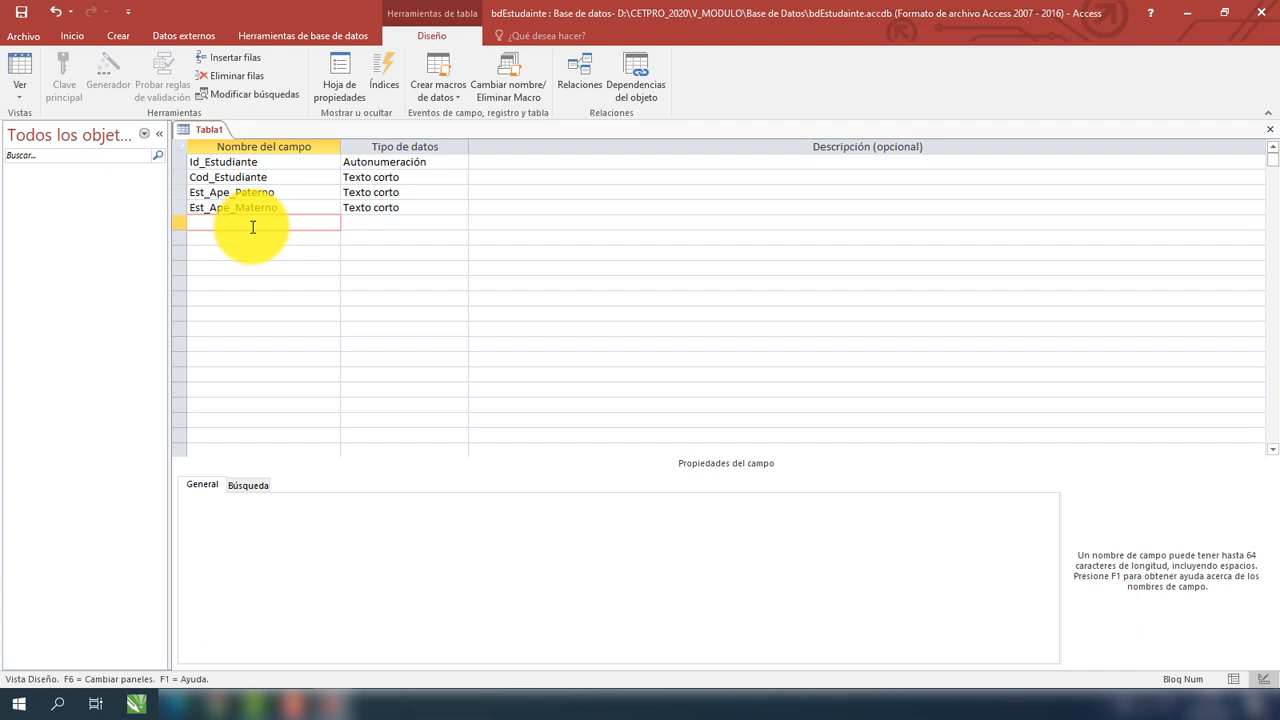
type("Est_Nombres")
left_click(420, 222)
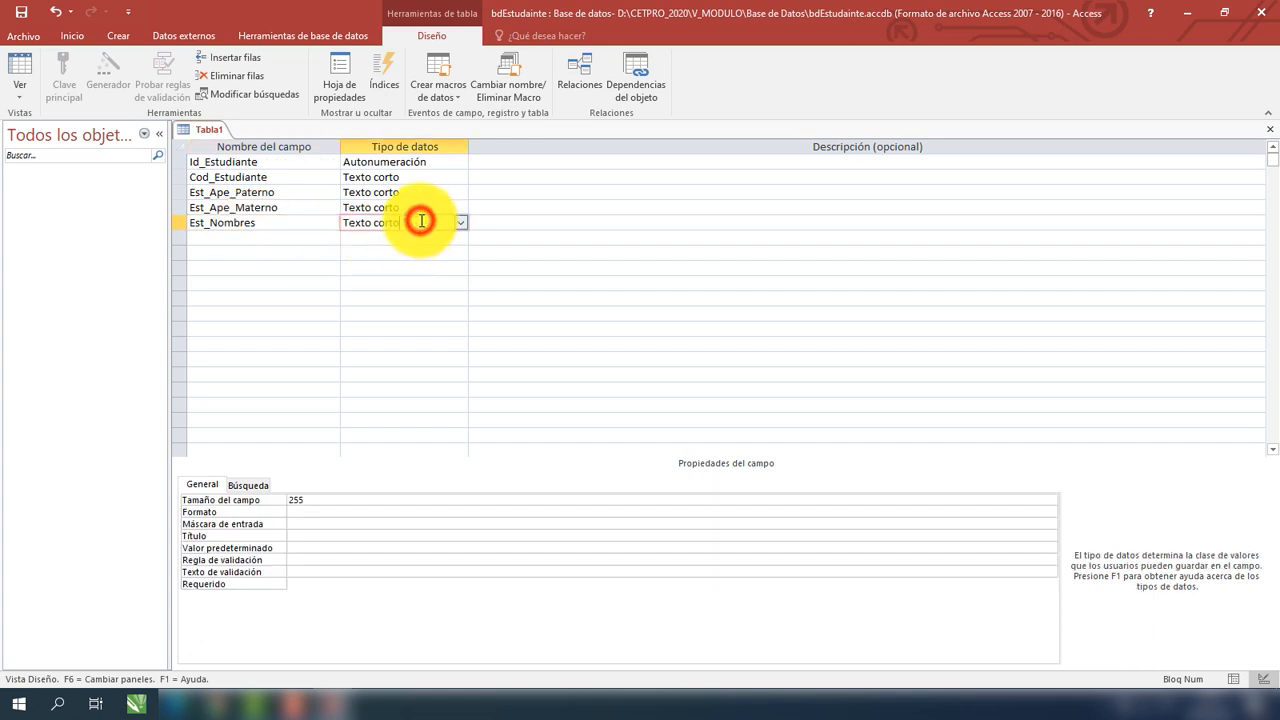
double_click(300, 499)
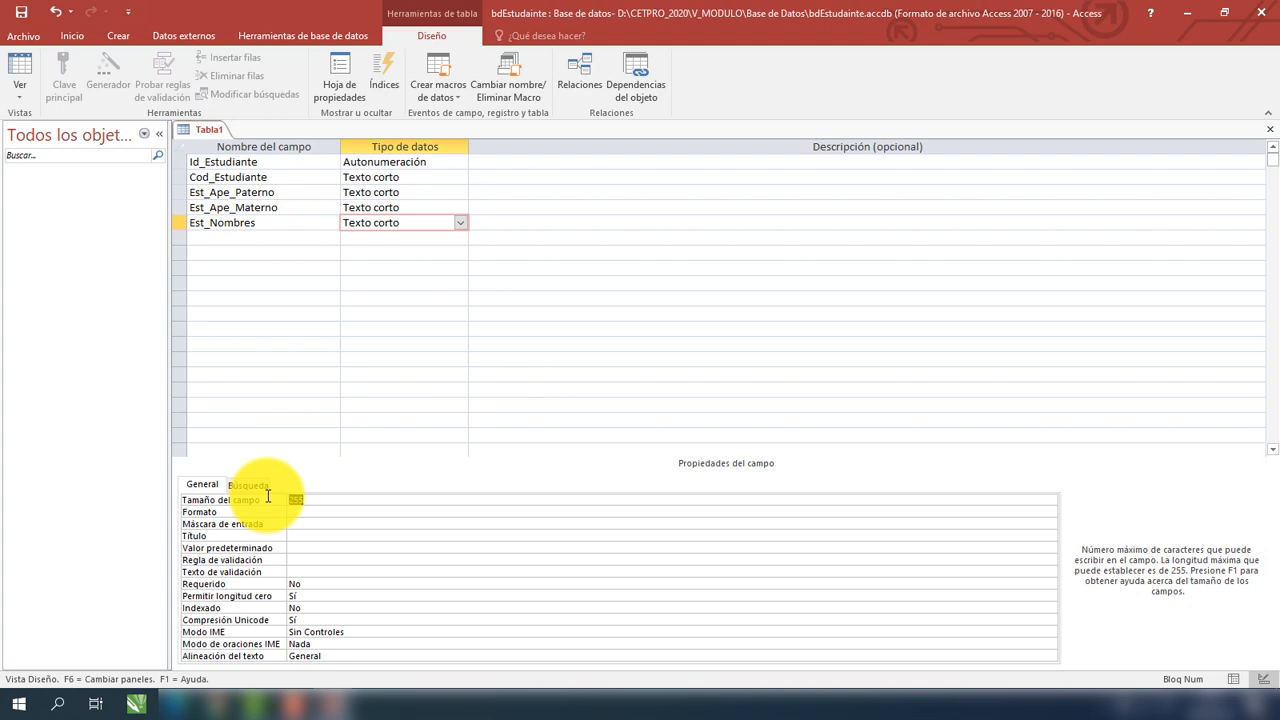
type("50")
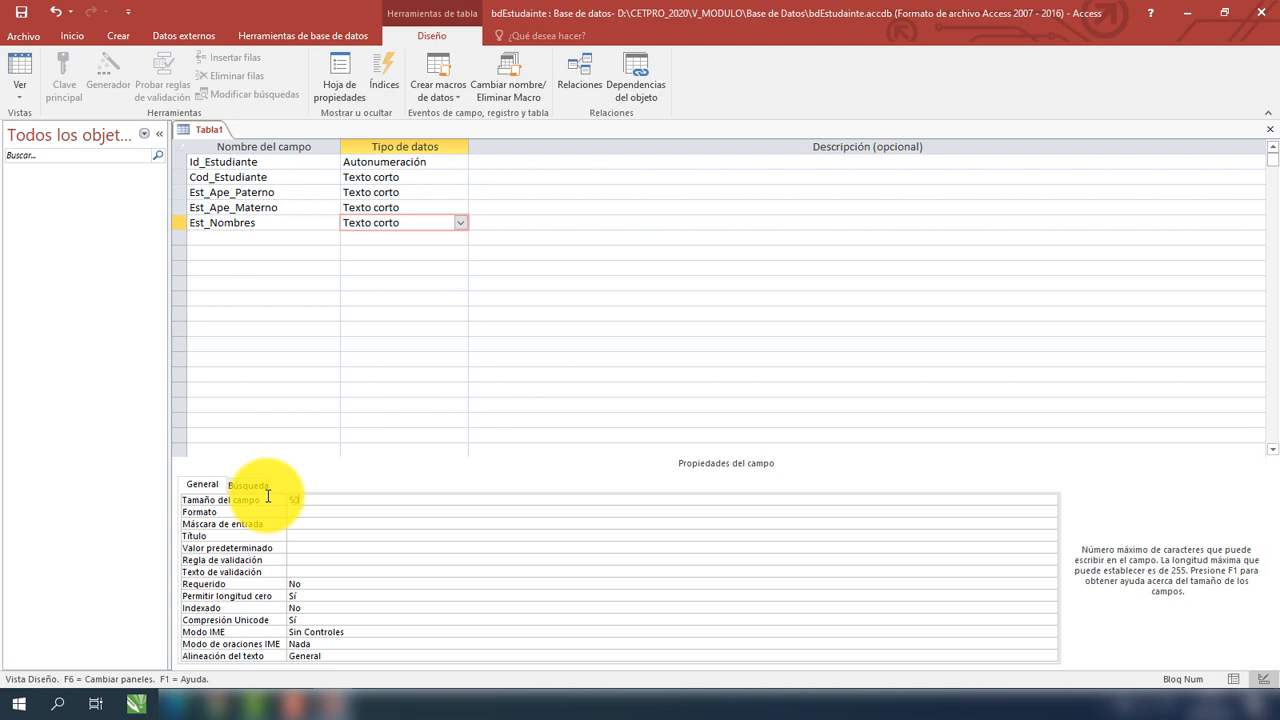
left_click(263, 238)
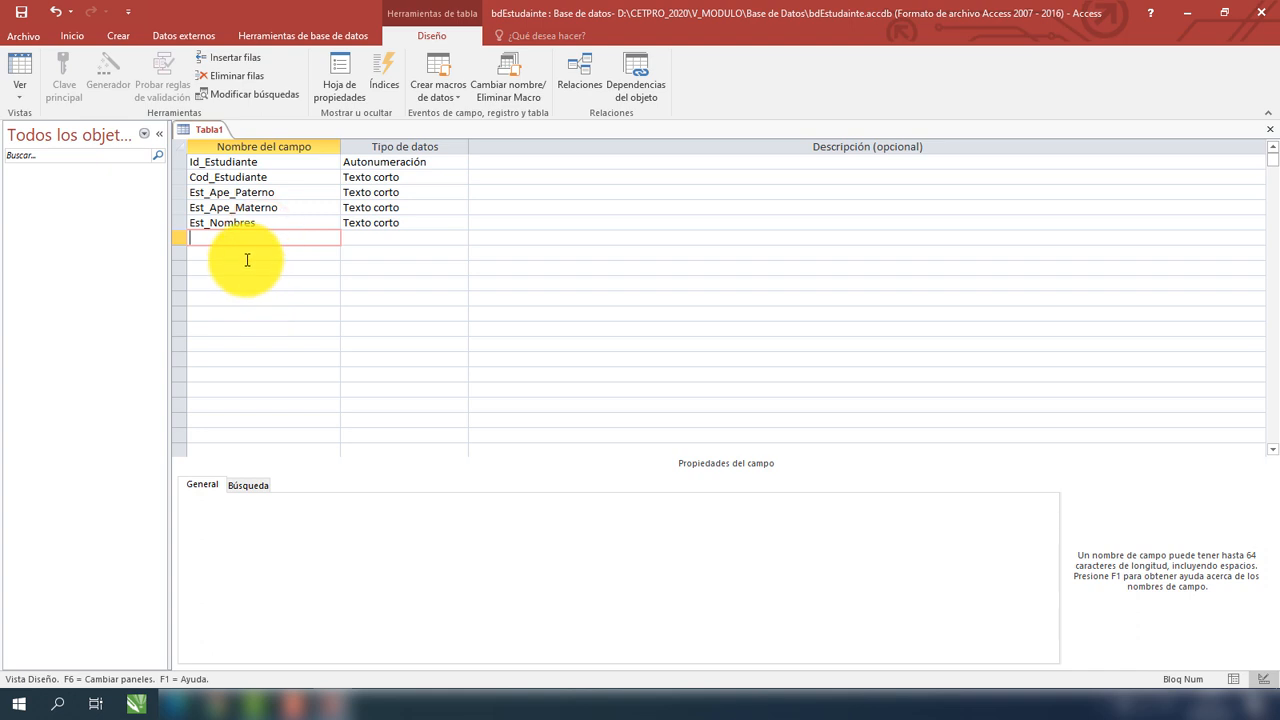
Add an Est_Dni field of type Número, leaving its default value of 0.
type("Est_dni")
key("BackSpace")
key("BackSpace")
key("BackSpace")
type("Dni")
left_click(406, 239)
left_click(461, 238)
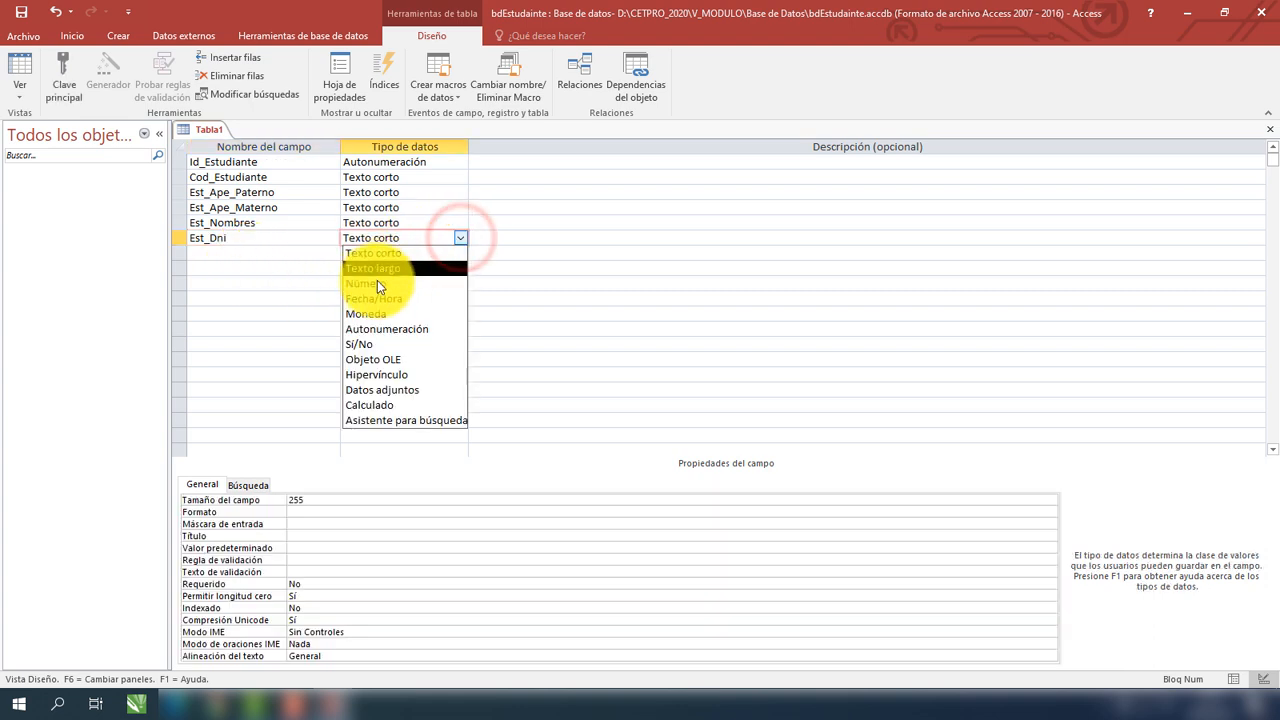
left_click(376, 283)
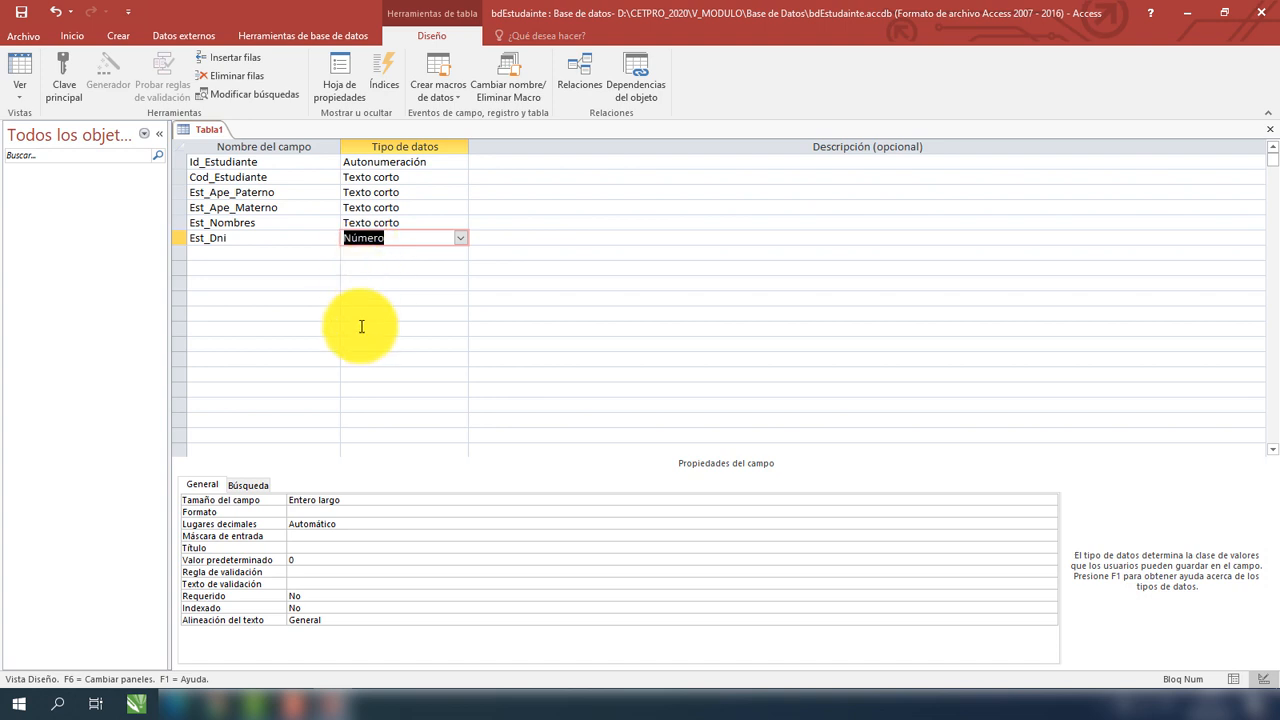
left_click(303, 560)
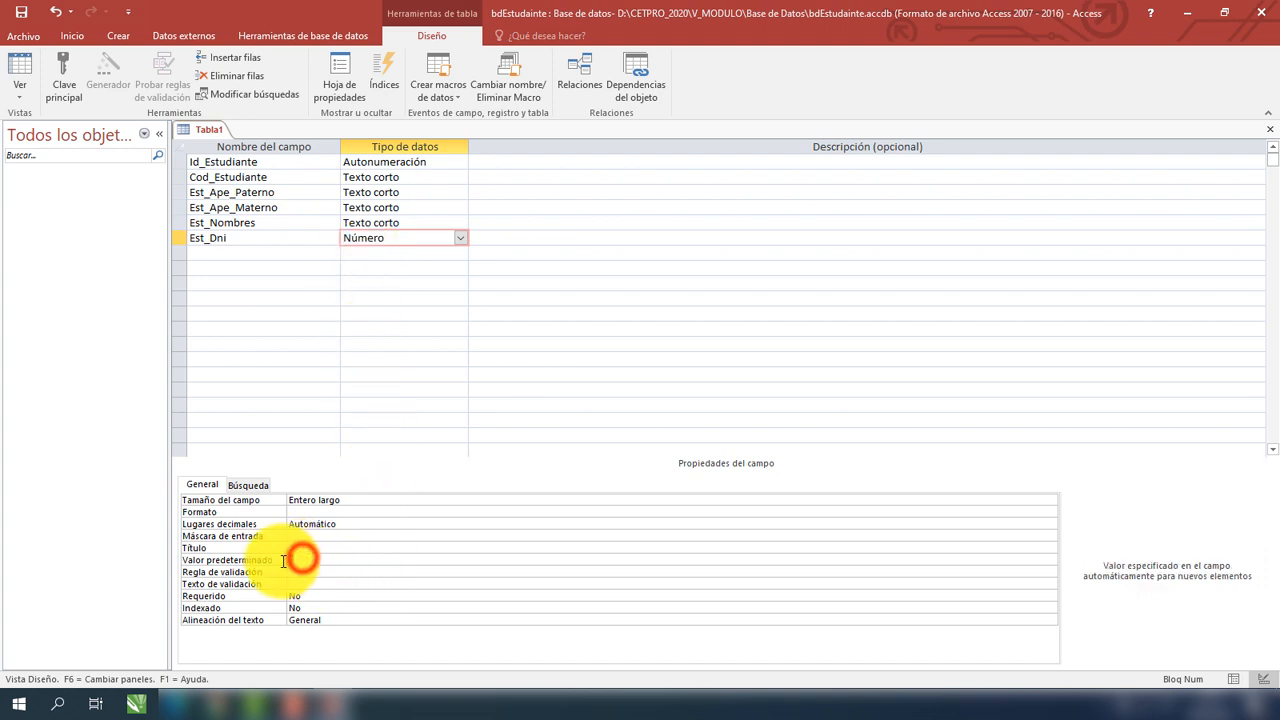
left_click(291, 253)
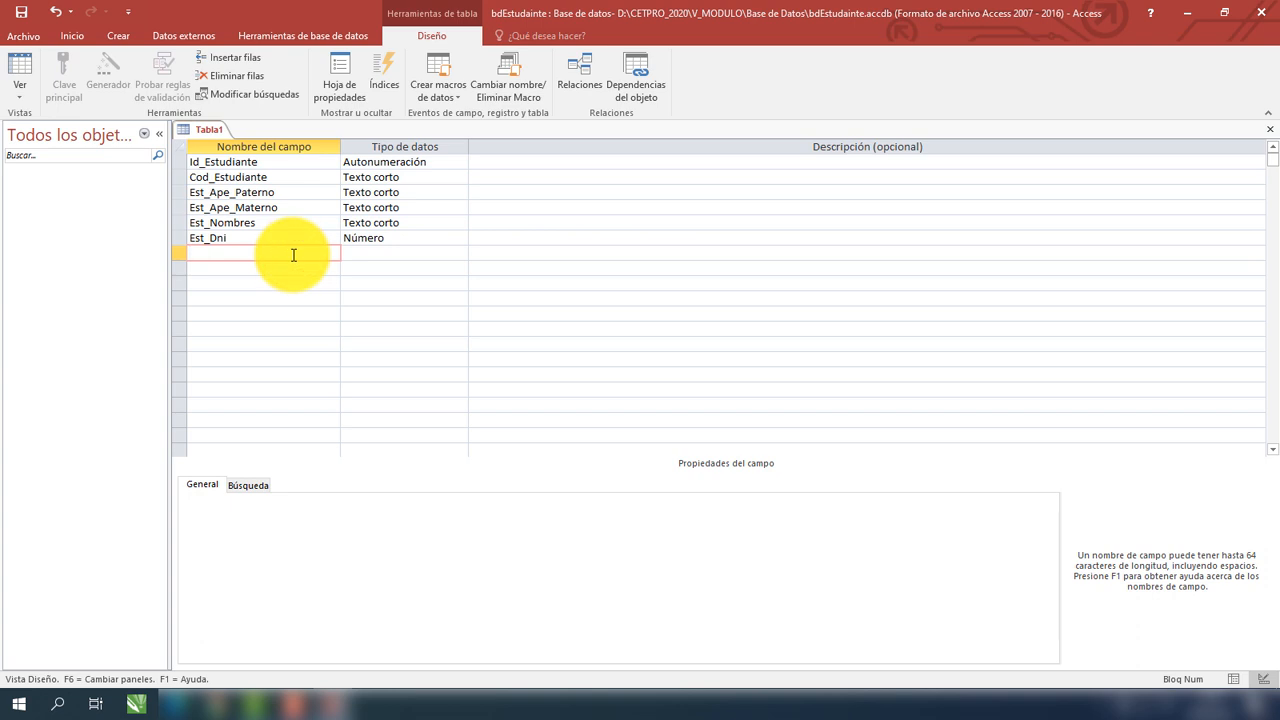
Add an Est_Fecha_Nac field with the Fecha/Hora data type.
type("Est_Fecha_Nac")
left_click(371, 252)
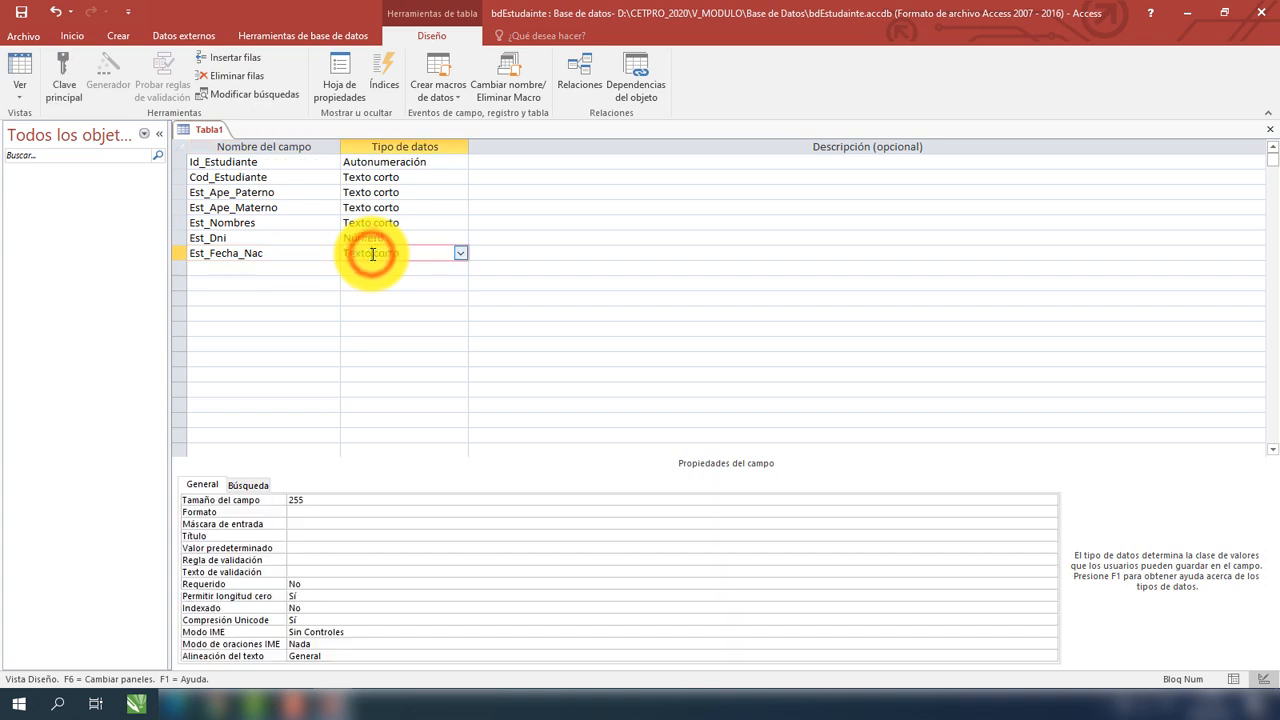
left_click(460, 253)
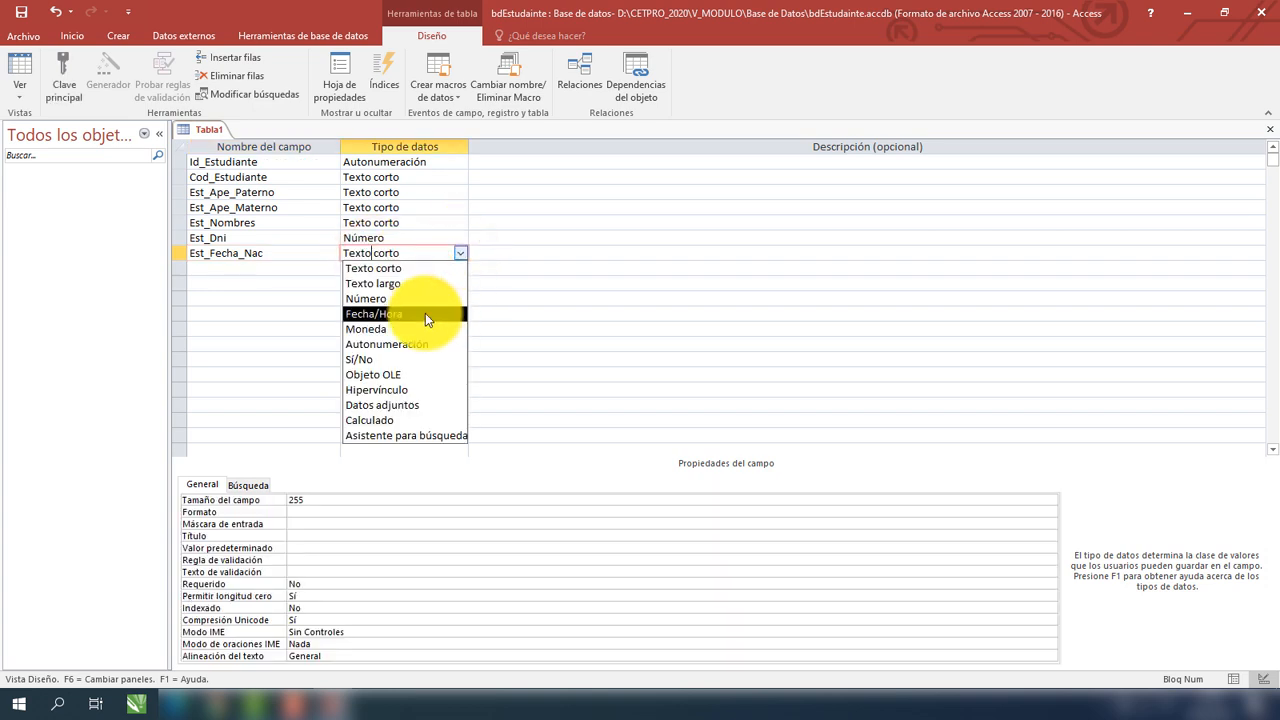
left_click(425, 313)
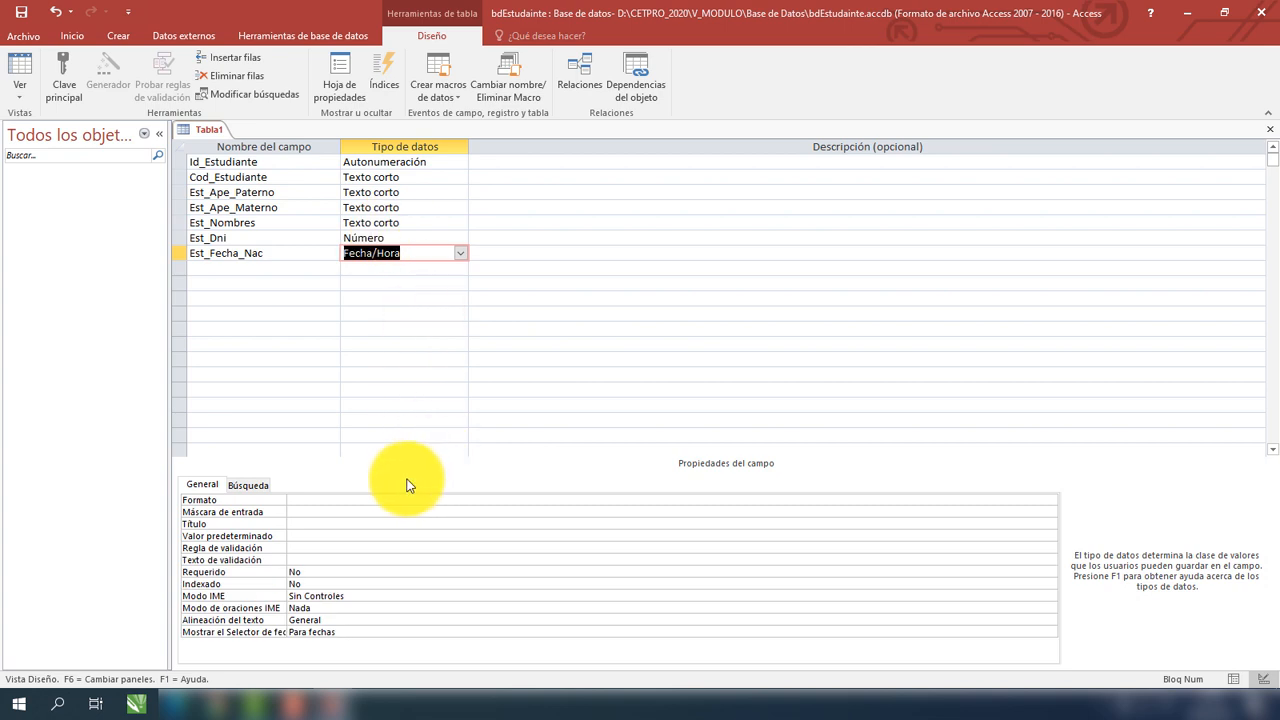
Set the Est_Fecha_Nac display format to Fecha corta.
left_click(555, 498)
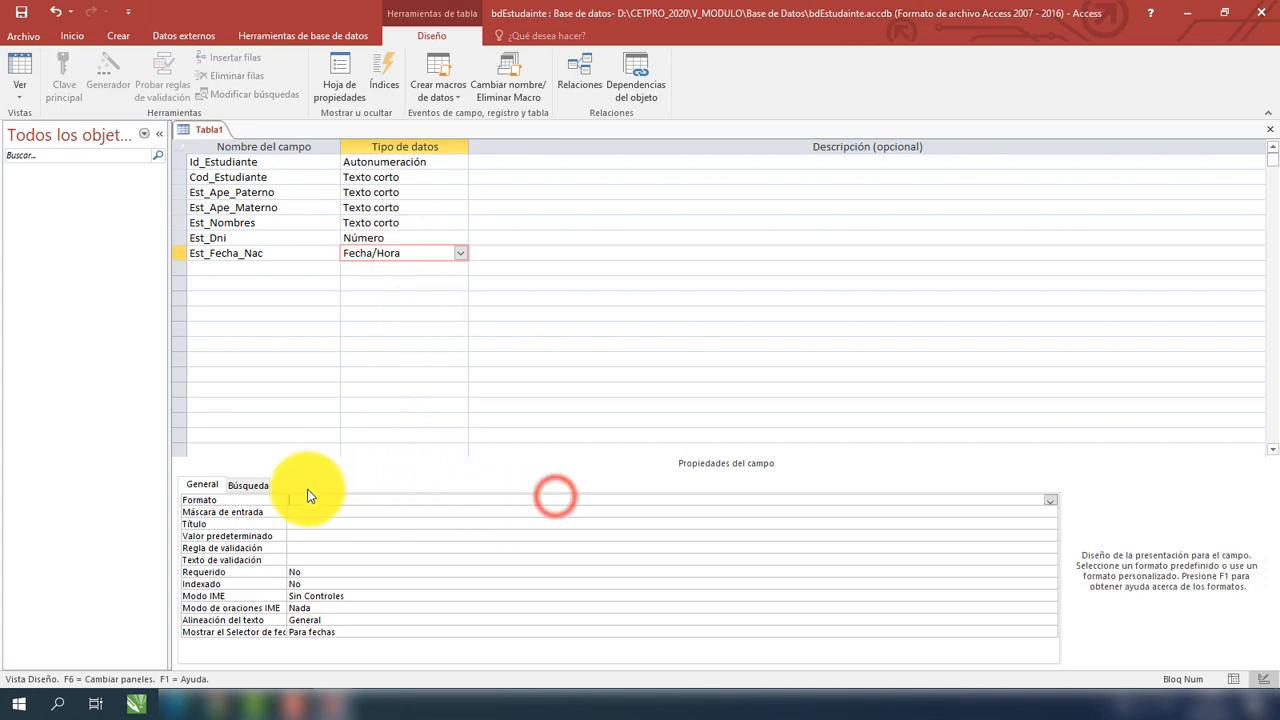
left_click(1049, 500)
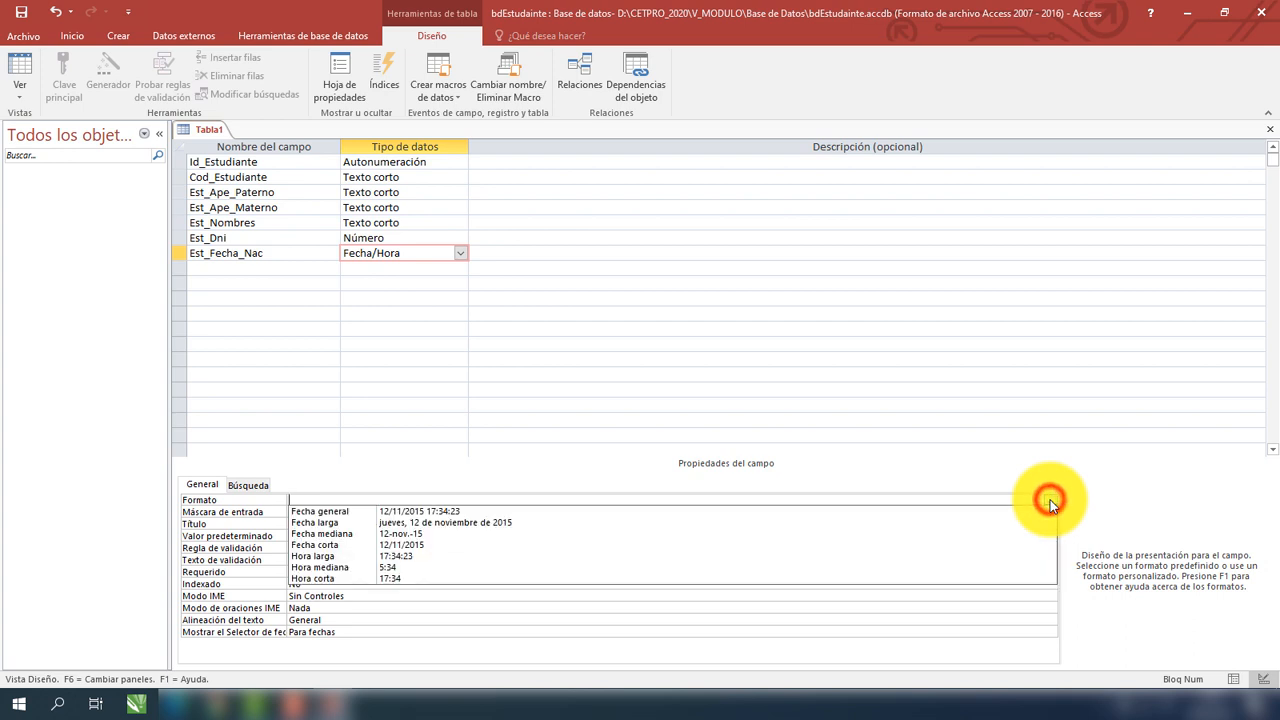
left_click(413, 543)
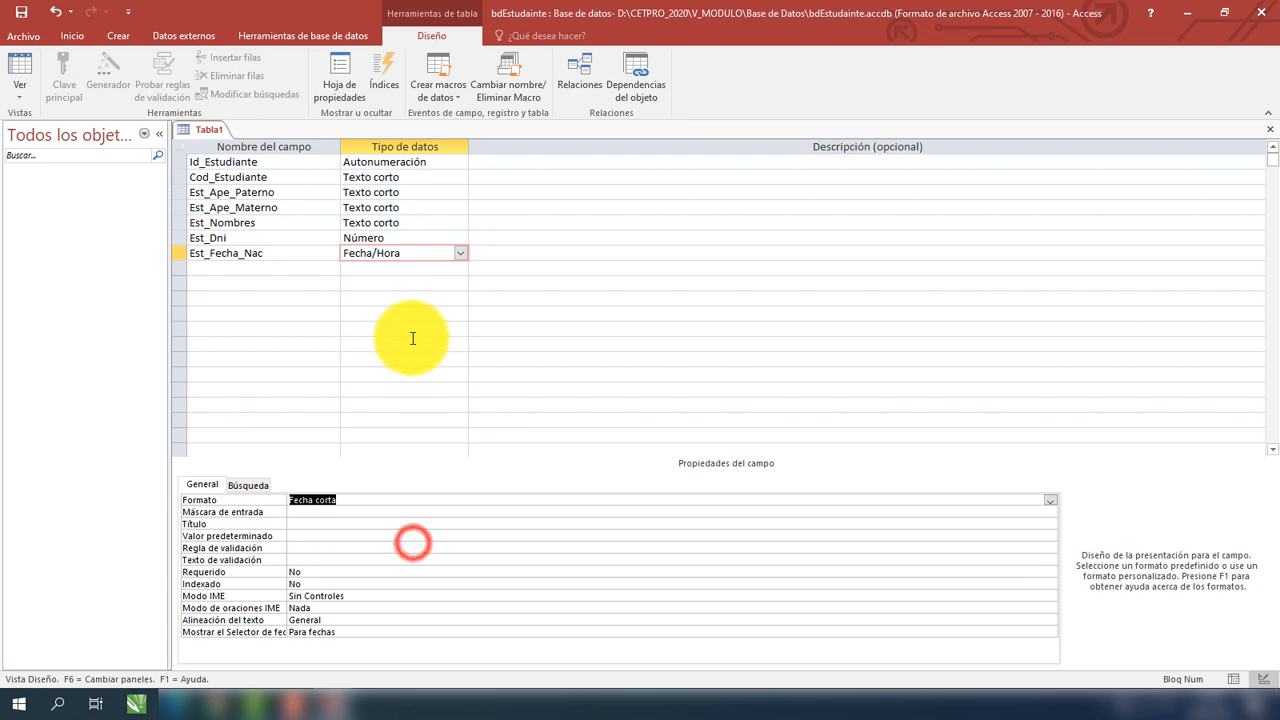
left_click(286, 268)
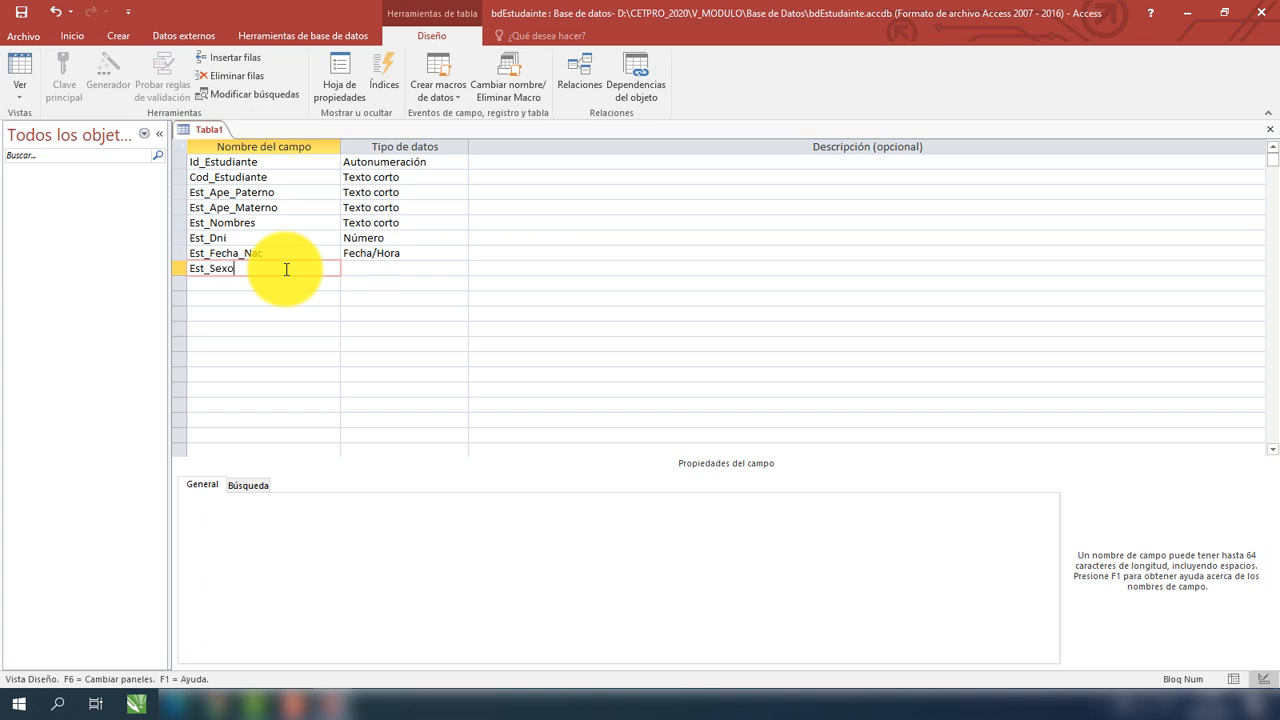
Launch the lookup wizard on Est_Sexo, choosing to type the values manually.
key("Tab")
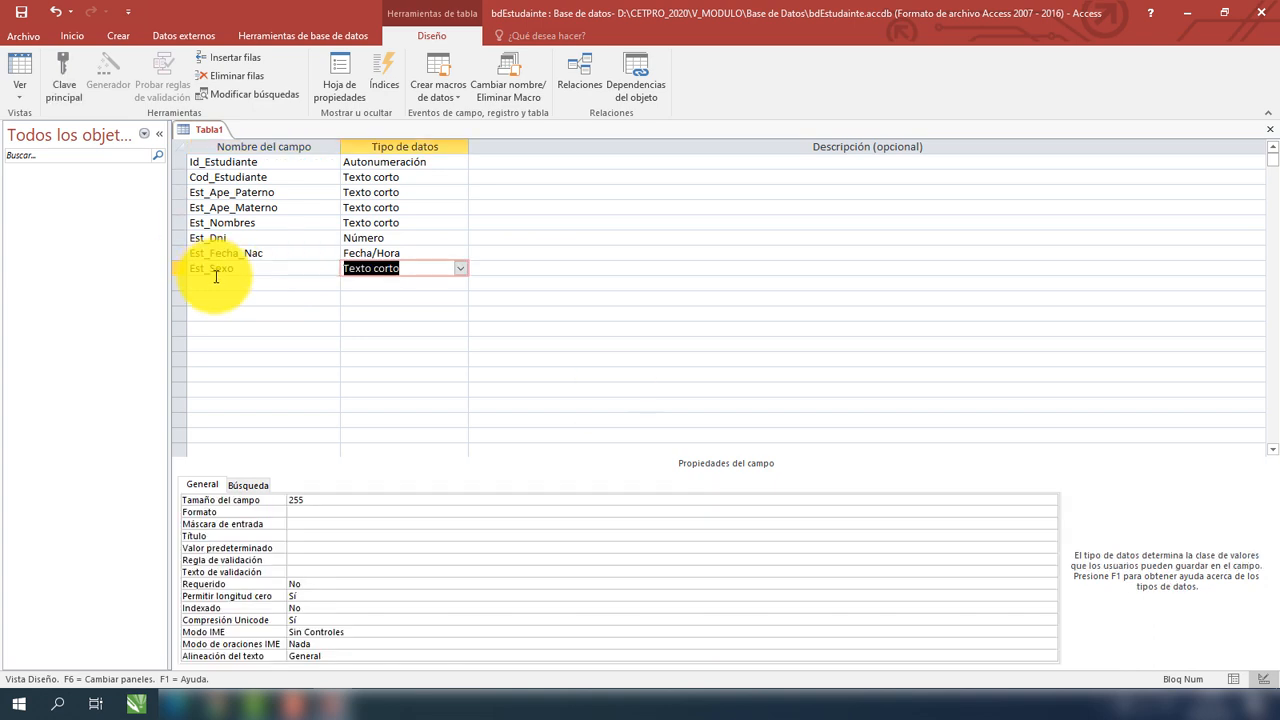
left_click(461, 268)
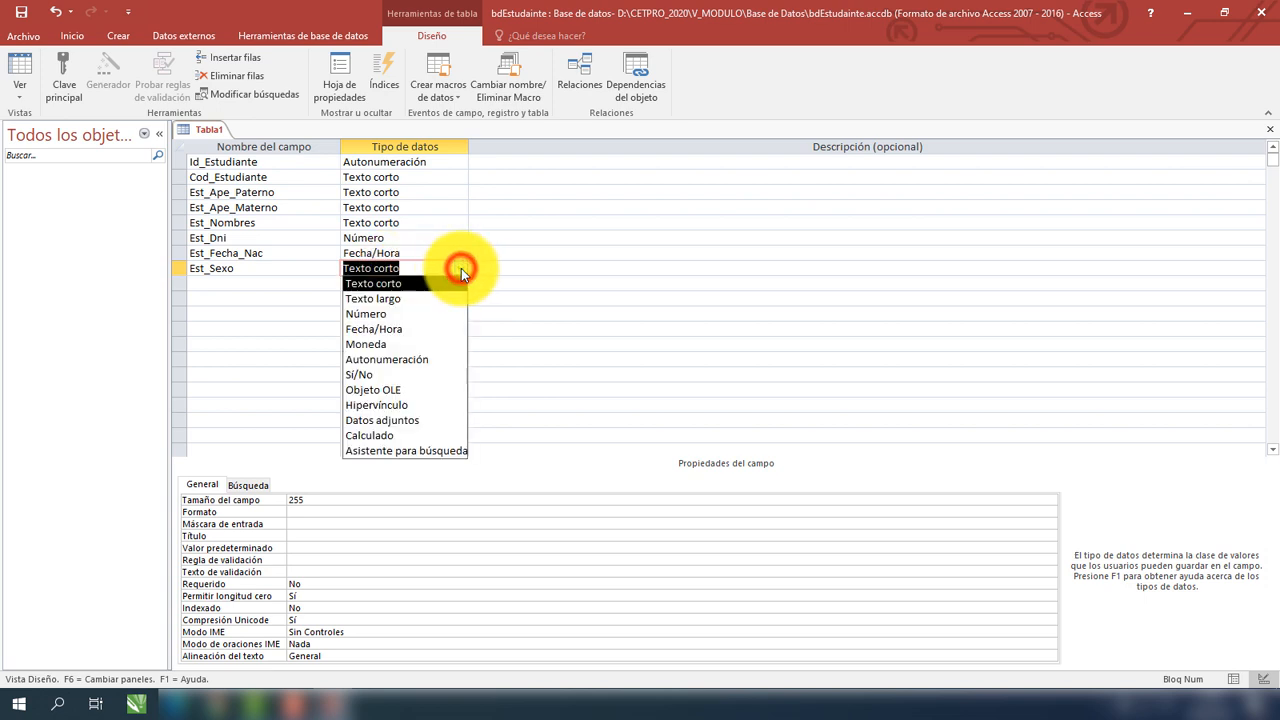
left_click(416, 451)
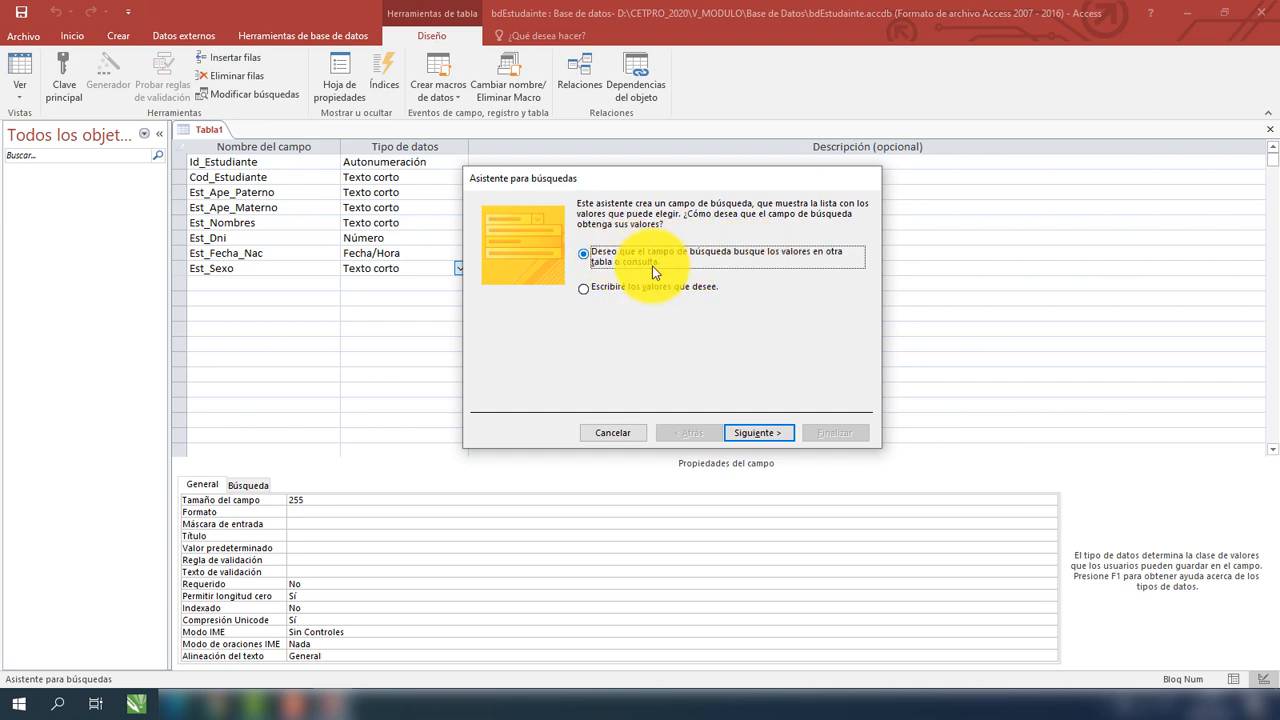
left_click(585, 290)
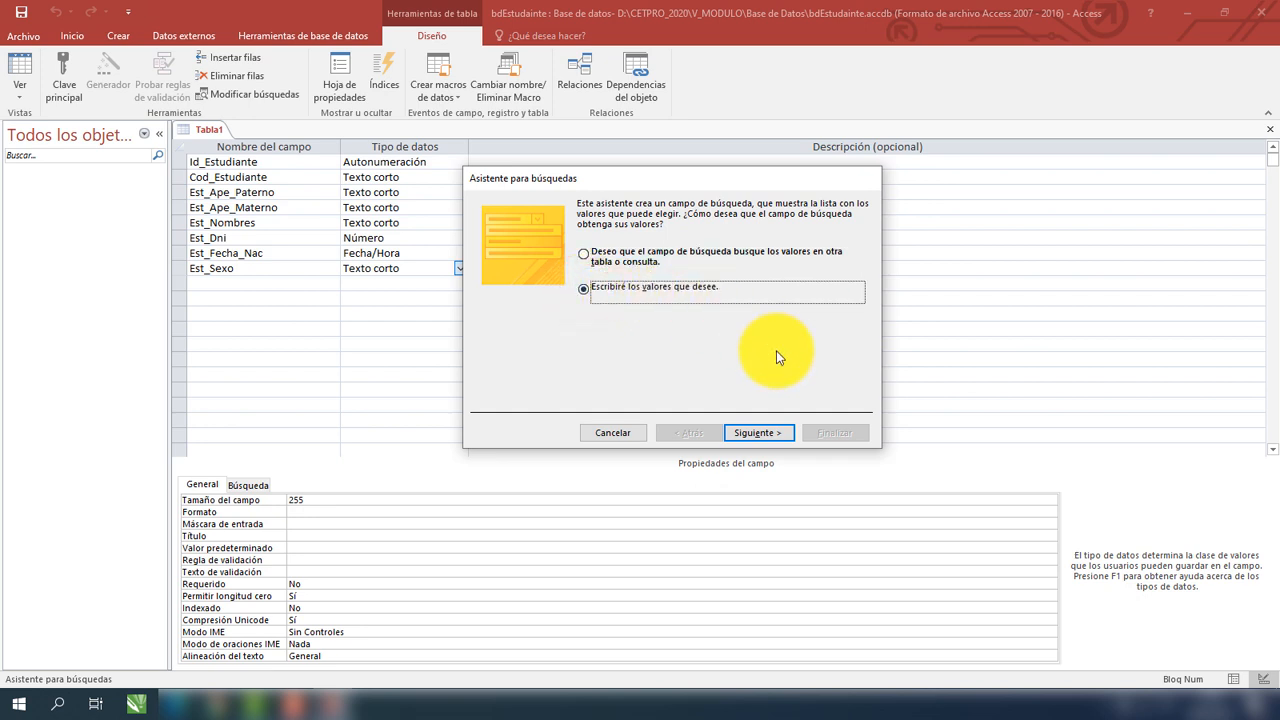
left_click(752, 433)
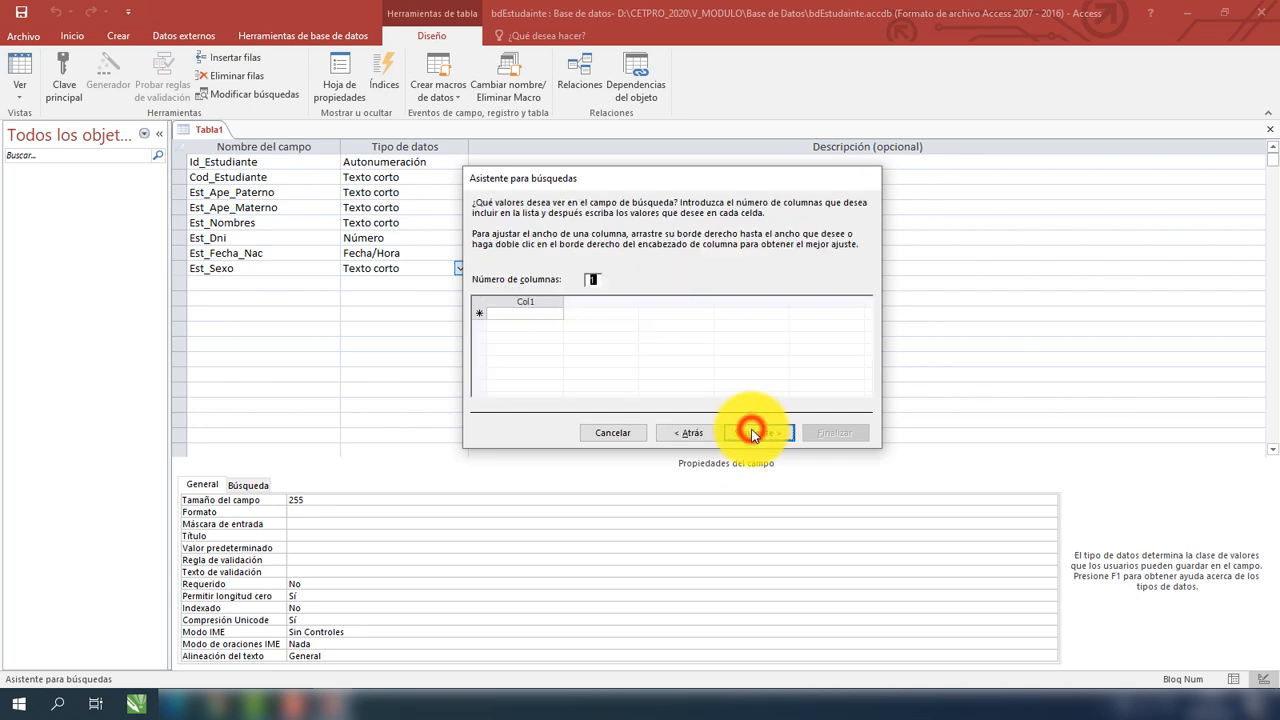
Enter the lookup values F and M and finish the wizard.
left_click(533, 313)
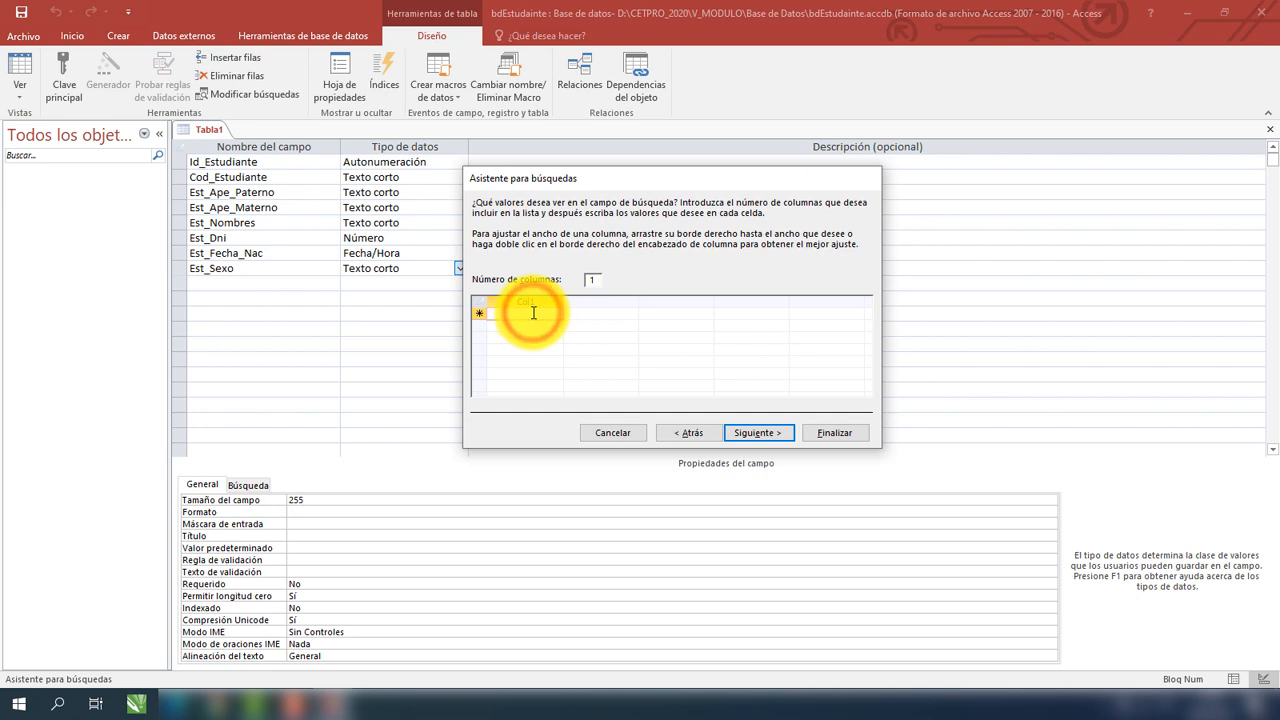
key("Caps_Lock")
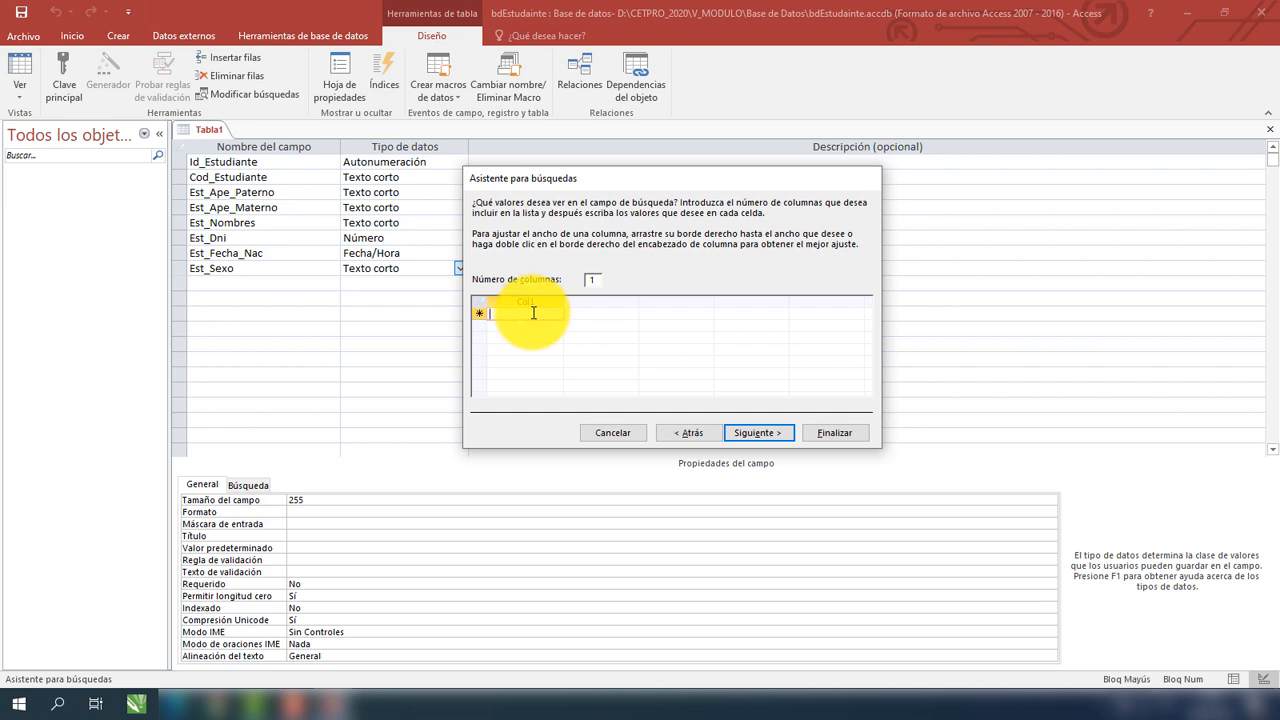
type("F")
left_click(522, 325)
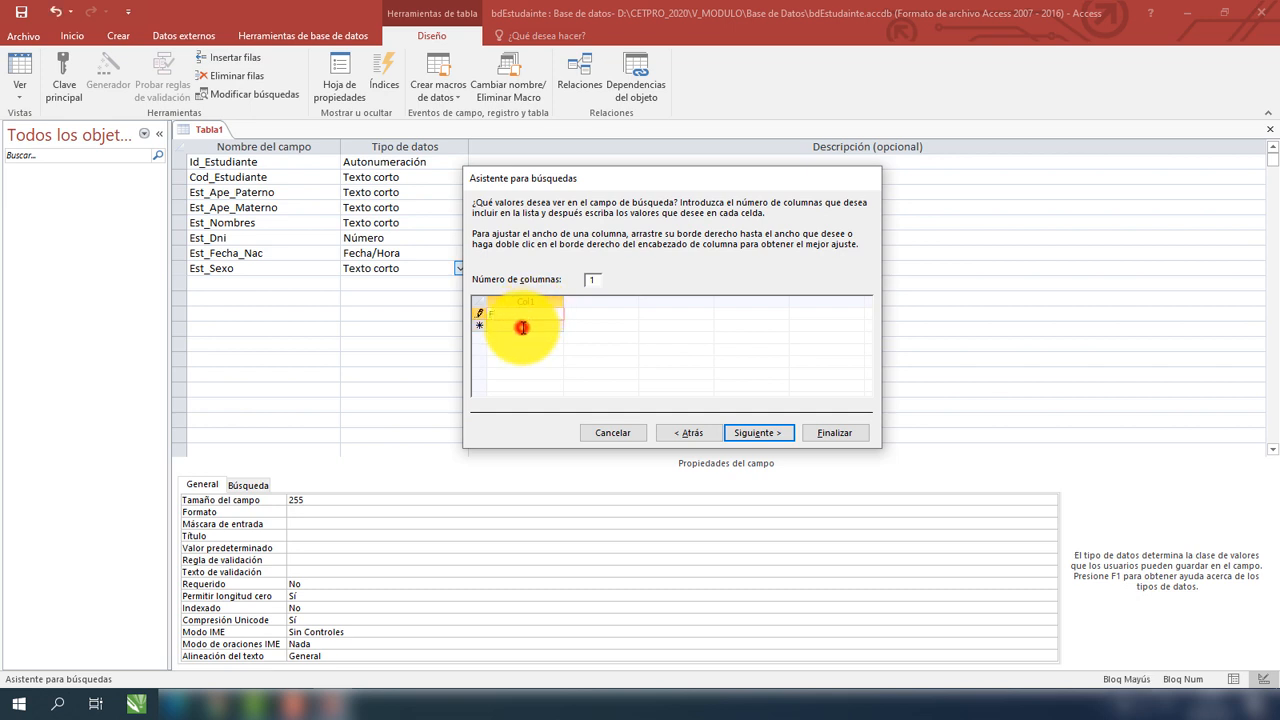
type("M")
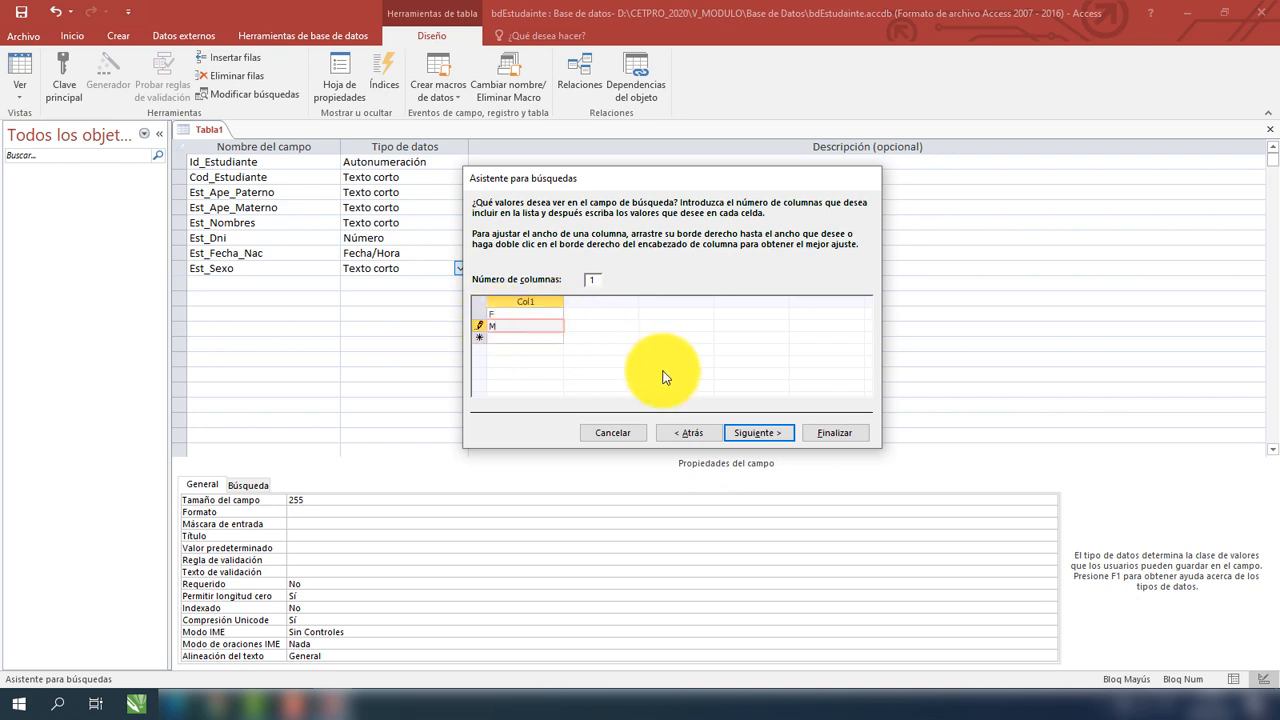
left_click(752, 438)
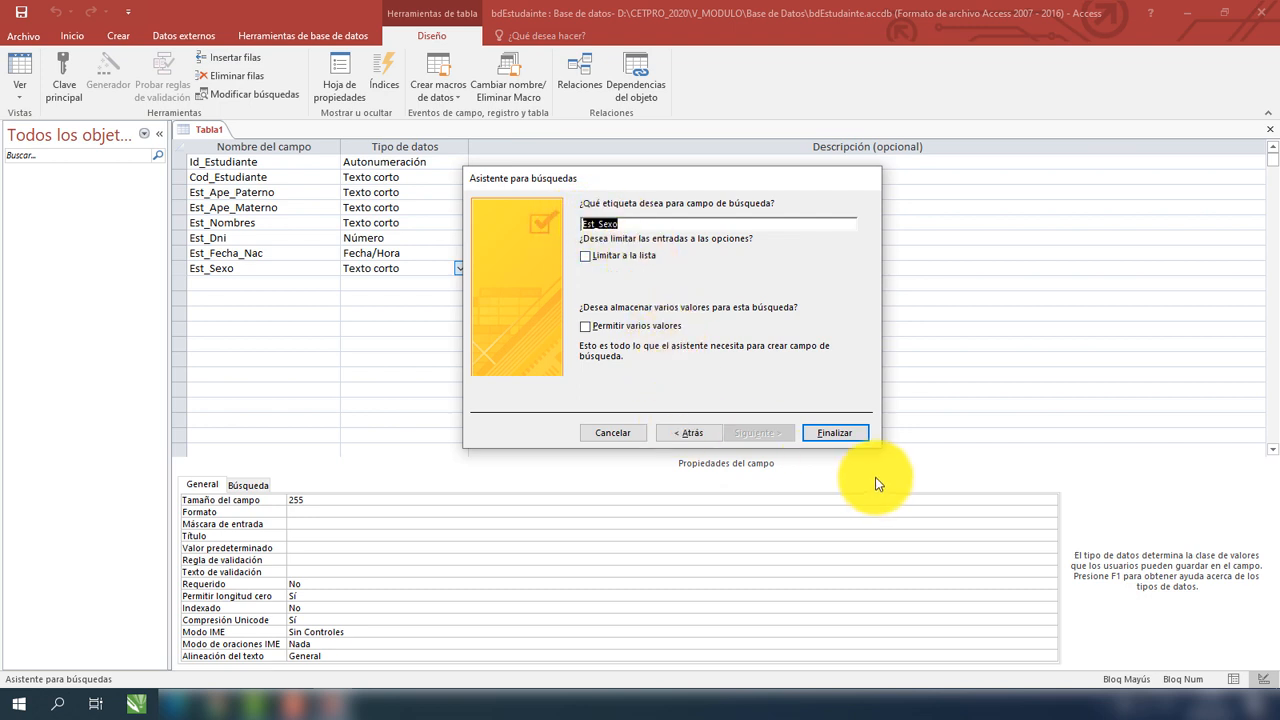
left_click(835, 437)
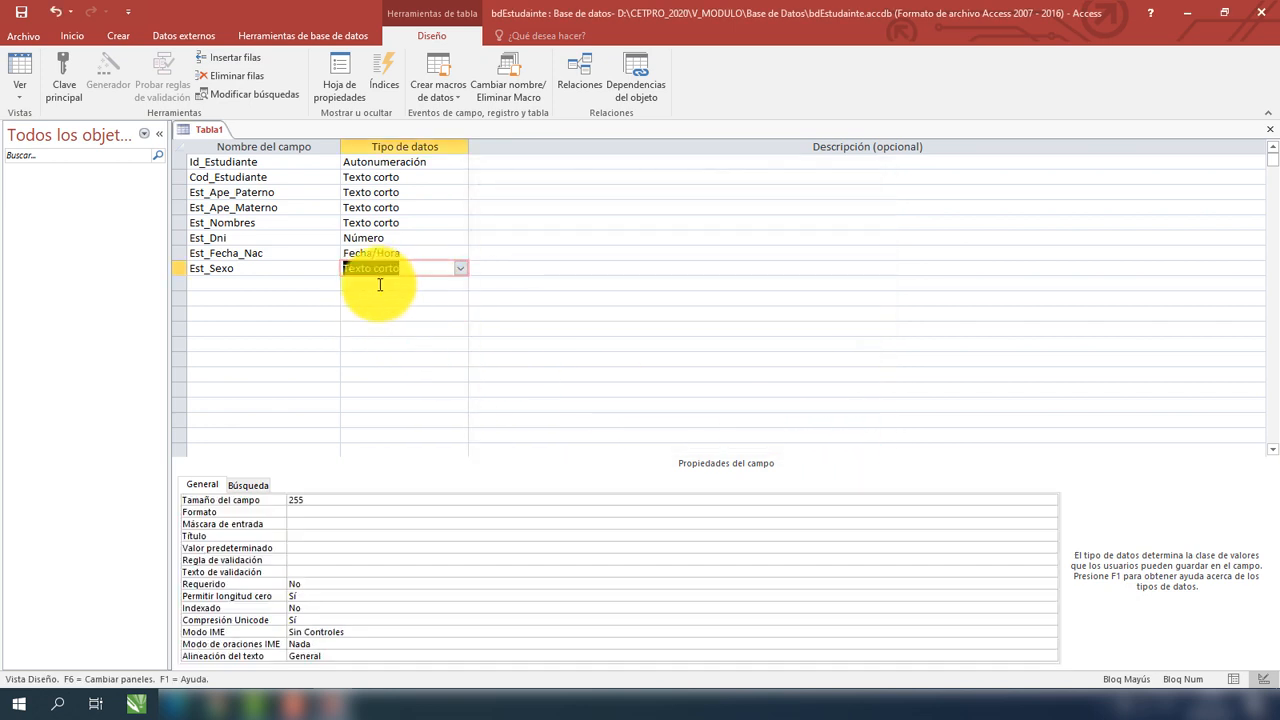
Add Est_Direccion as a Texto corto field with Tamaño del campo 50.
left_click(277, 283)
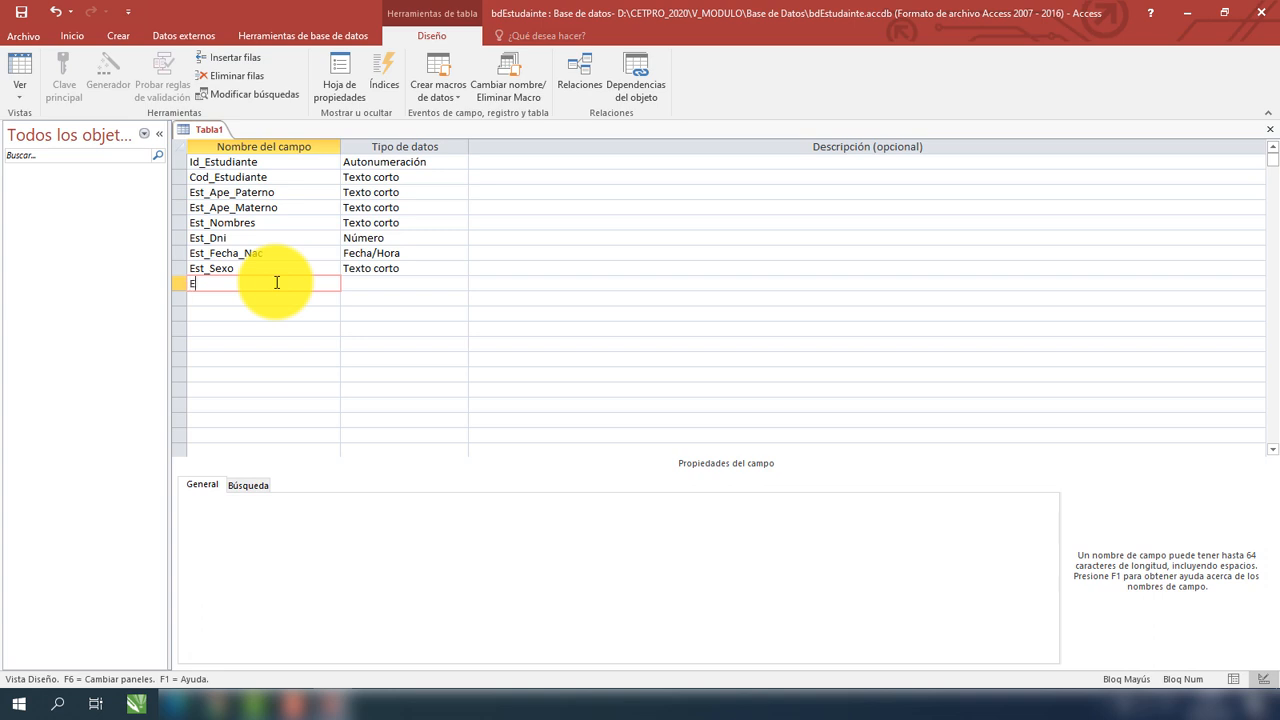
key("Caps_Lock")
left_click(368, 280)
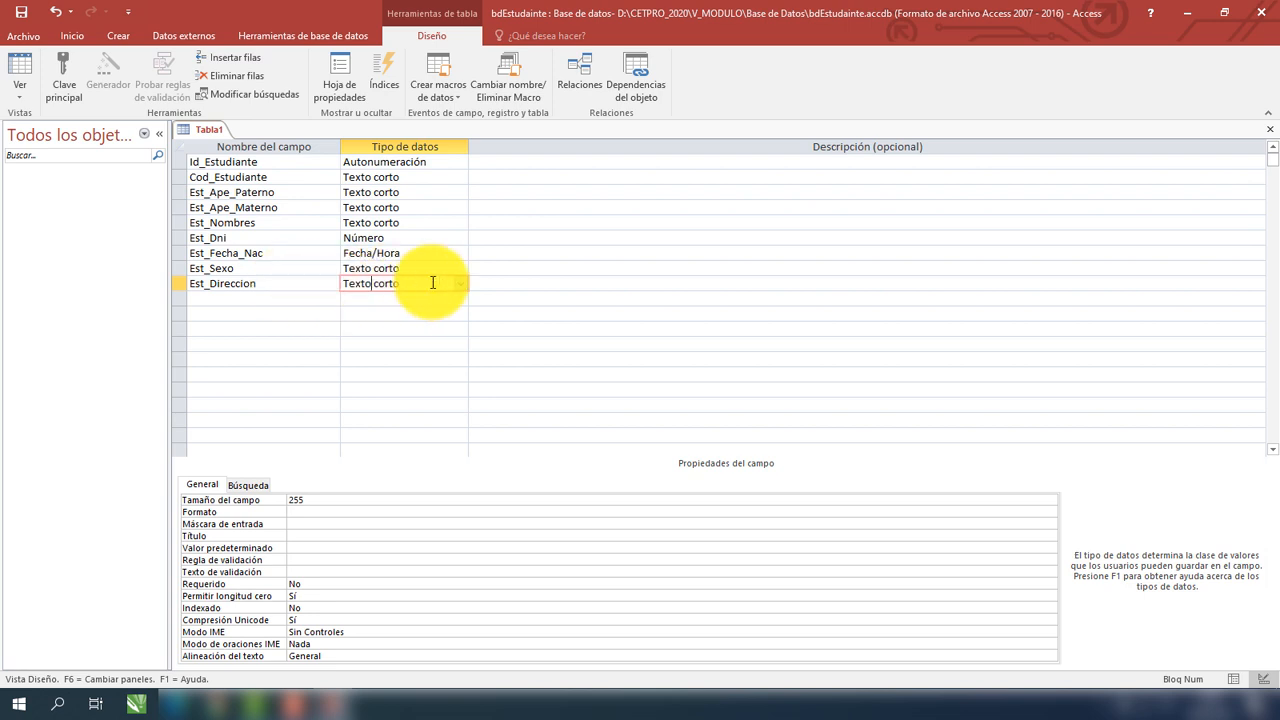
left_click(313, 499)
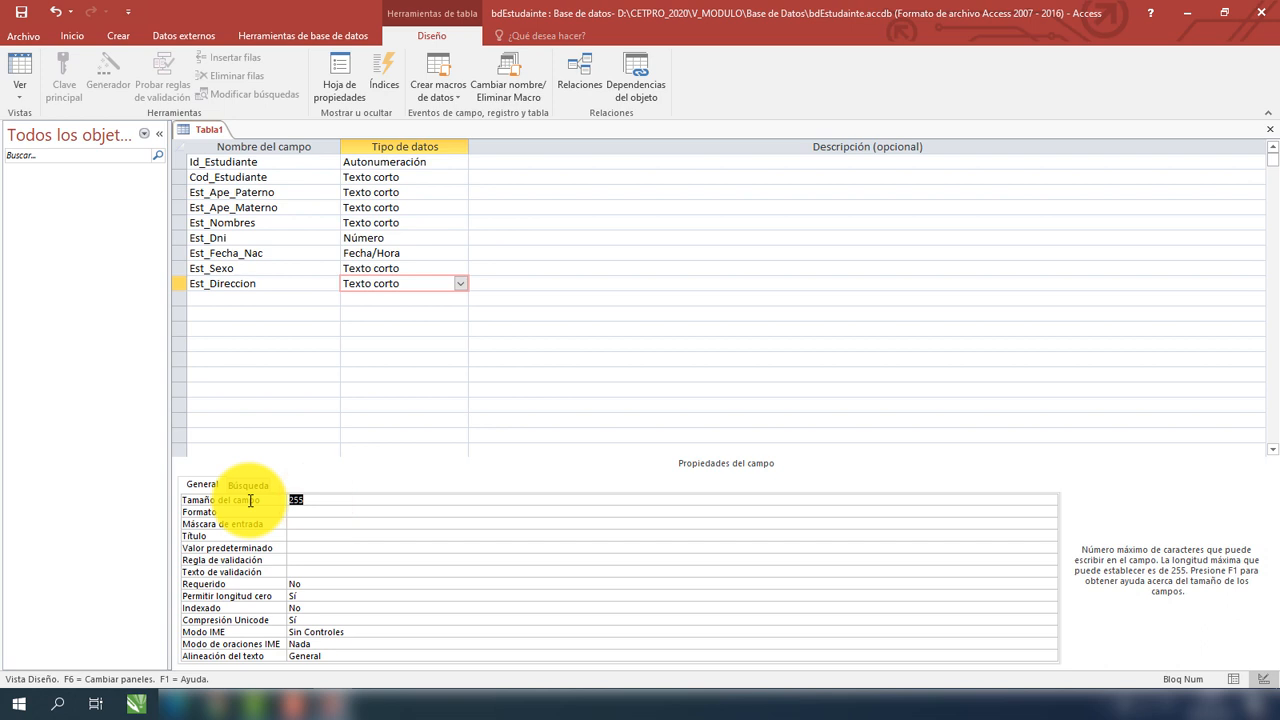
type("50")
left_click(264, 297)
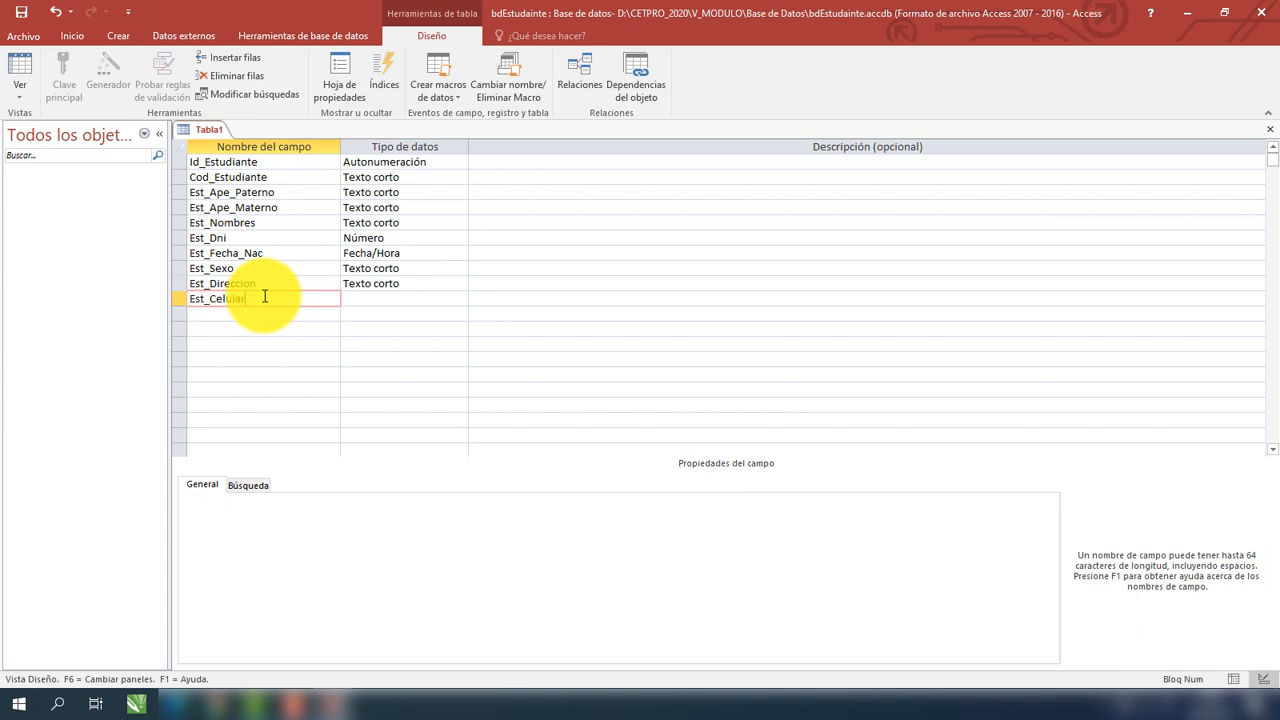
Change Est_Celular's data type to Número.
left_click(440, 298)
left_click(461, 298)
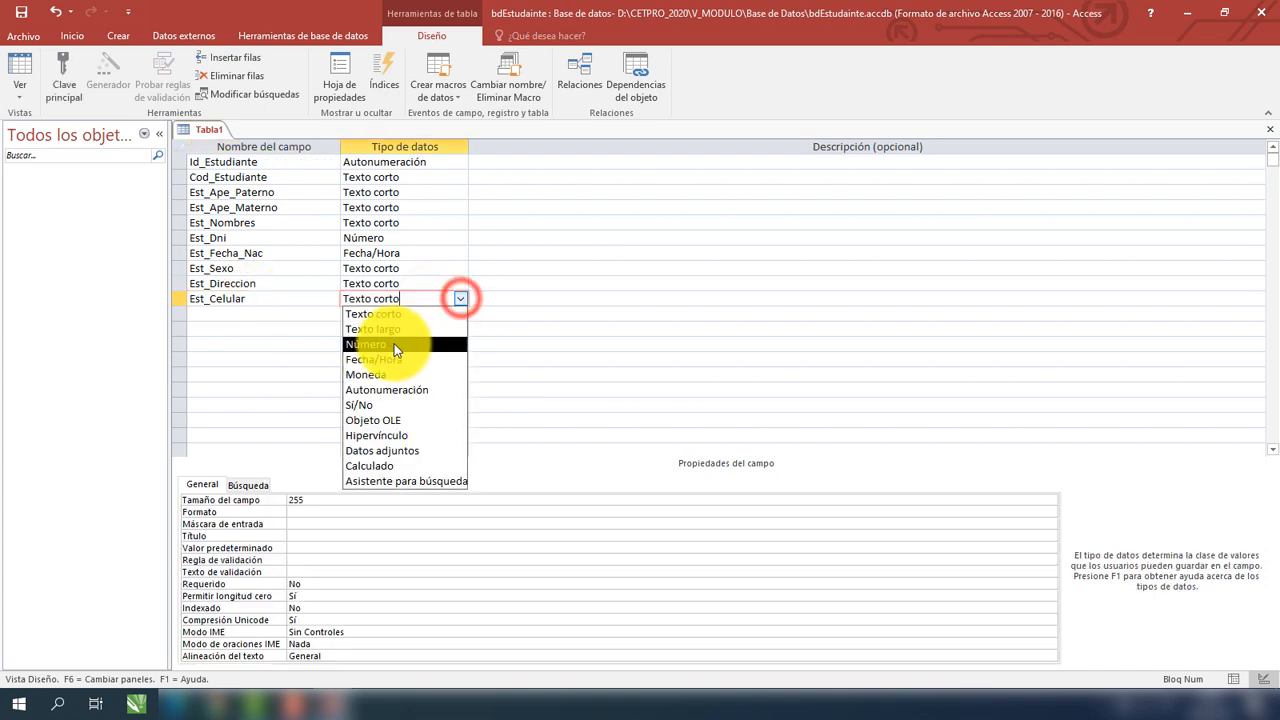
left_click(394, 340)
Add an Est_Email field of type Texto corto with field size 70.
left_click(246, 314)
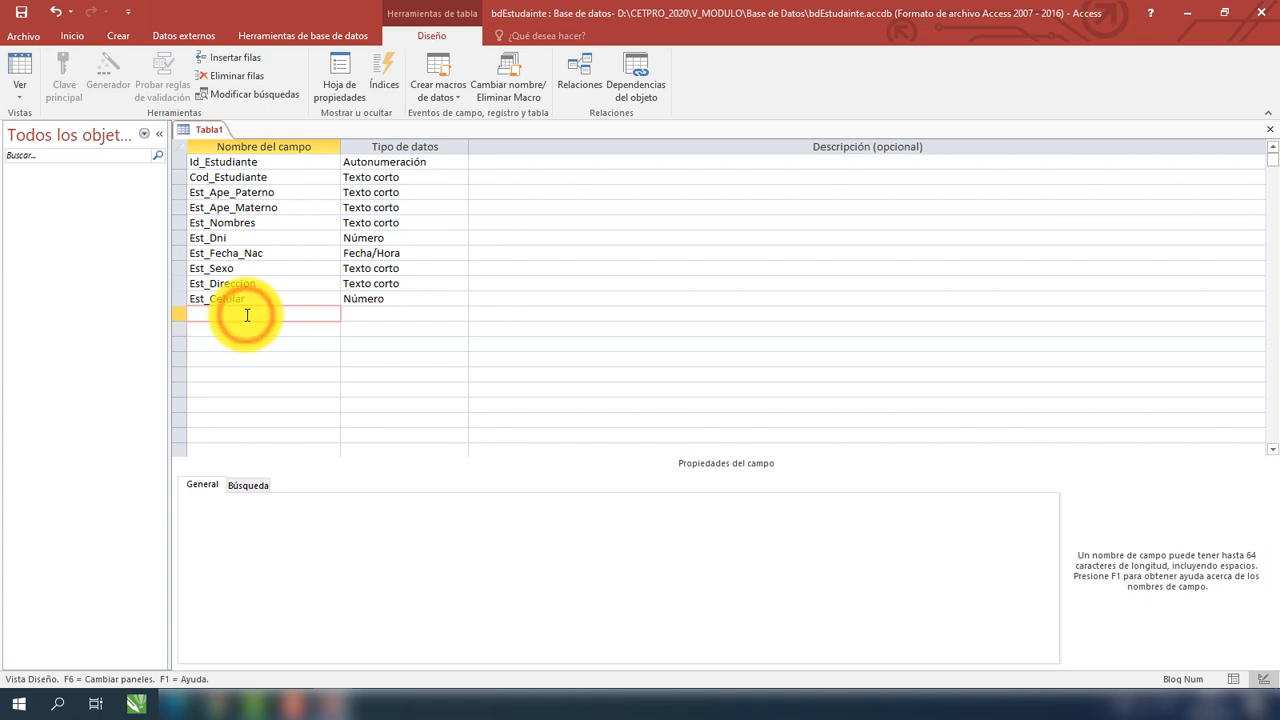
type("Ets")
left_click(380, 314)
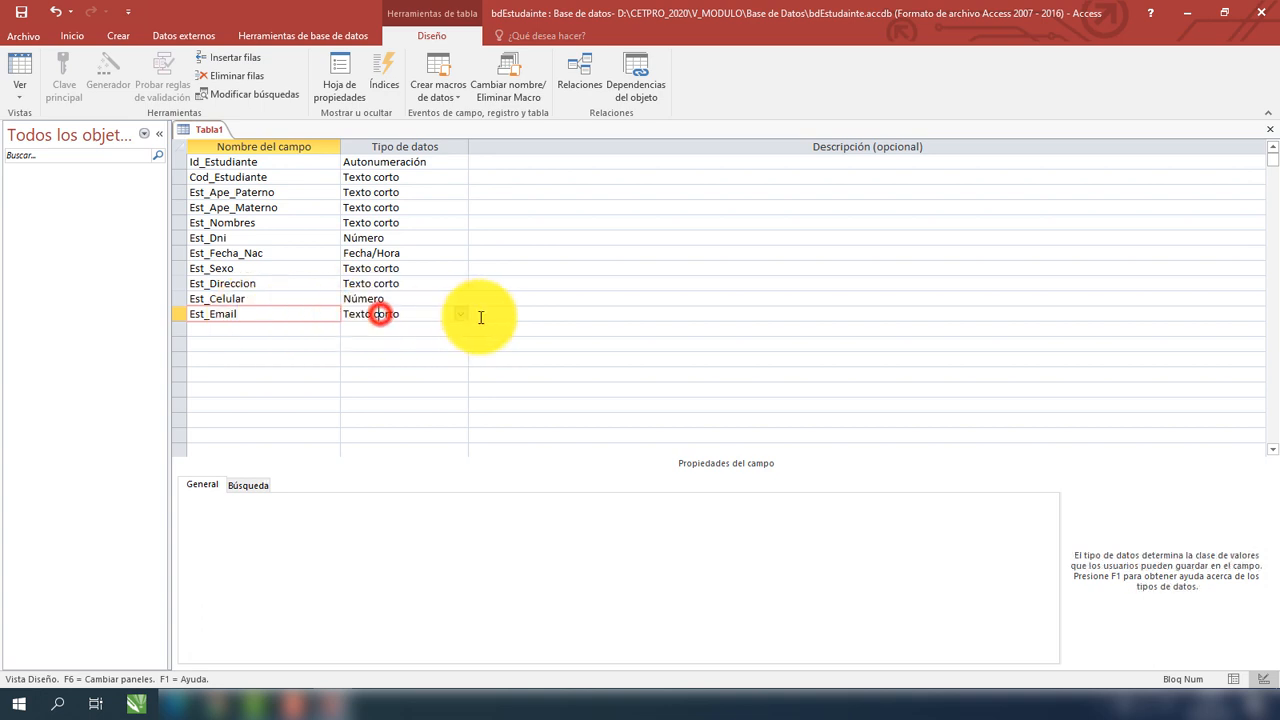
left_click(465, 320)
left_click(400, 312)
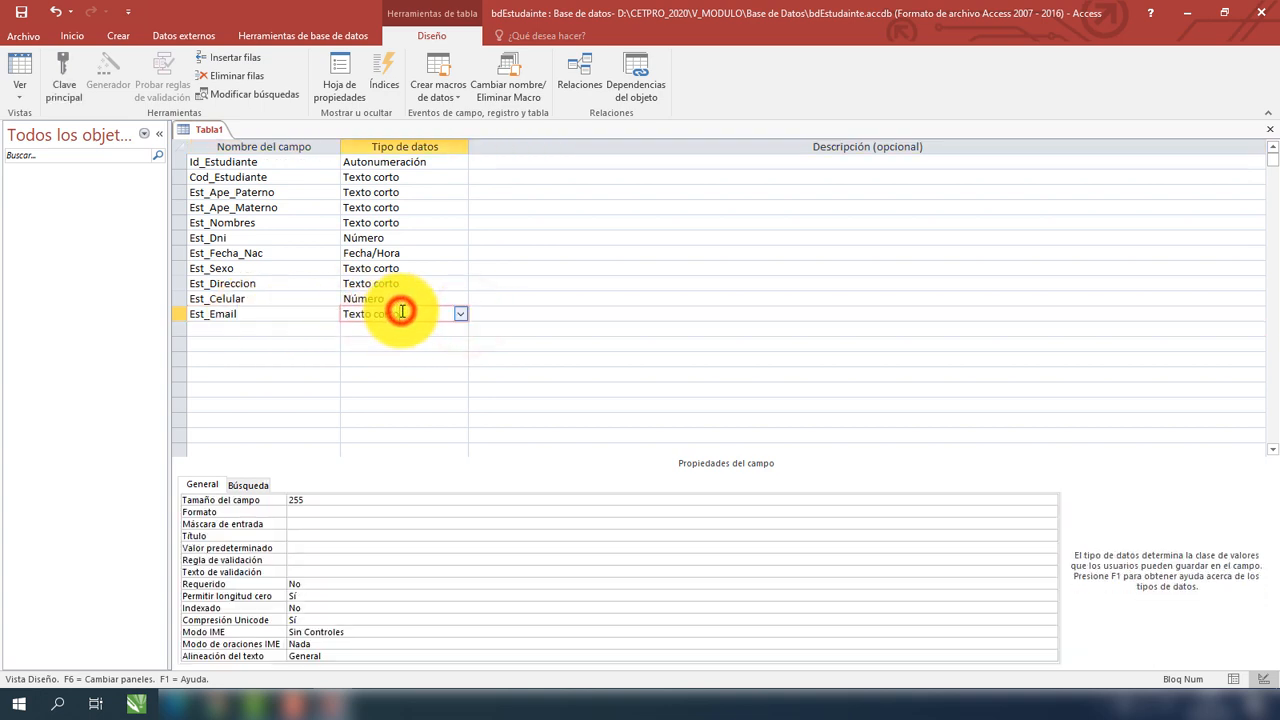
left_click(333, 499)
double_click(335, 500)
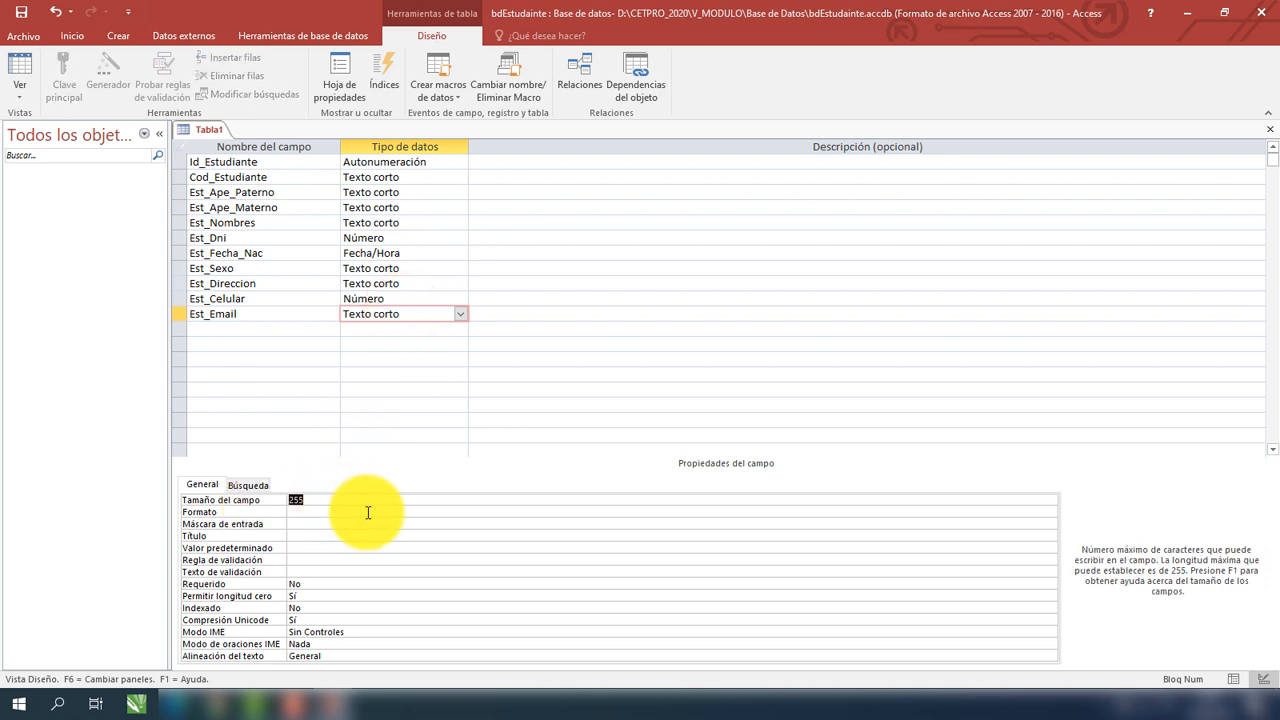
type("70")
left_click(462, 559)
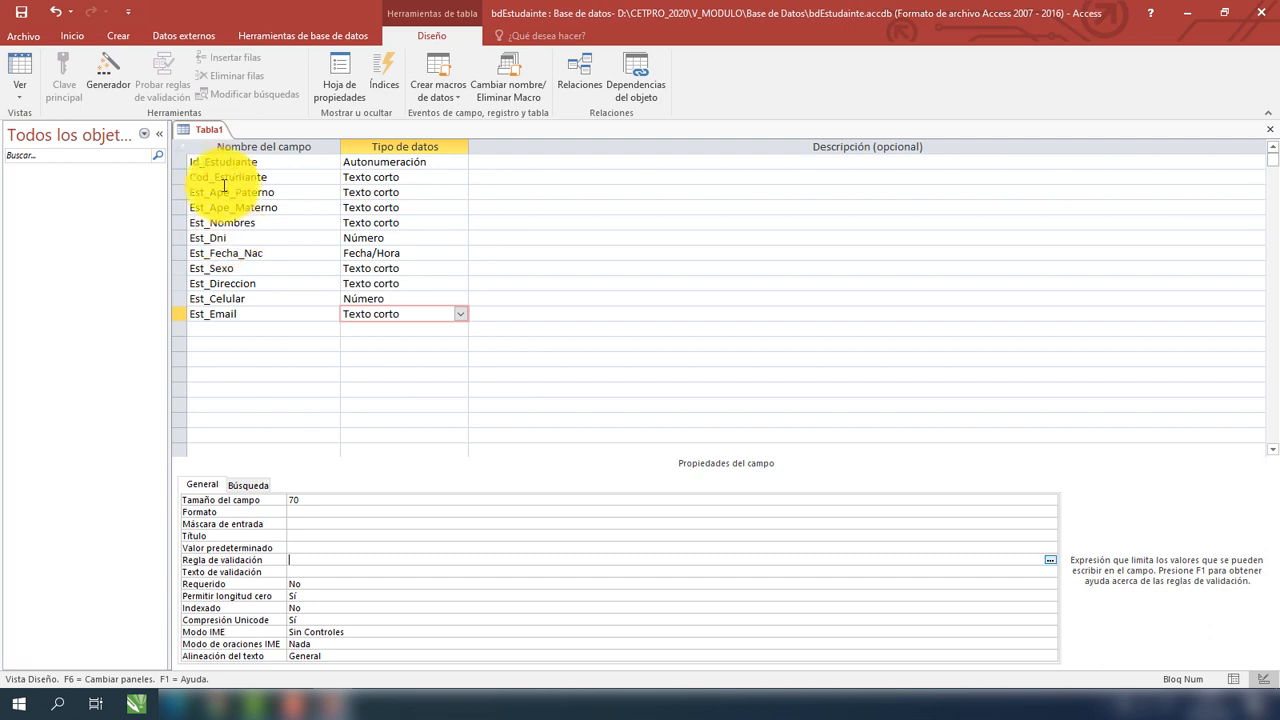
Select the Id_Estudiante row and set it as Tabla1's primary key with Clave principal.
left_click(178, 163)
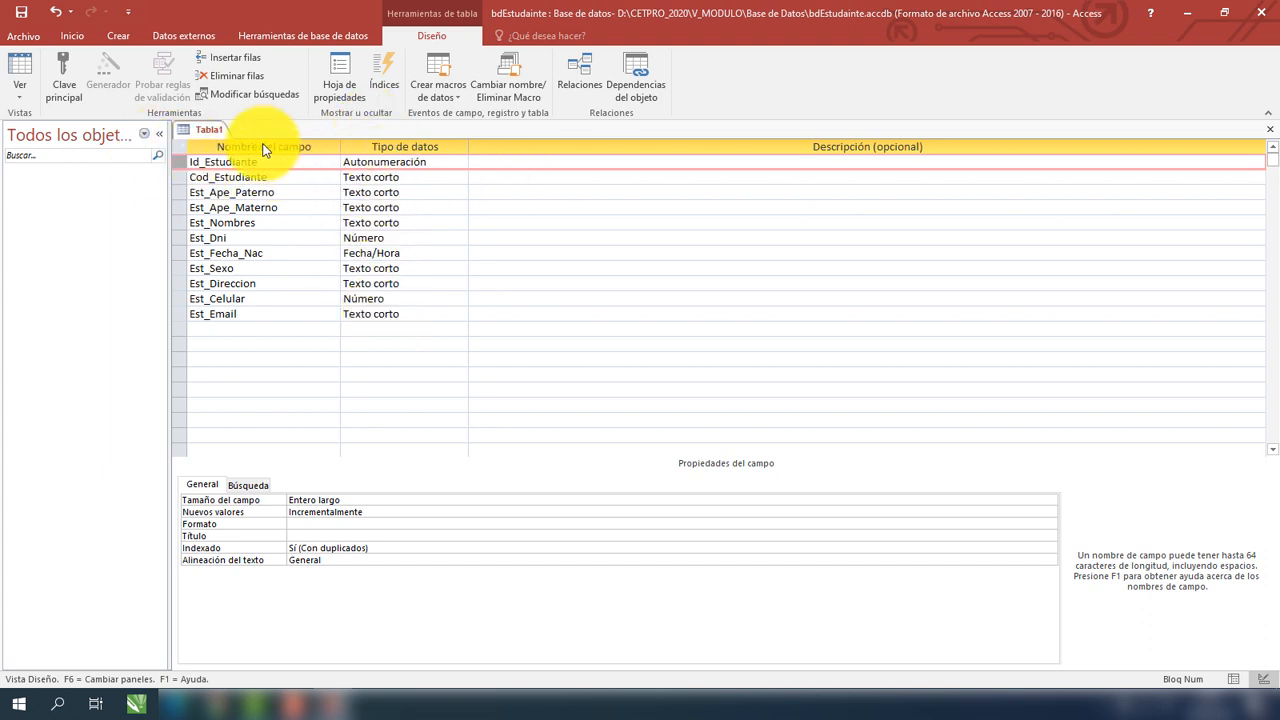
left_click(62, 92)
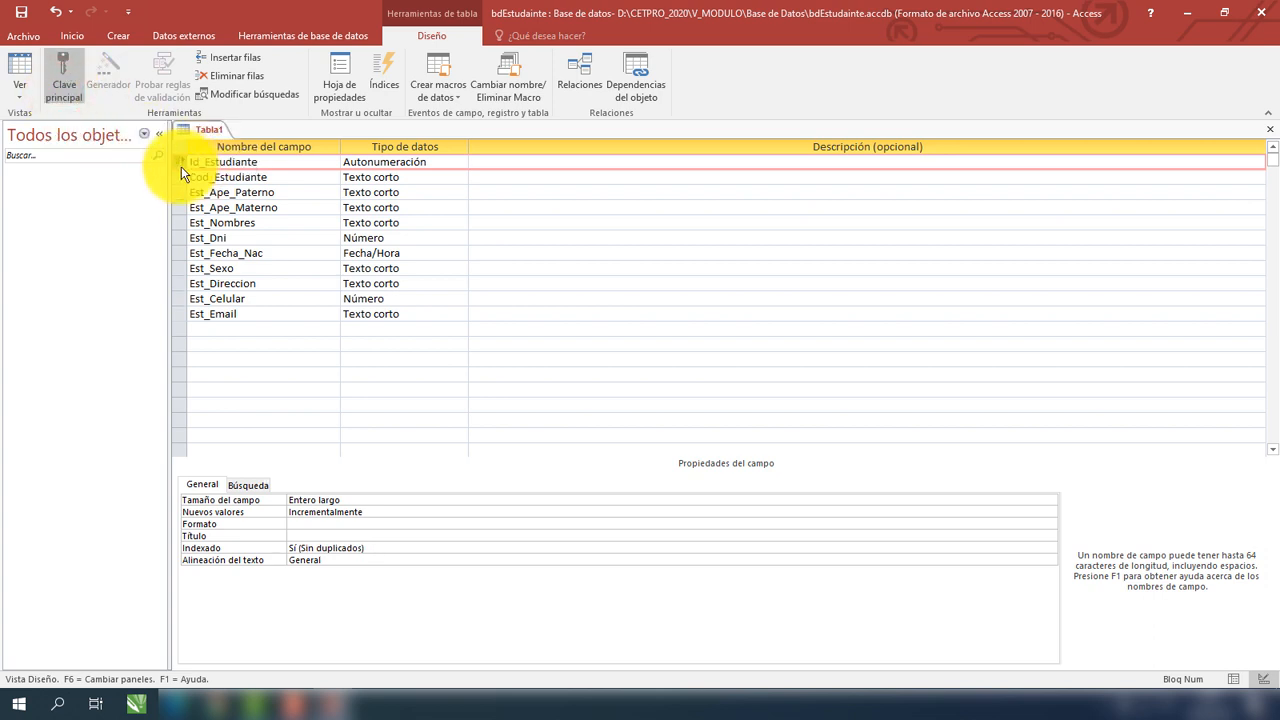
left_click(180, 177)
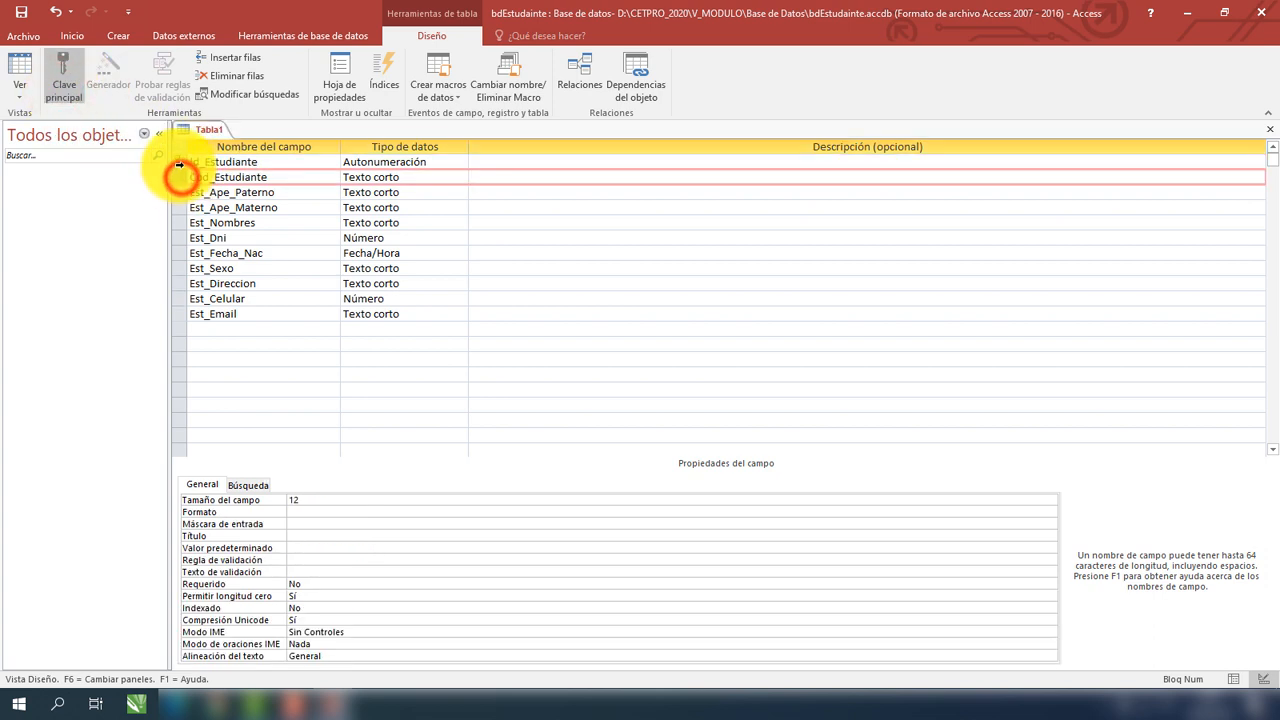
left_click(253, 161)
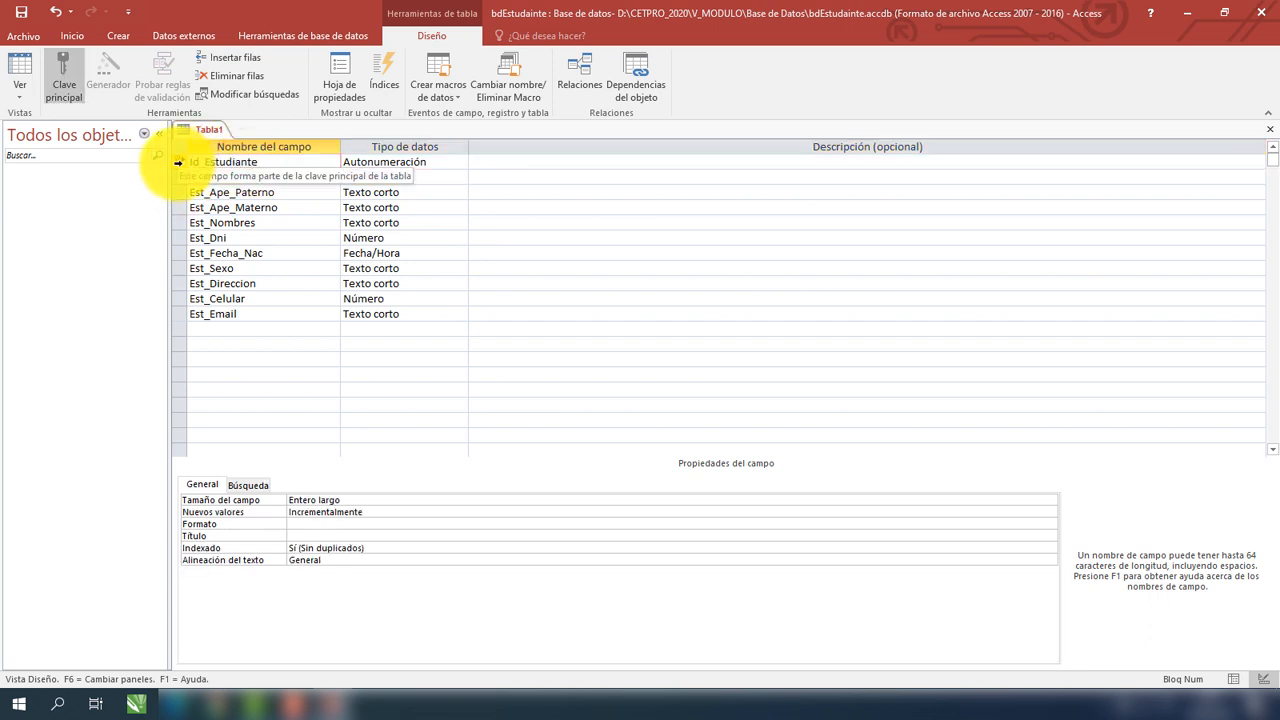
left_click(178, 162)
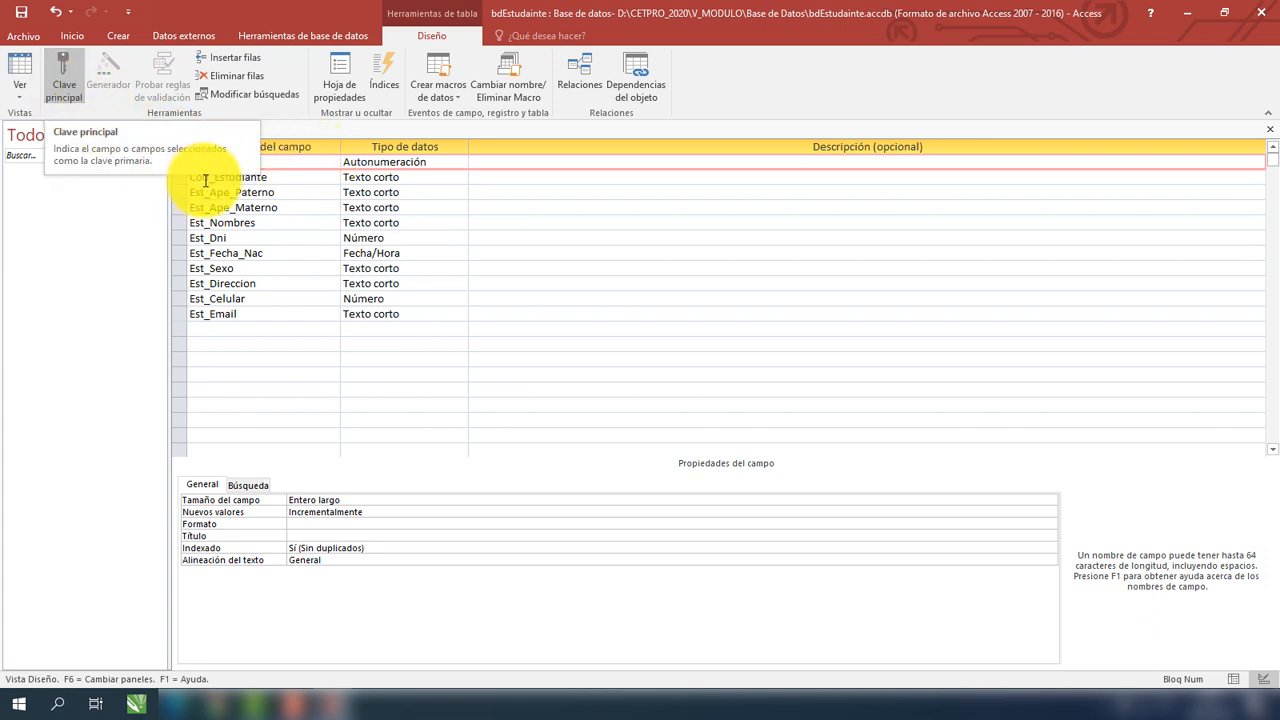
left_click(288, 177)
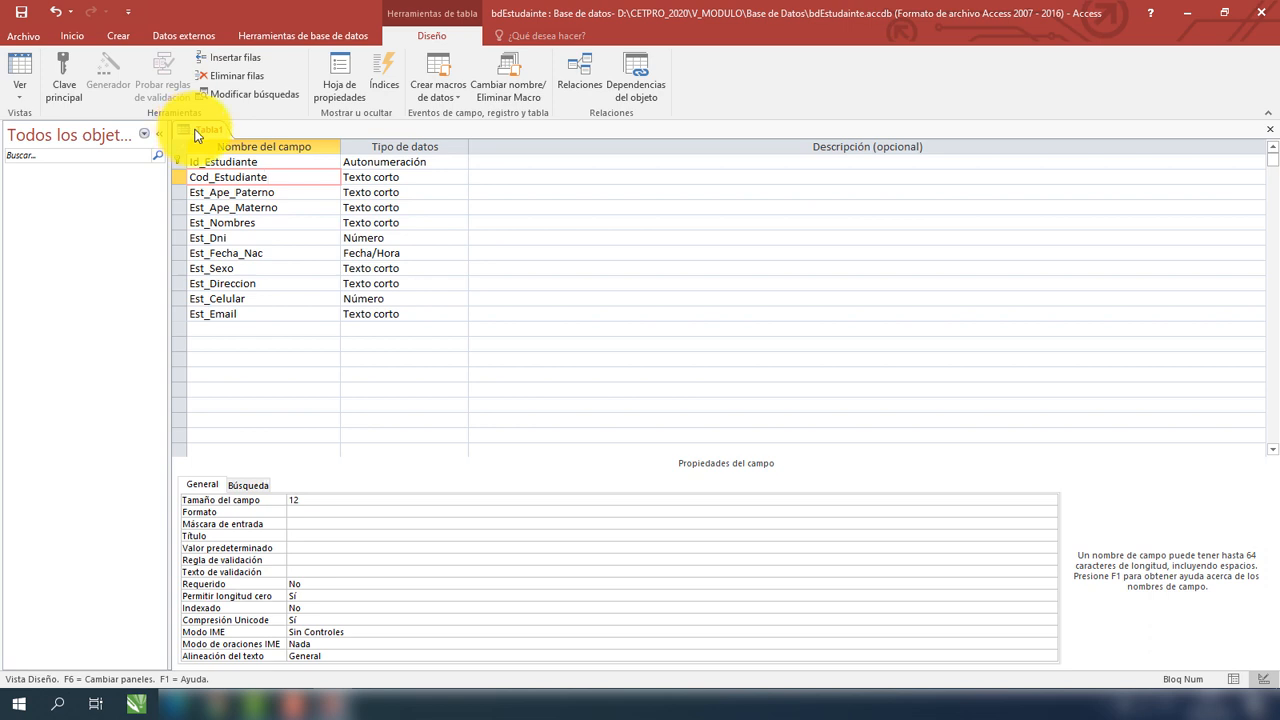
Save Tabla1 under the name tbEstudiante.
right_click(195, 135)
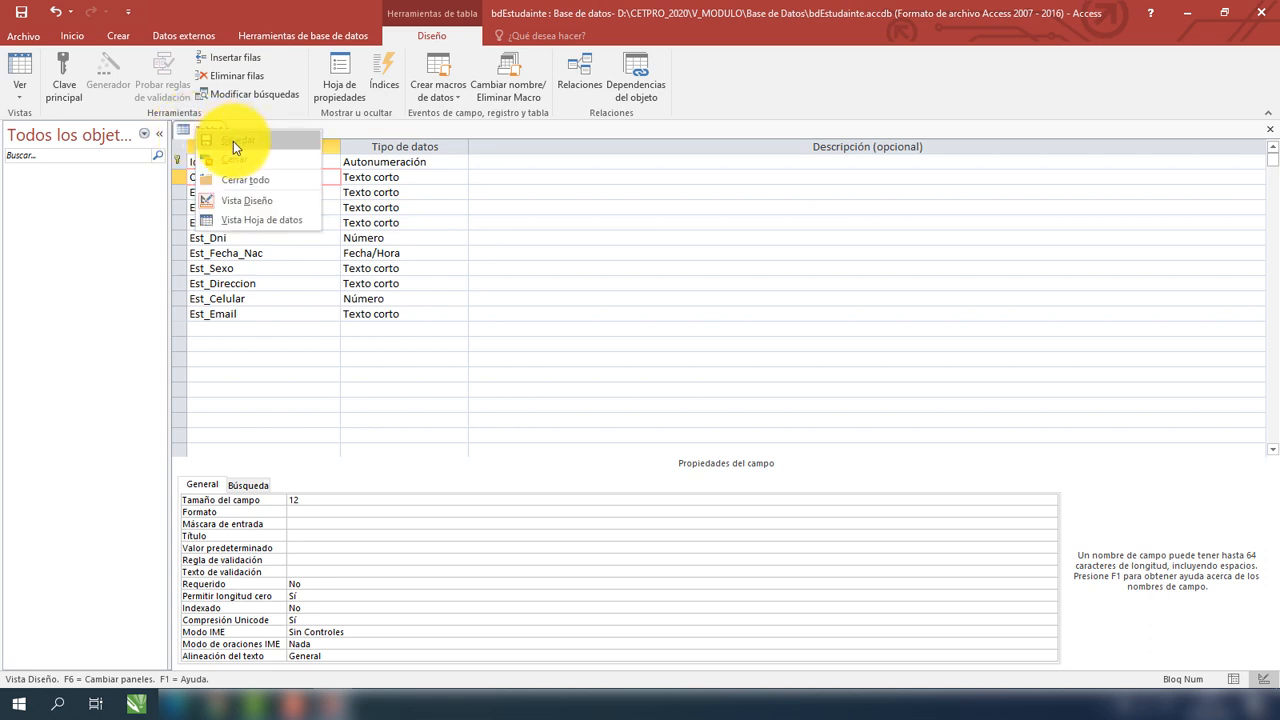
left_click(233, 141)
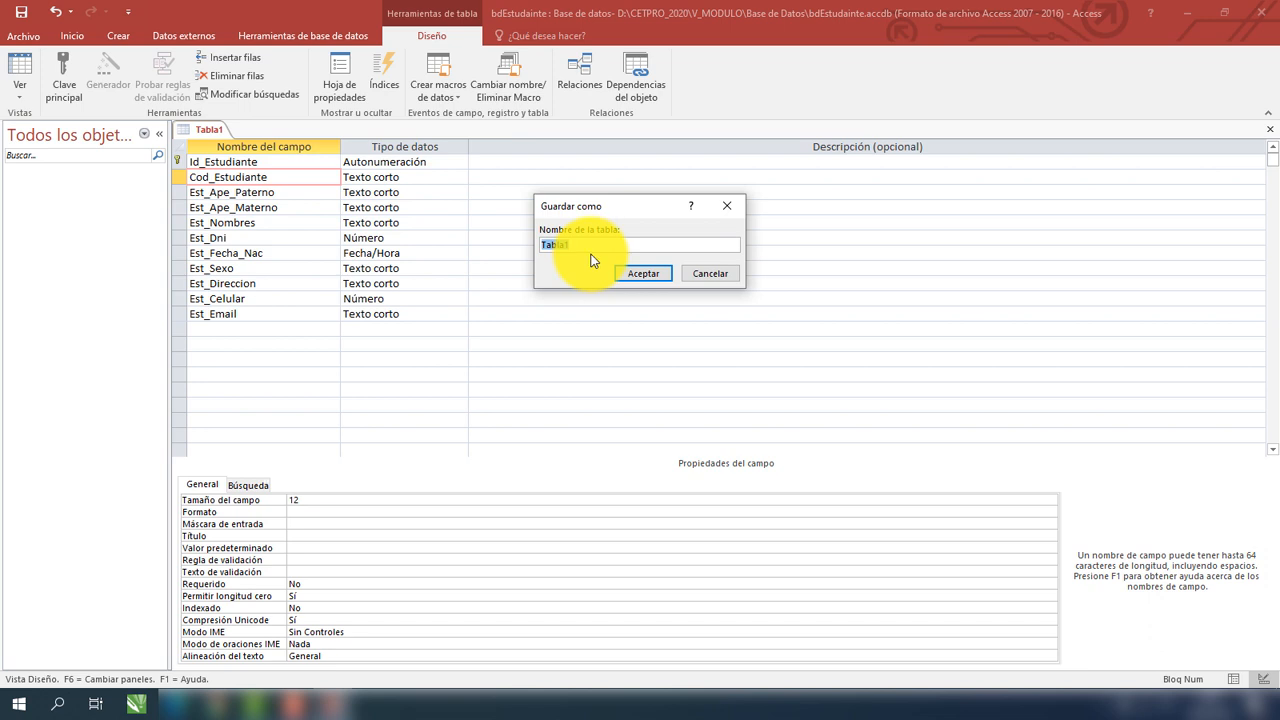
type("tbEstudiante")
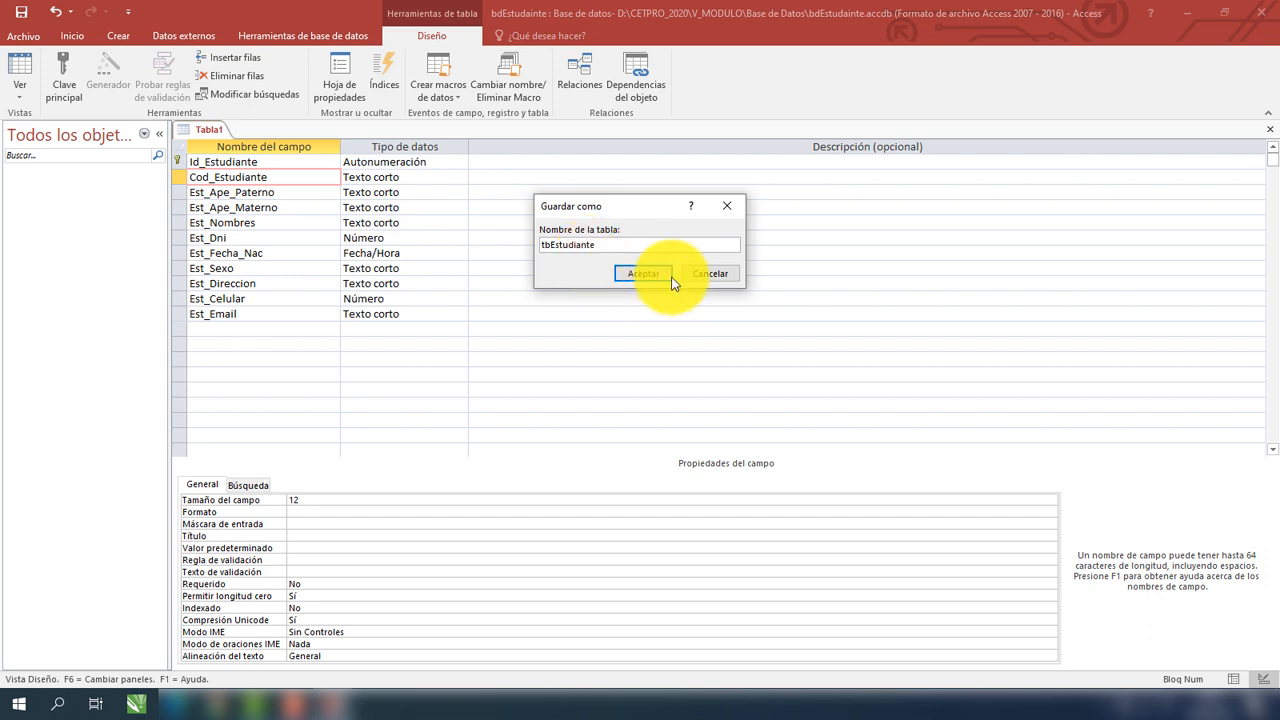
left_click(646, 274)
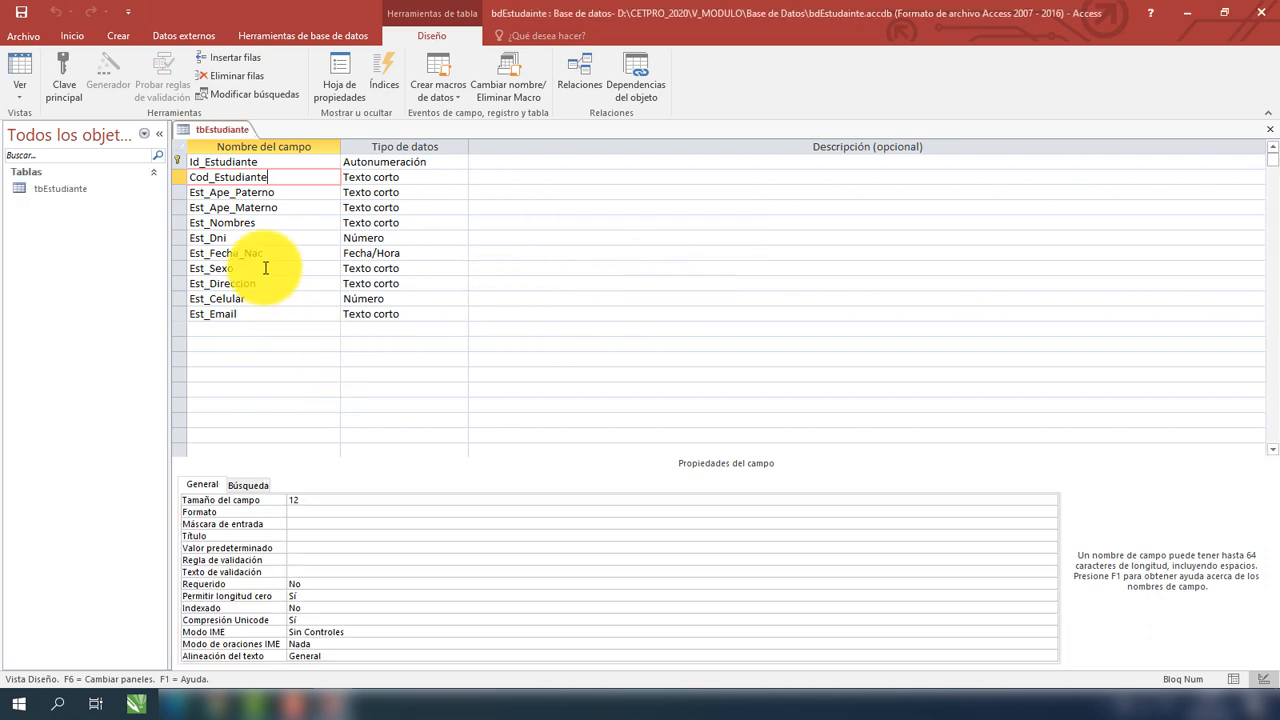
Open tbEstudiante in Datasheet view, check its empty fields, then show the Crear ribbon commands.
left_click(60, 196)
double_click(60, 196)
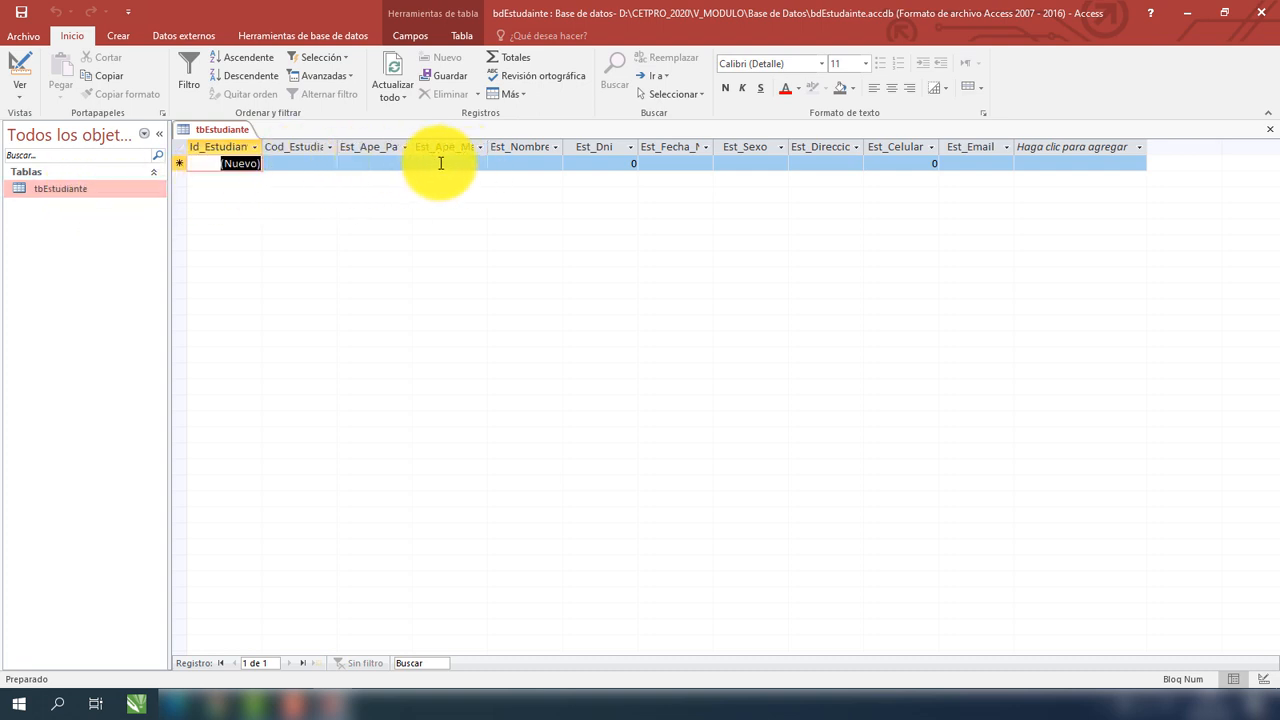
left_click(313, 164)
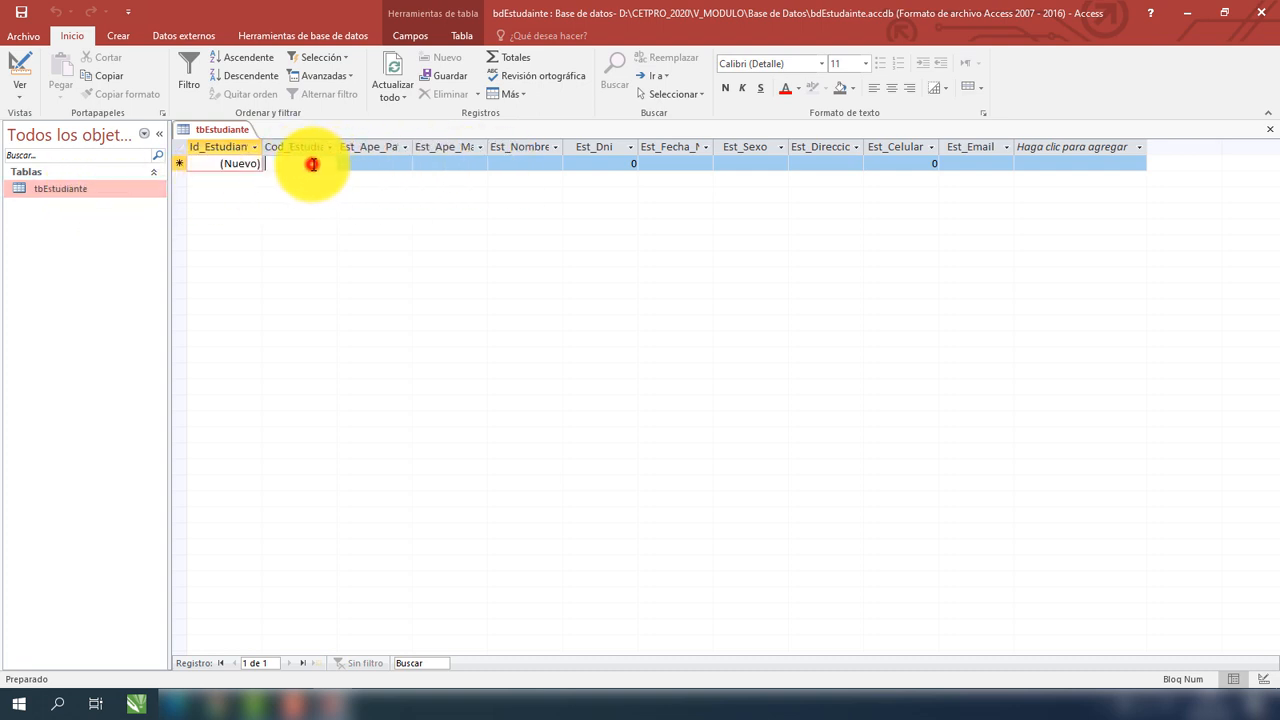
left_click(371, 163)
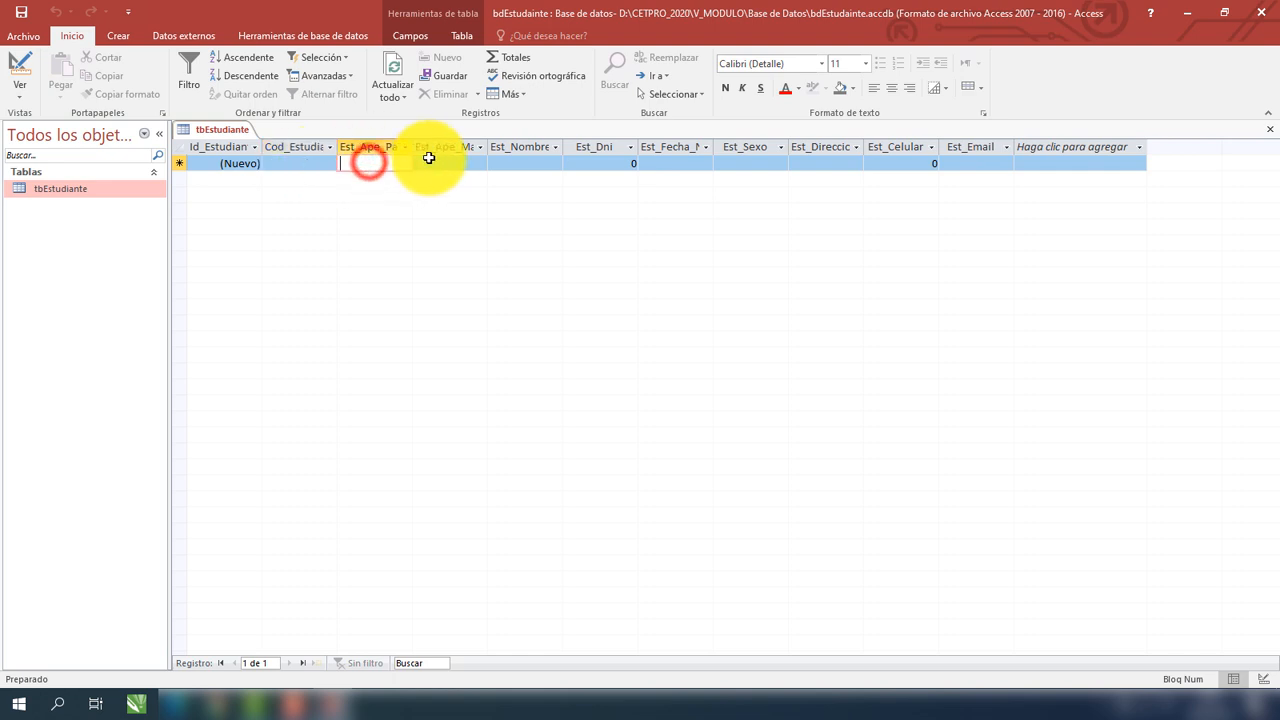
left_click(432, 164)
left_click(583, 161)
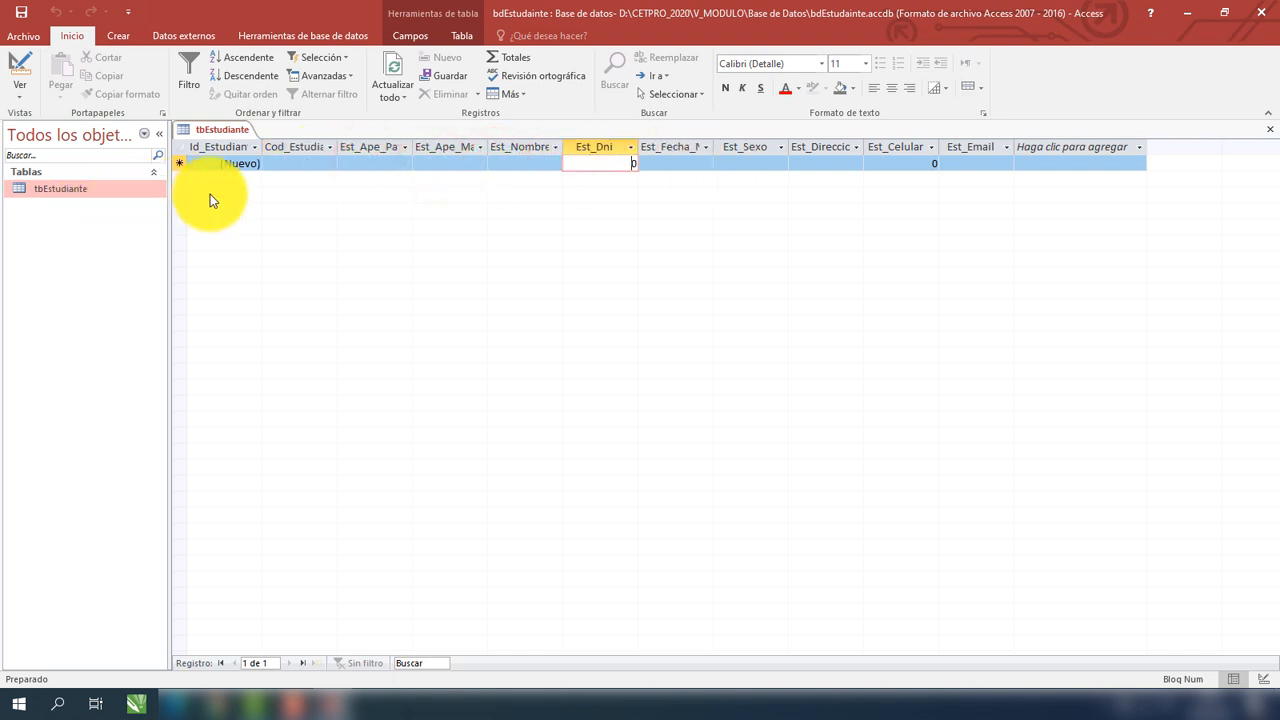
left_click(314, 164)
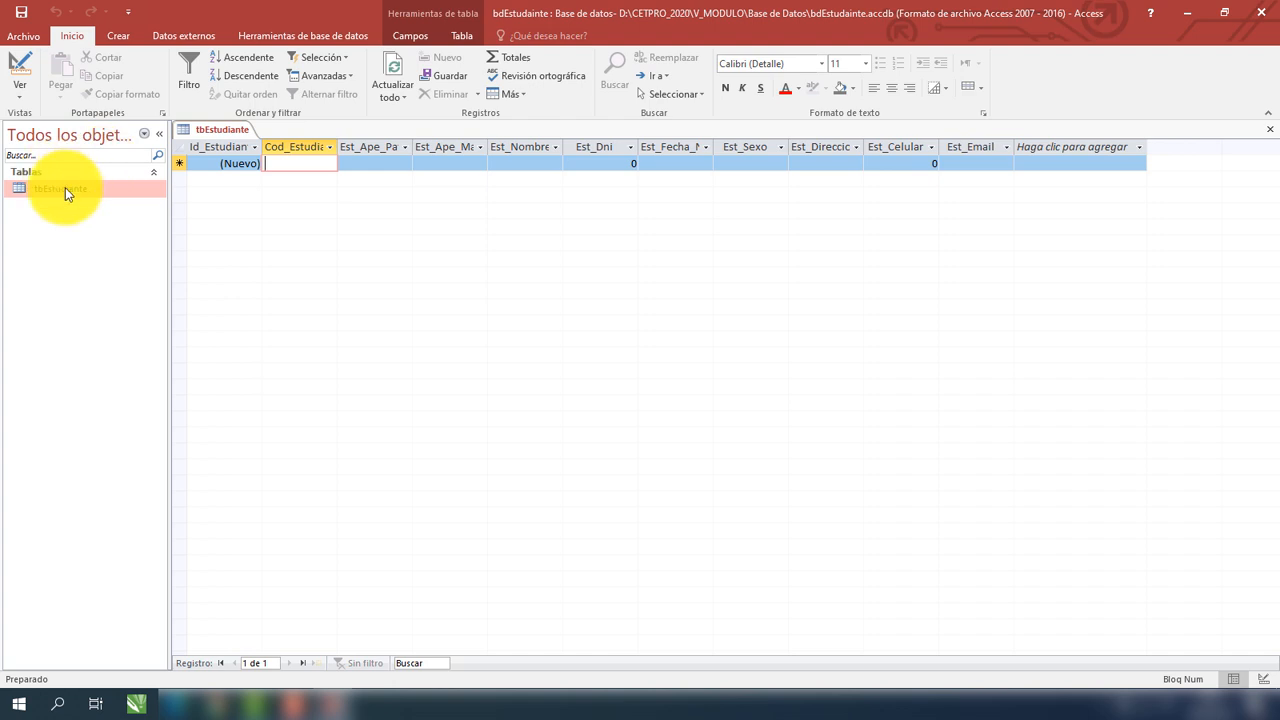
left_click_drag(65, 187, 56, 183)
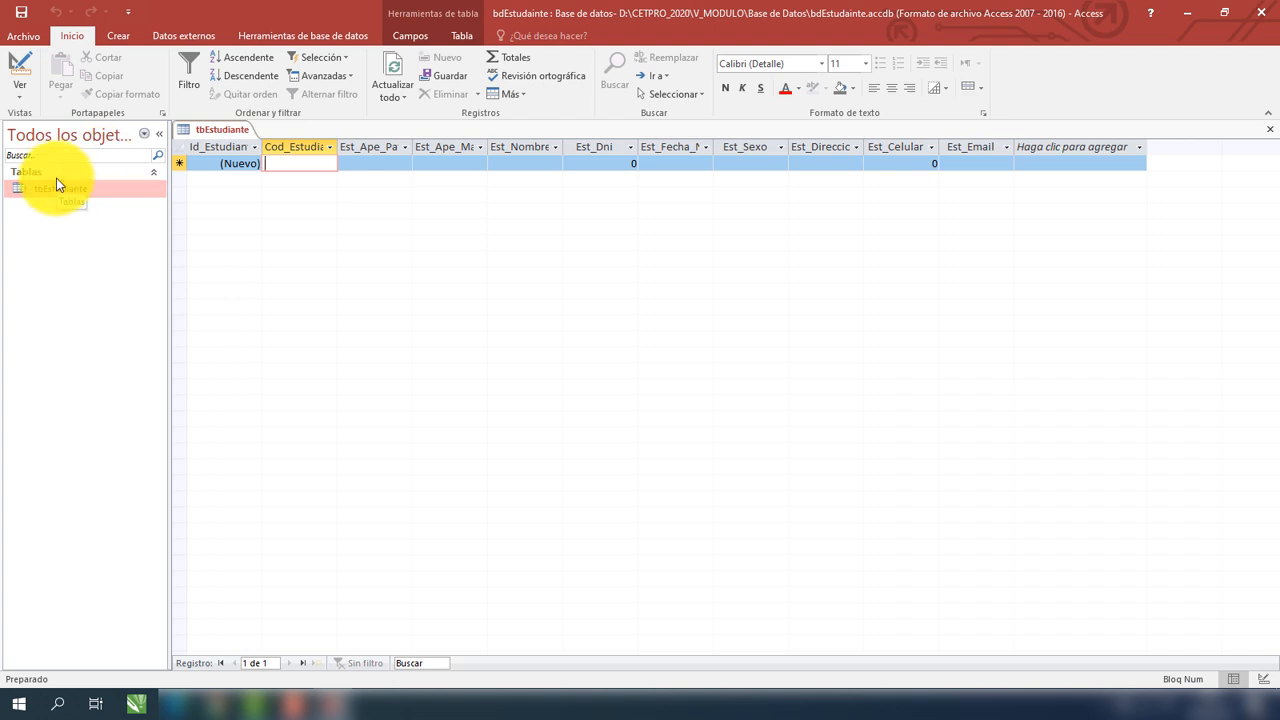
left_click_drag(56, 178, 14, 104)
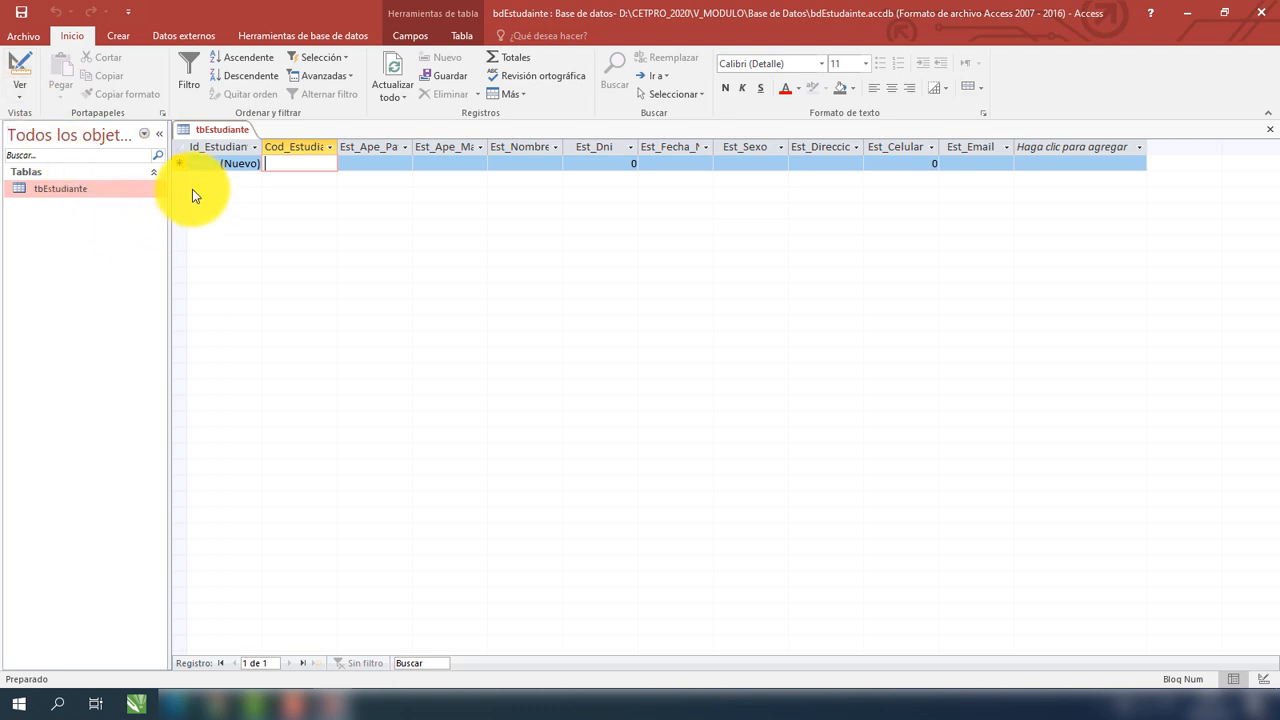
left_click(131, 37)
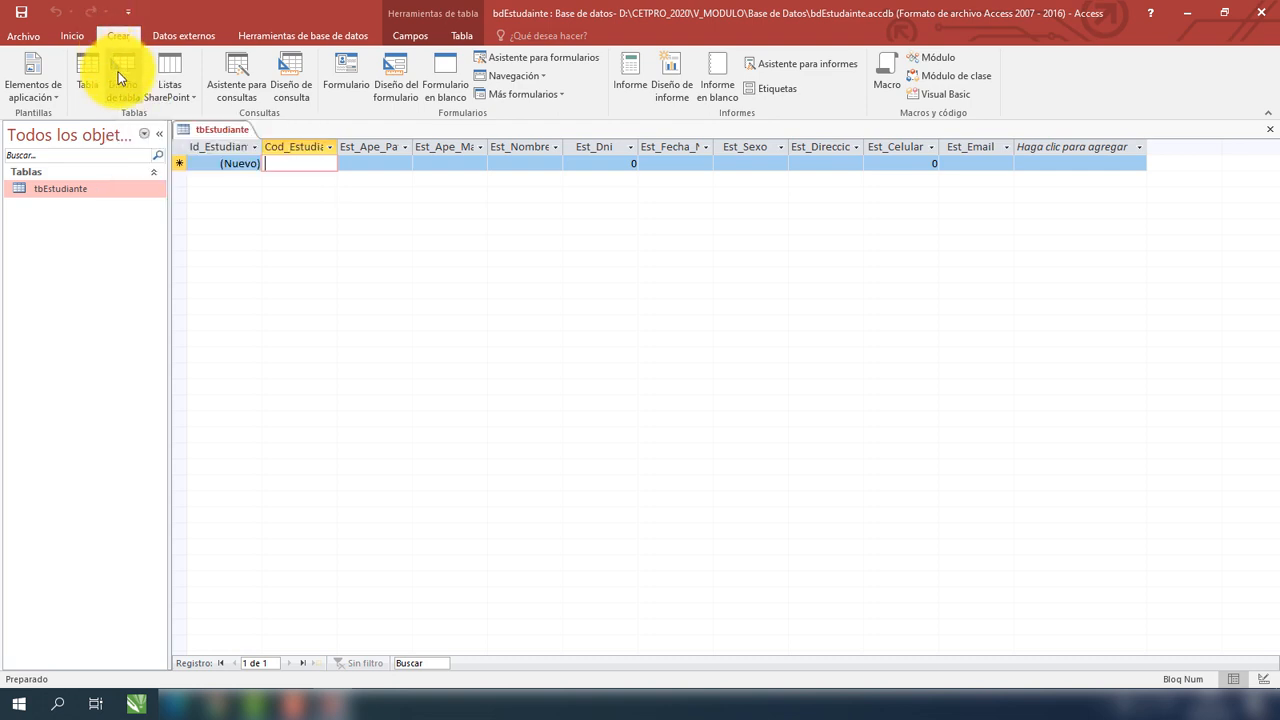
Start a new blank table design and type Id as its first field name.
left_click(120, 78)
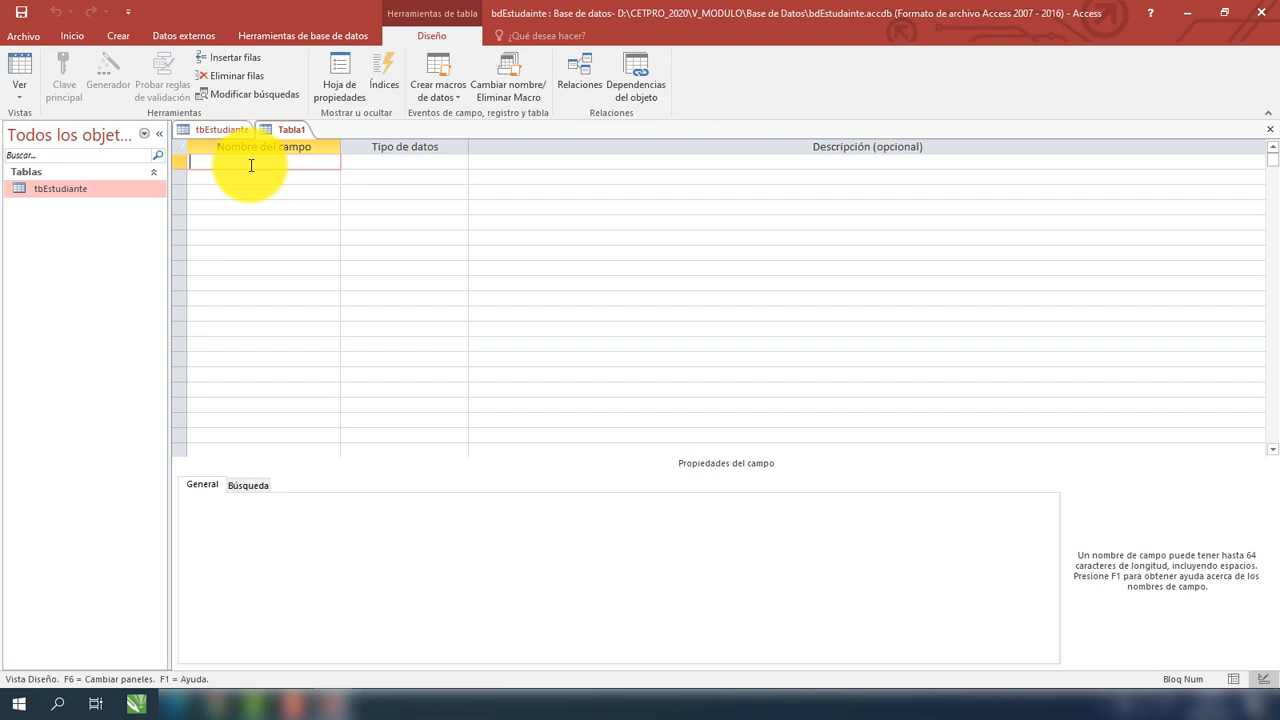
left_click(230, 128)
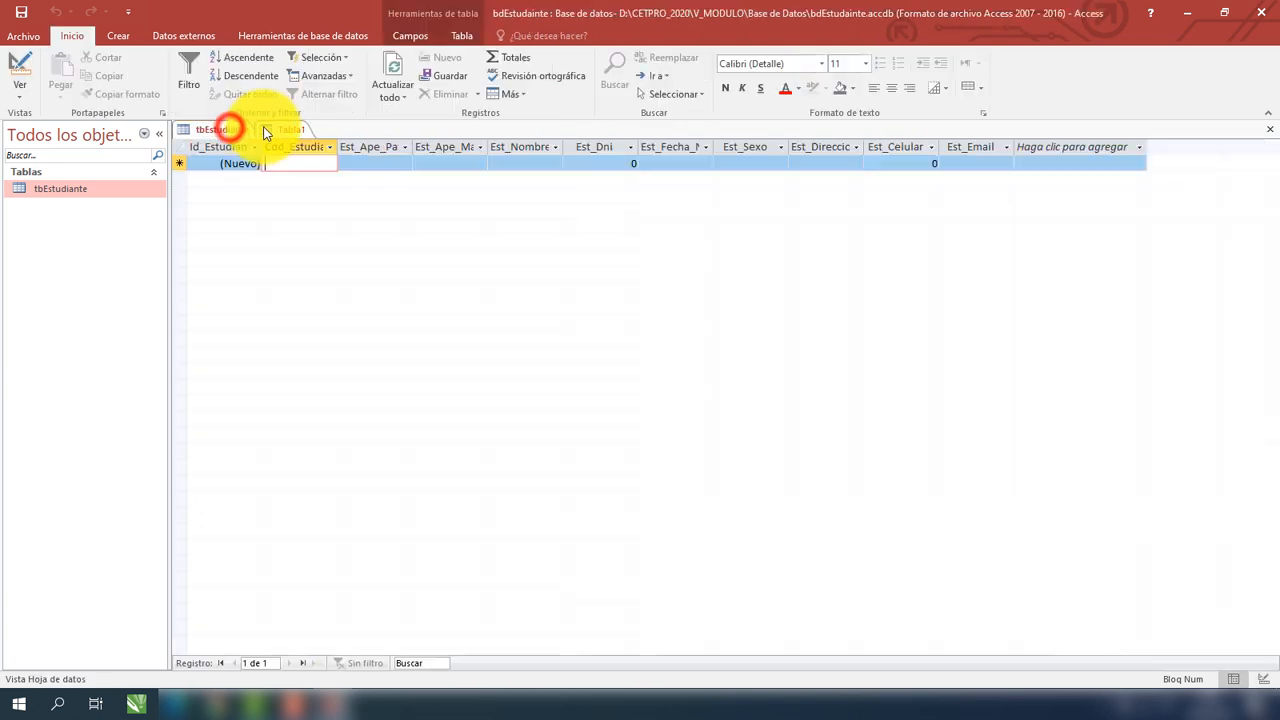
left_click(278, 128)
left_click(252, 160)
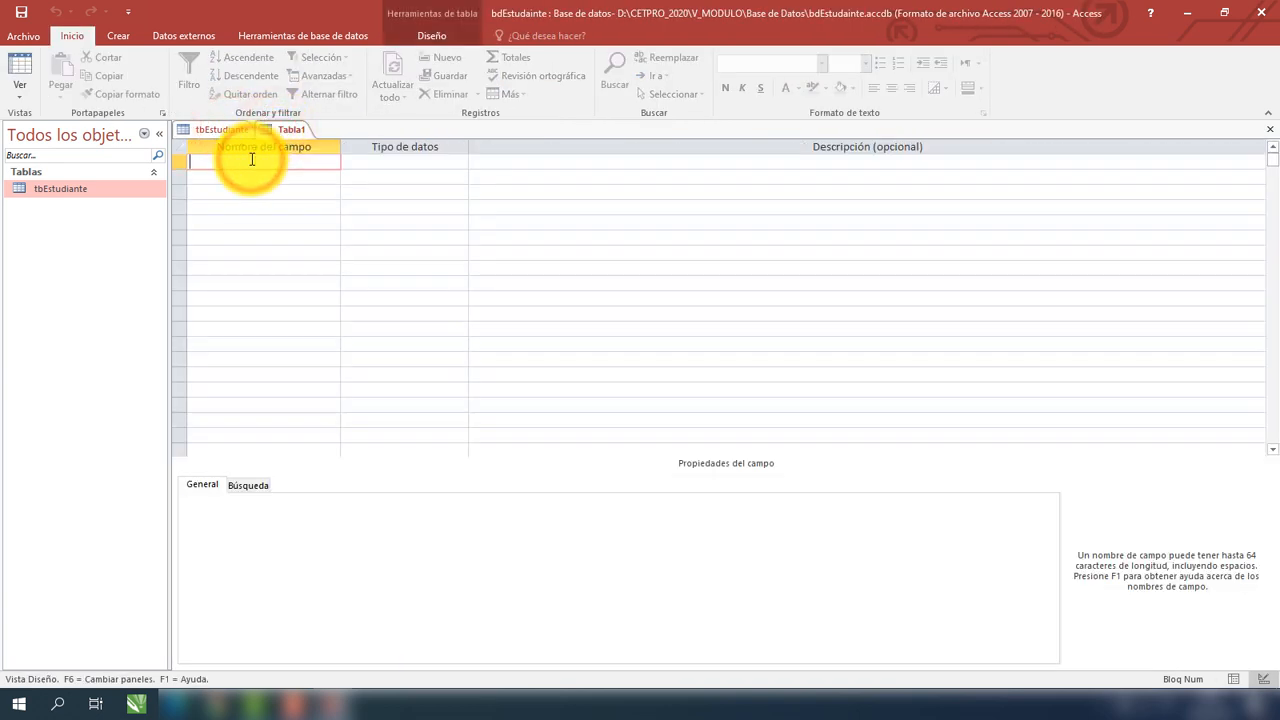
type("Id")
Switch the tbEstudiante table to Vista Diseño.
left_click(205, 128)
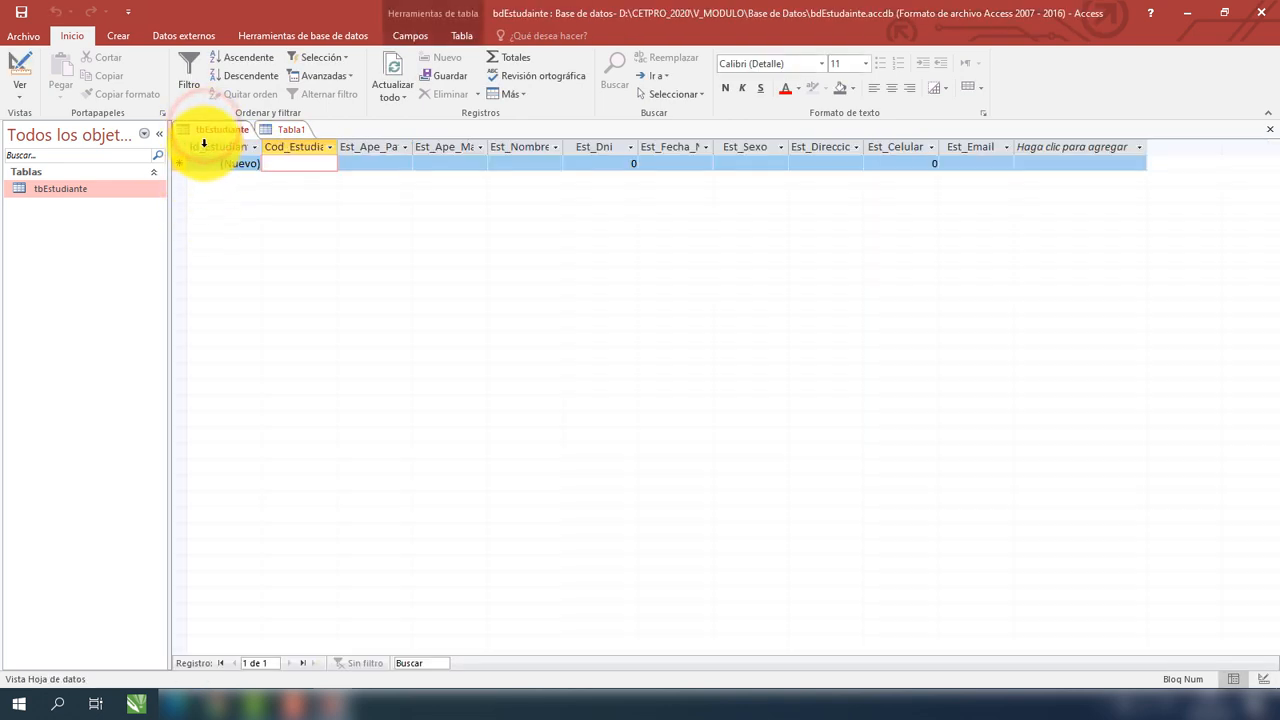
left_click(94, 190)
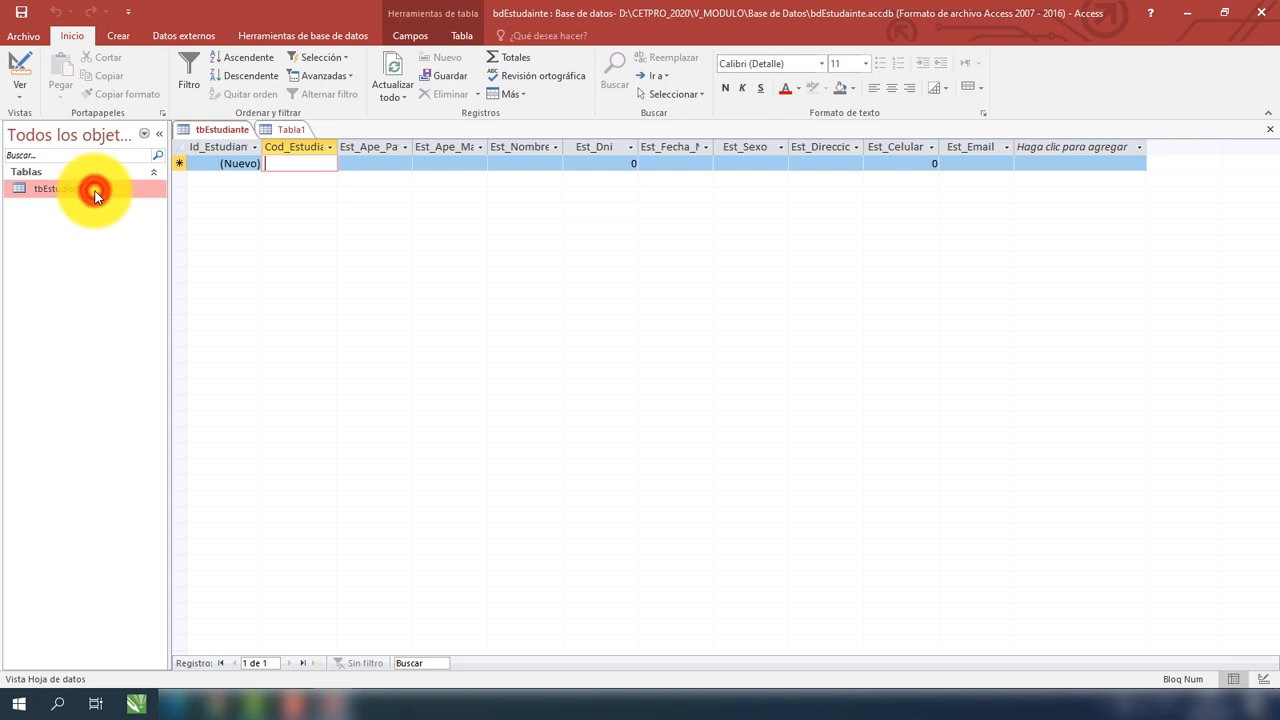
left_click(220, 197)
left_click(20, 90)
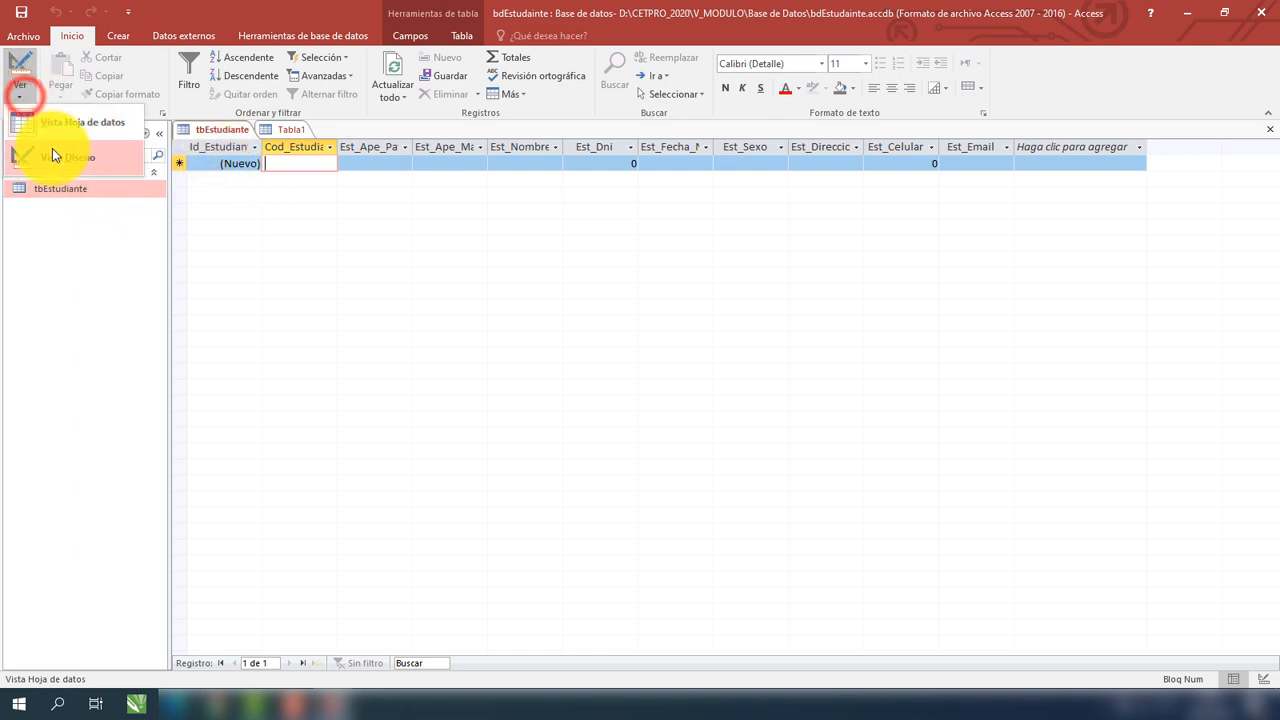
left_click(52, 155)
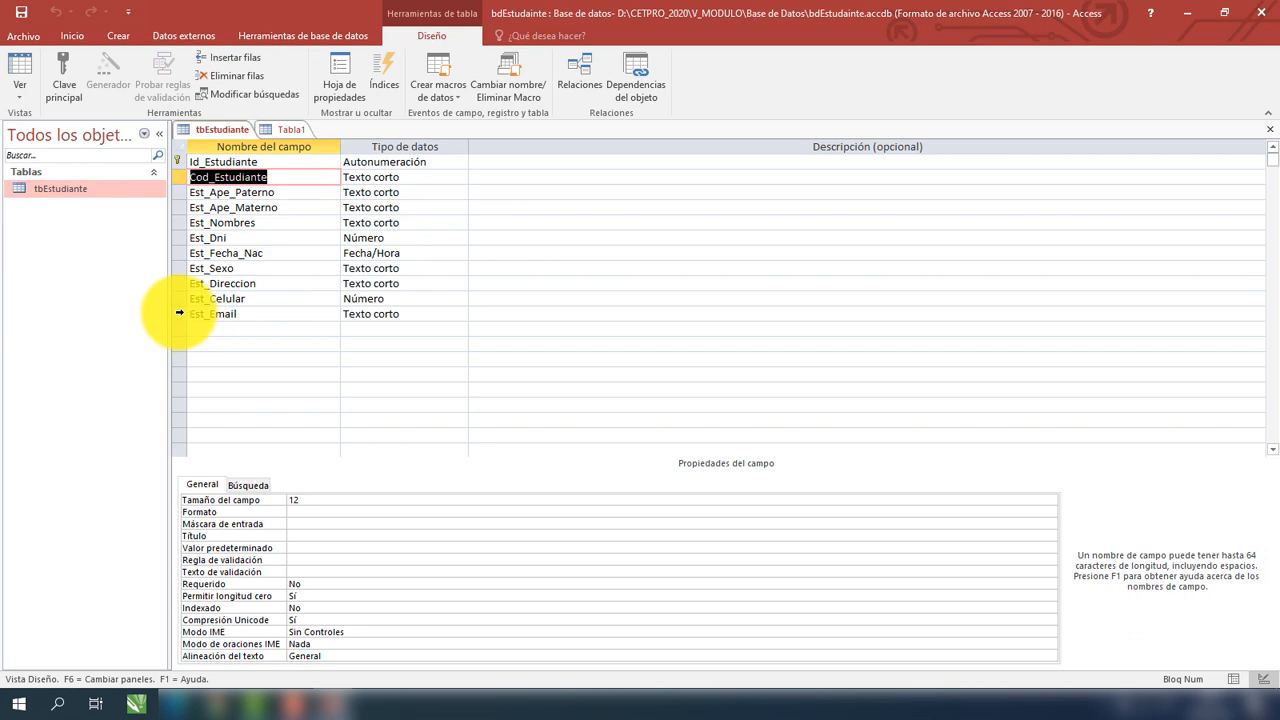
Copy all tbEstudiante field rows and paste them into Tabla1's first design row.
left_click_drag(178, 313, 160, 160)
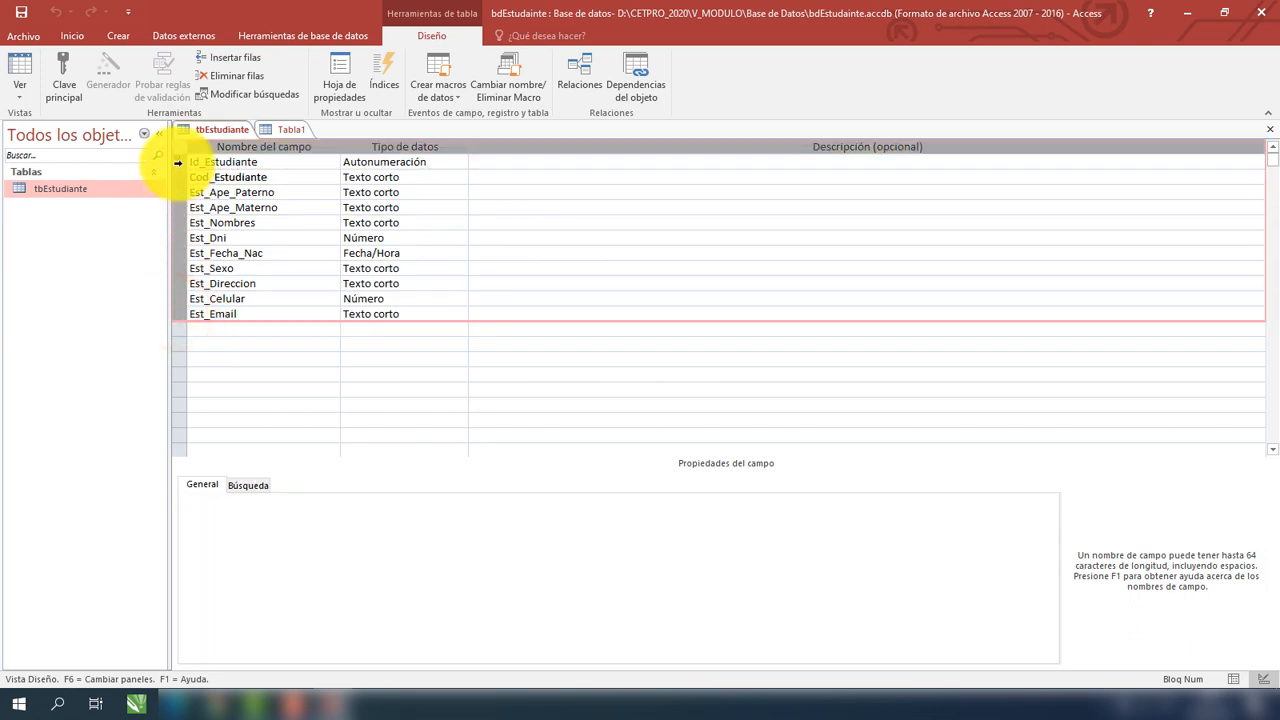
left_click(285, 129)
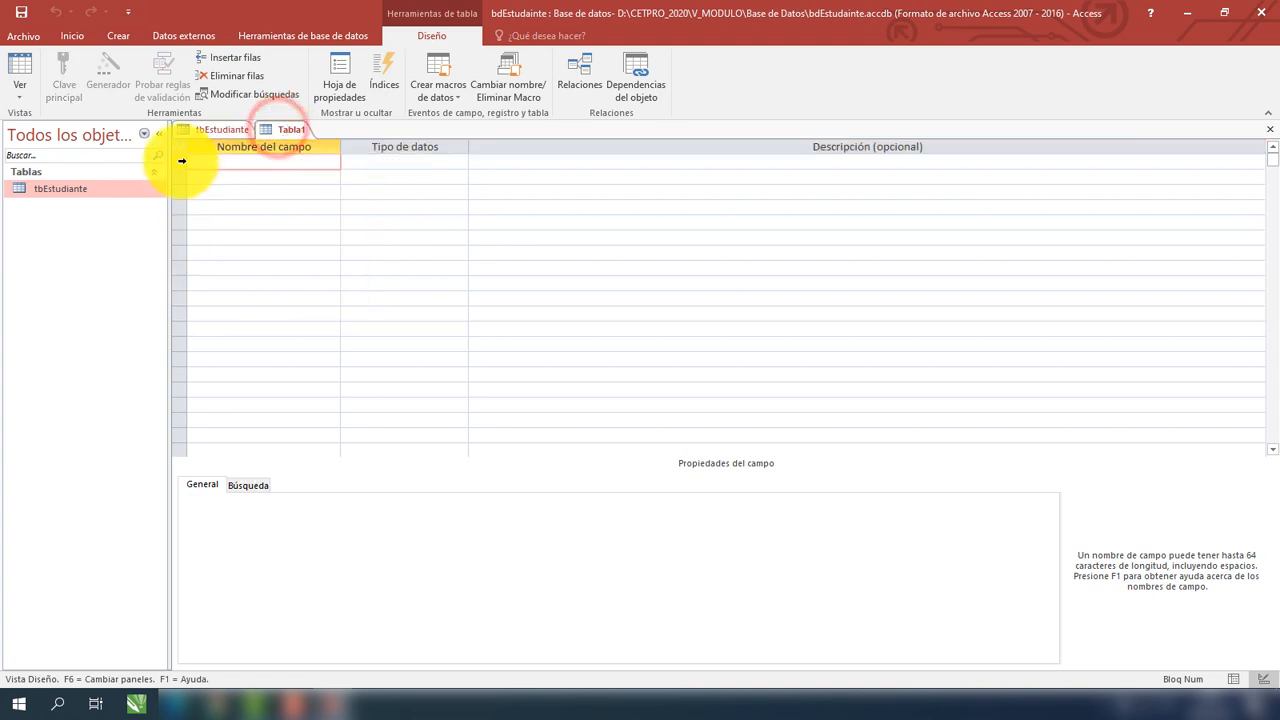
left_click(181, 161)
key("ctrl+v")
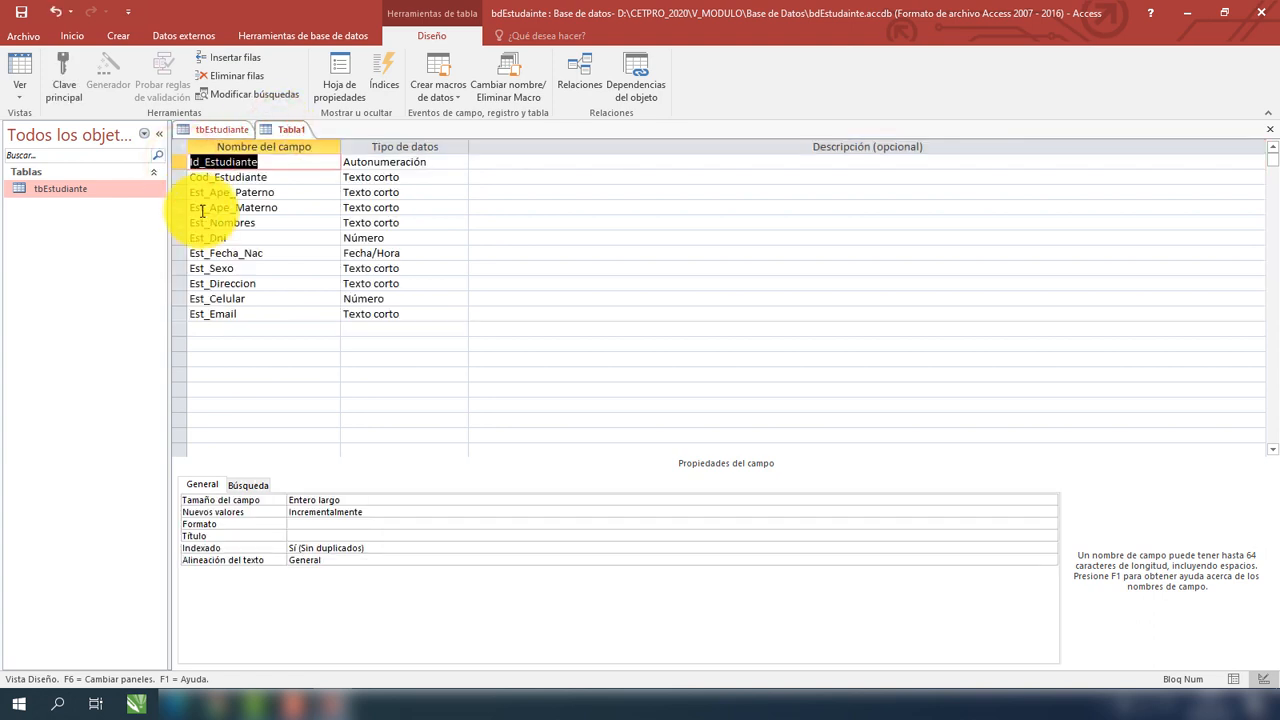
left_click(210, 133)
left_click(282, 129)
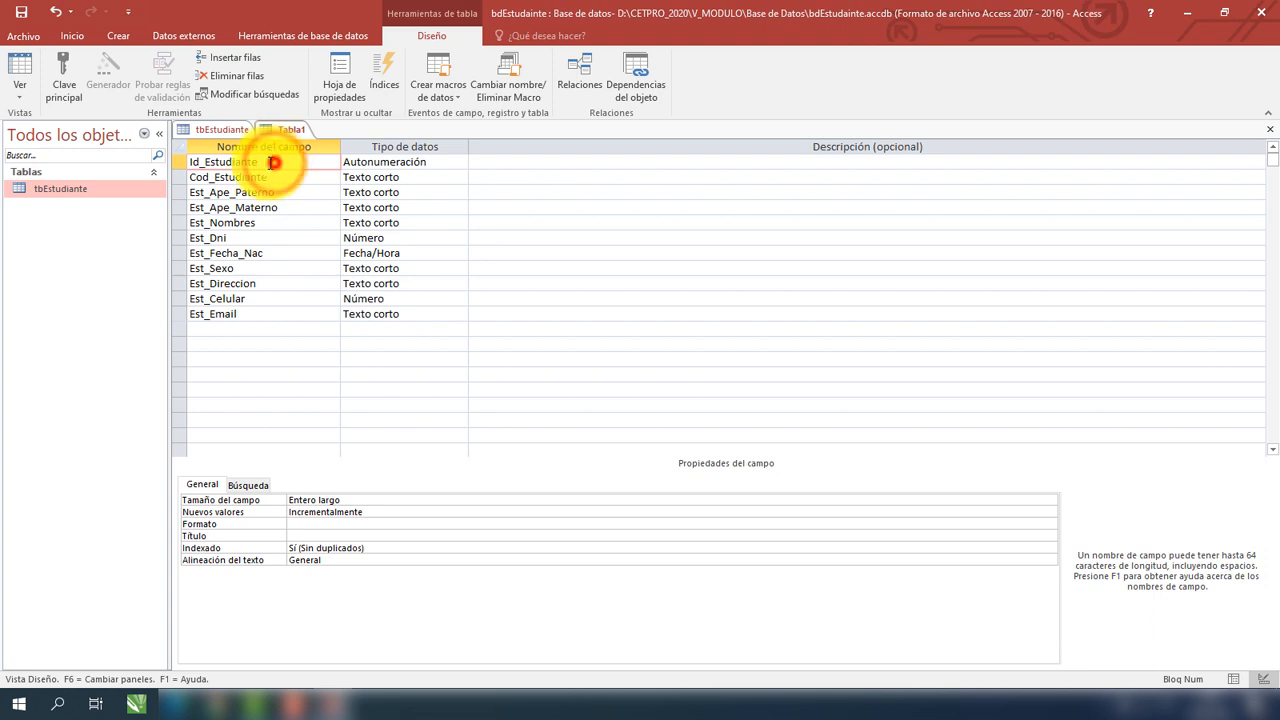
Rename the first two copied fields to Id_Docente and Cod_Docente.
left_click_drag(268, 162, 210, 165)
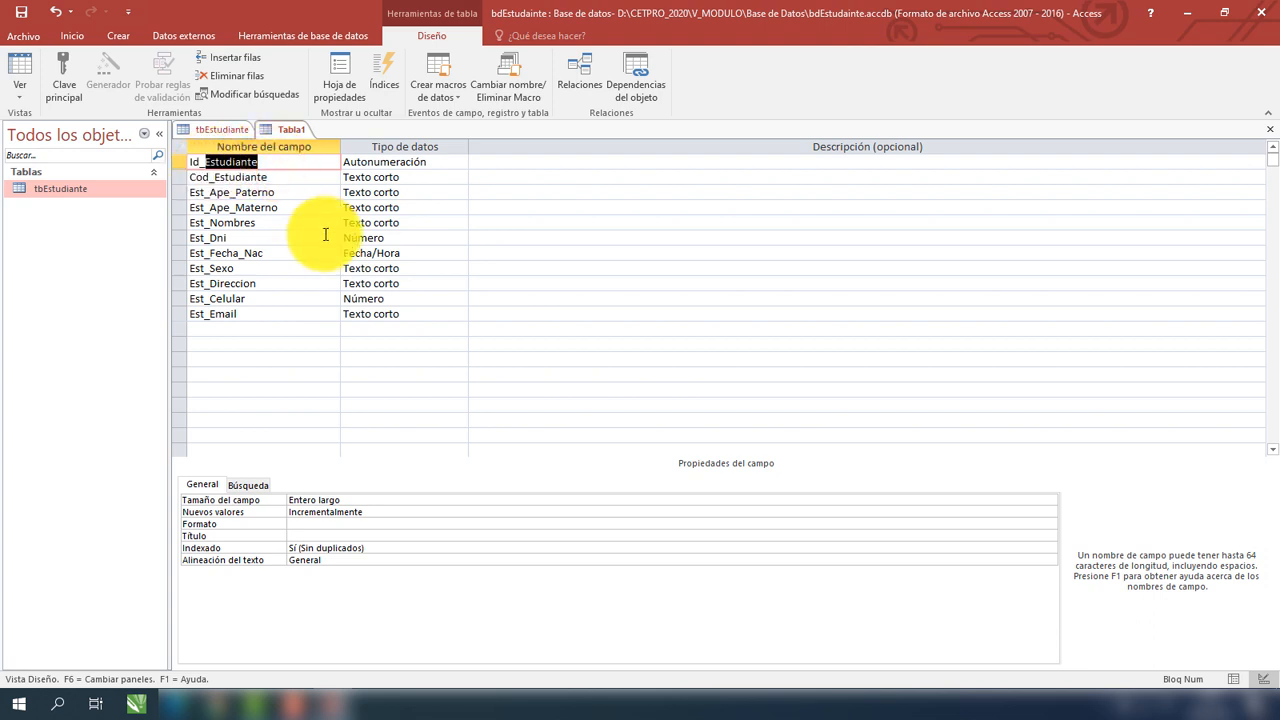
type("Docente")
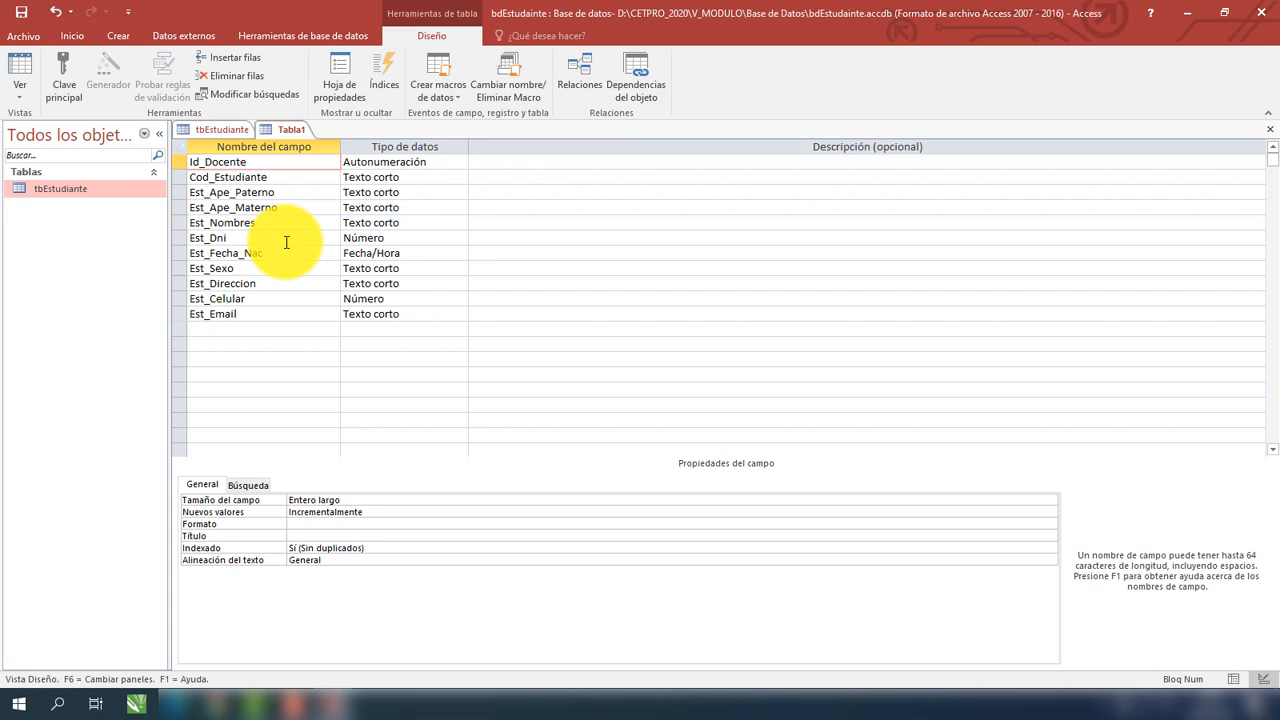
left_click(284, 177)
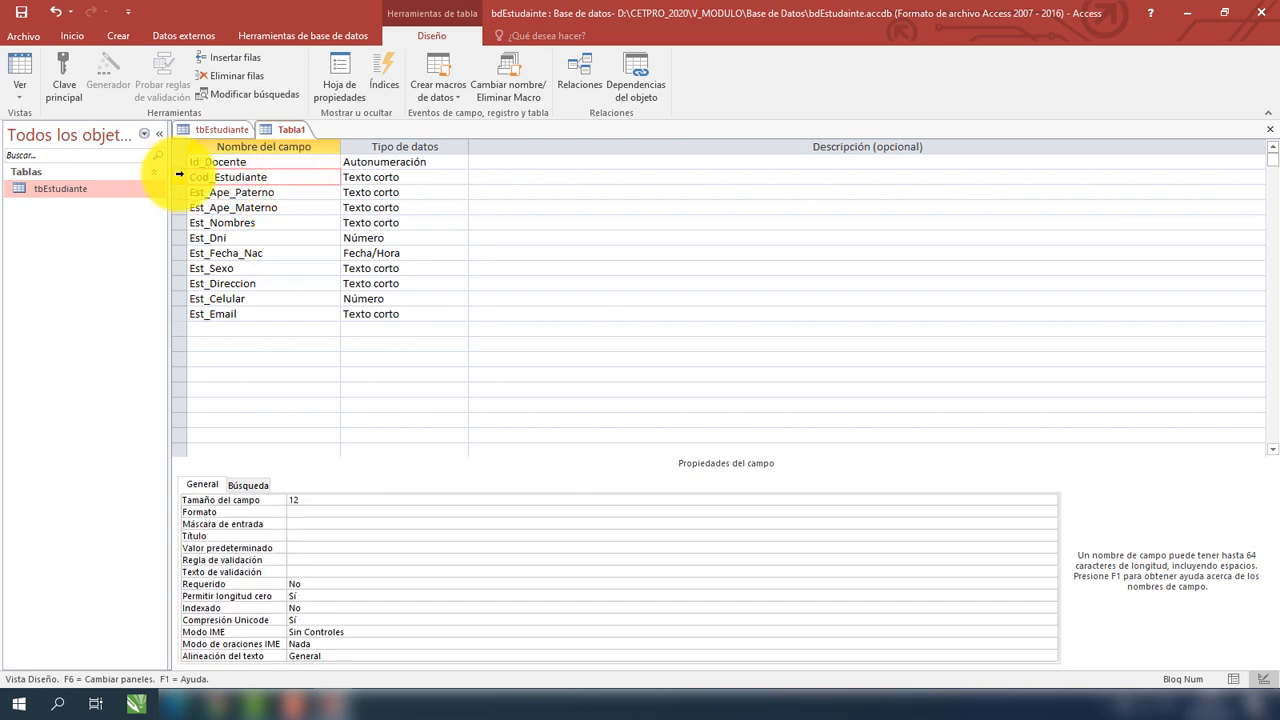
left_click(178, 176)
left_click(273, 178)
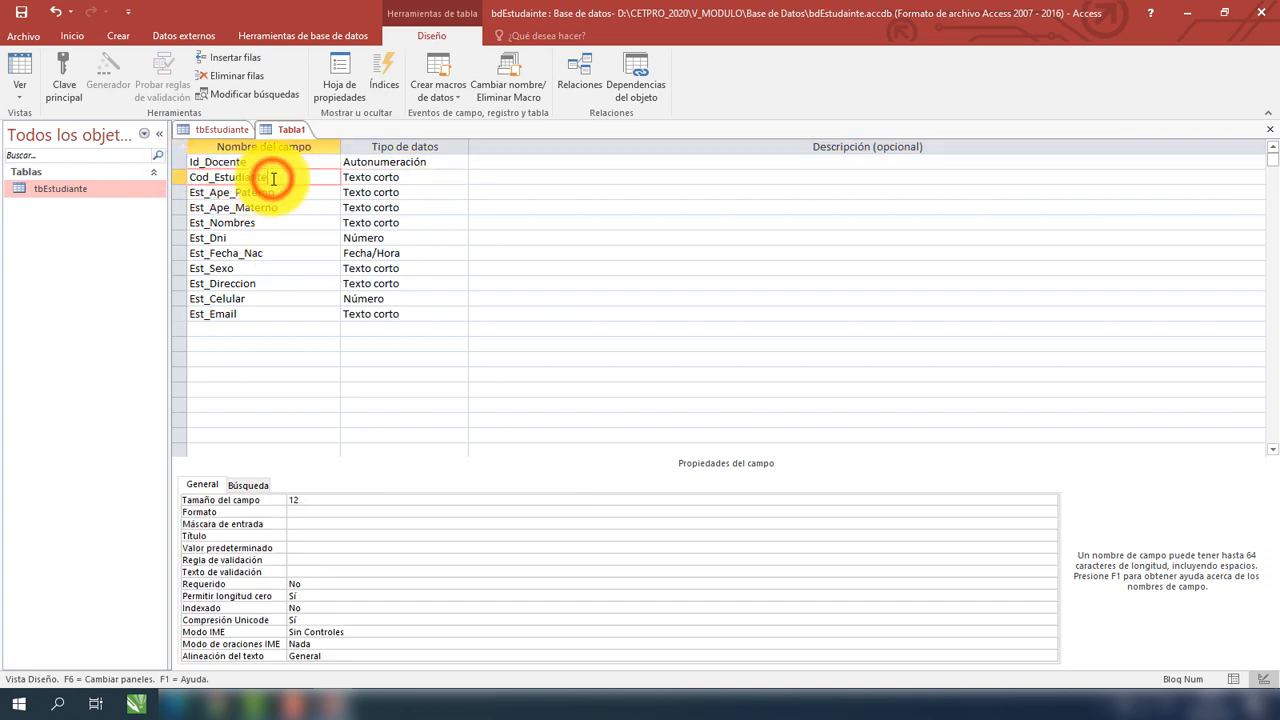
key("BackSpace")
key("BackSpace")
key("BackSpace")
key("BackSpace")
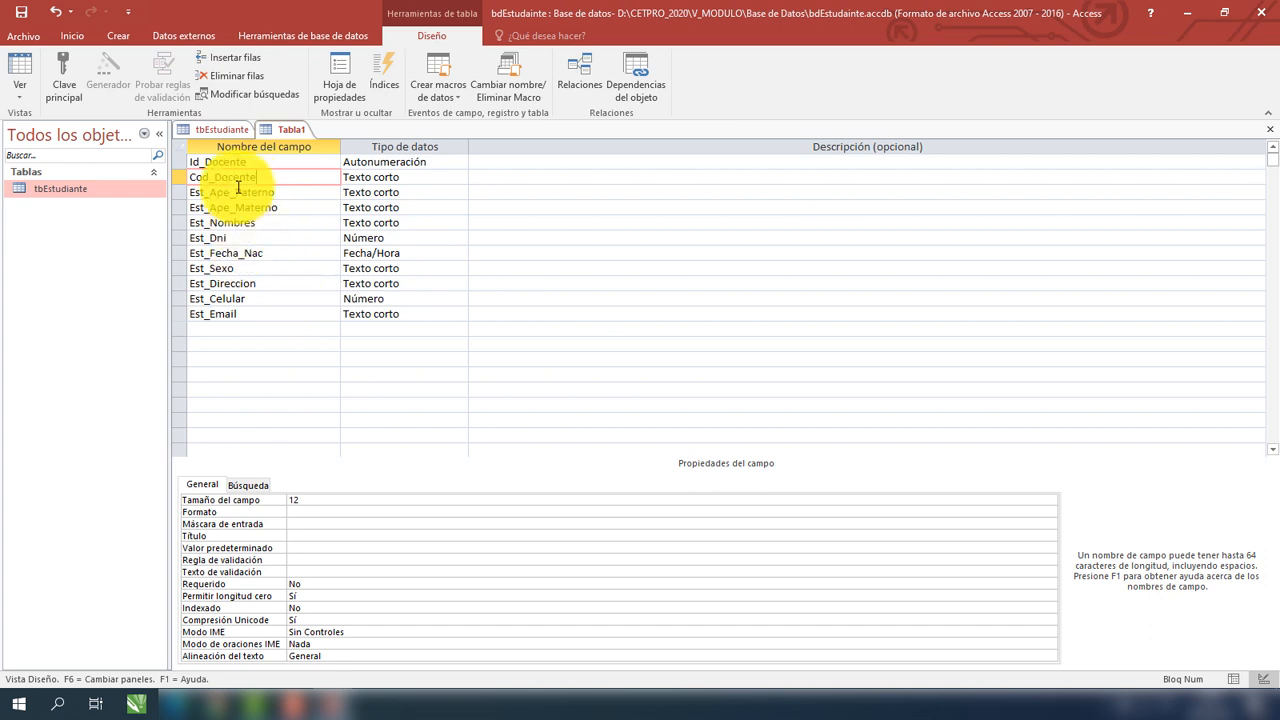
Make Id_Docente the primary key of Tabla1.
left_click(229, 129)
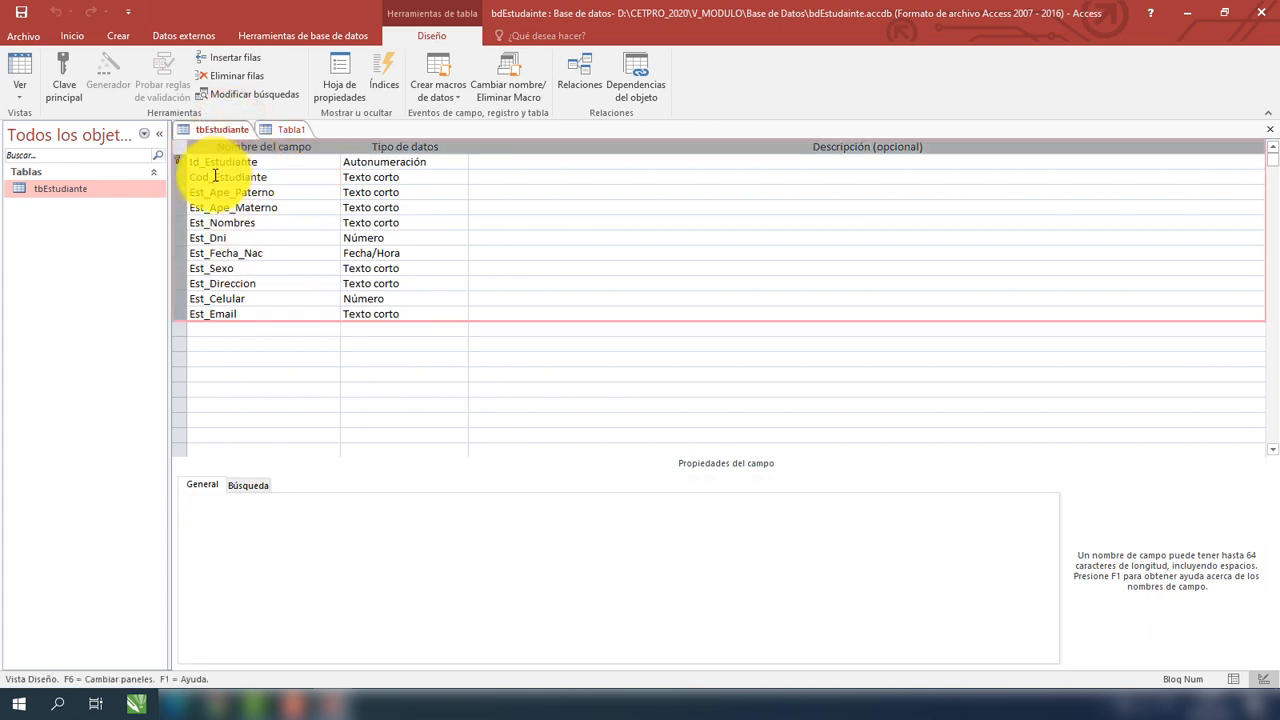
left_click(279, 131)
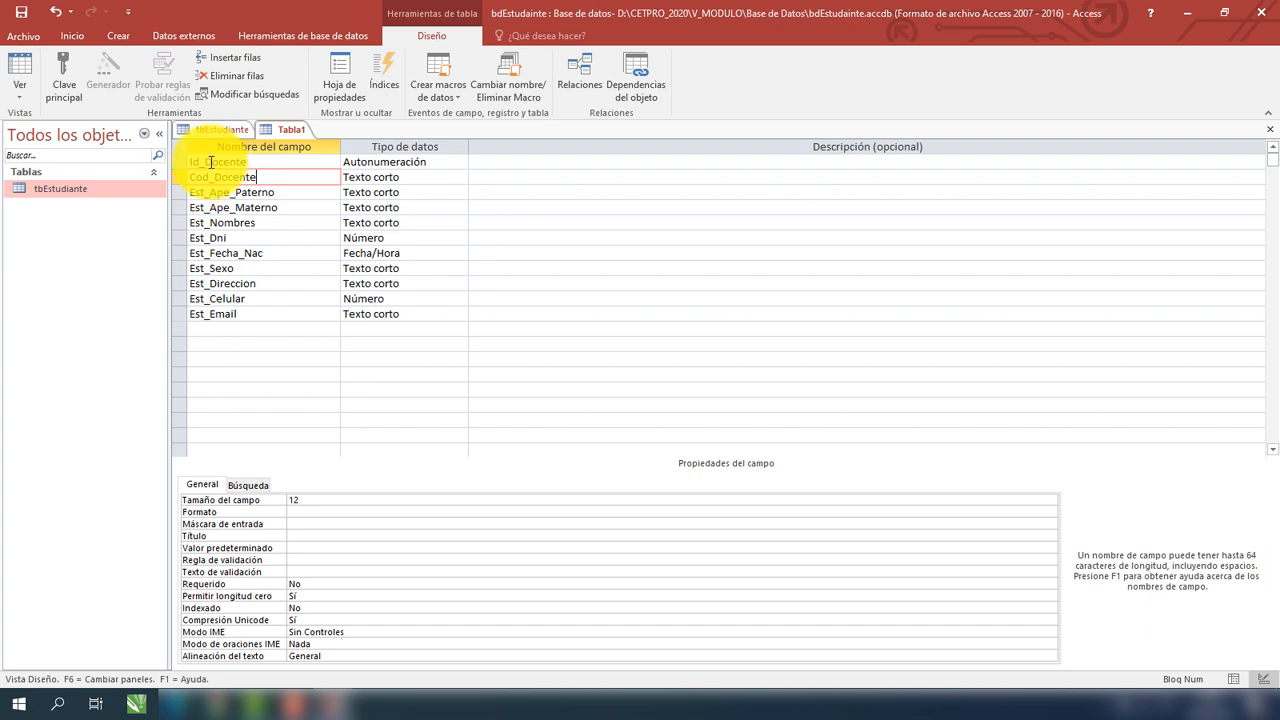
left_click(180, 162)
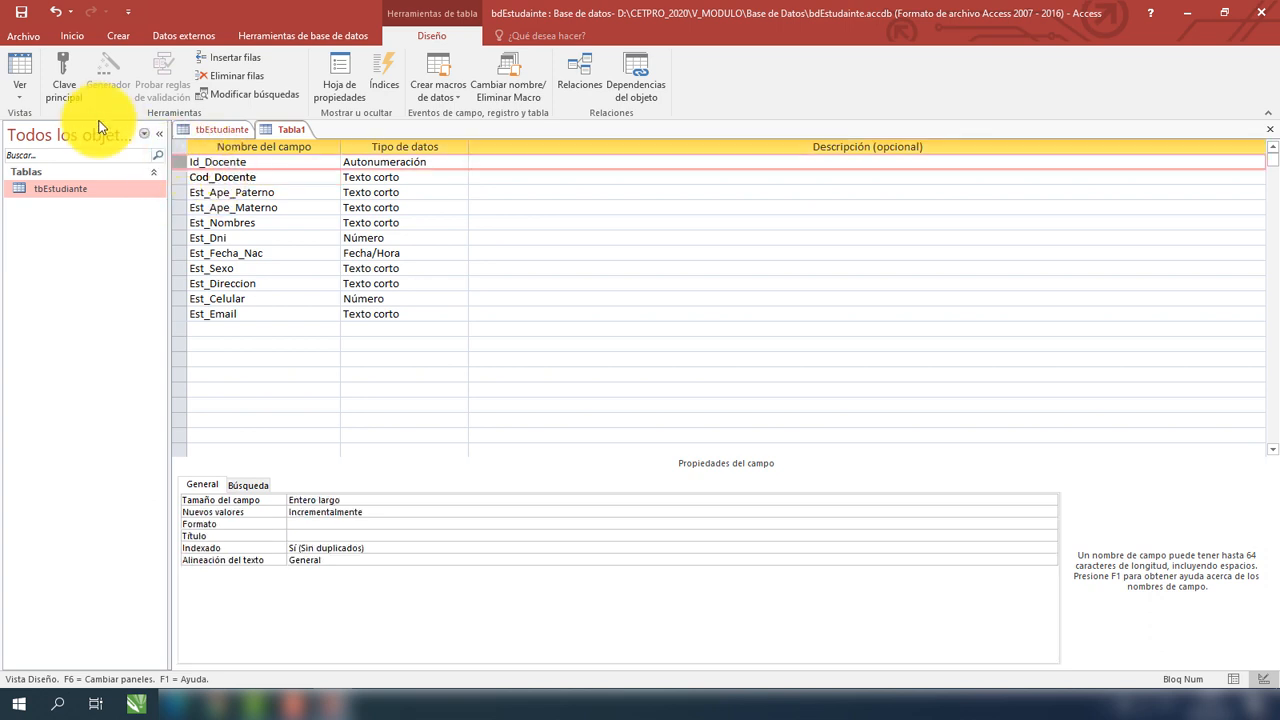
left_click(70, 94)
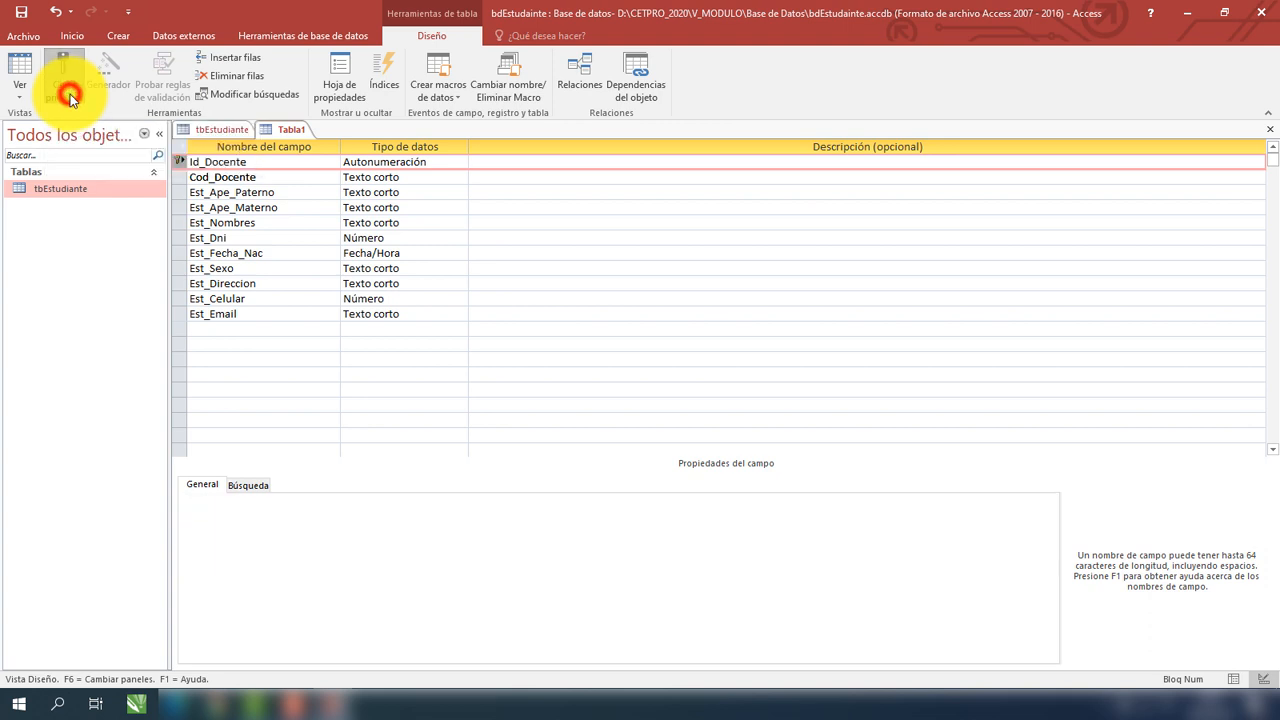
Save Tabla1, entering tbDocente as the new table name.
left_click(200, 162)
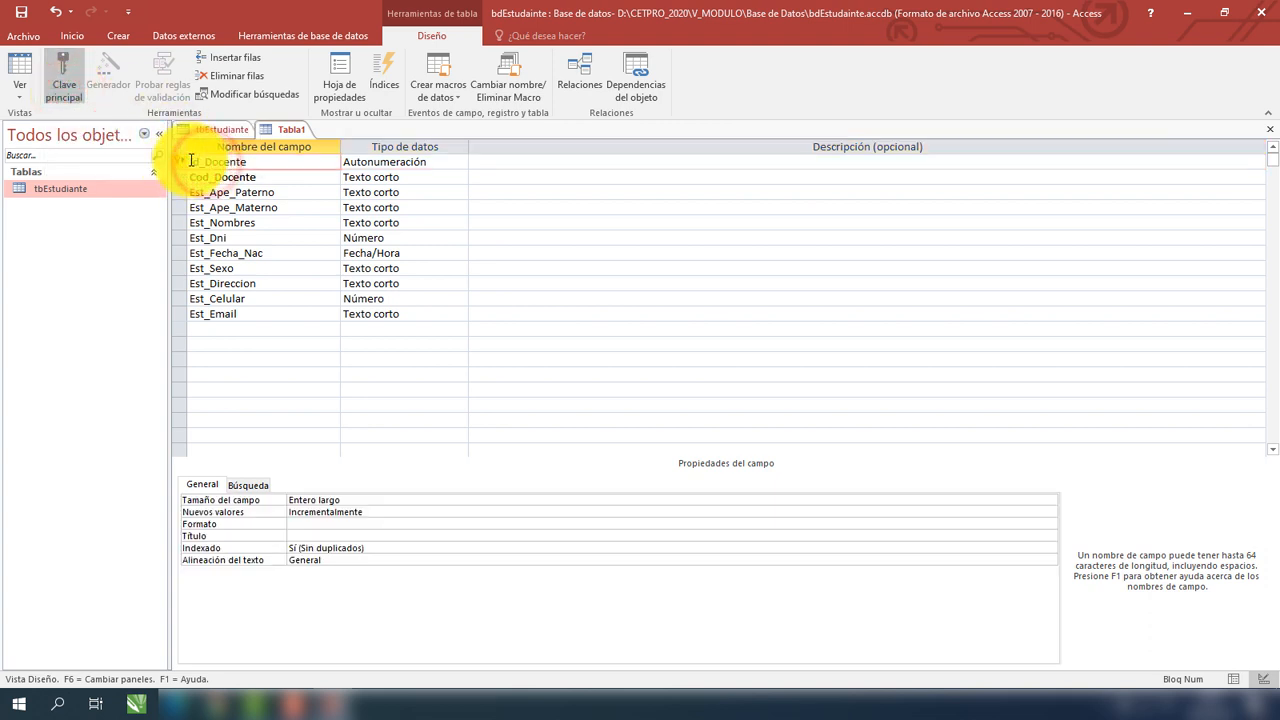
right_click(281, 136)
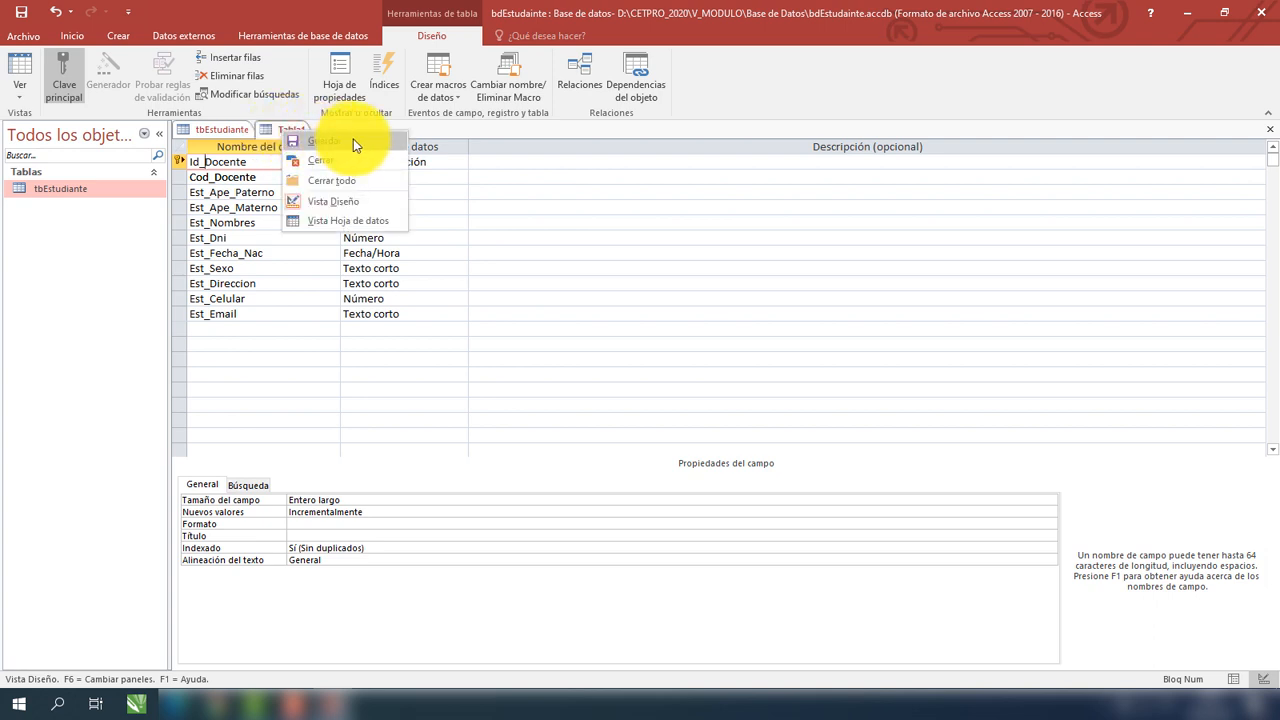
left_click(354, 143)
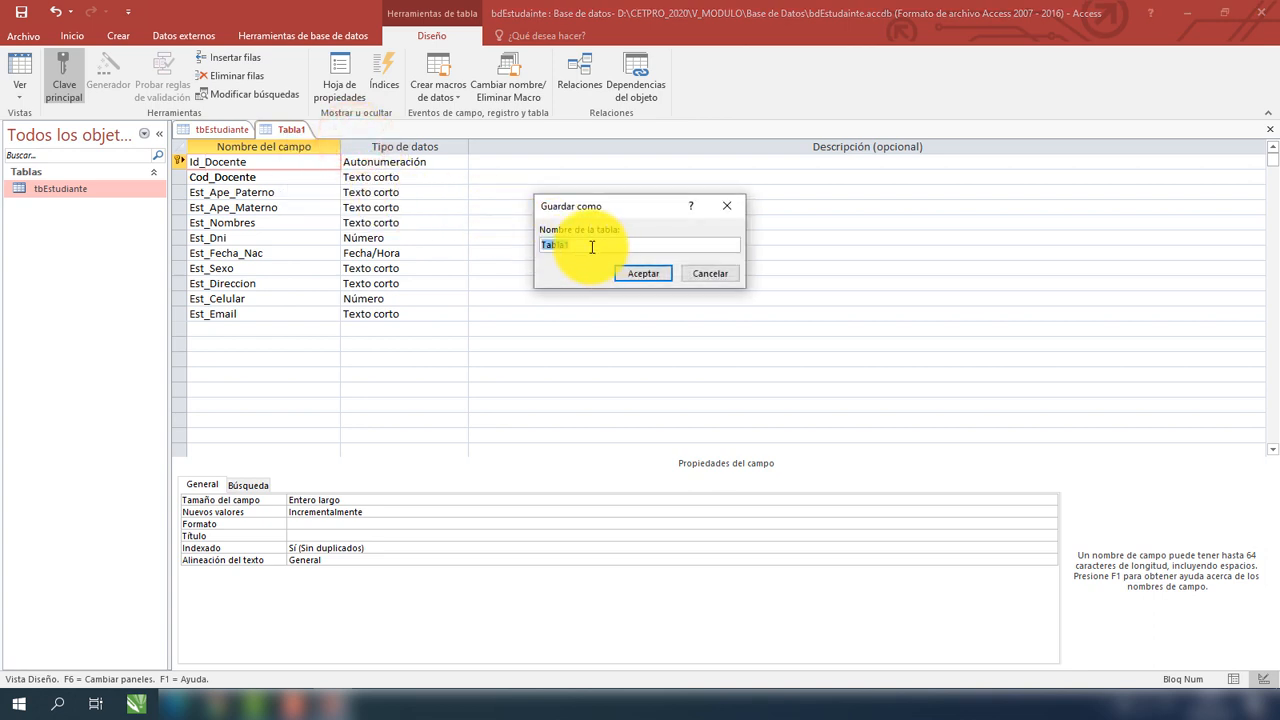
left_click(569, 248)
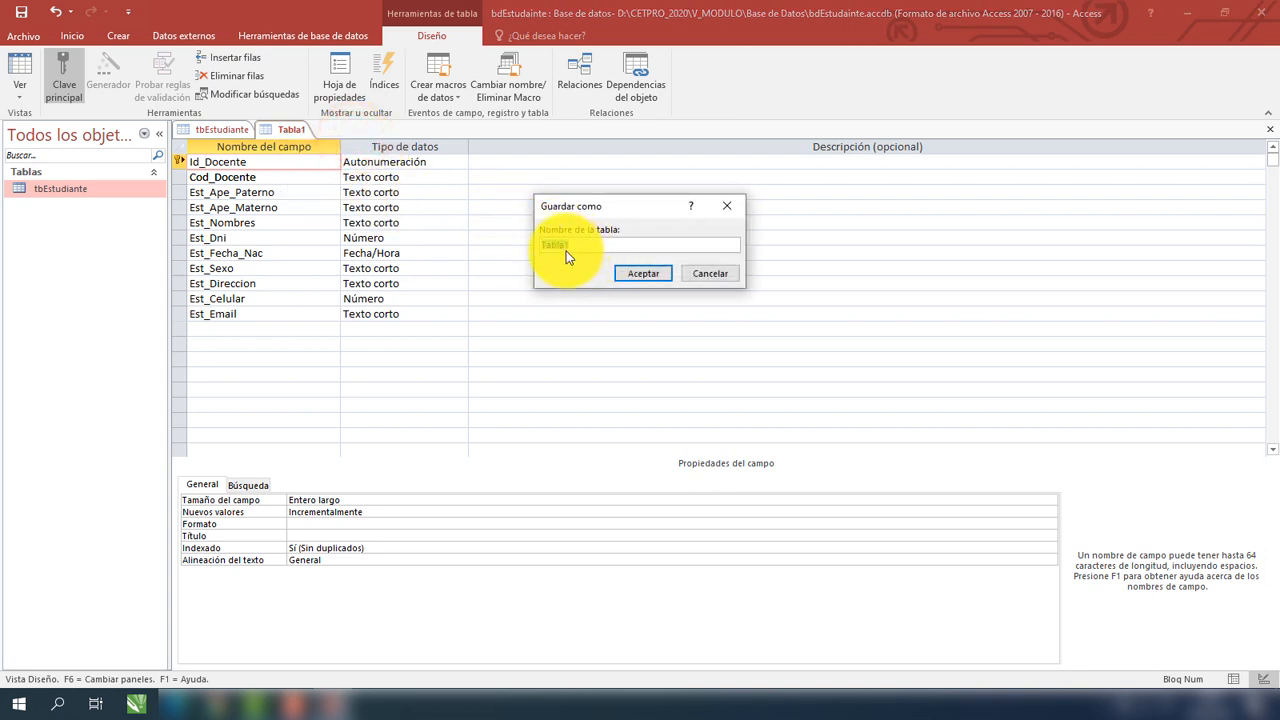
type("tbDocente")
Confirm the tbDocente save, then open tbEstudiante in Datasheet view at Cod_Estudiante.
left_click(661, 275)
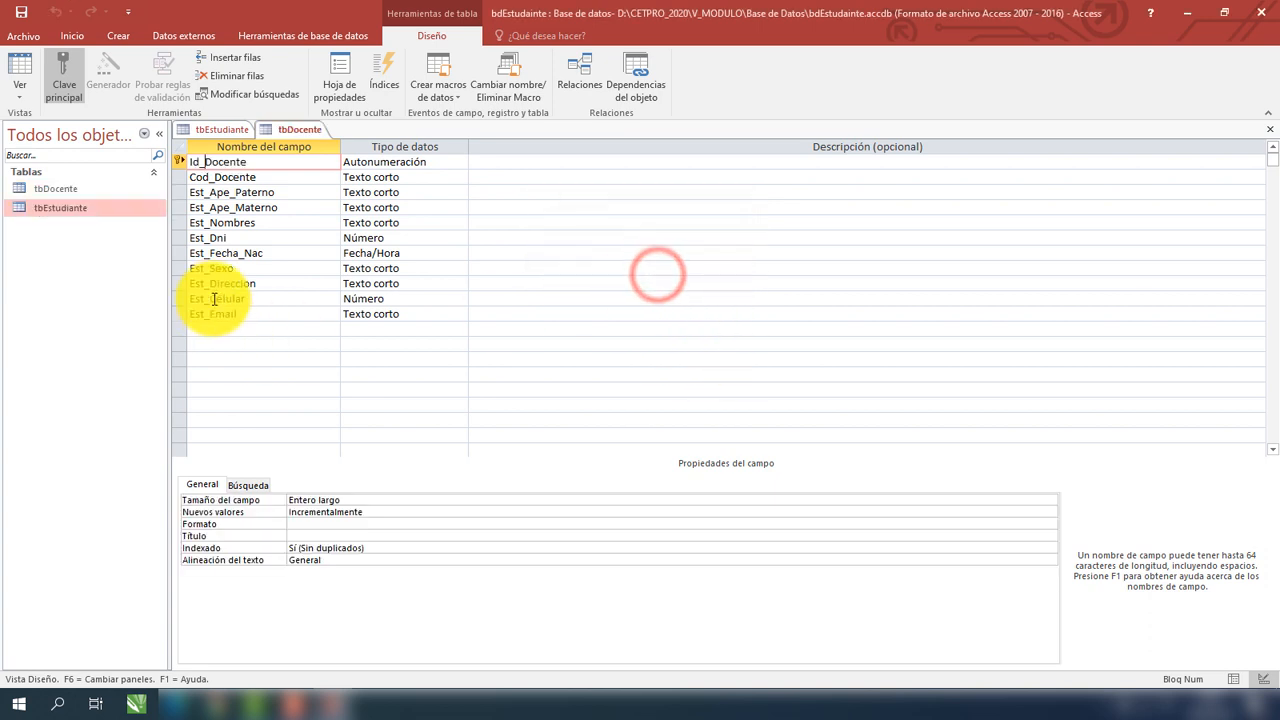
left_click(98, 195)
left_click(96, 201)
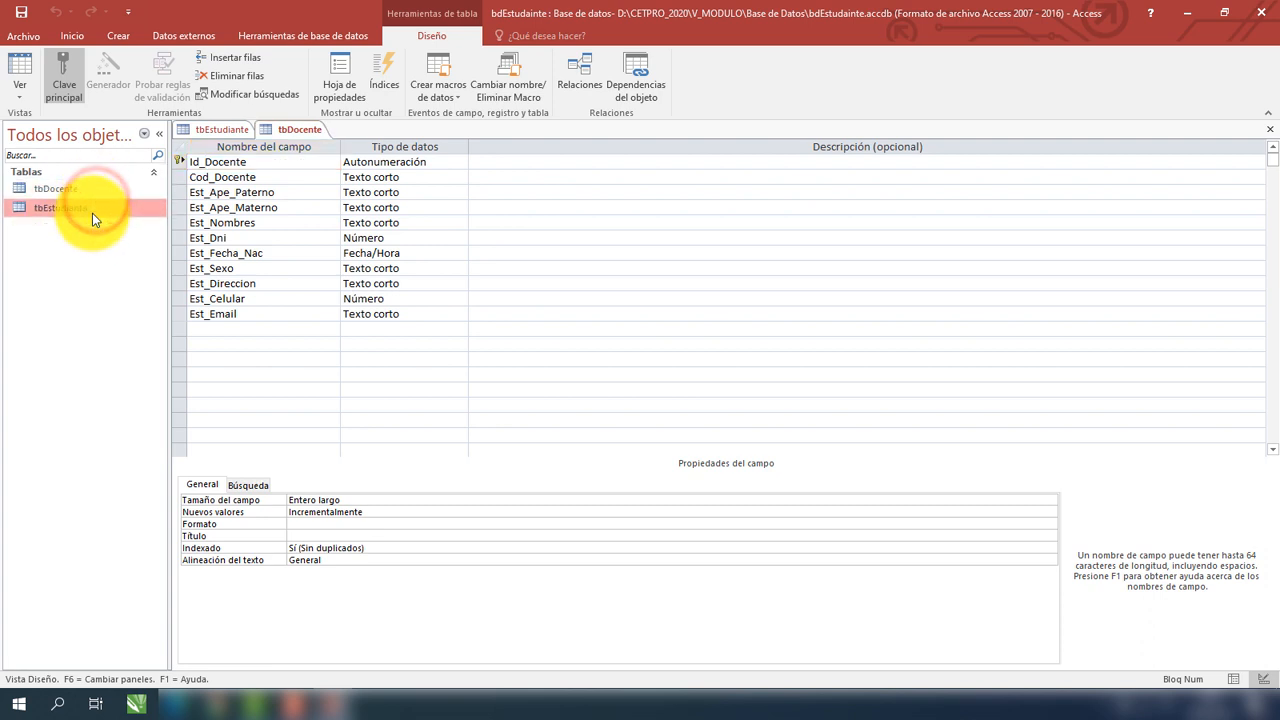
left_click(93, 212)
double_click(93, 213)
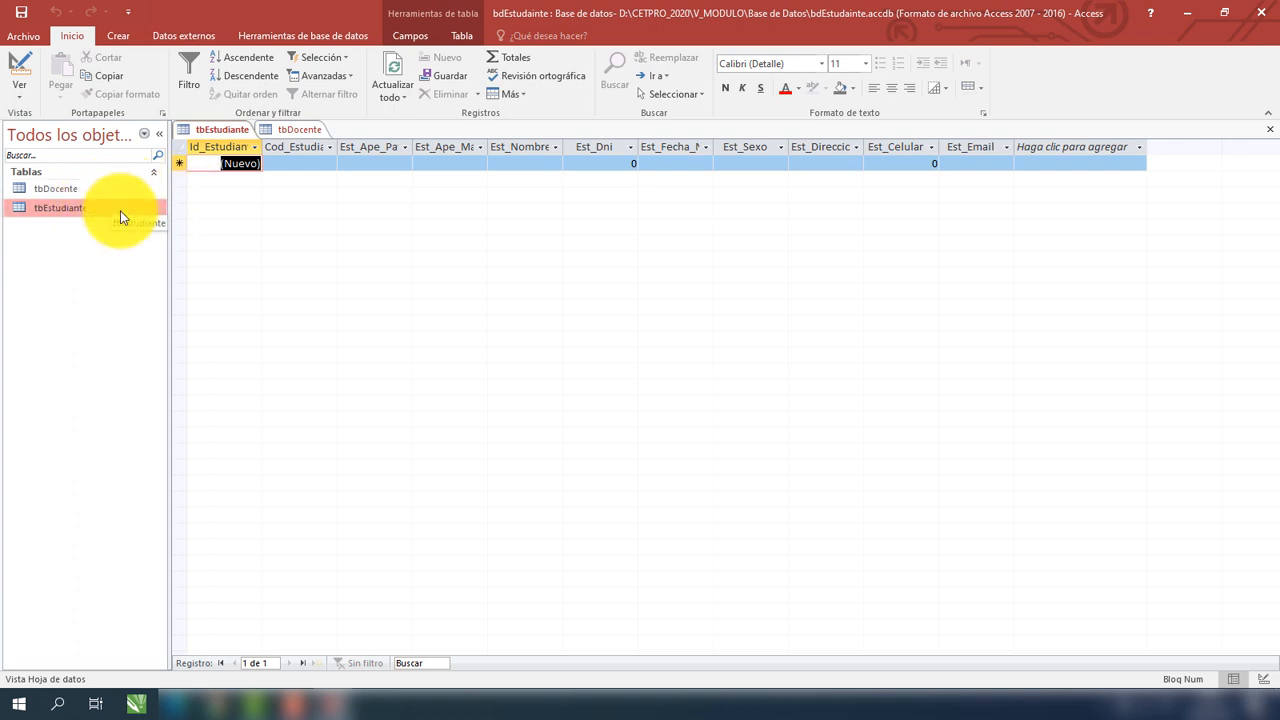
left_click(291, 161)
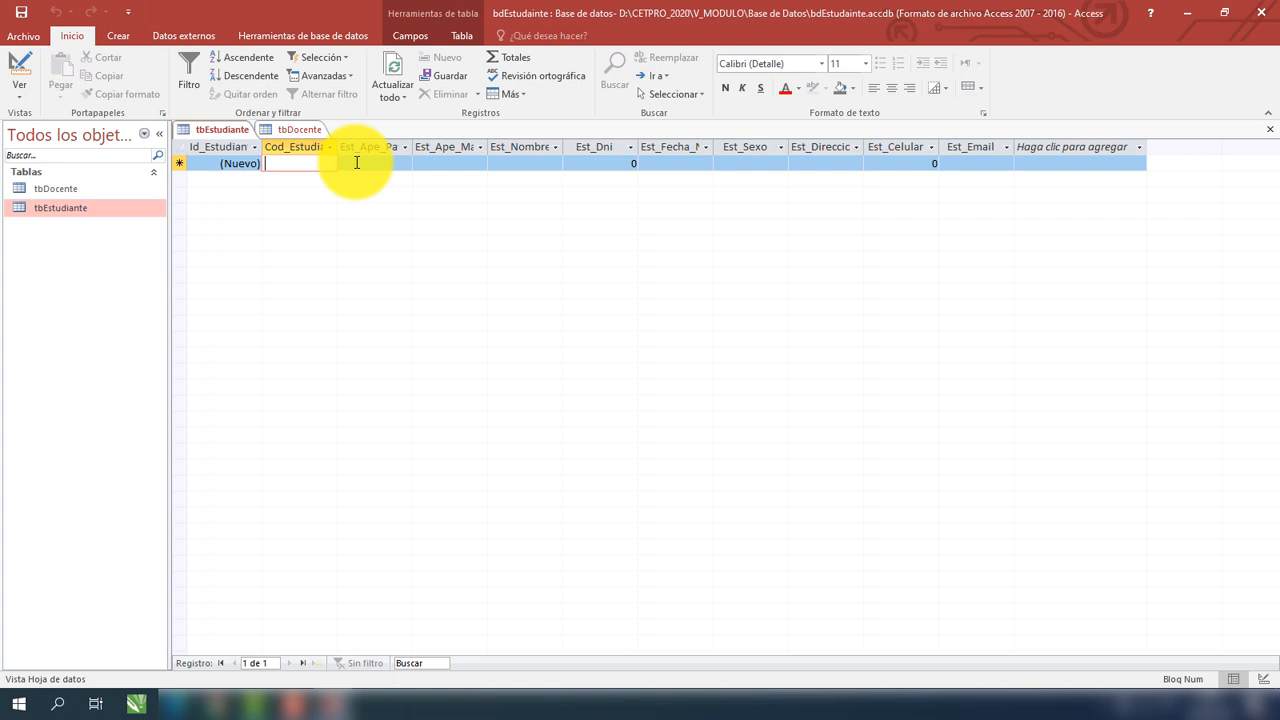
Enter the student's paternal surname, maternal surname and first name in the new record.
left_click(311, 162)
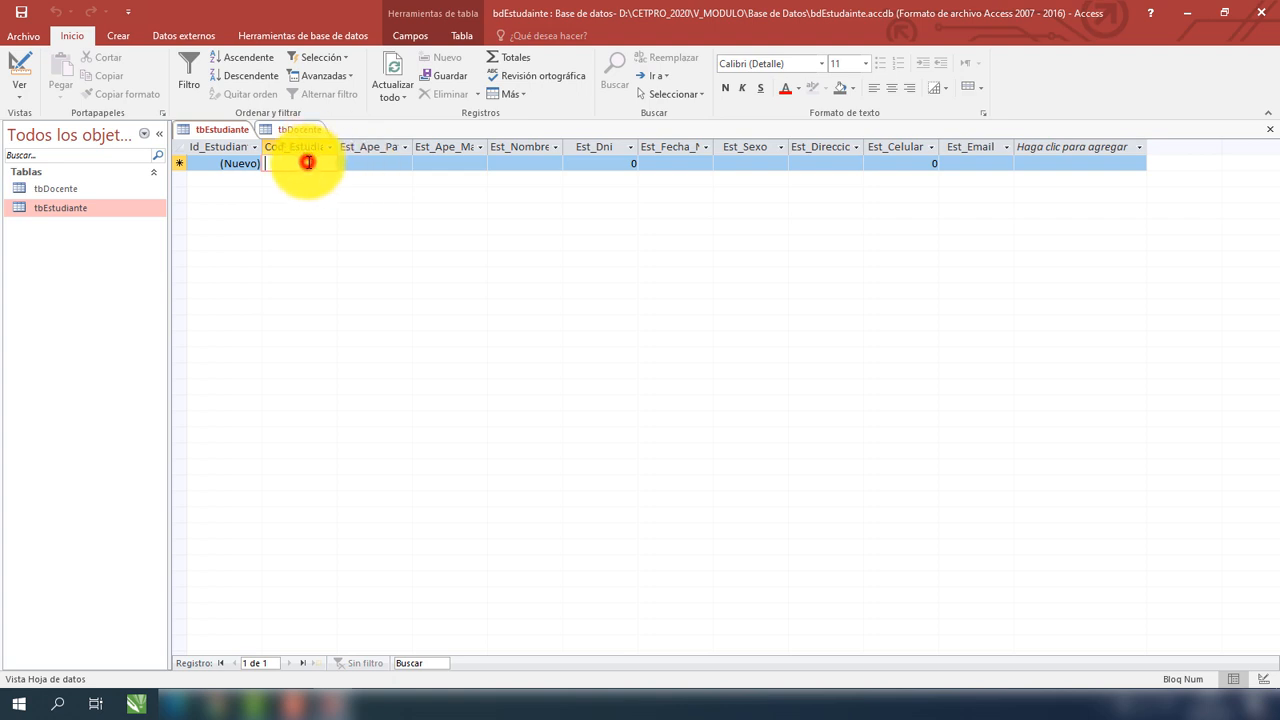
left_click(374, 163)
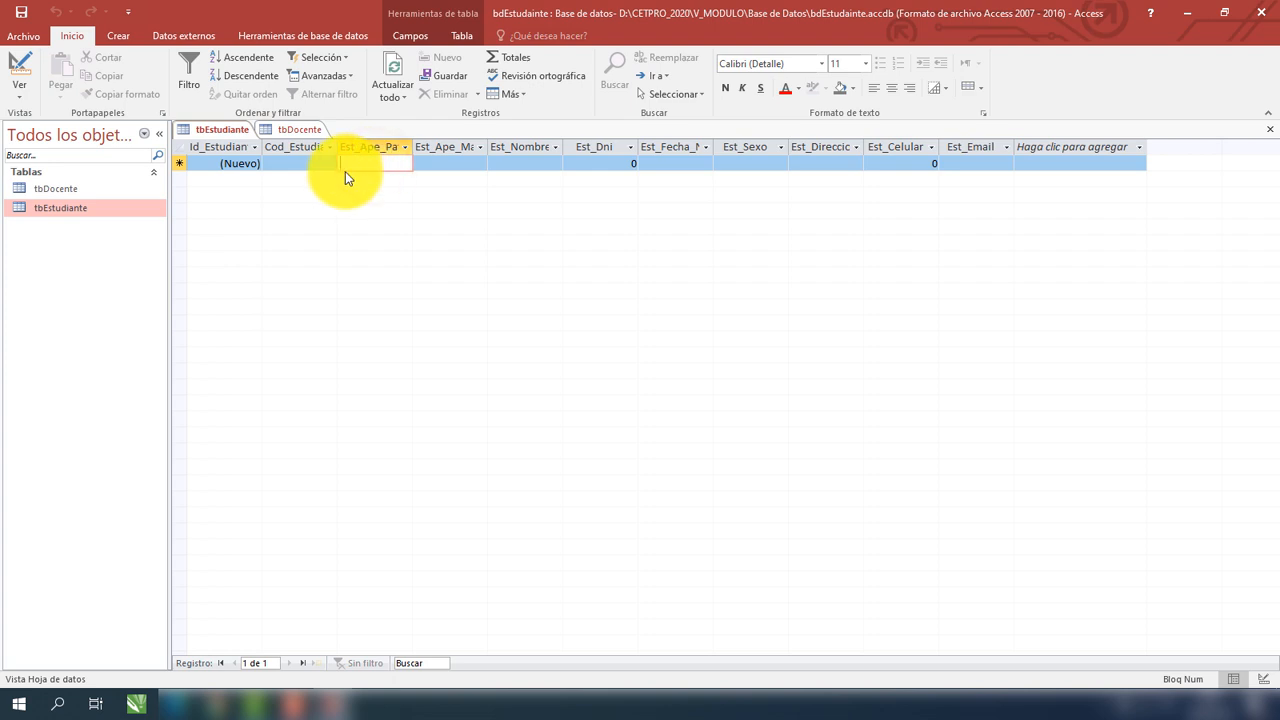
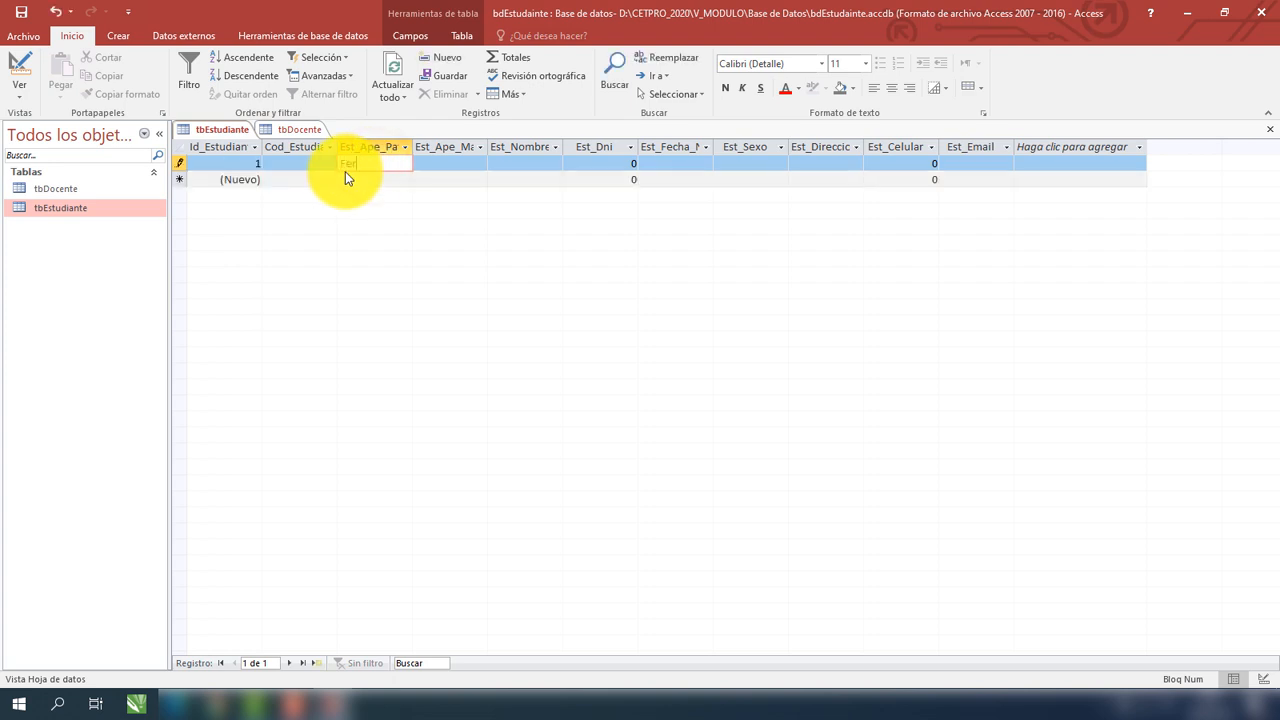
left_click(445, 167)
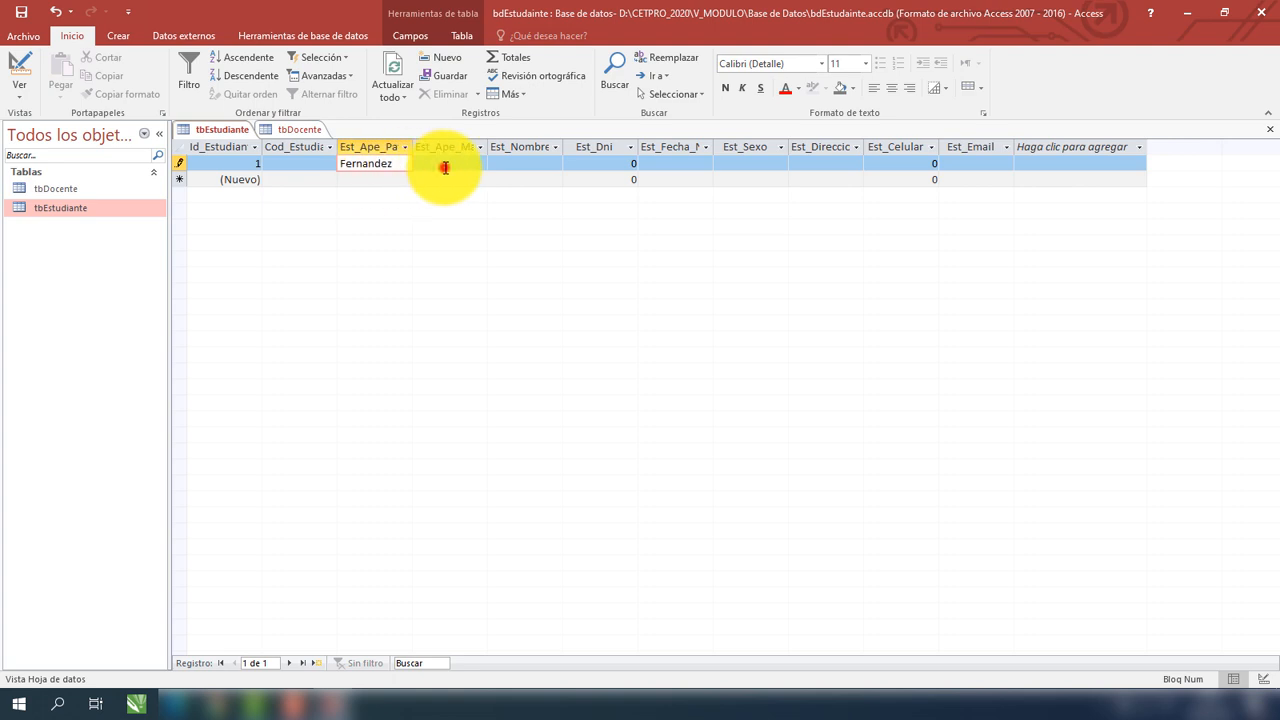
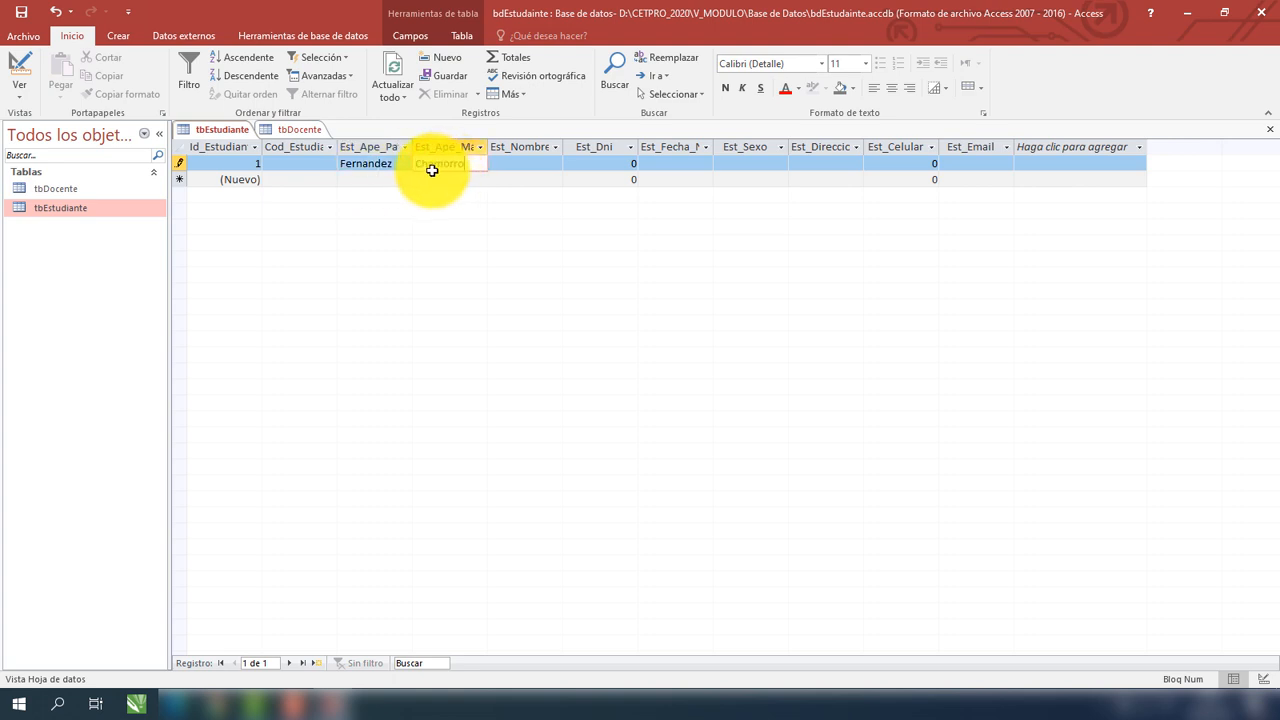
left_click(528, 163)
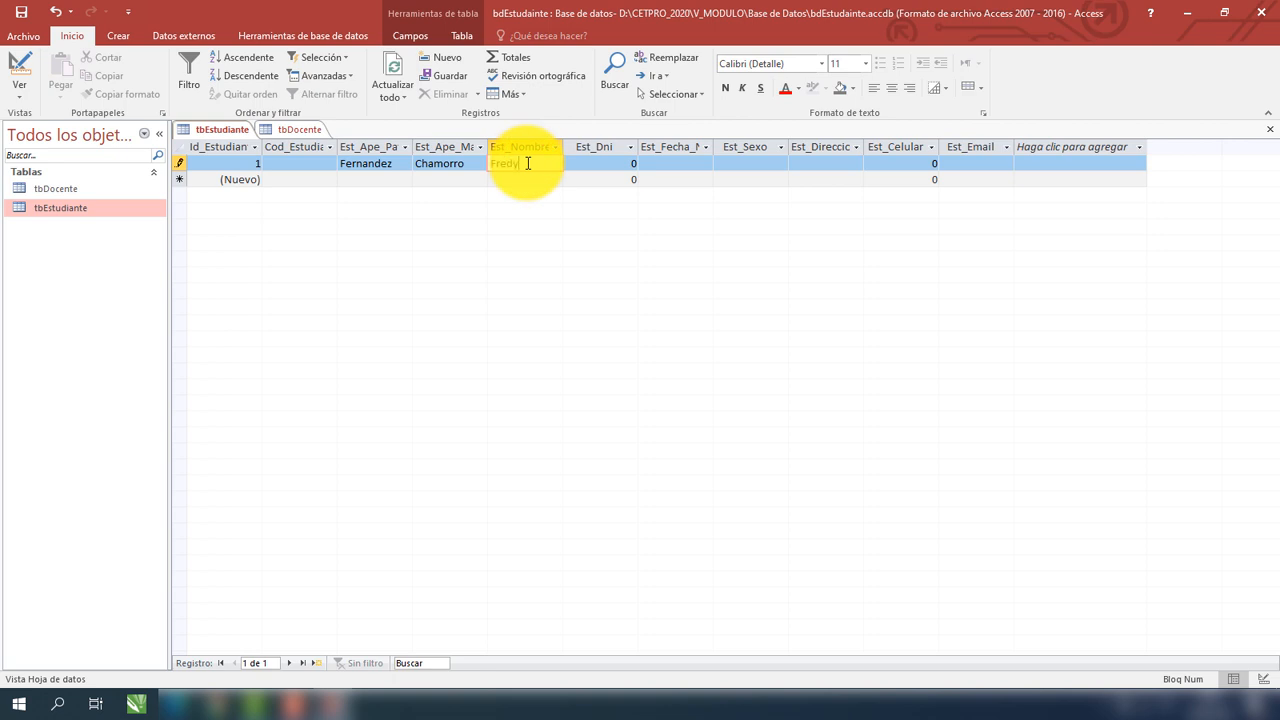
left_click(617, 165)
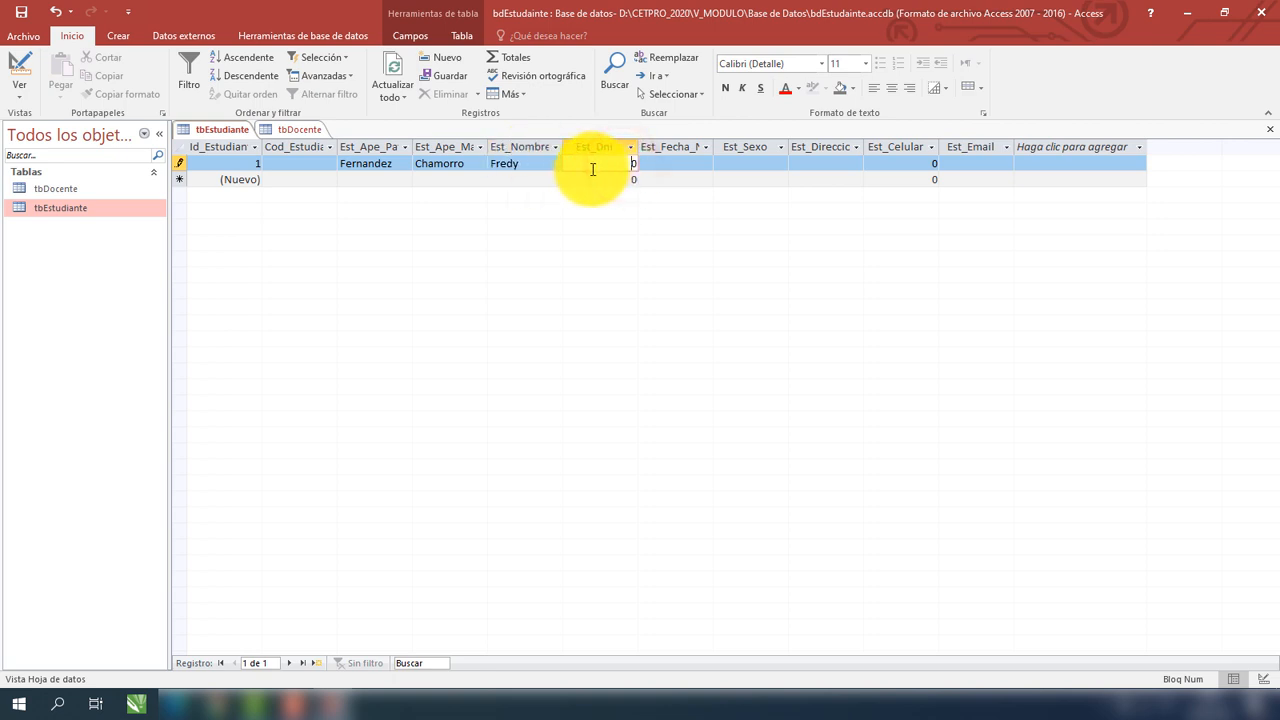
left_click(634, 163)
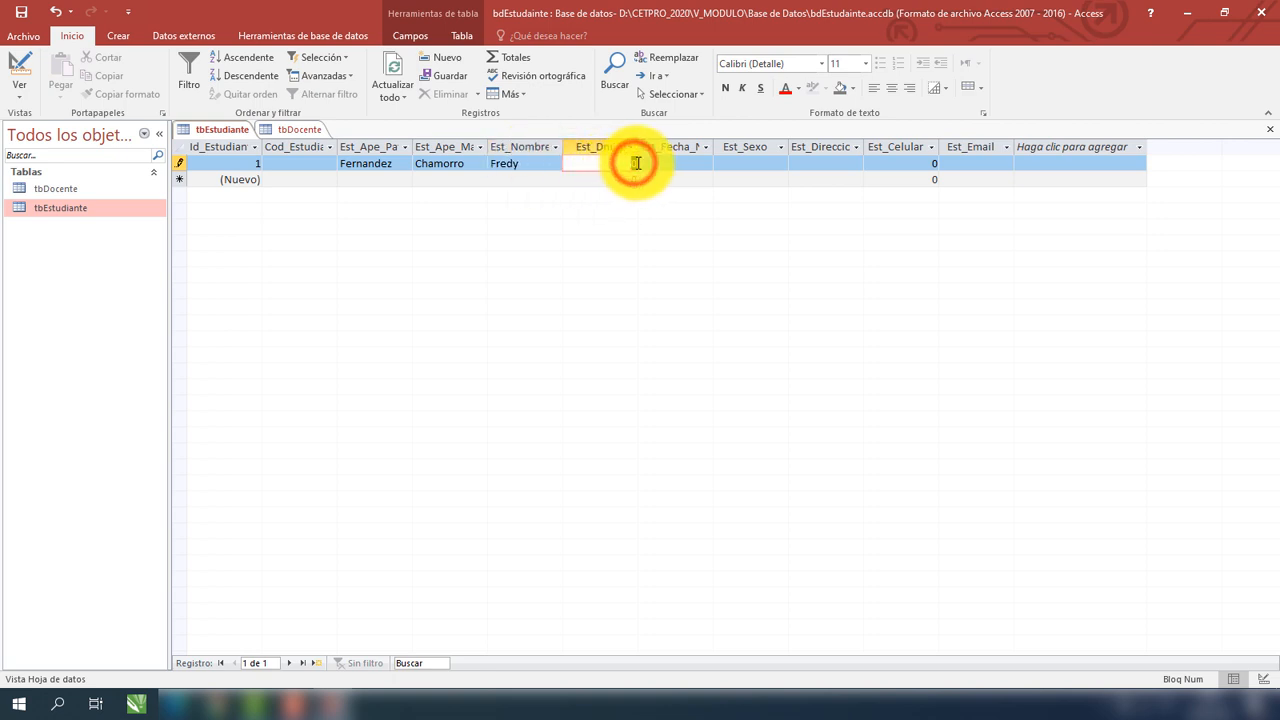
key("BackSpace")
type("58")
left_click(663, 162)
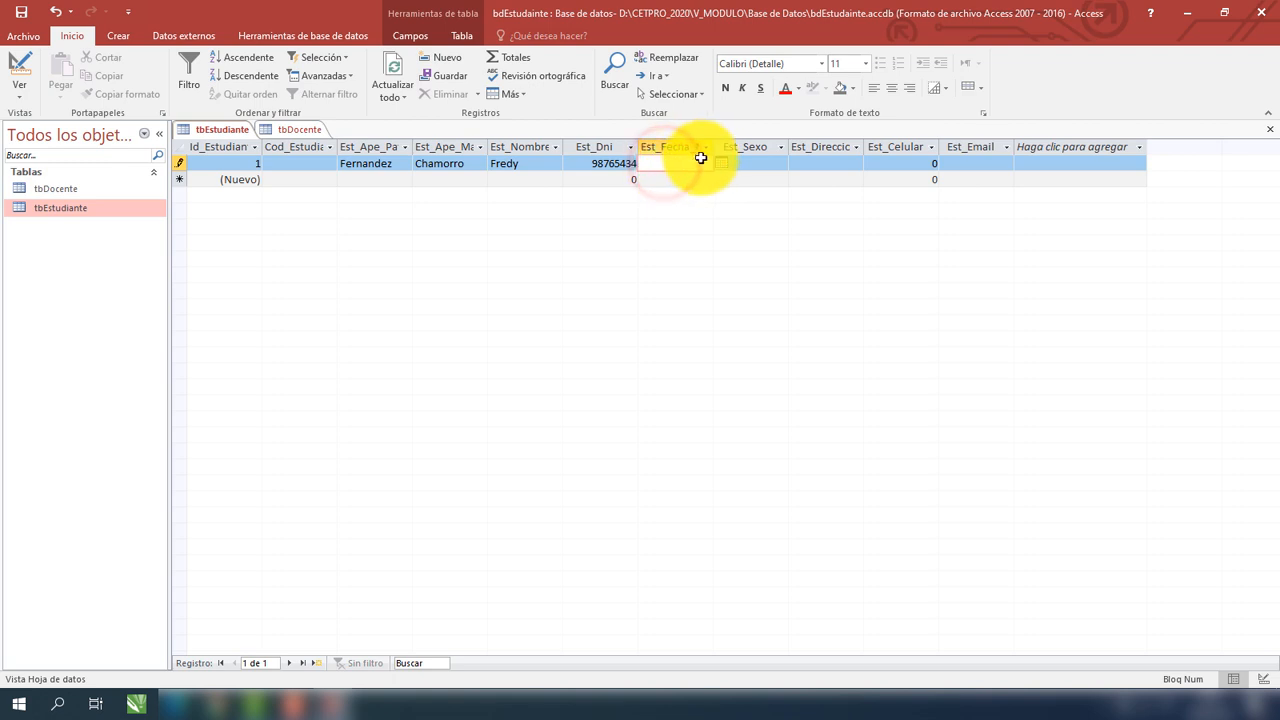
left_click(720, 163)
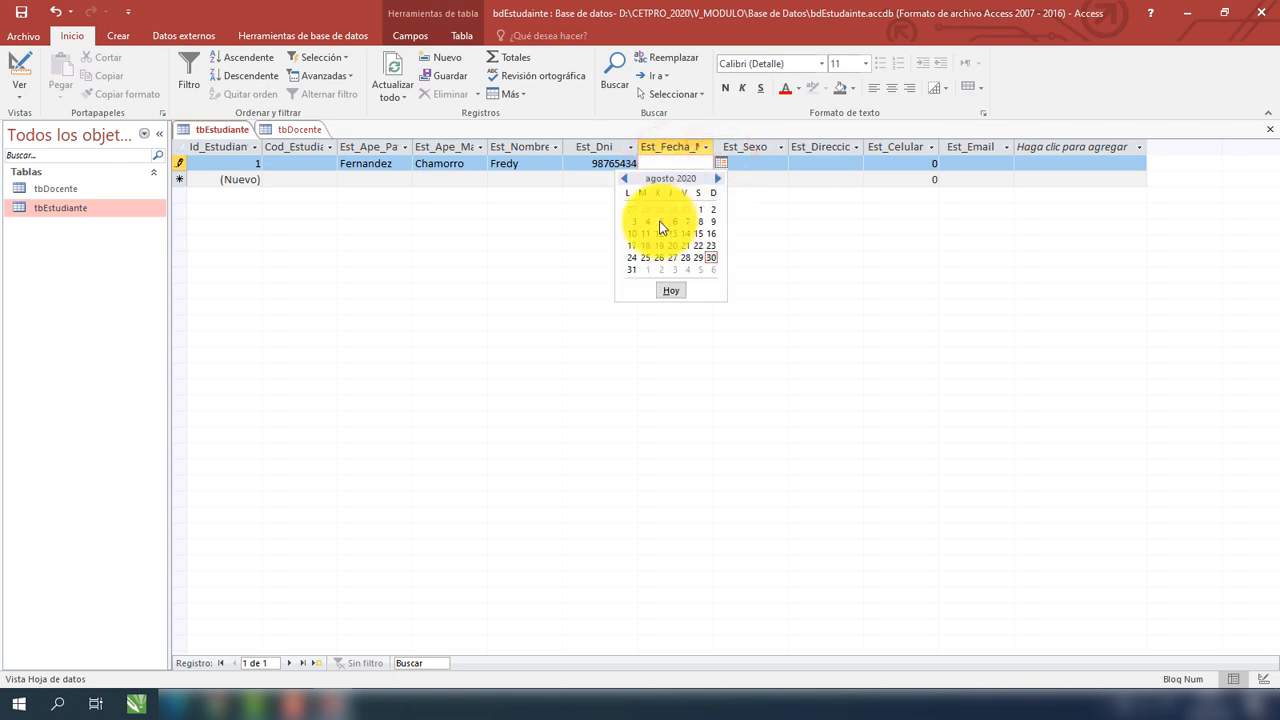
left_click(681, 164)
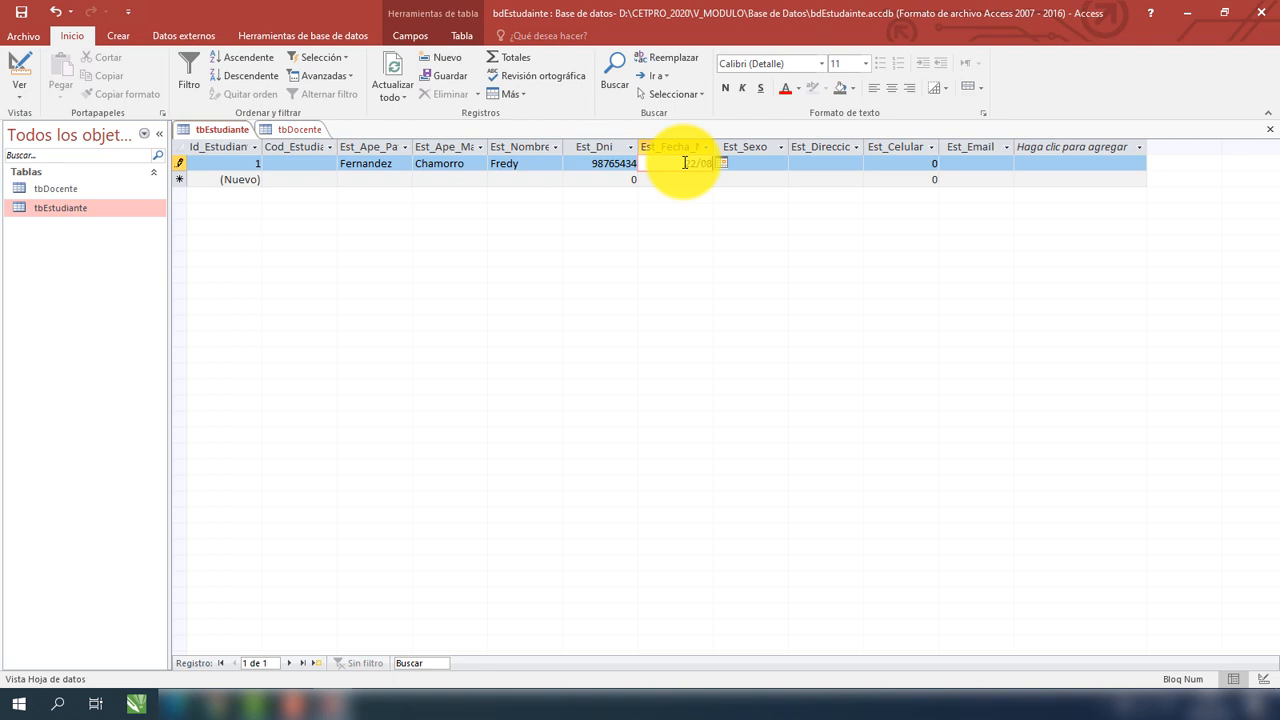
type("22/08/1990")
Give the first student sex M, an address, a mobile number and an e-mail, then save the record.
left_click(748, 163)
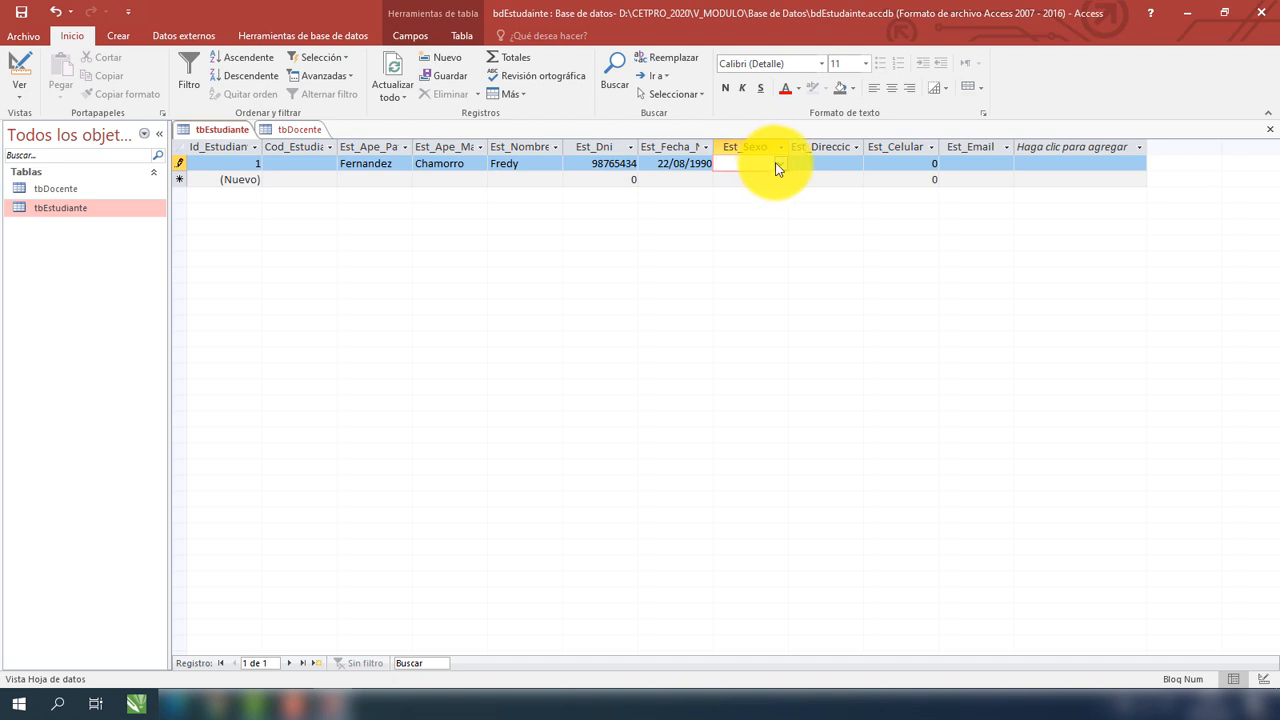
left_click(781, 166)
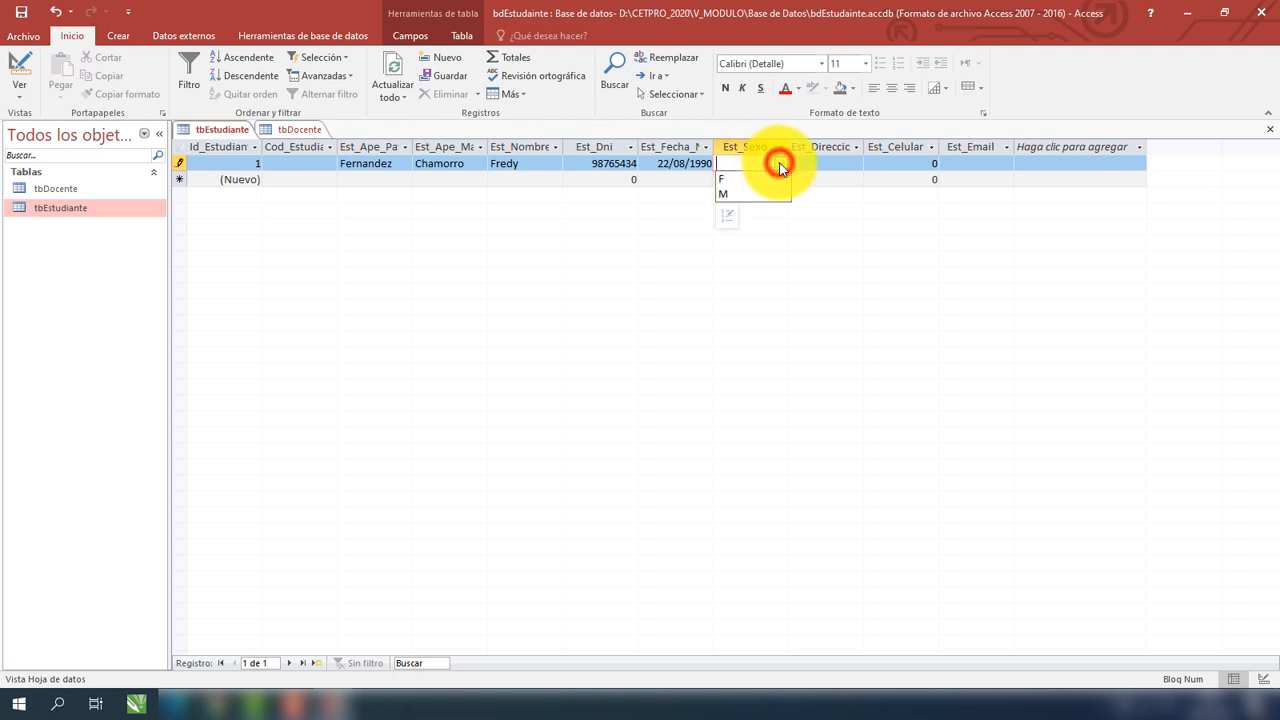
left_click(737, 189)
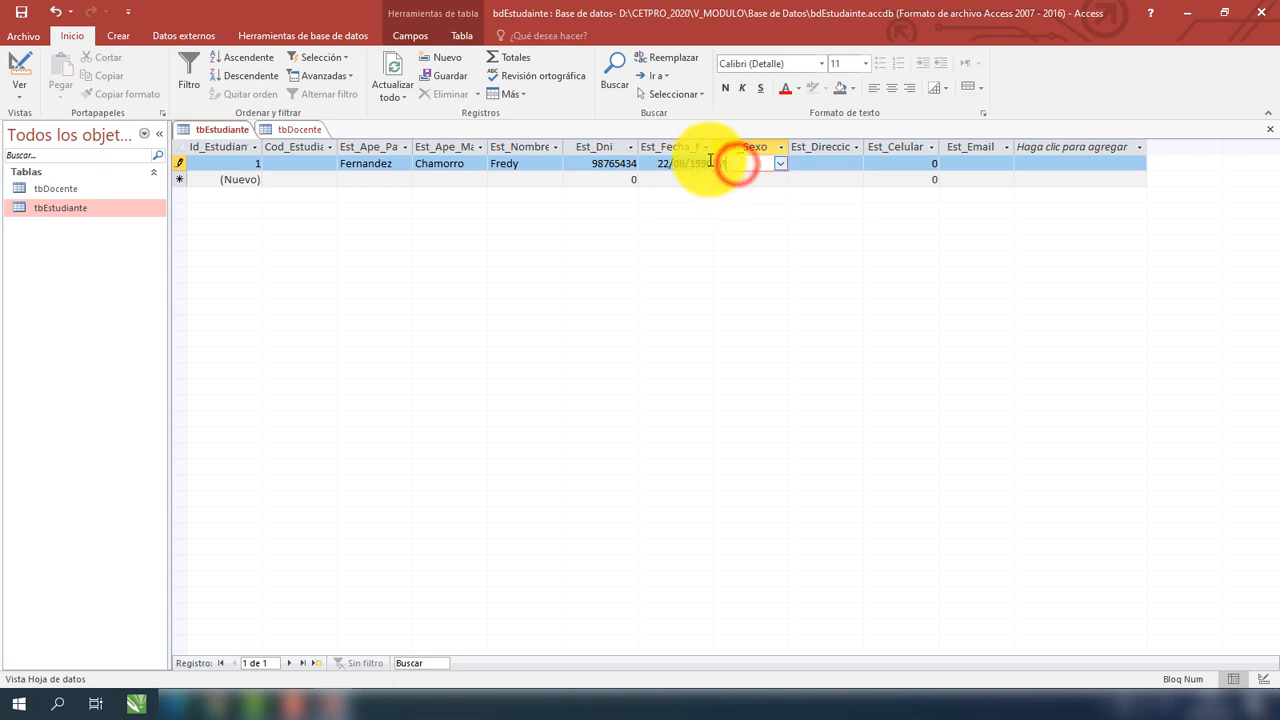
left_click(808, 166)
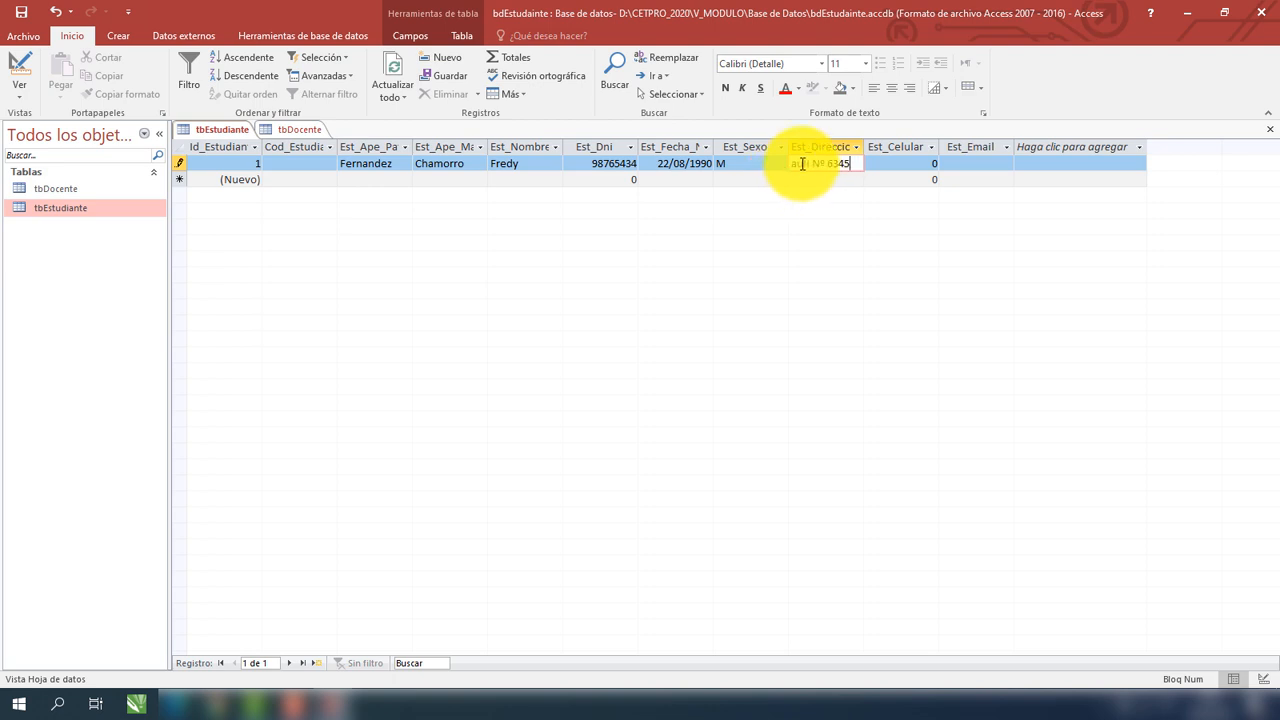
left_click(896, 165)
left_click_drag(896, 165, 952, 166)
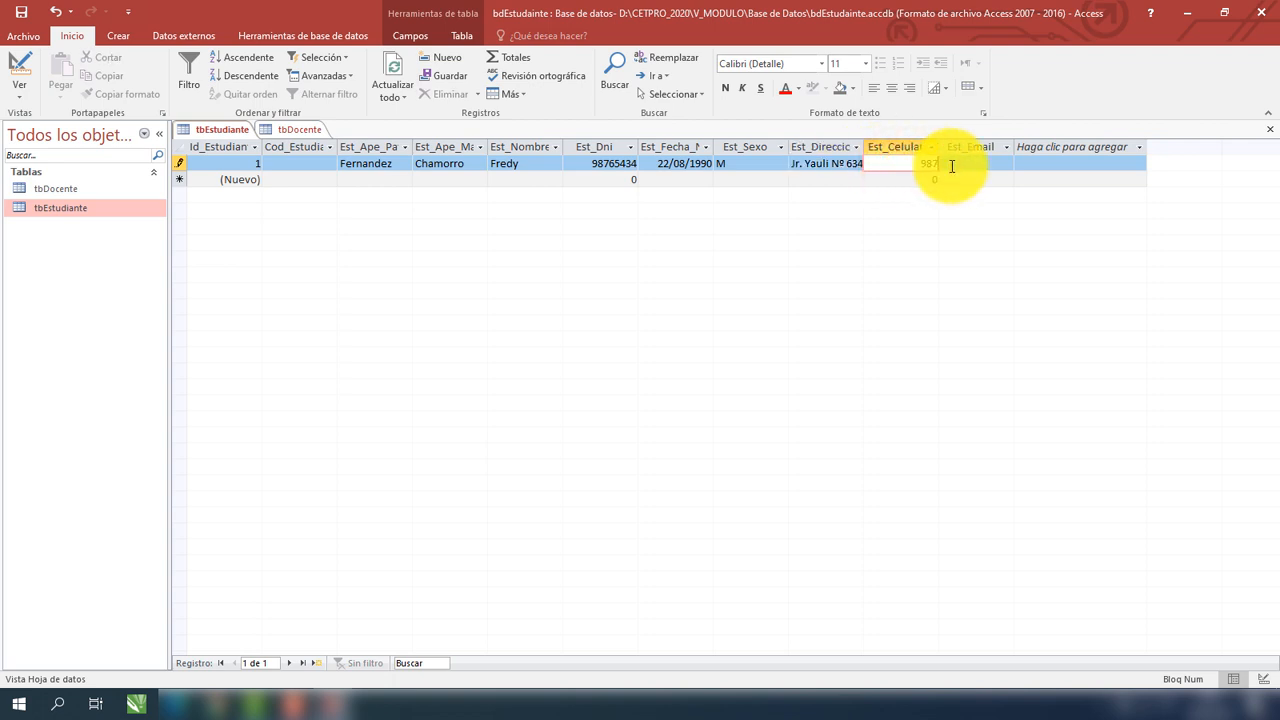
left_click(991, 161)
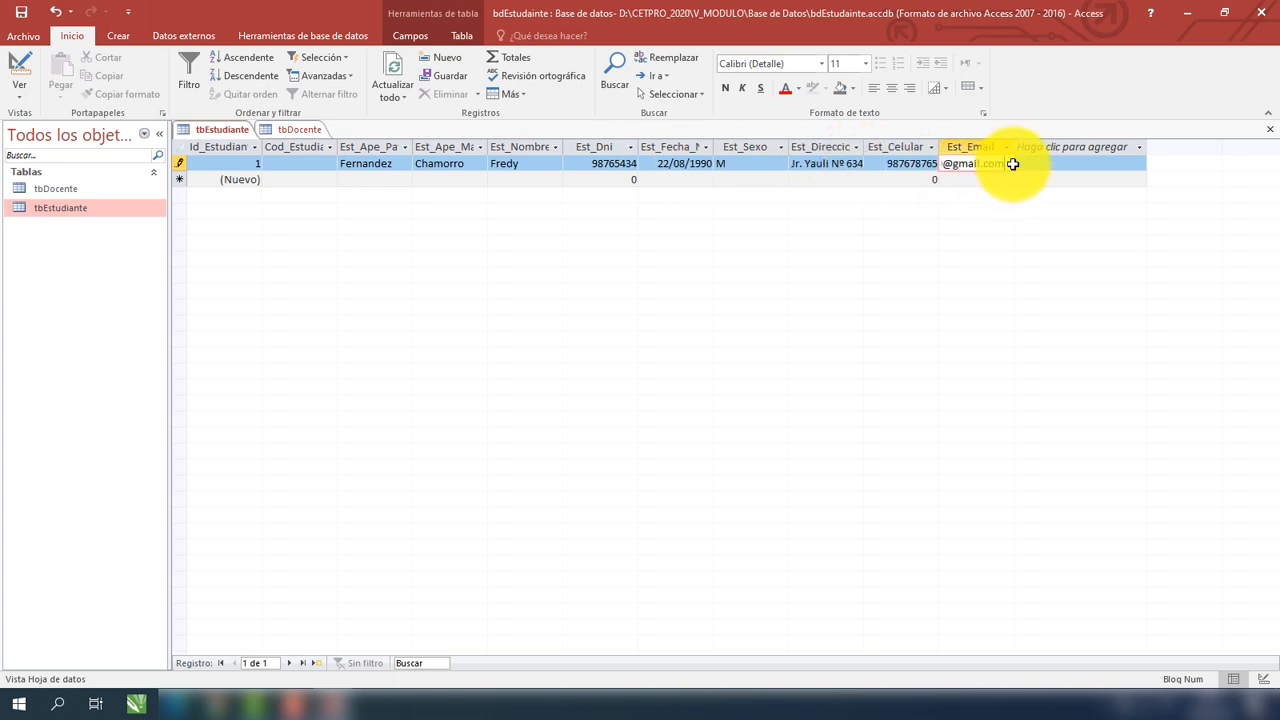
key("Return")
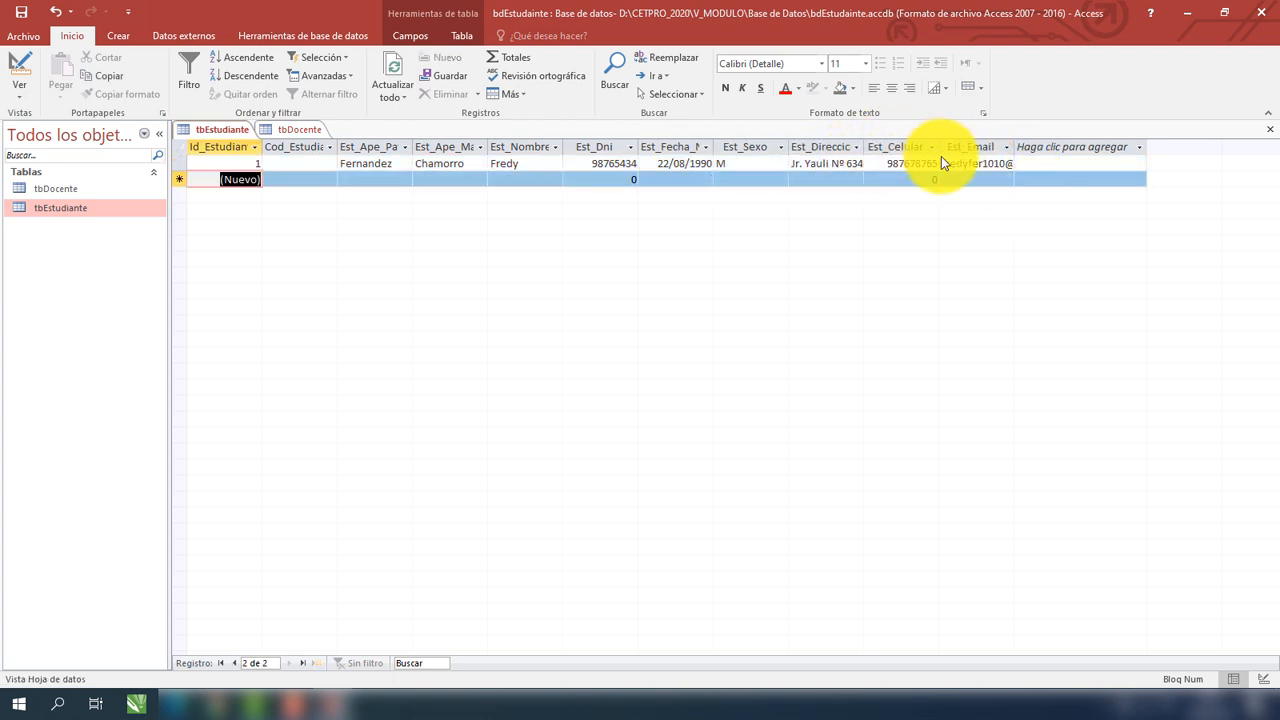
Enter the second student's paternal surname, maternal surname and first name.
left_click(282, 176)
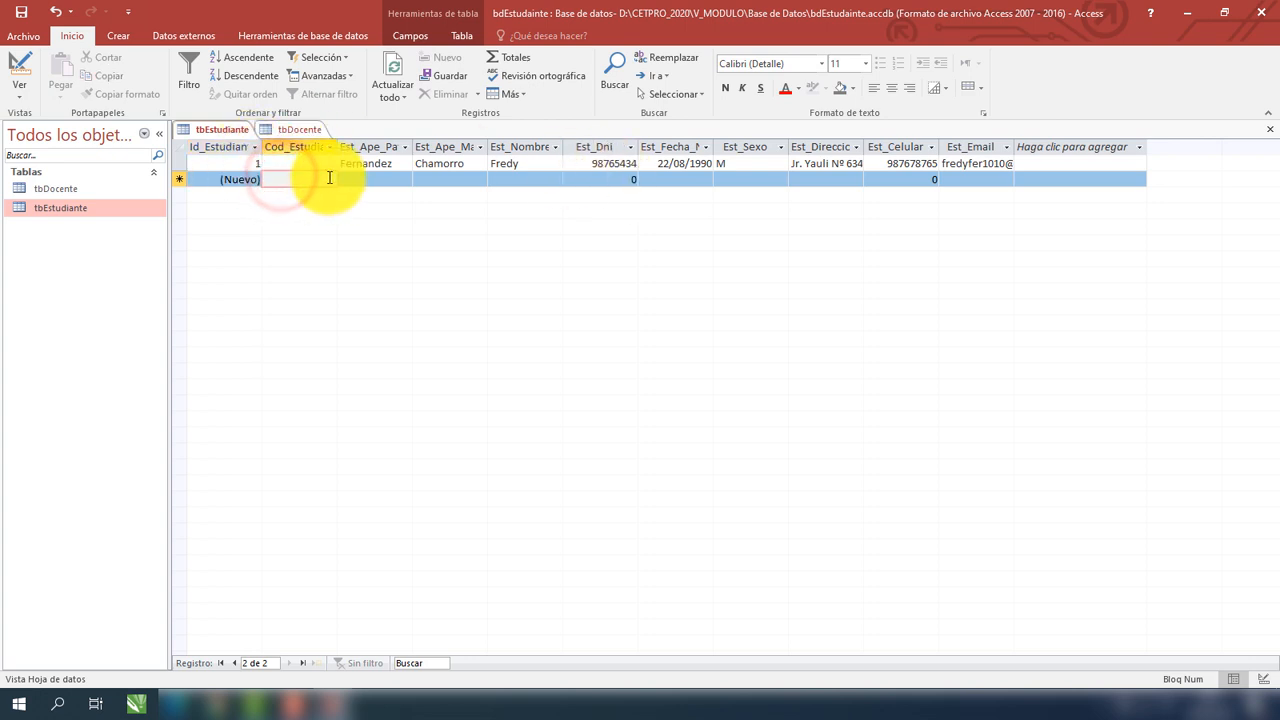
left_click(363, 176)
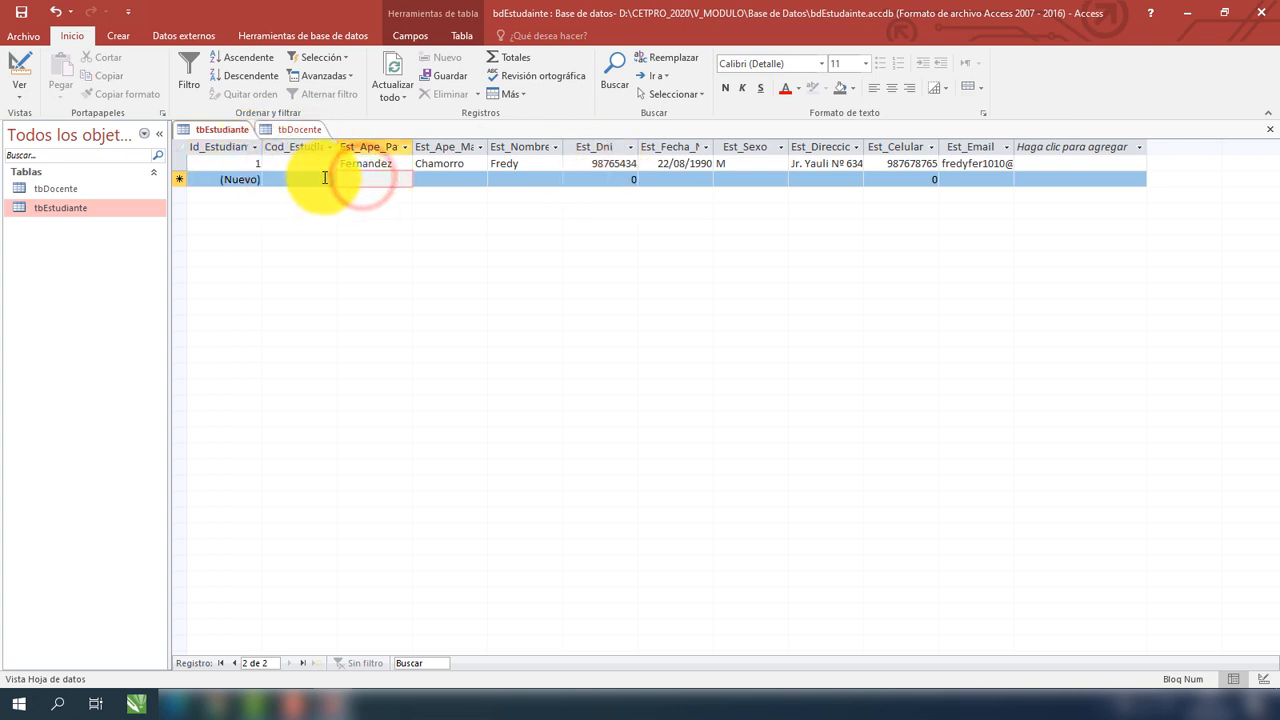
type("ro")
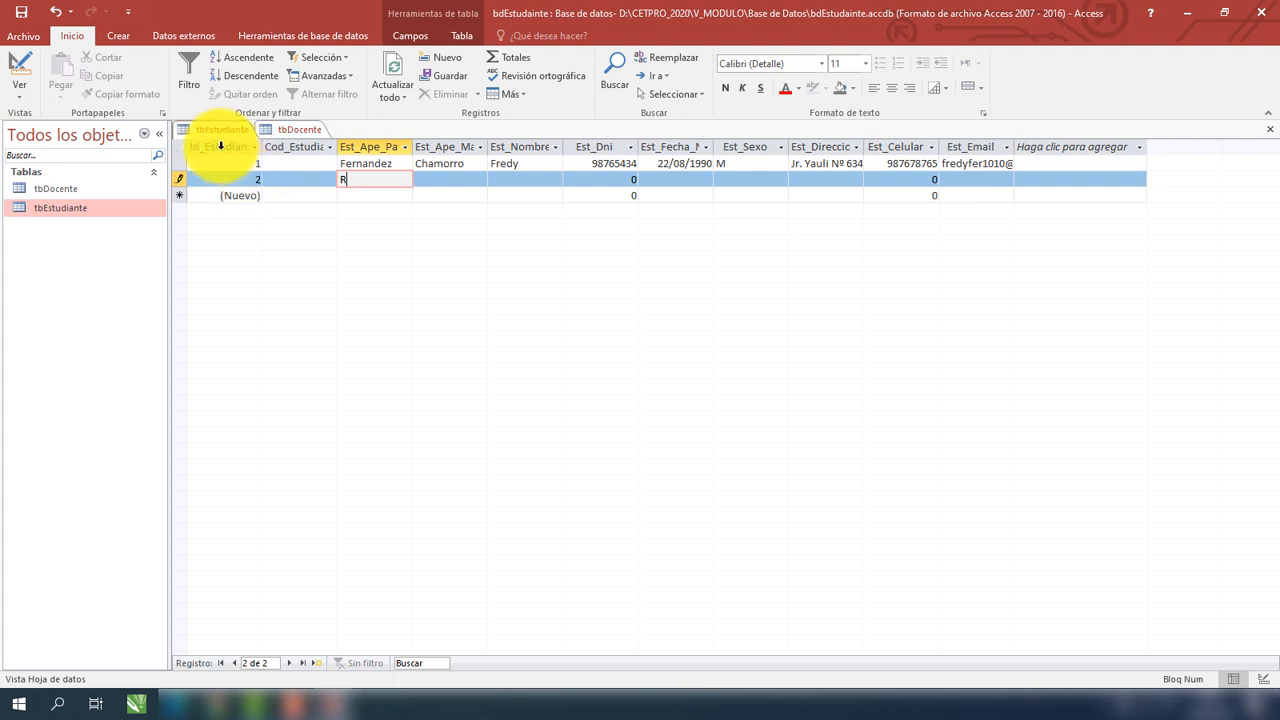
left_click(222, 140)
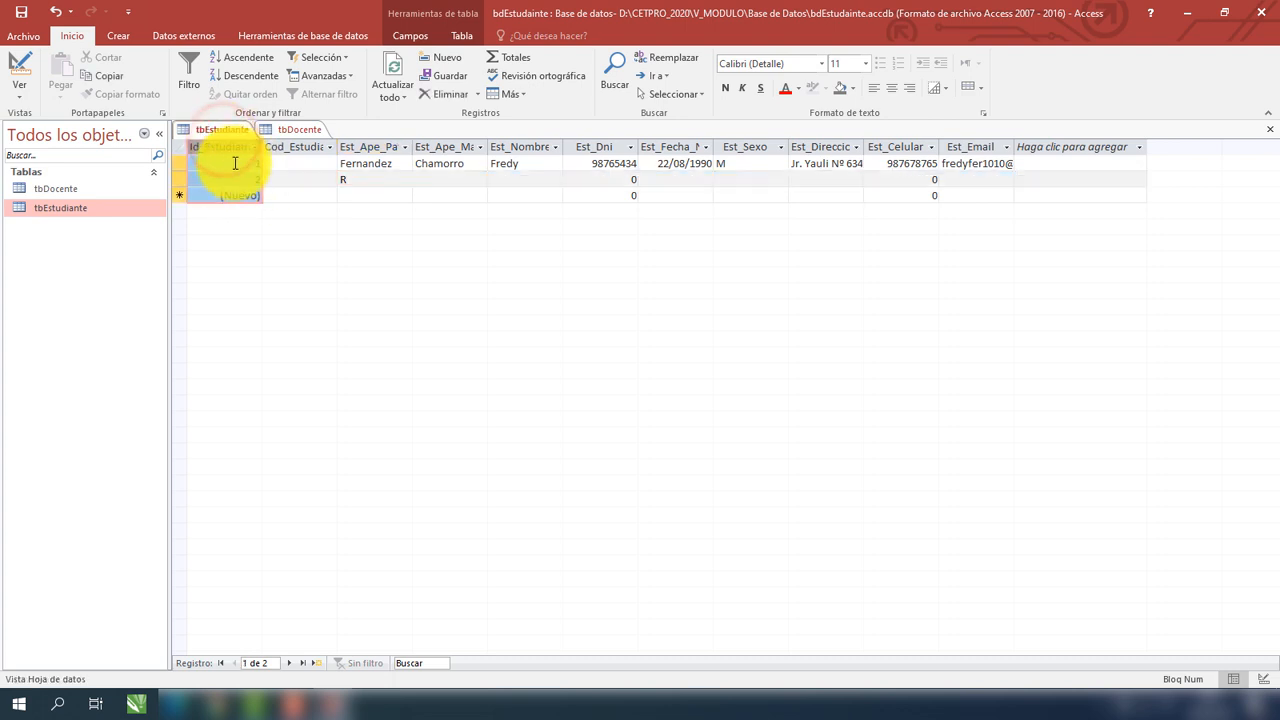
left_click(350, 181)
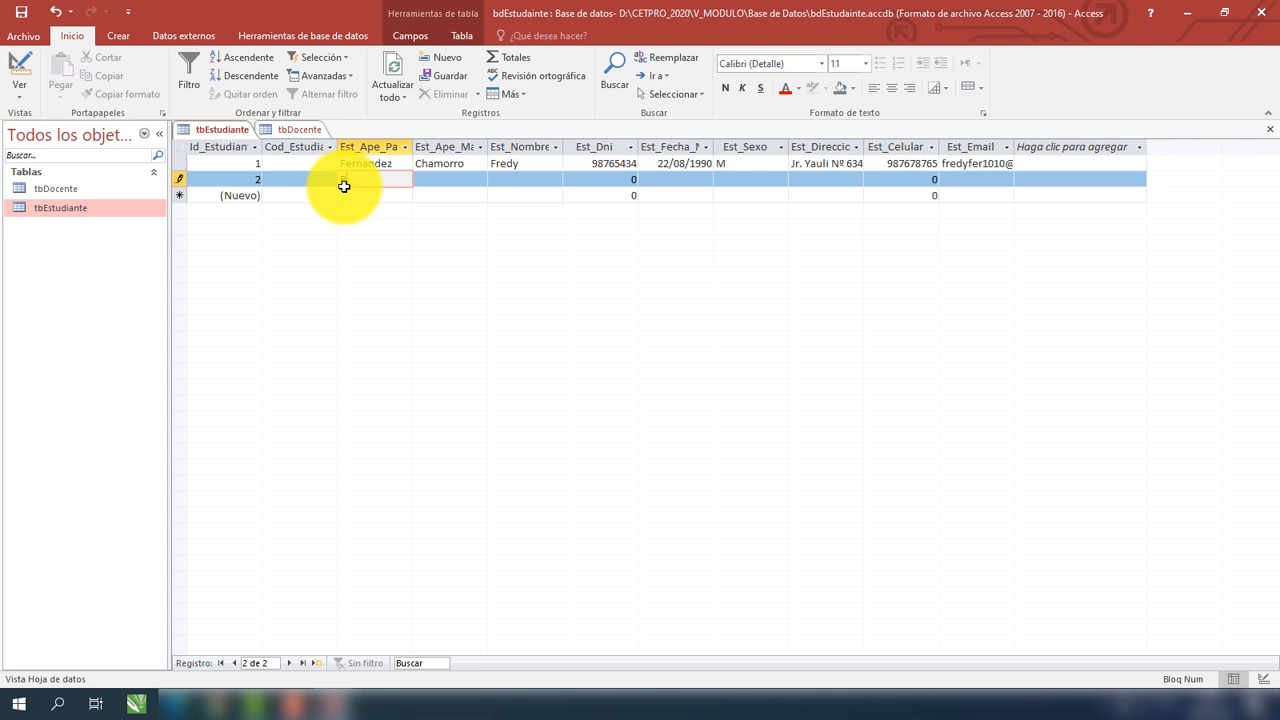
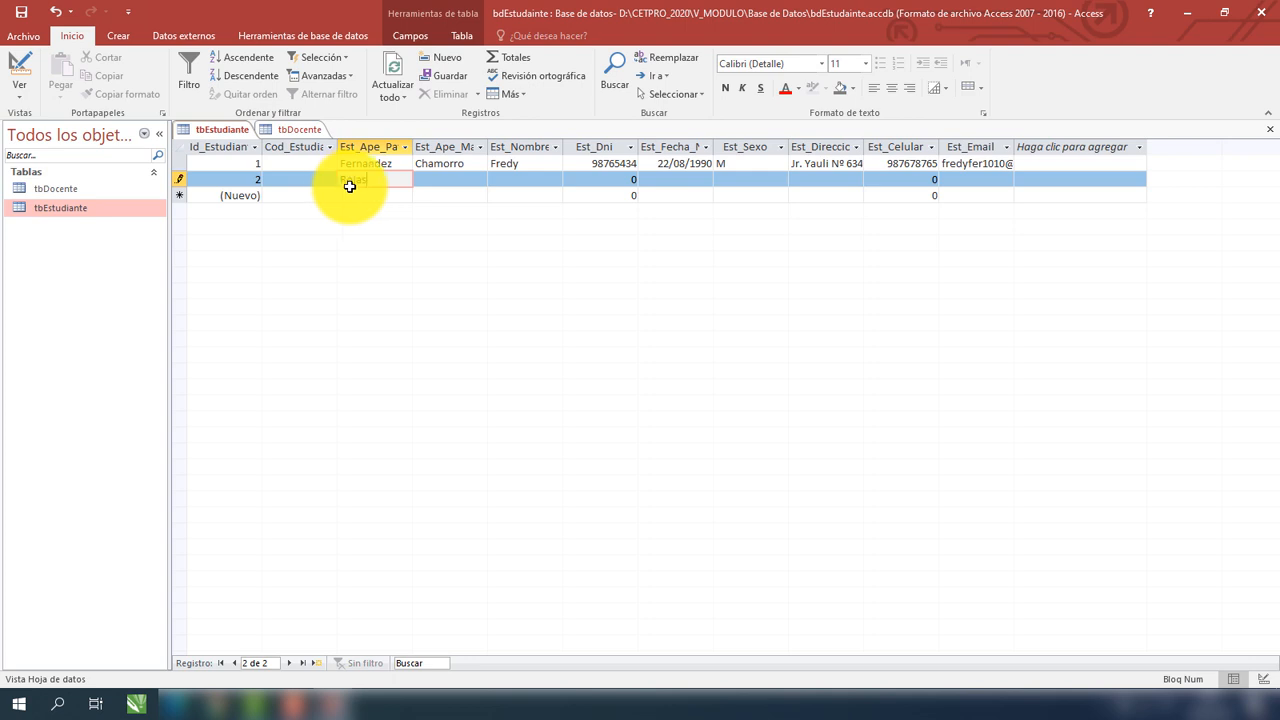
left_click(441, 183)
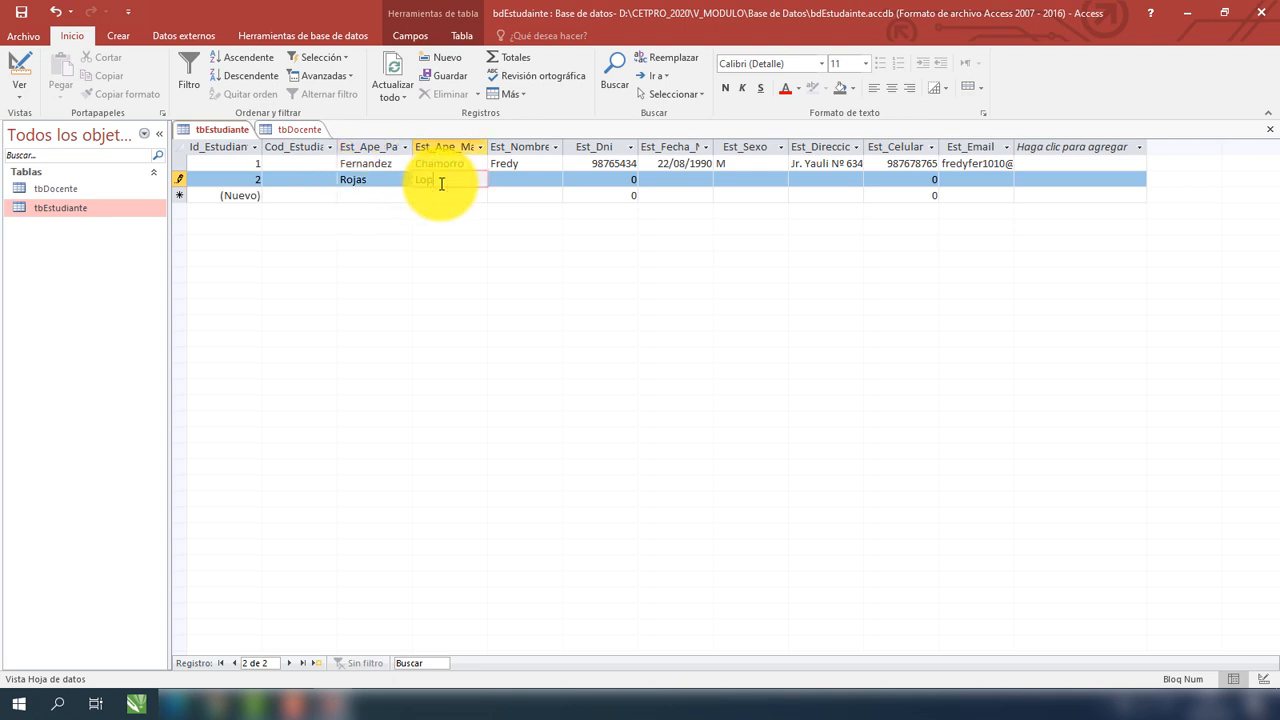
left_click(537, 181)
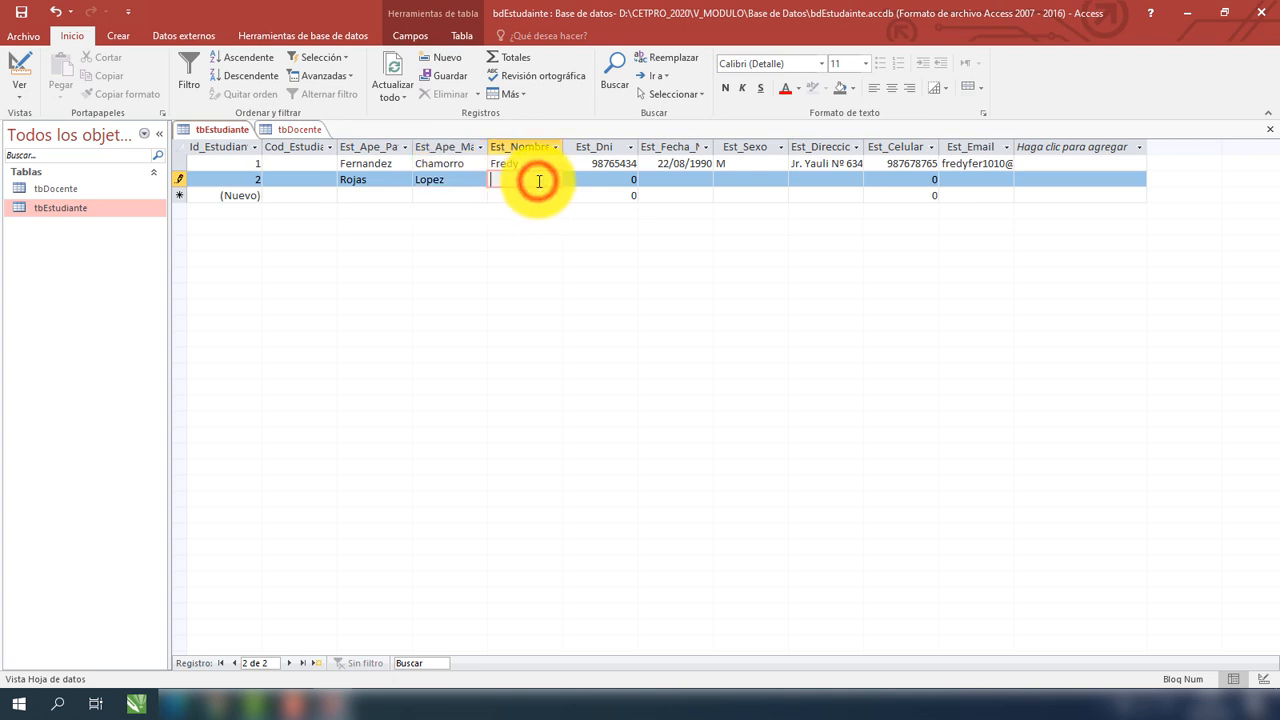
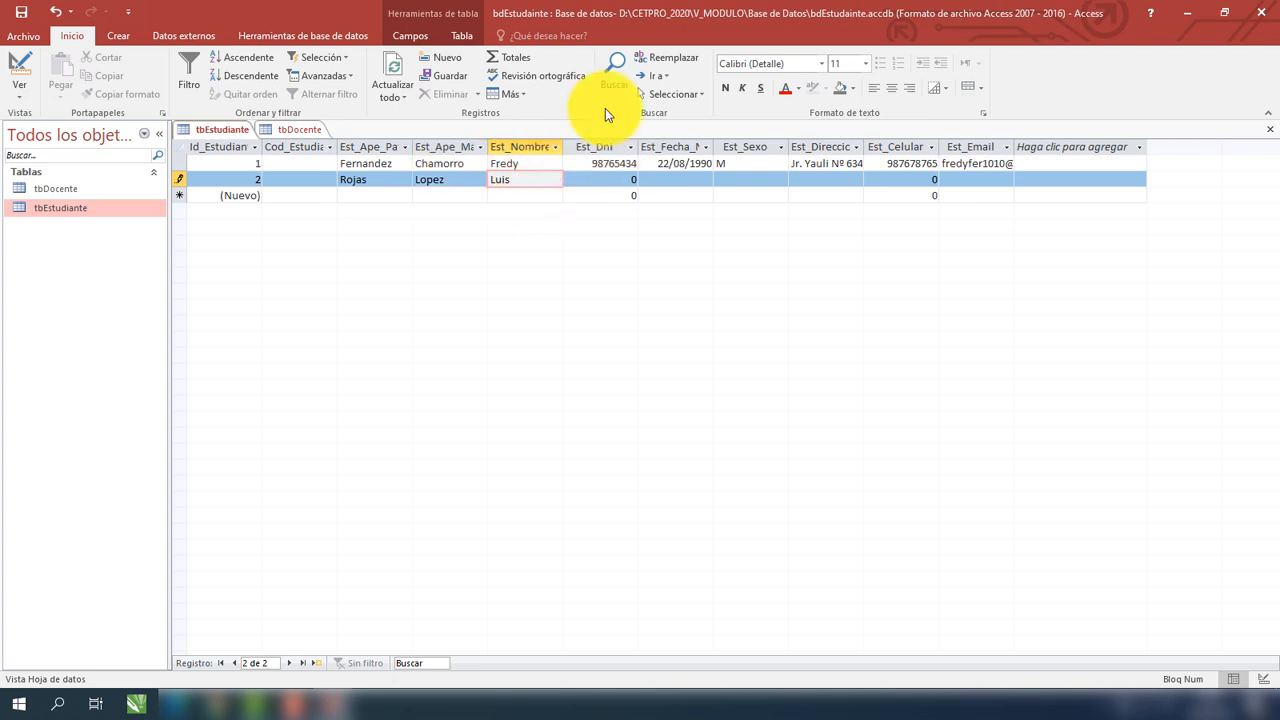
Replace the placeholder 0 in the second student's Est_Dni cell with the DNI number.
left_click(612, 180)
left_click(625, 179)
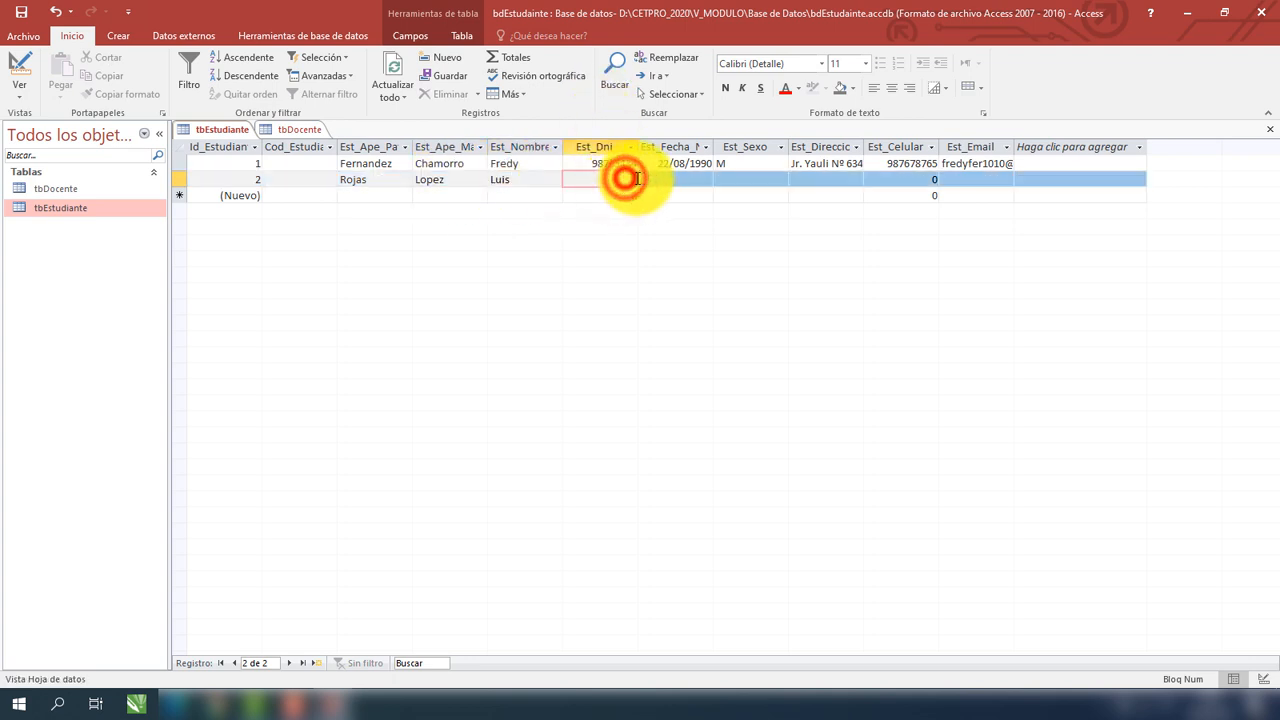
left_click_drag(626, 179, 636, 179)
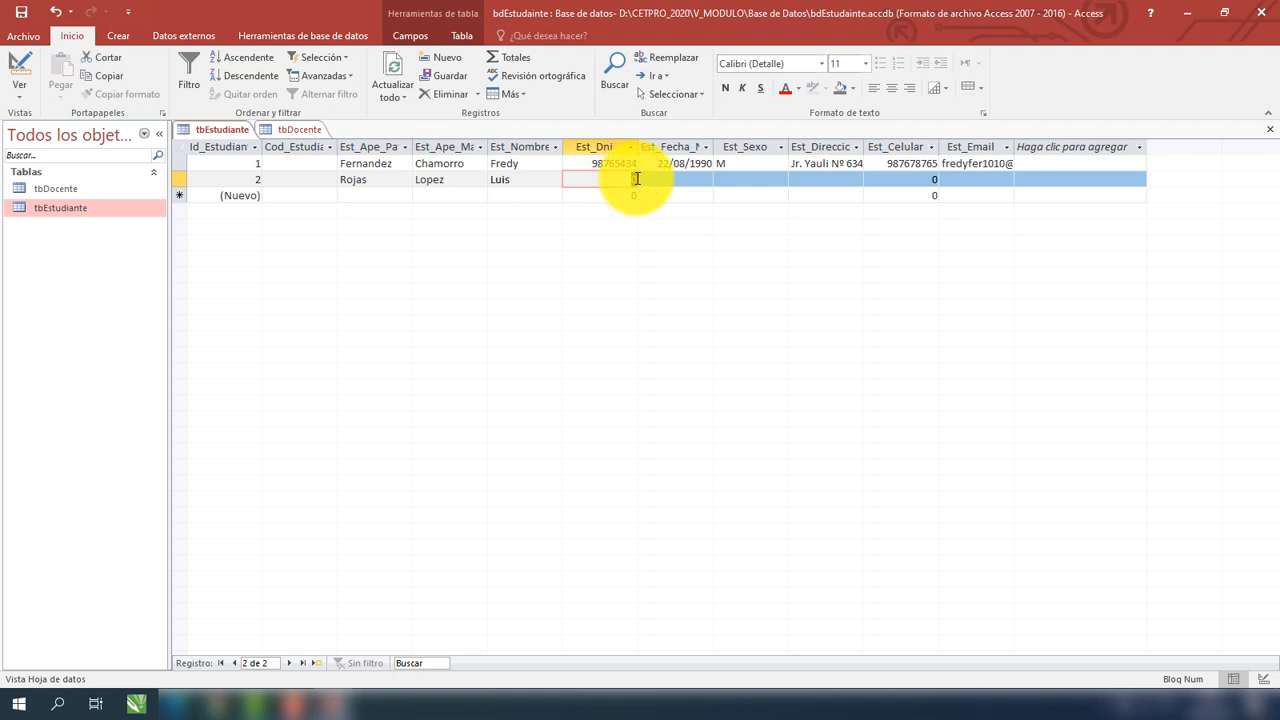
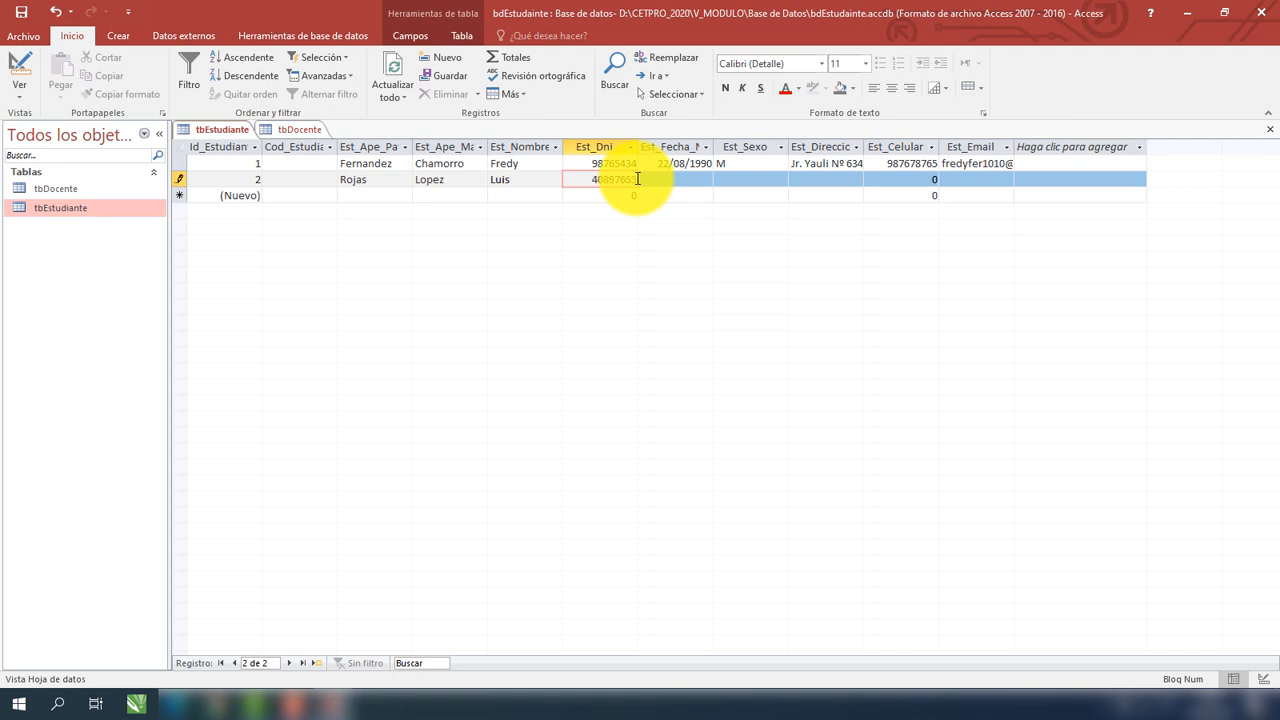
left_click(667, 179)
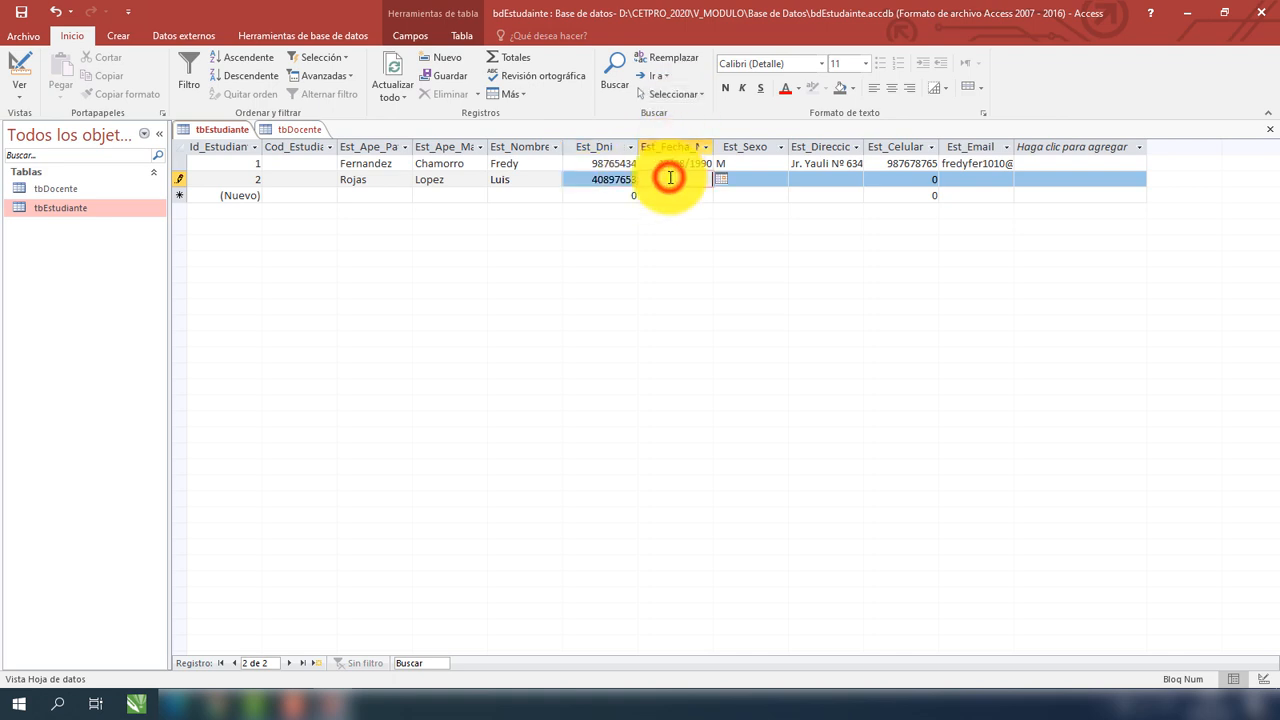
Set the second student's birth date to 19/06/2018 using the calendar picker.
left_click(720, 180)
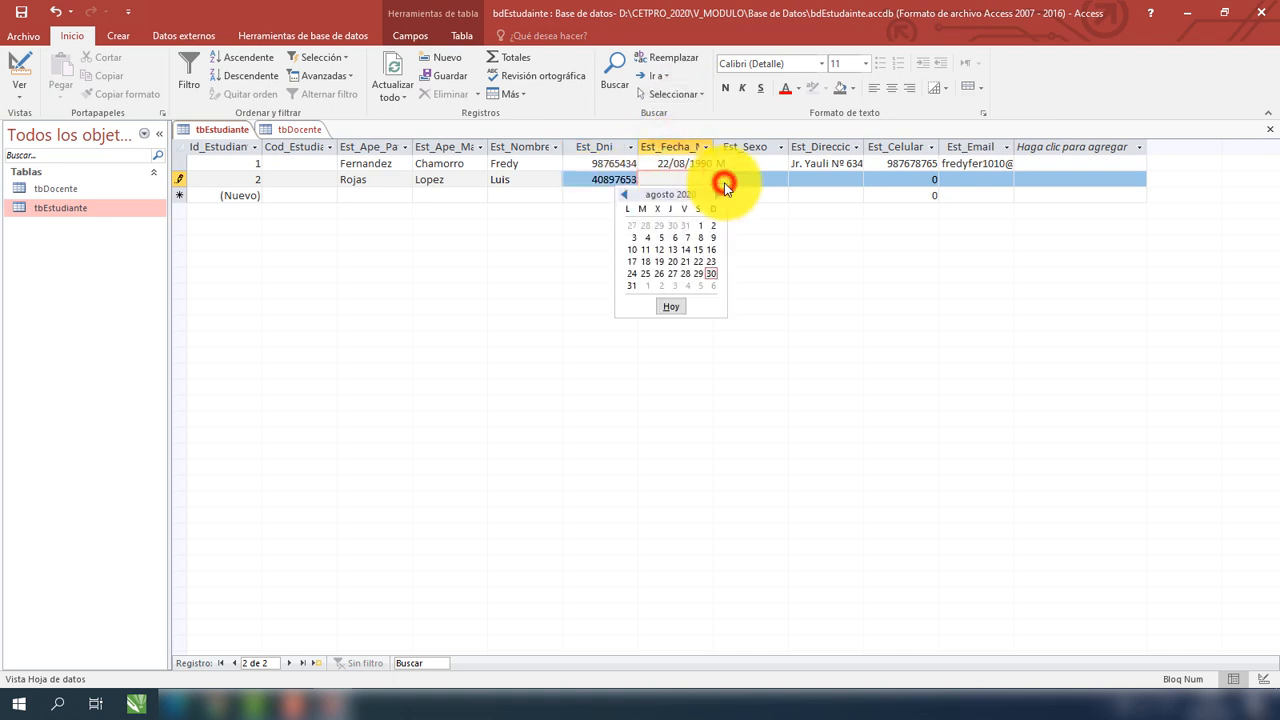
left_click(627, 198)
left_click(627, 198)
left_click(627, 198)
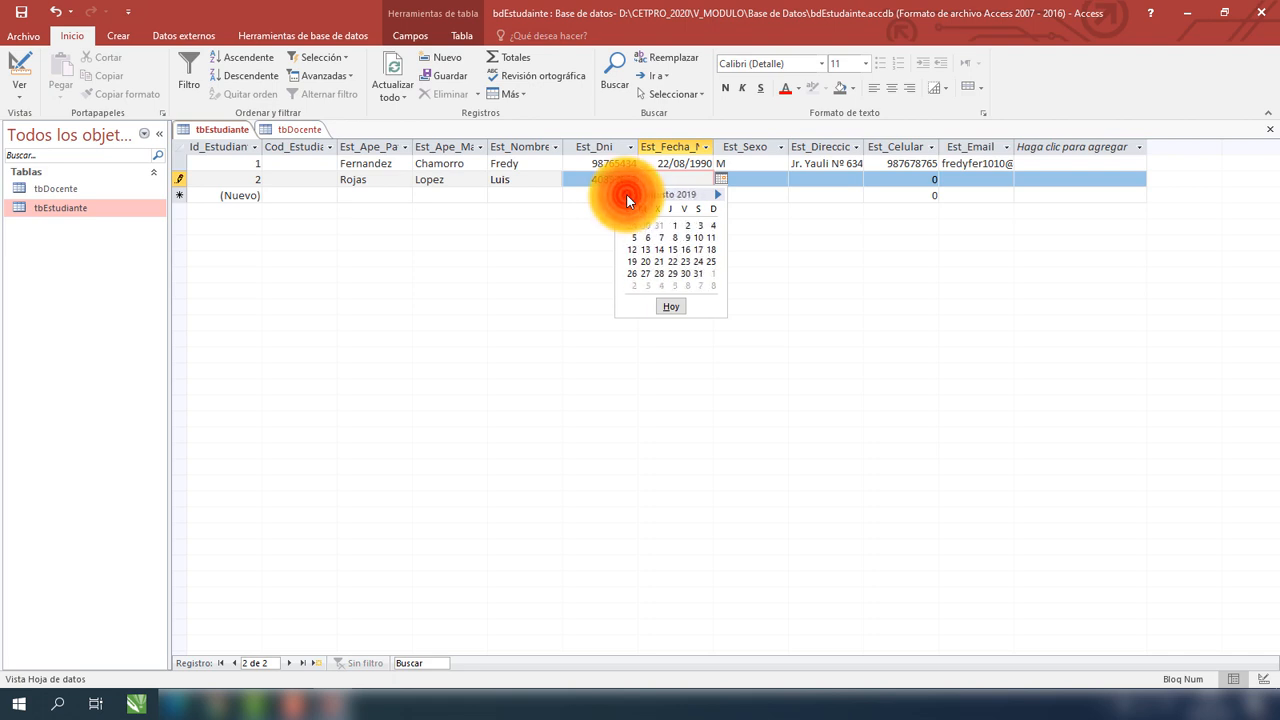
left_click(627, 198)
left_click(627, 198)
left_click(627, 198)
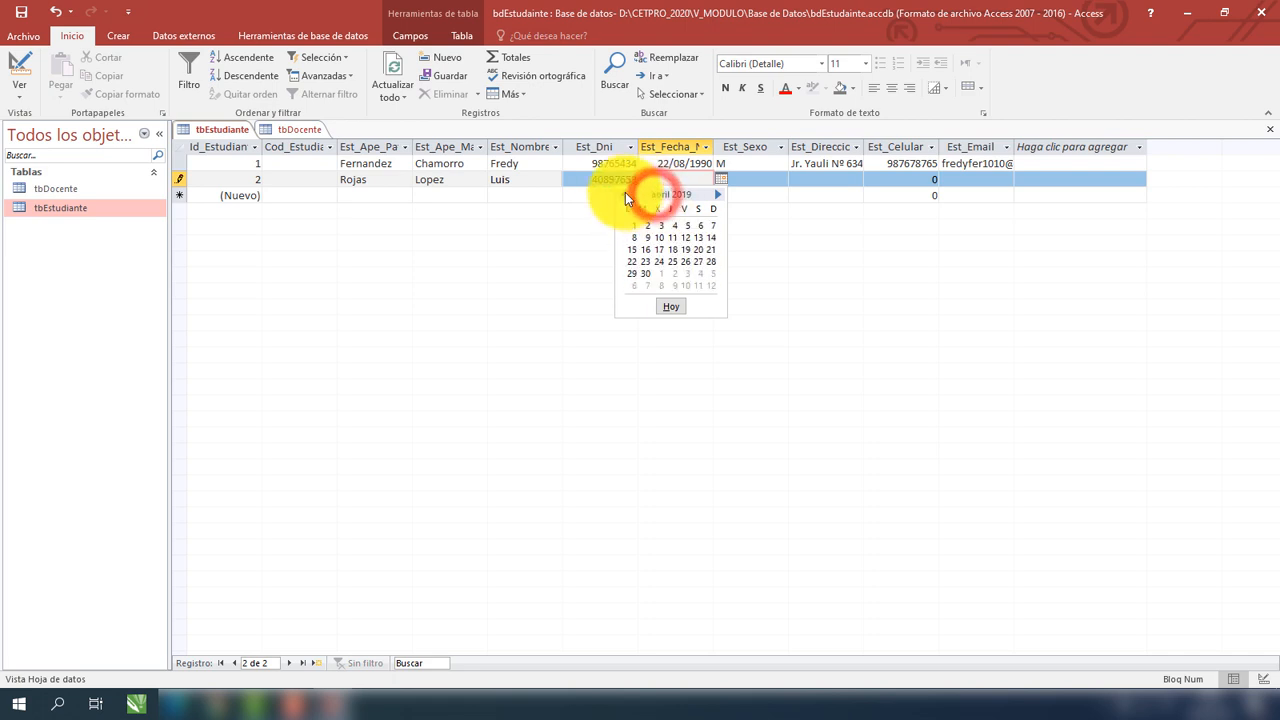
left_click(627, 198)
left_click(627, 198)
left_click(627, 198)
left_click(627, 198)
left_click(627, 198)
left_click(627, 198)
left_click(627, 198)
left_click(627, 198)
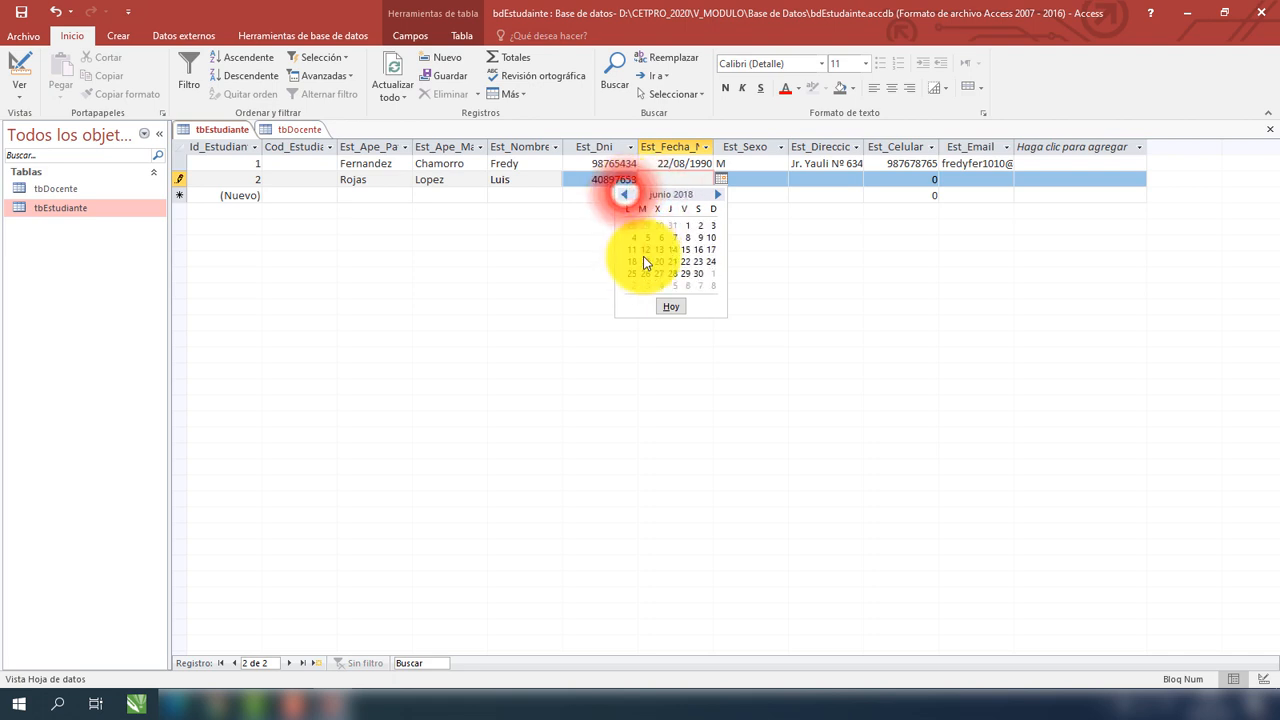
left_click(645, 260)
Set the second student's sex to M, add address, mobile number and e-mail, and save the record.
left_click(765, 179)
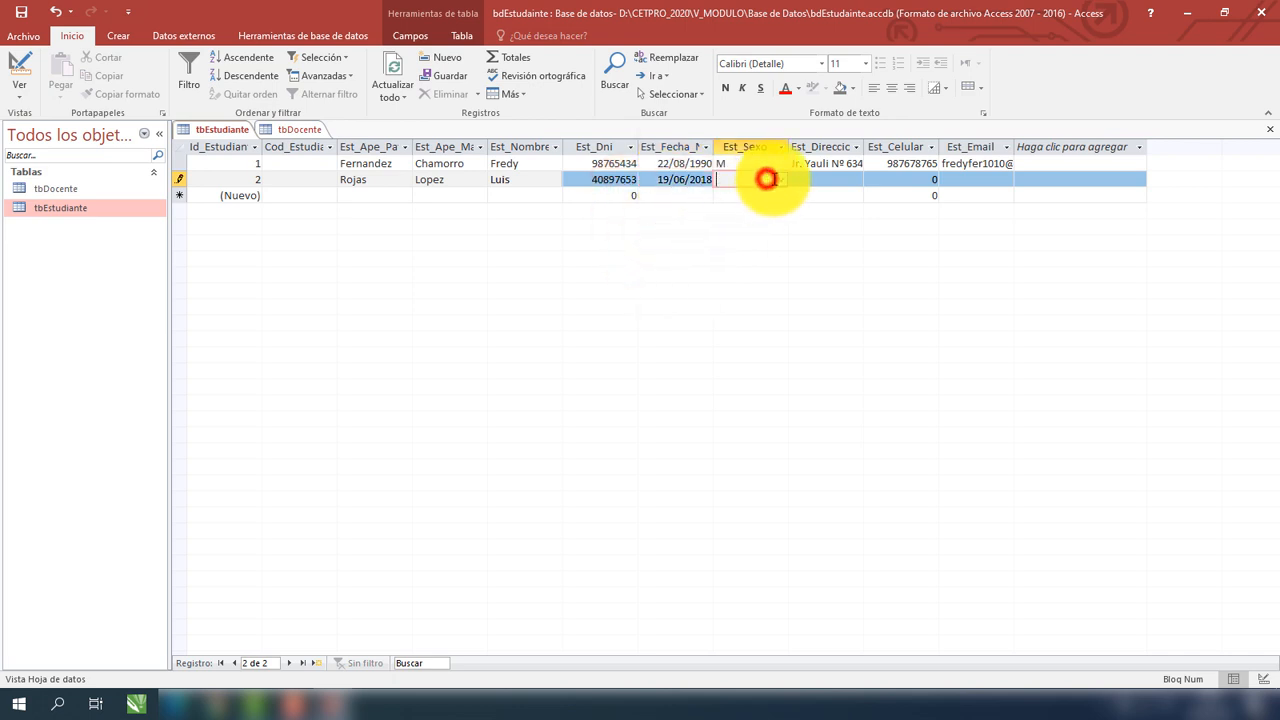
left_click(740, 211)
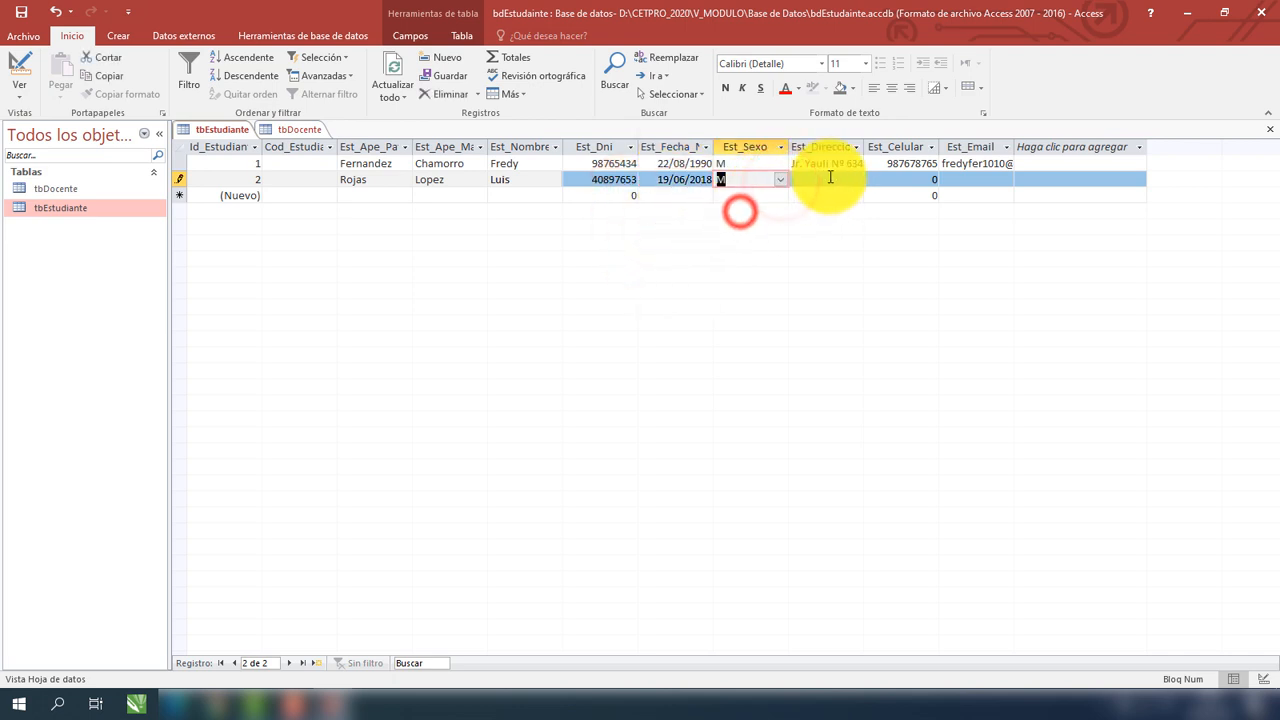
left_click(828, 177)
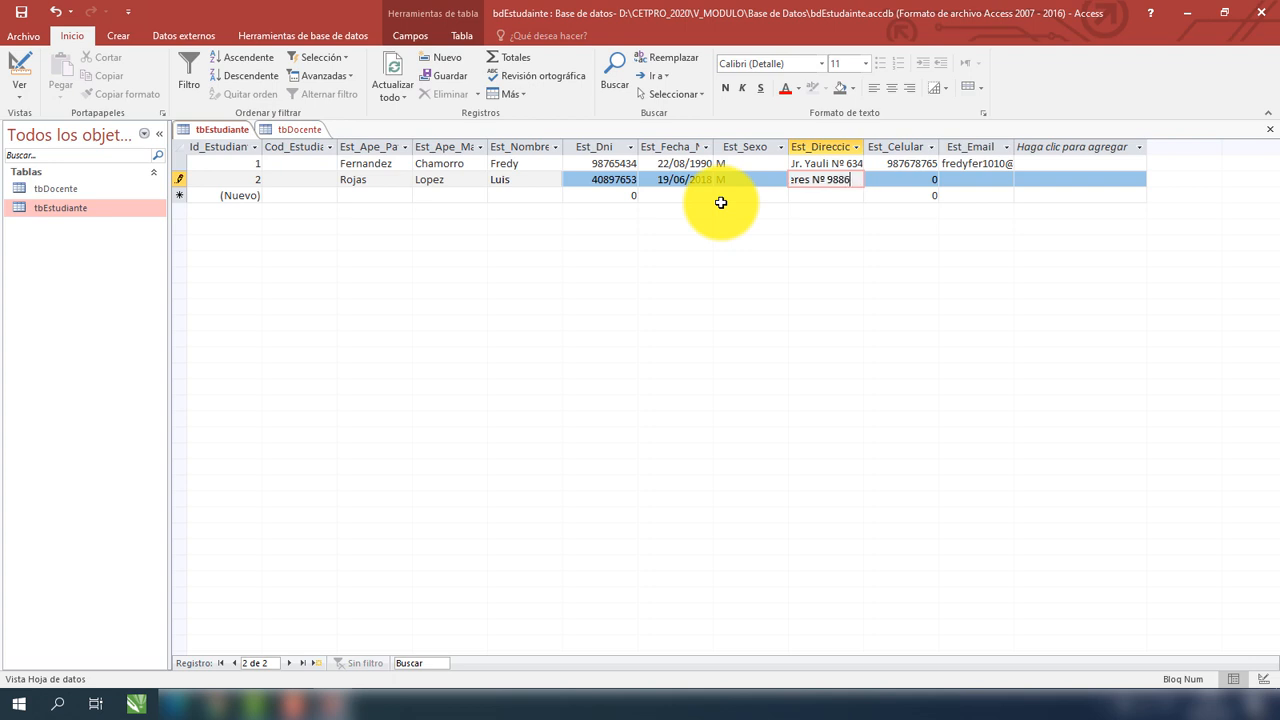
left_click(908, 181)
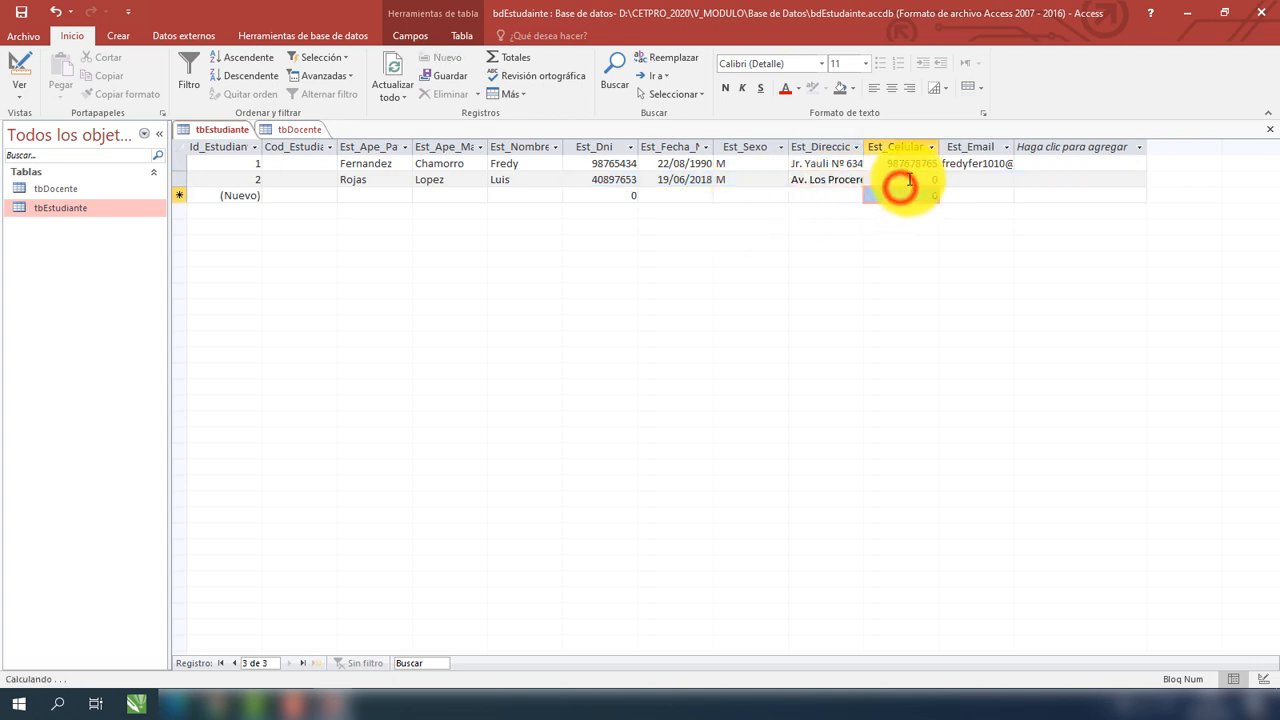
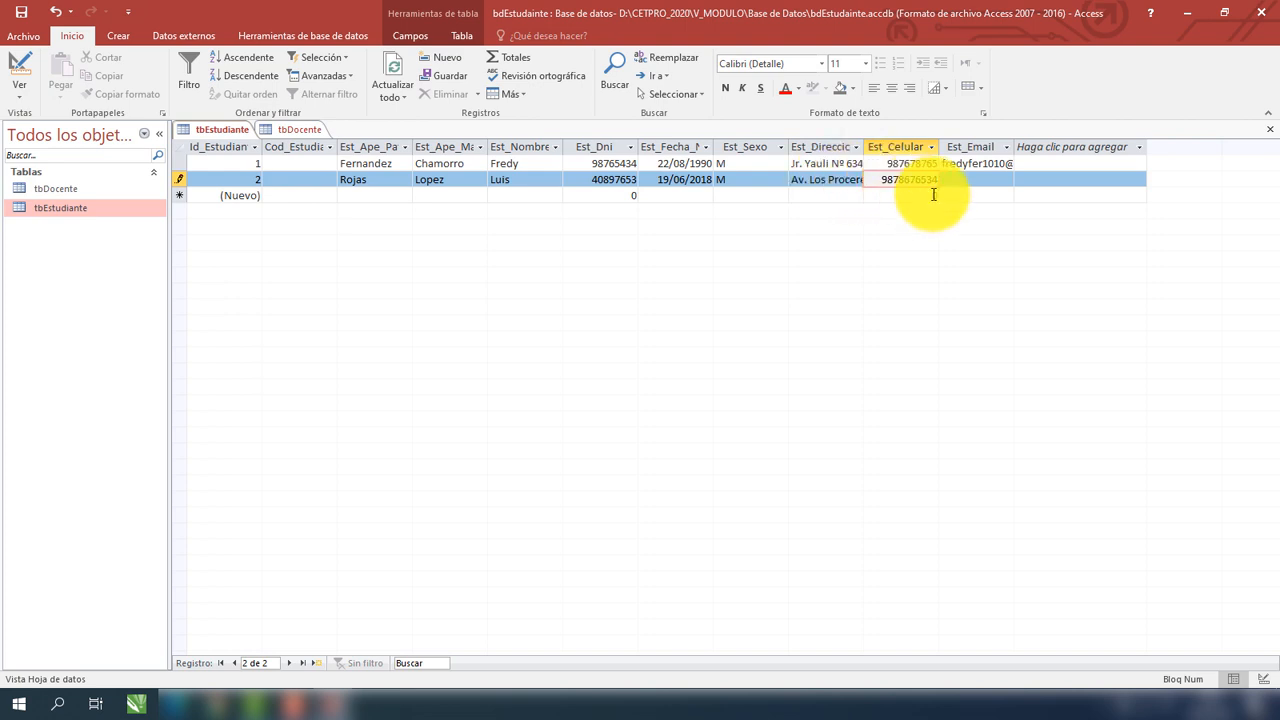
key("BackSpace")
left_click(980, 180)
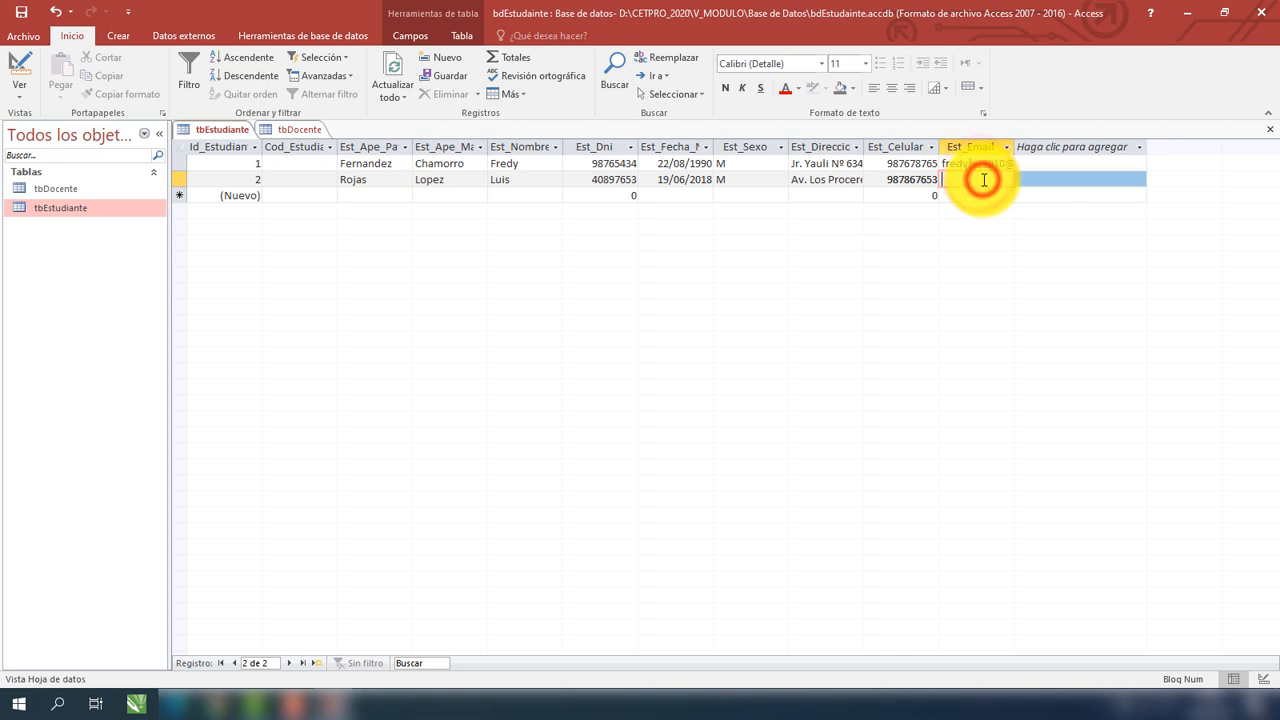
type("lui")
left_click(988, 222)
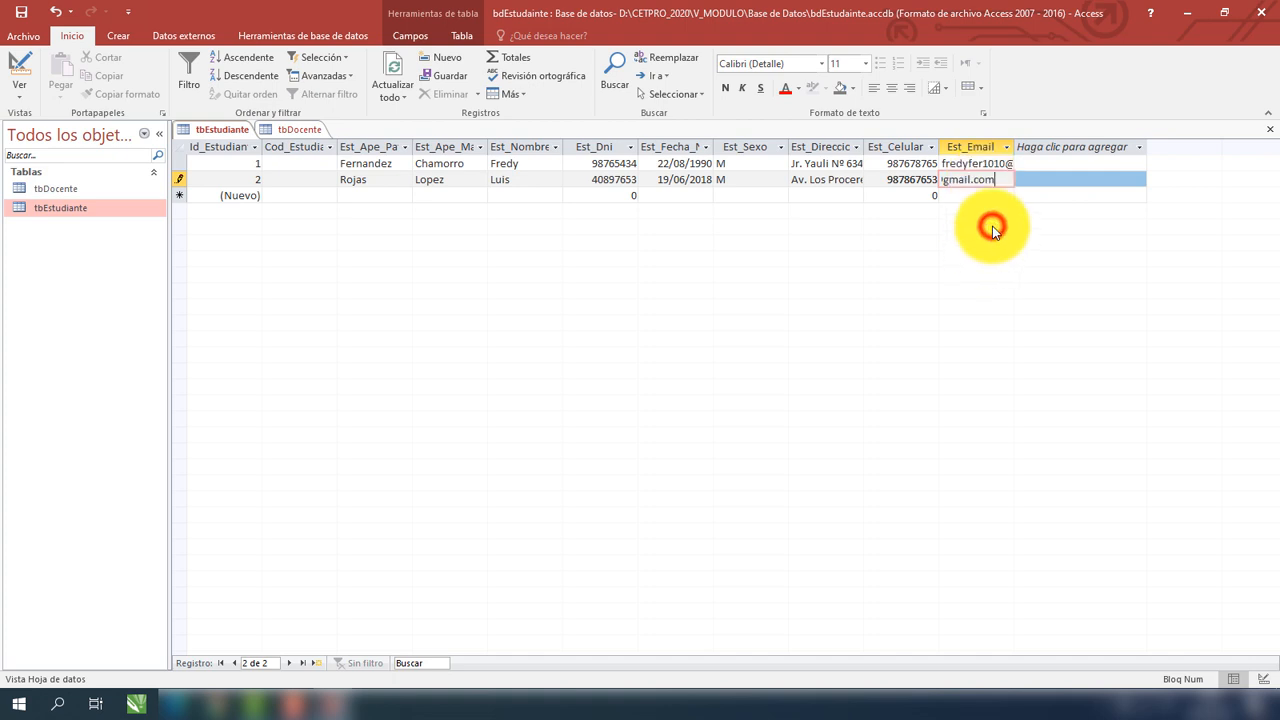
key("Tab")
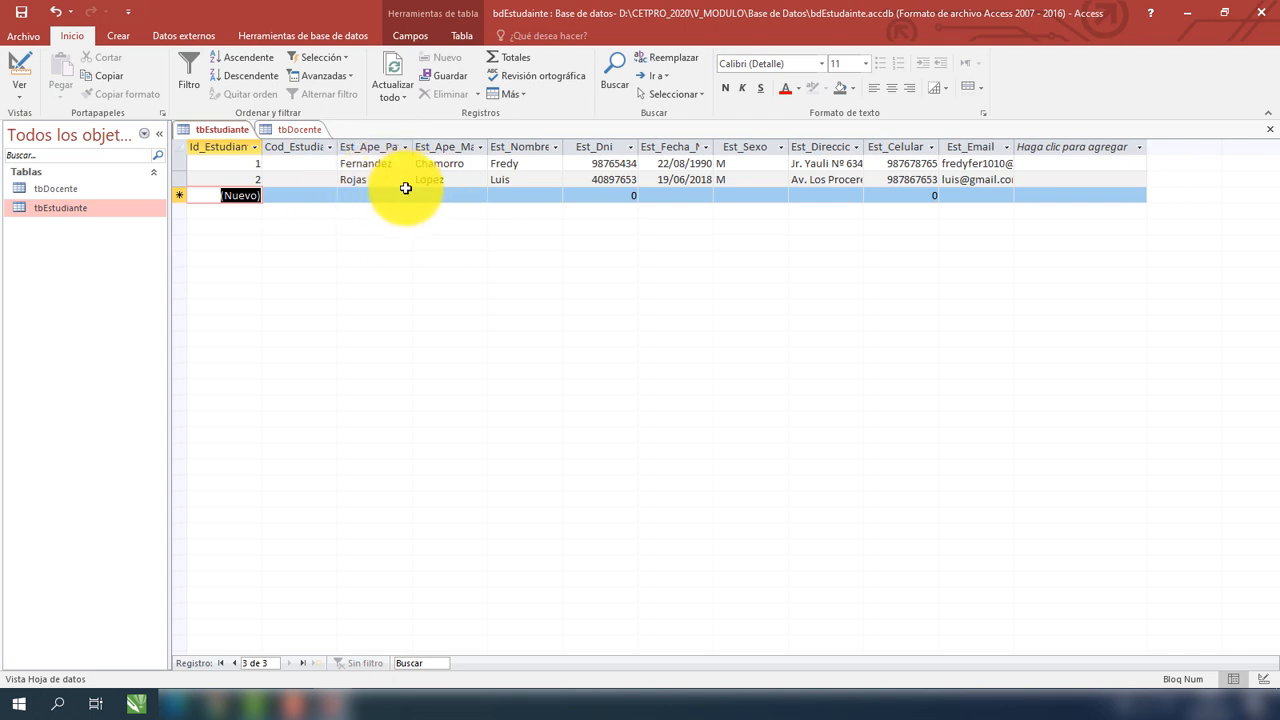
Close tbEstudiante and the tbDocente design, then reopen both tables in Datasheet view.
left_click(99, 207)
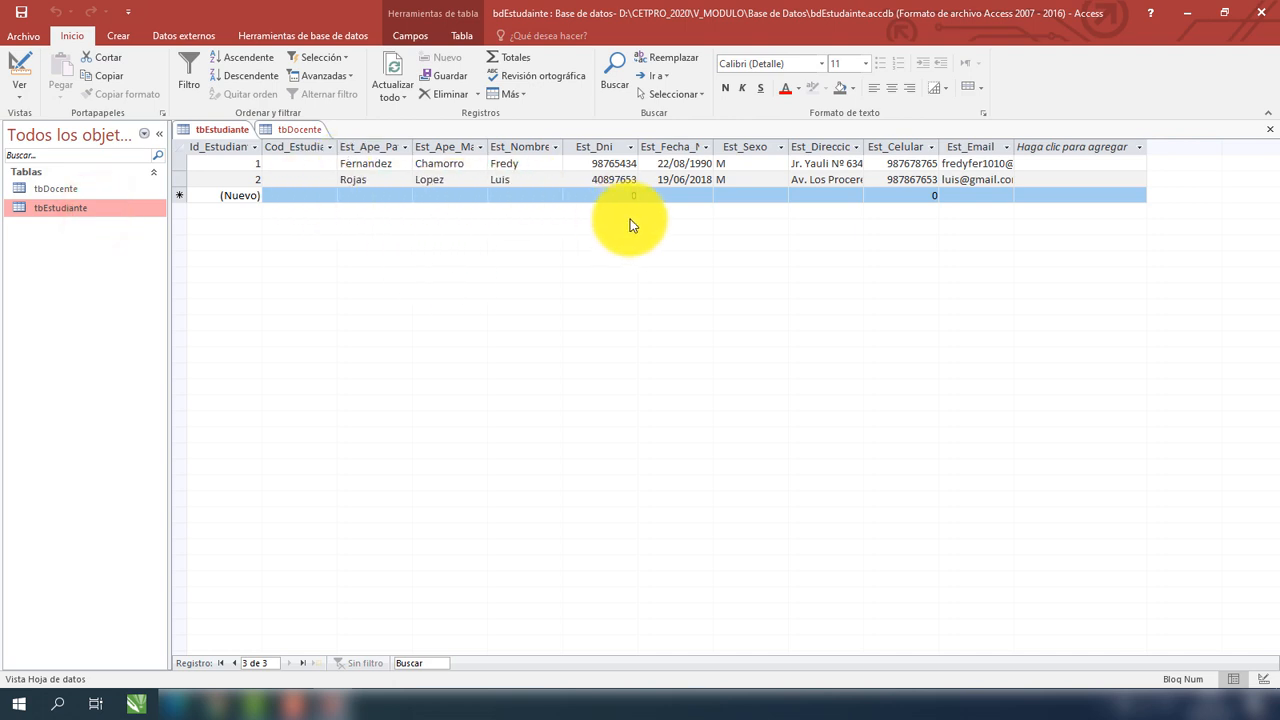
left_click(871, 178)
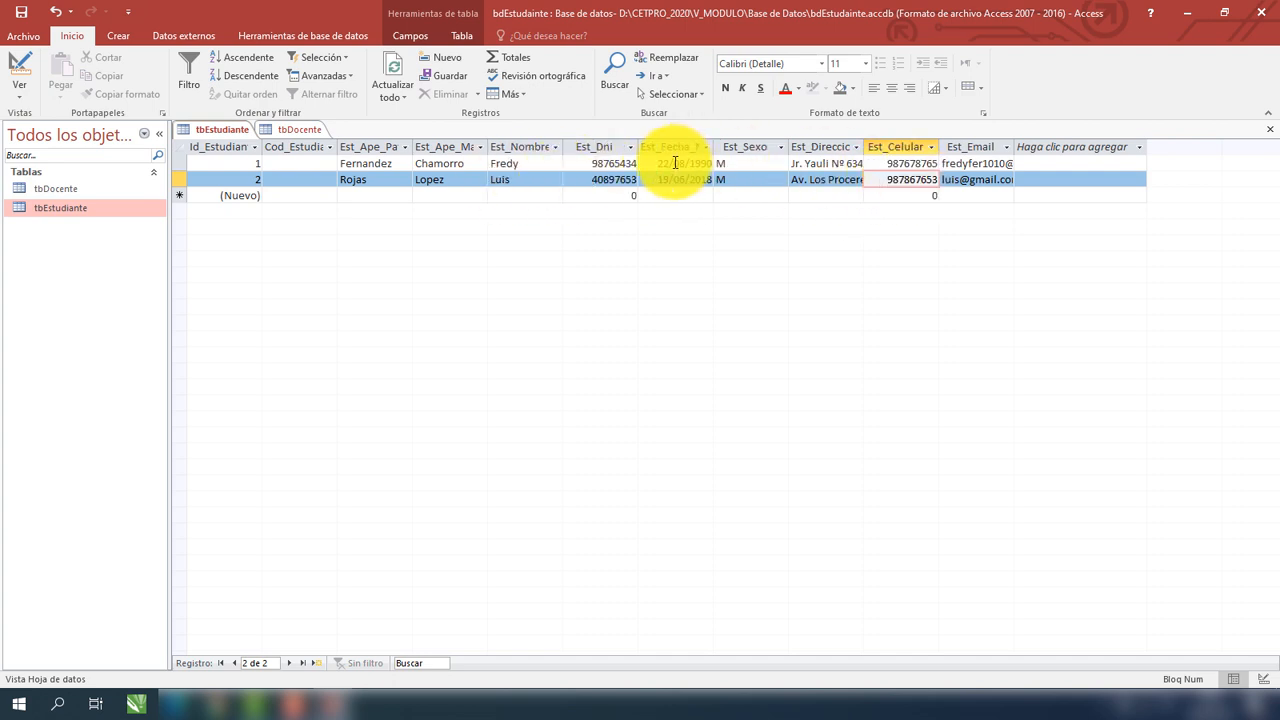
left_click(1270, 137)
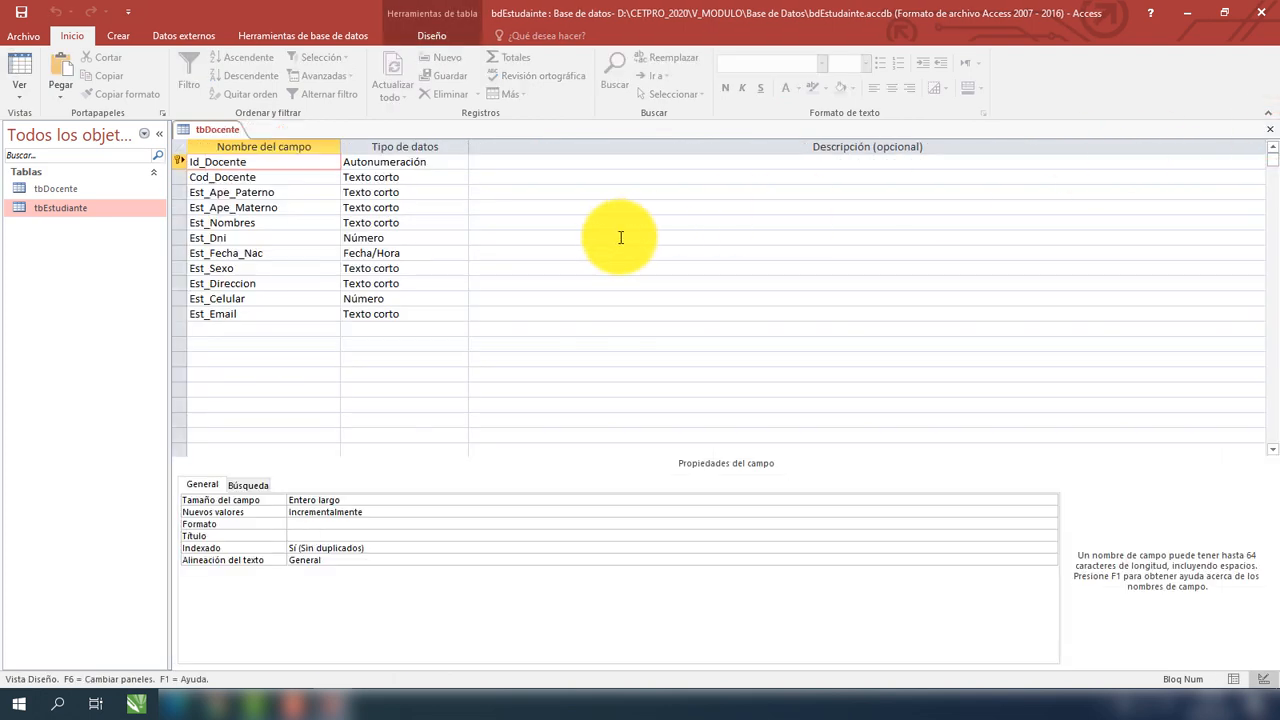
left_click(1270, 129)
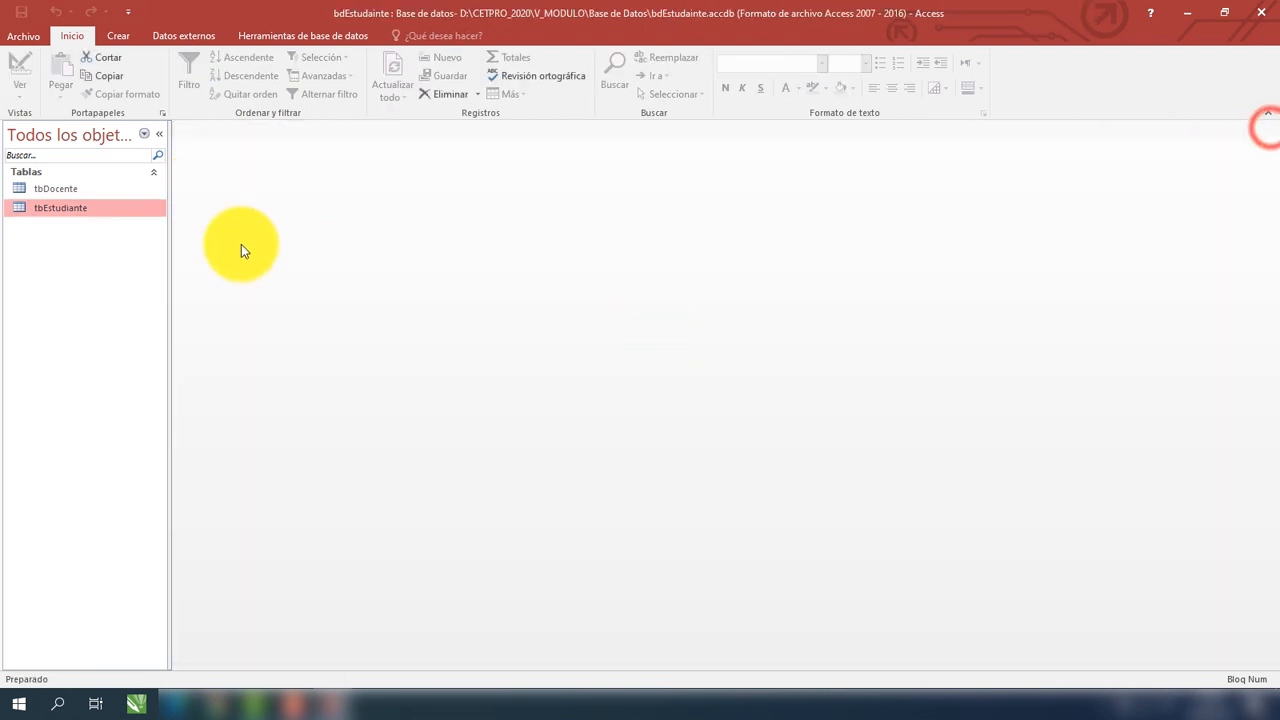
double_click(62, 210)
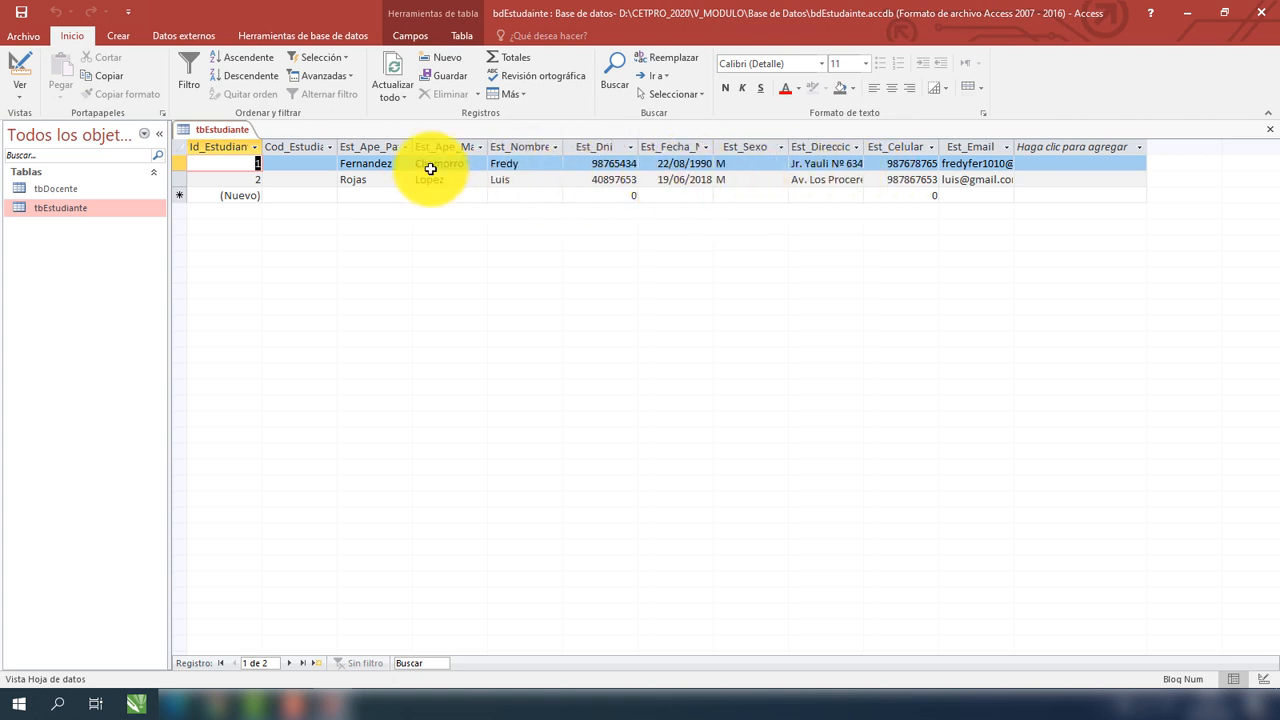
double_click(56, 186)
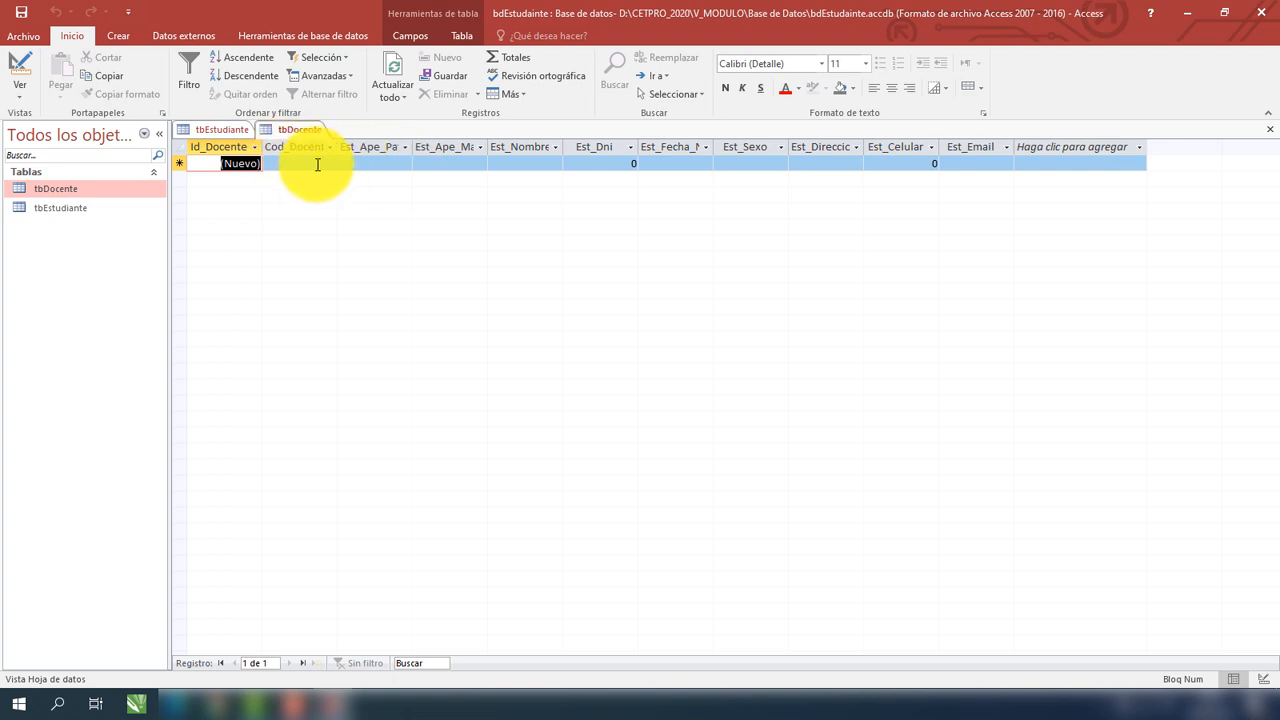
Bring the tbEstudiante datasheet with its two student records back to the front.
double_click(108, 208)
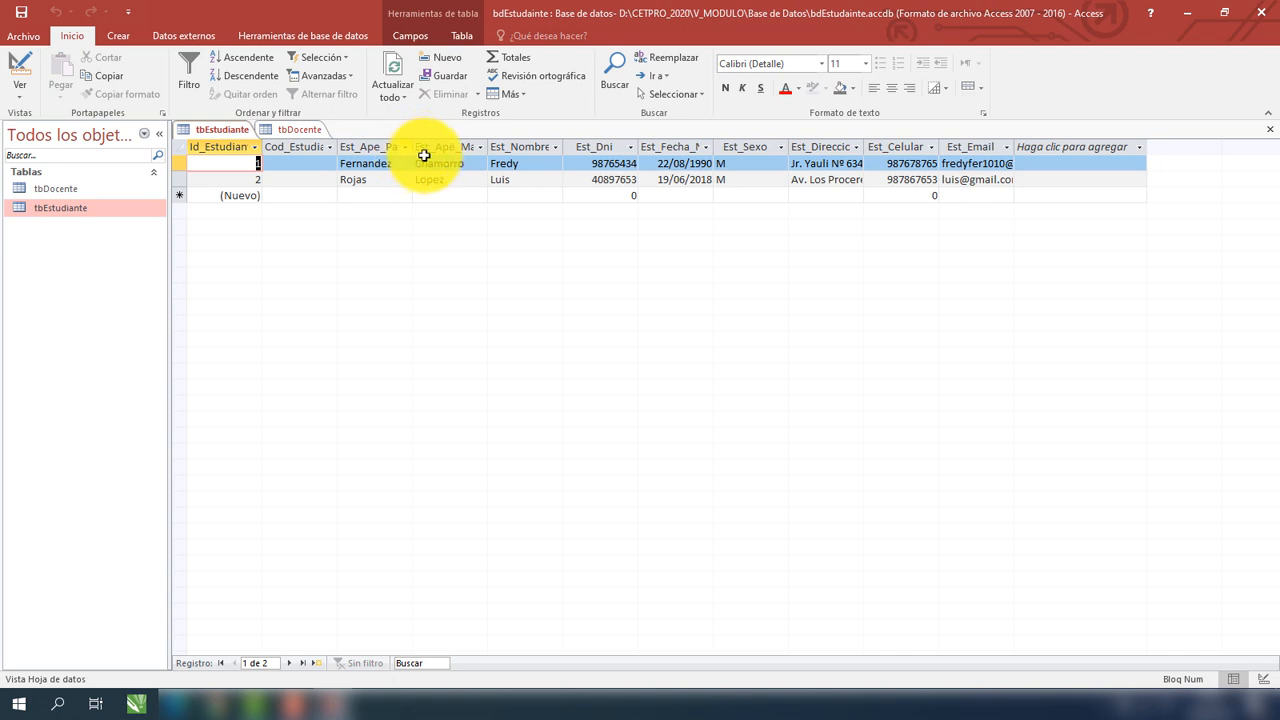
left_click(27, 96)
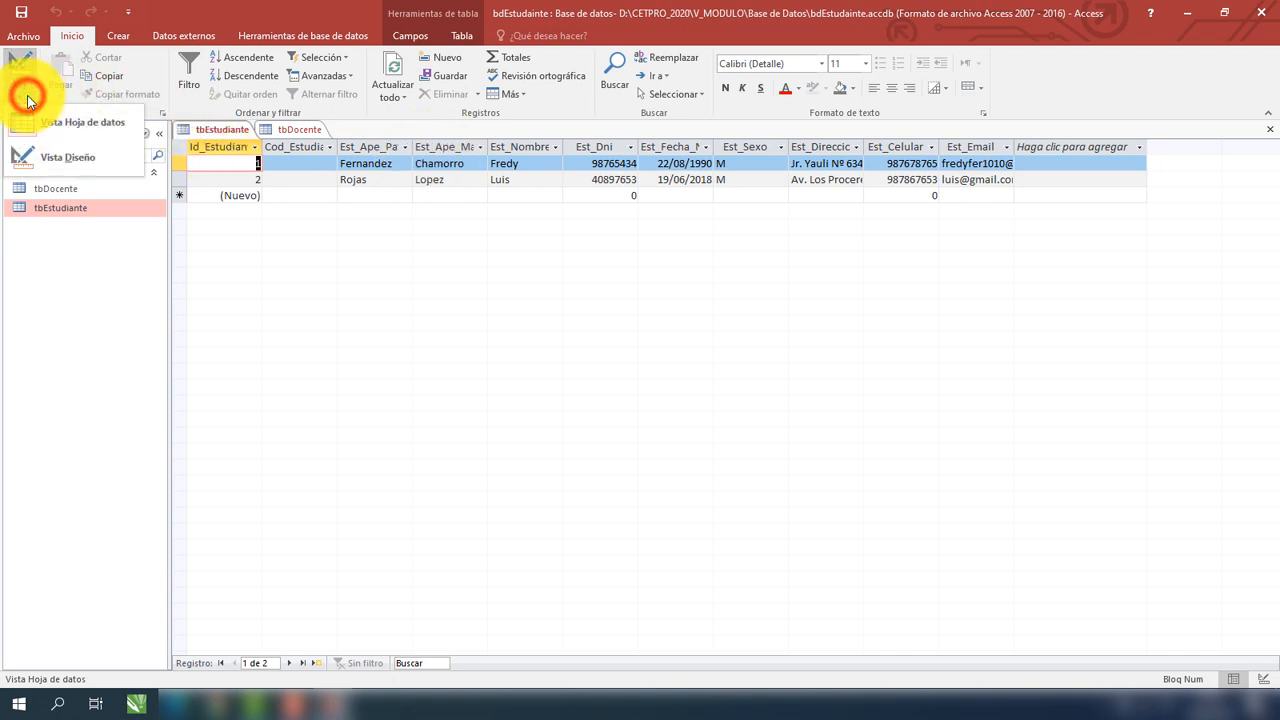
Rename the Est_Nombres field to Est_Nombre in Design view and save the design on closing.
left_click(54, 156)
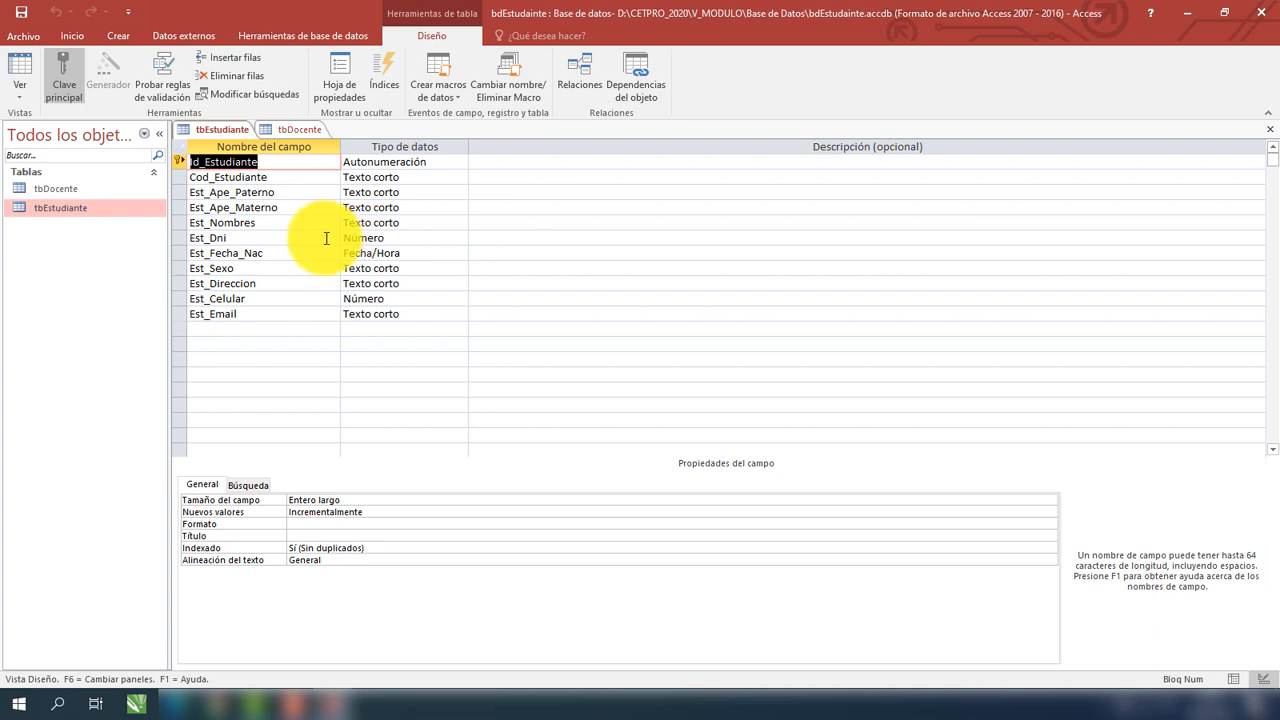
left_click(301, 131)
left_click(223, 129)
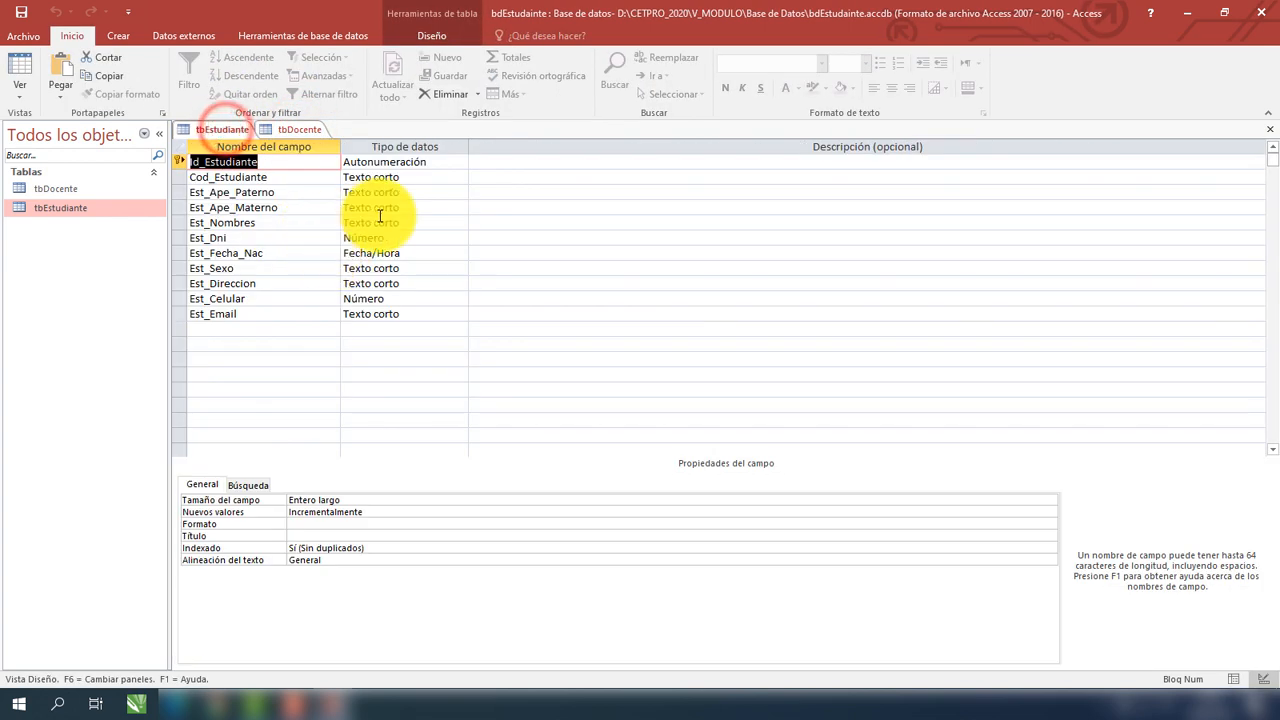
left_click(265, 222)
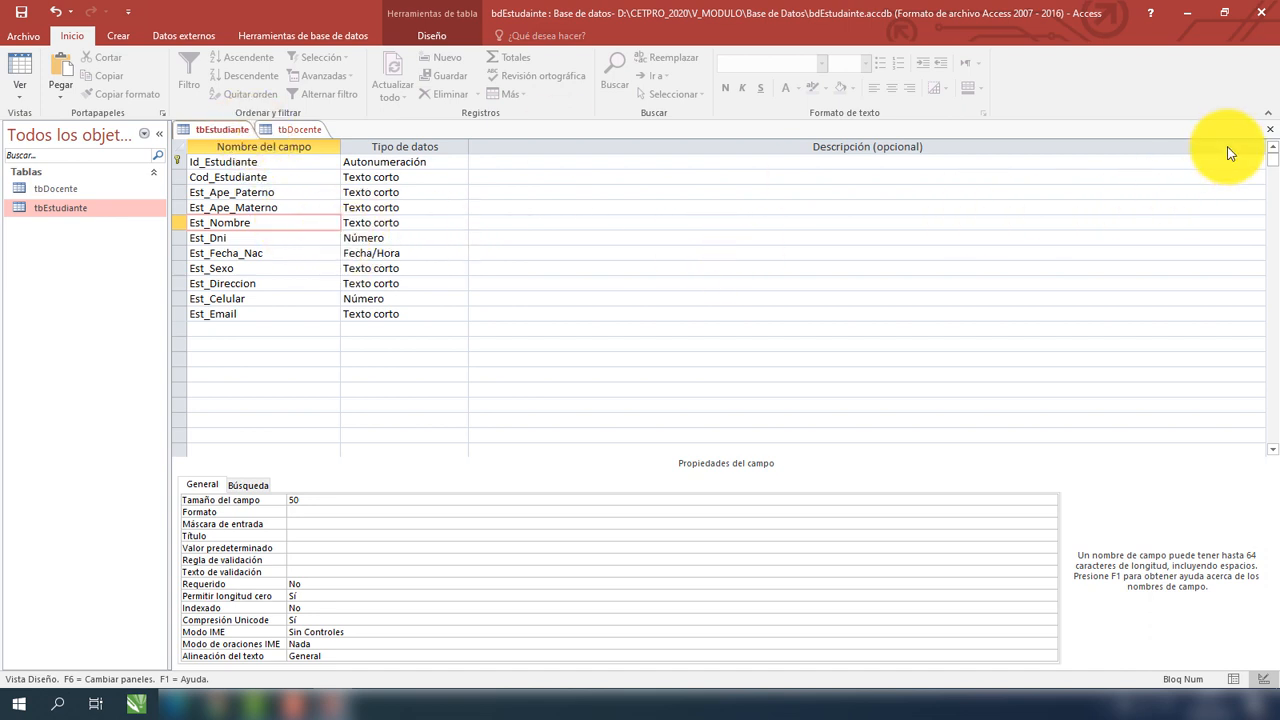
right_click(222, 130)
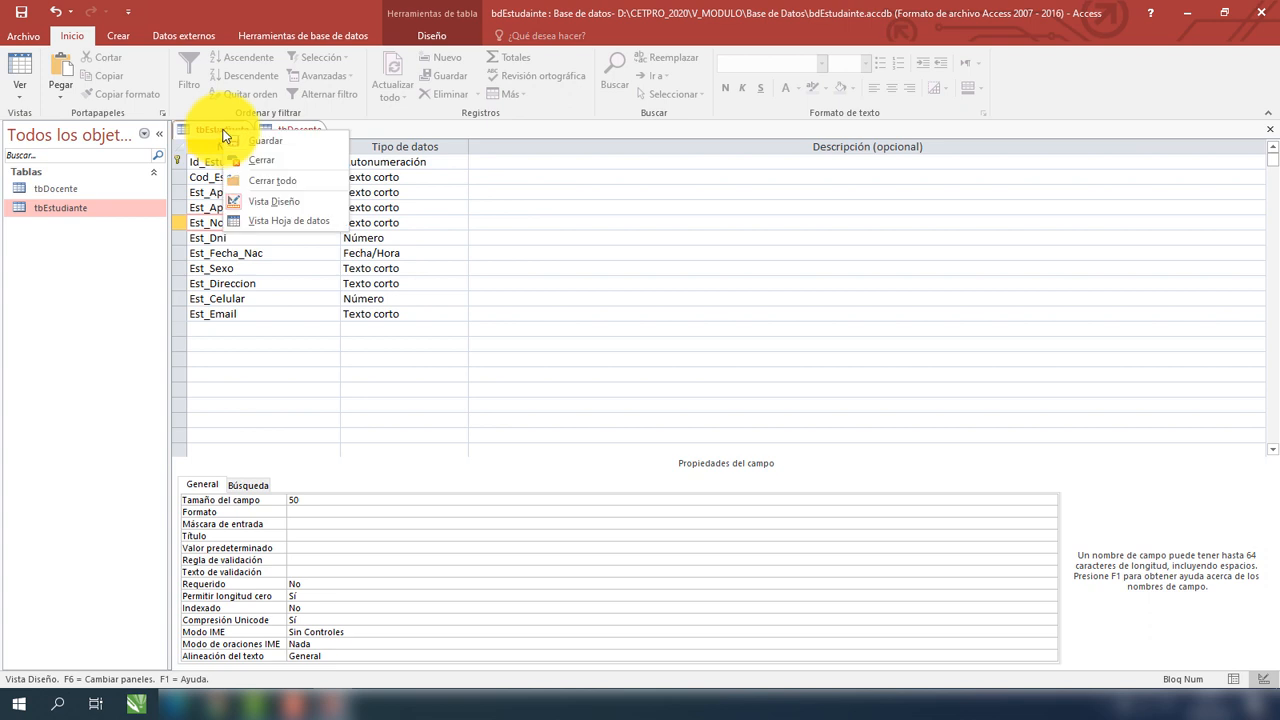
left_click(264, 162)
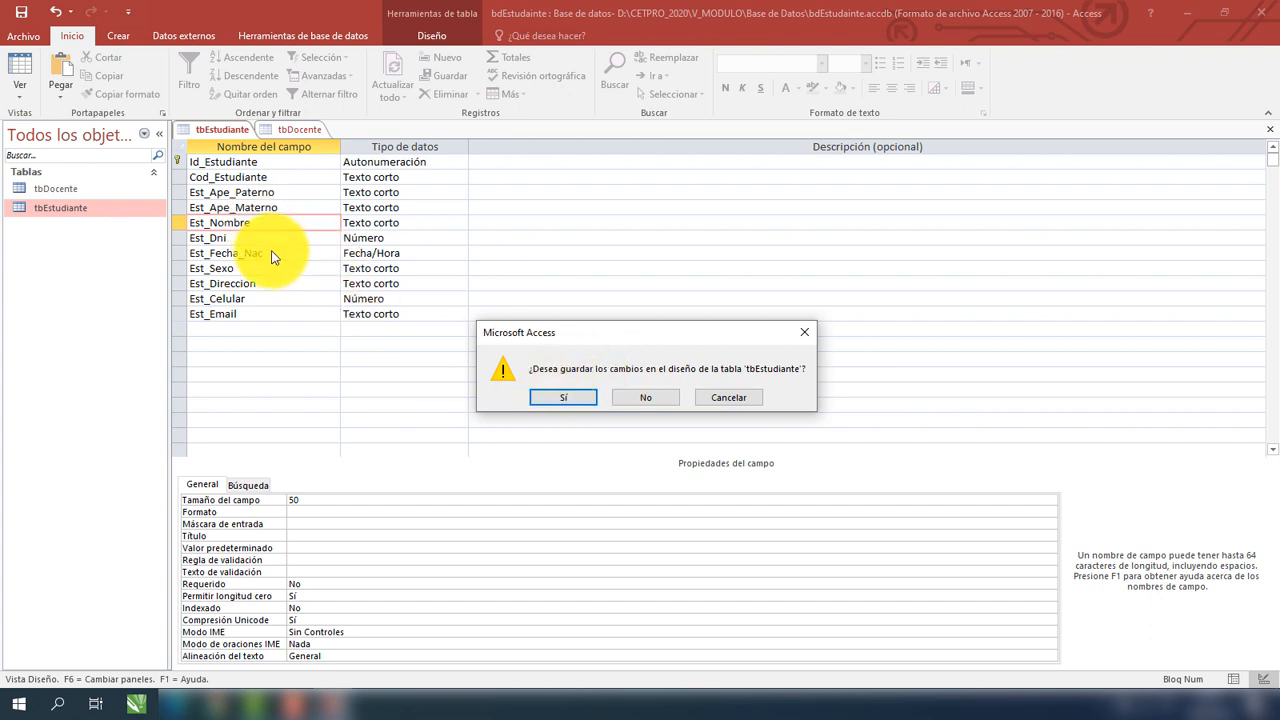
left_click(560, 397)
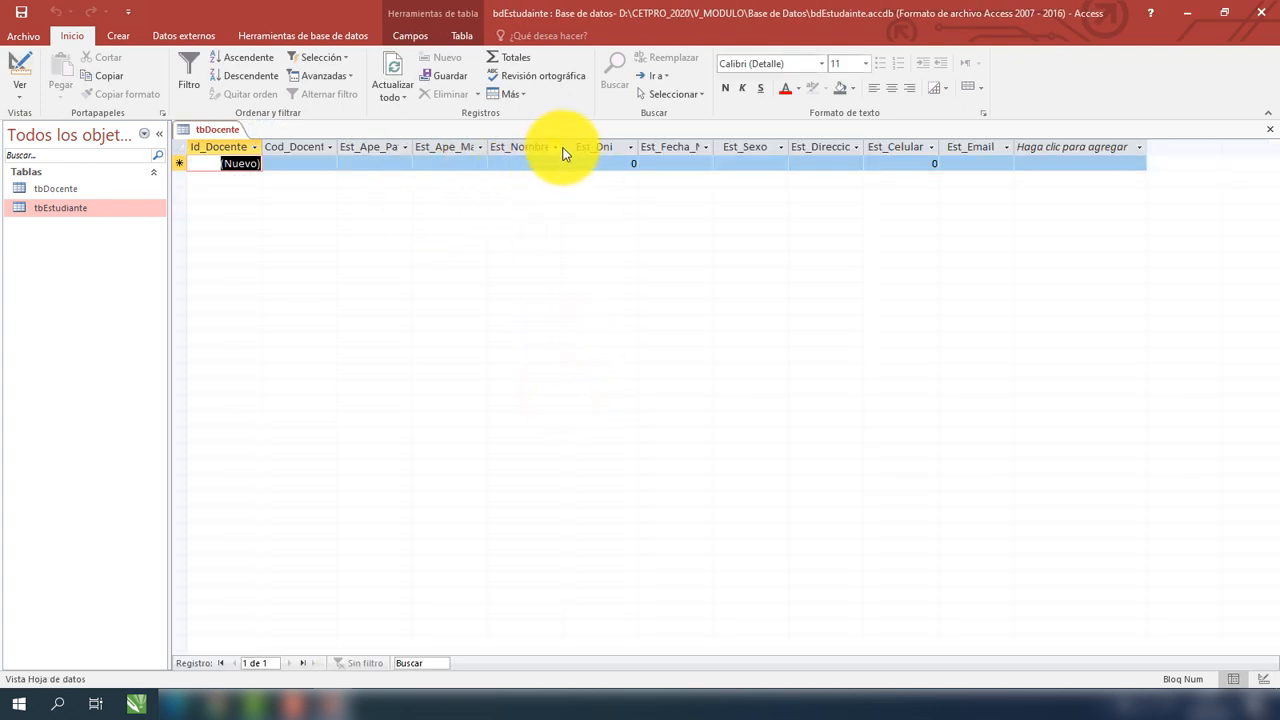
Widen the tbDocente Est_Nombres column and autofit tbEstudiante's Est_Nombre column to its heading.
left_click_drag(564, 146, 601, 146)
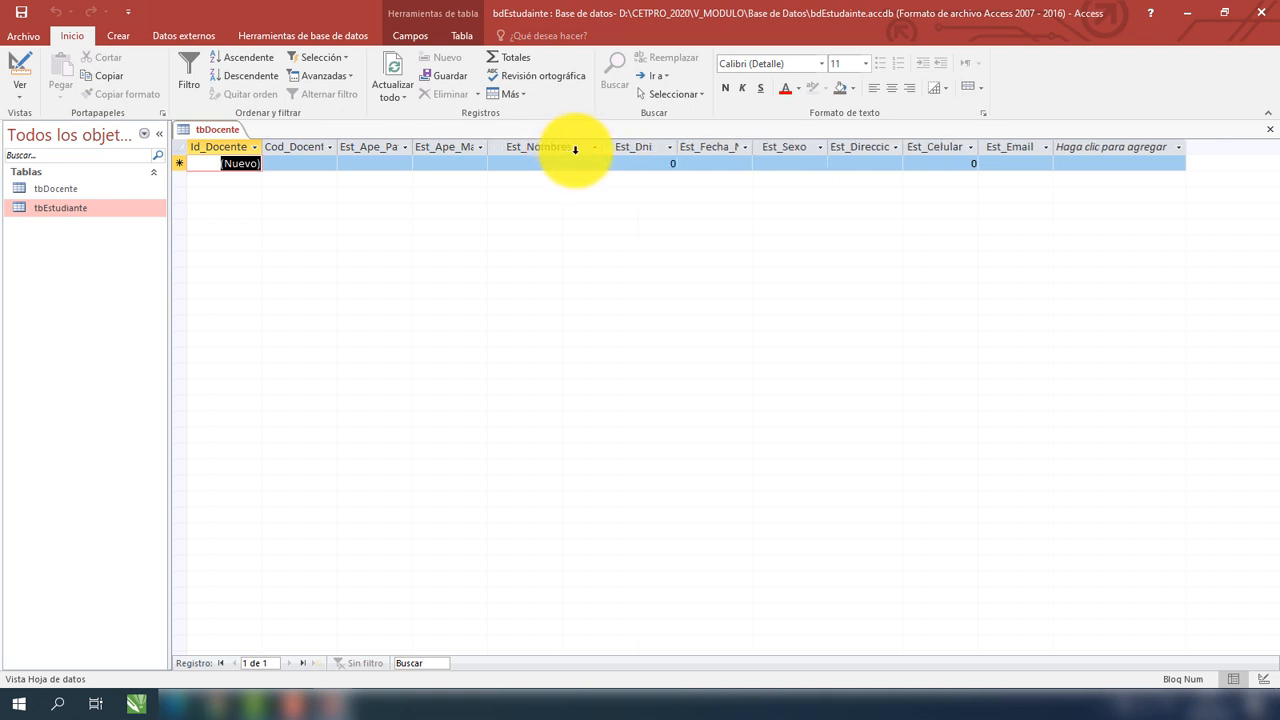
left_click(78, 190)
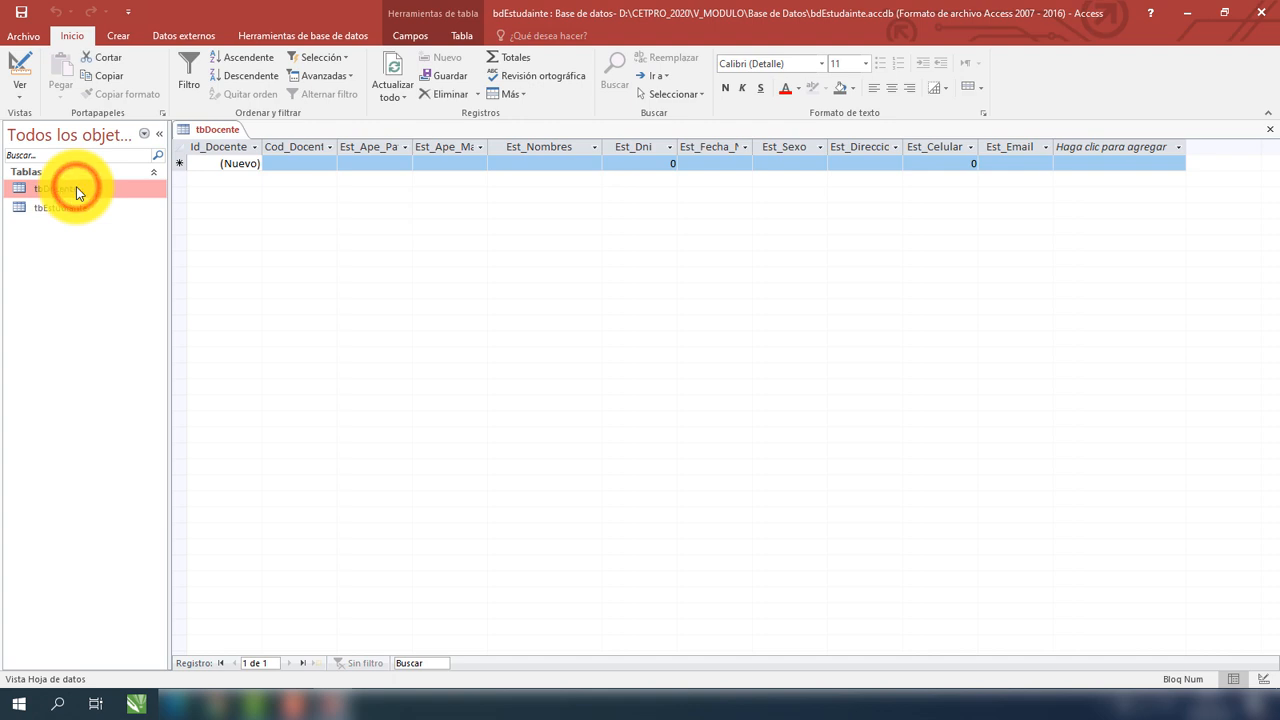
left_click(77, 189)
left_click(78, 190)
double_click(50, 208)
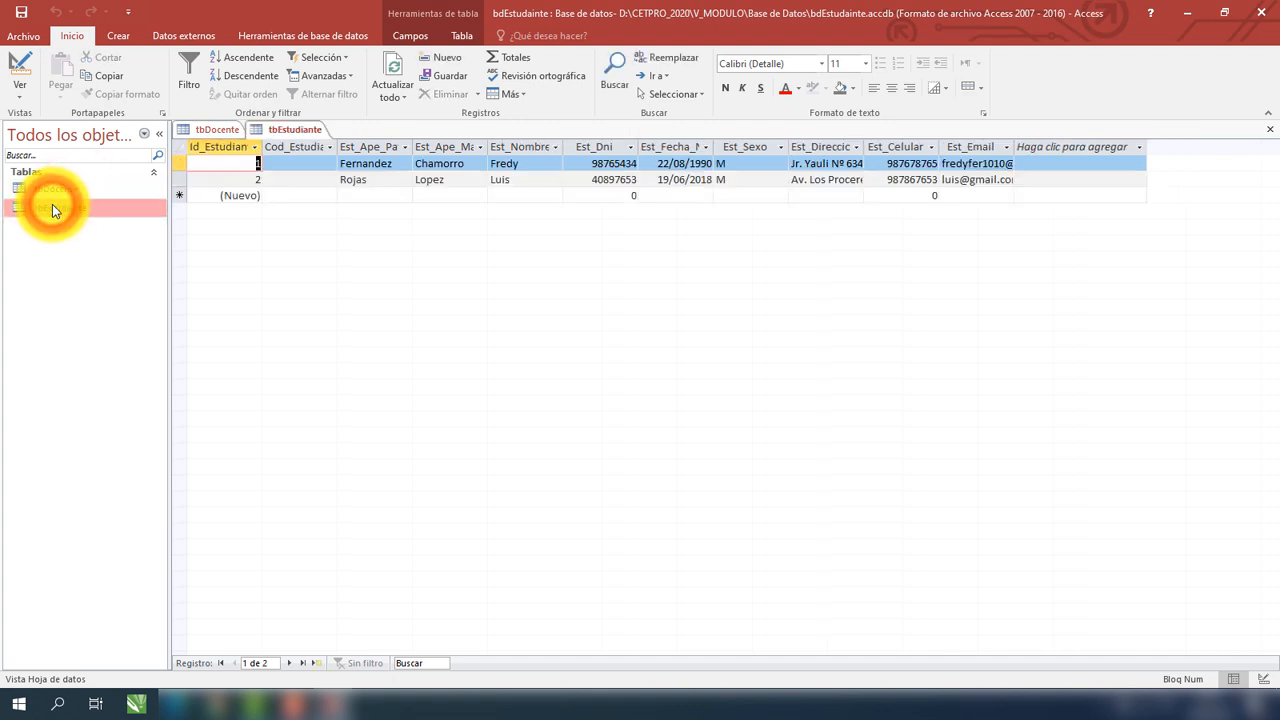
double_click(564, 148)
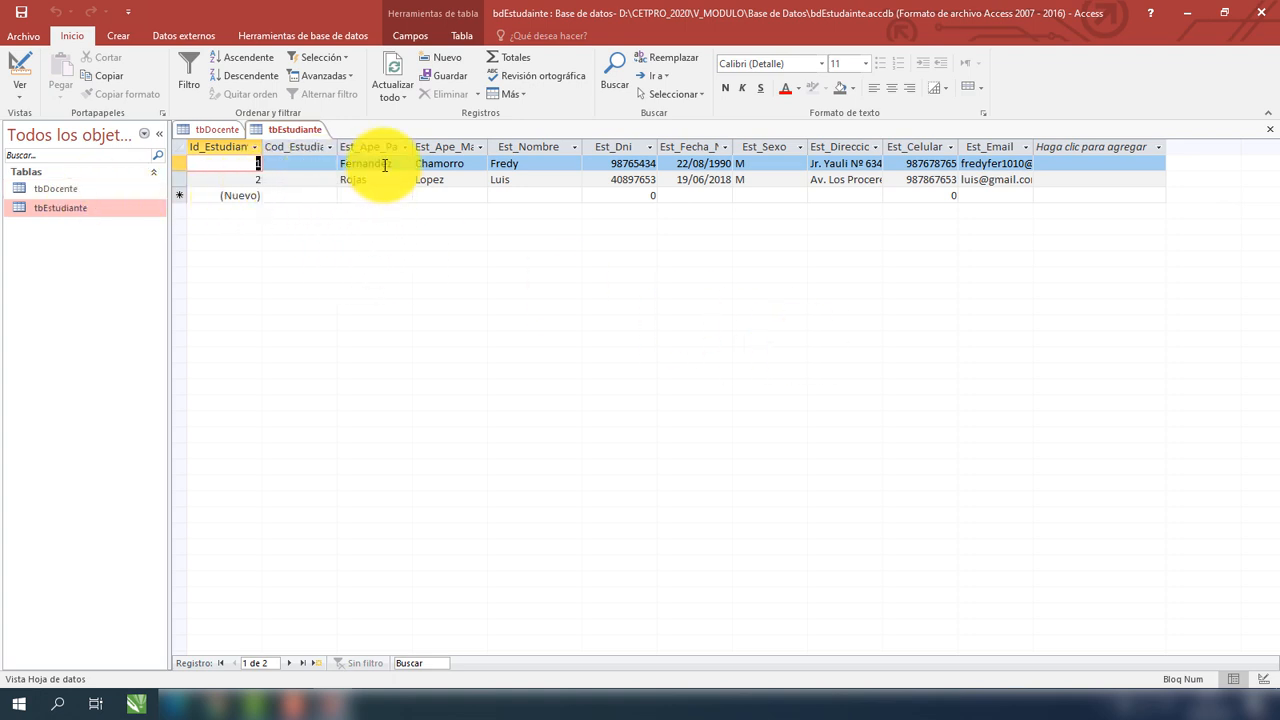
Quit Access, saving the layout changes to tbDocente and tbEstudiante.
left_click(68, 188)
left_click(66, 207)
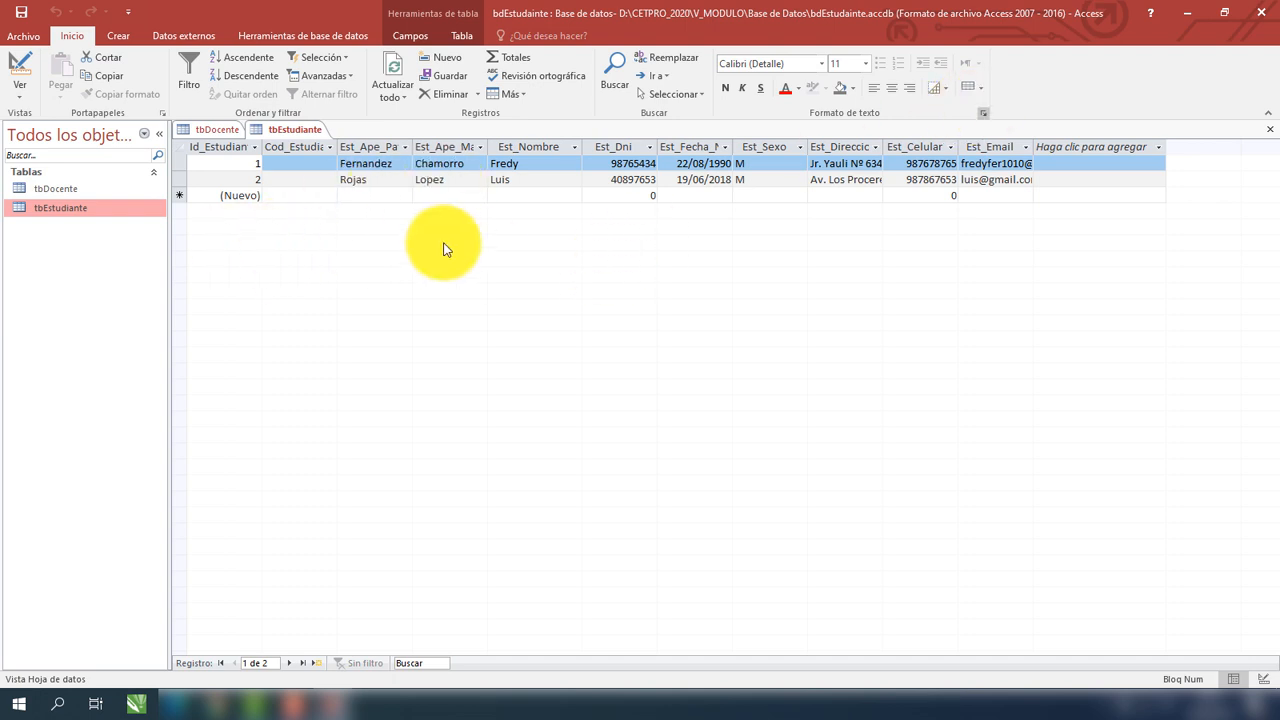
left_click(1266, 13)
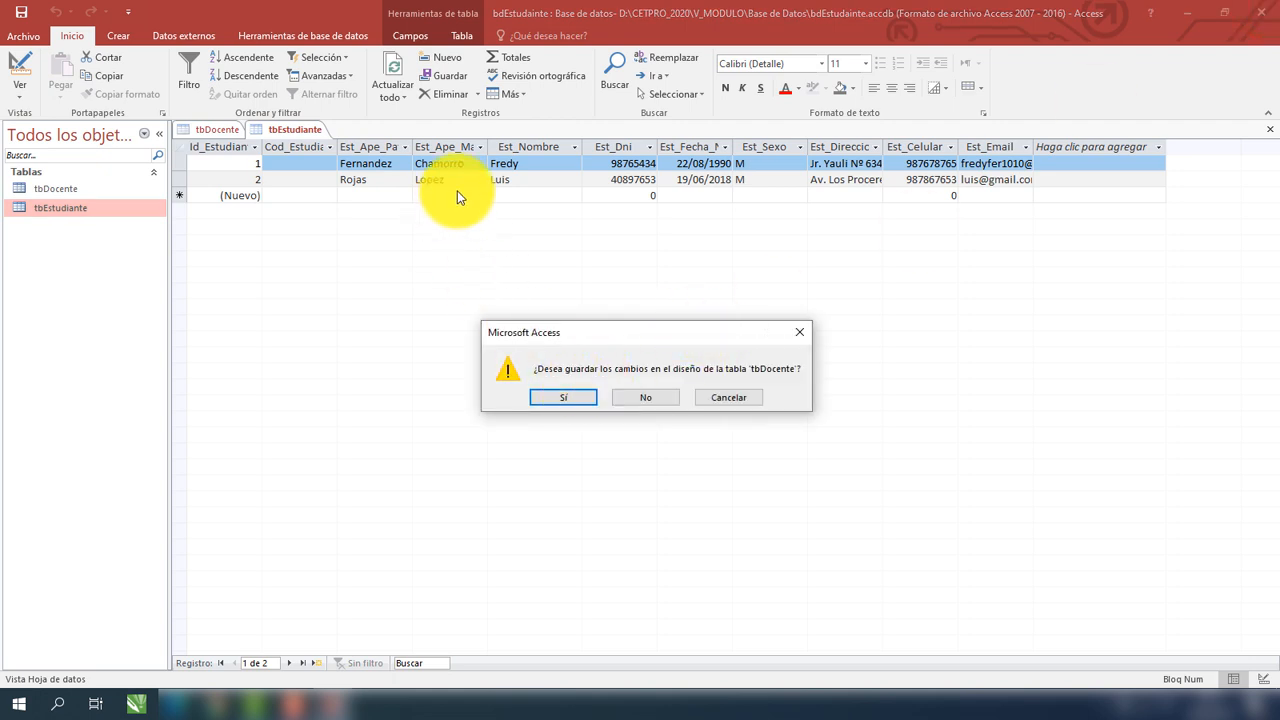
left_click(565, 397)
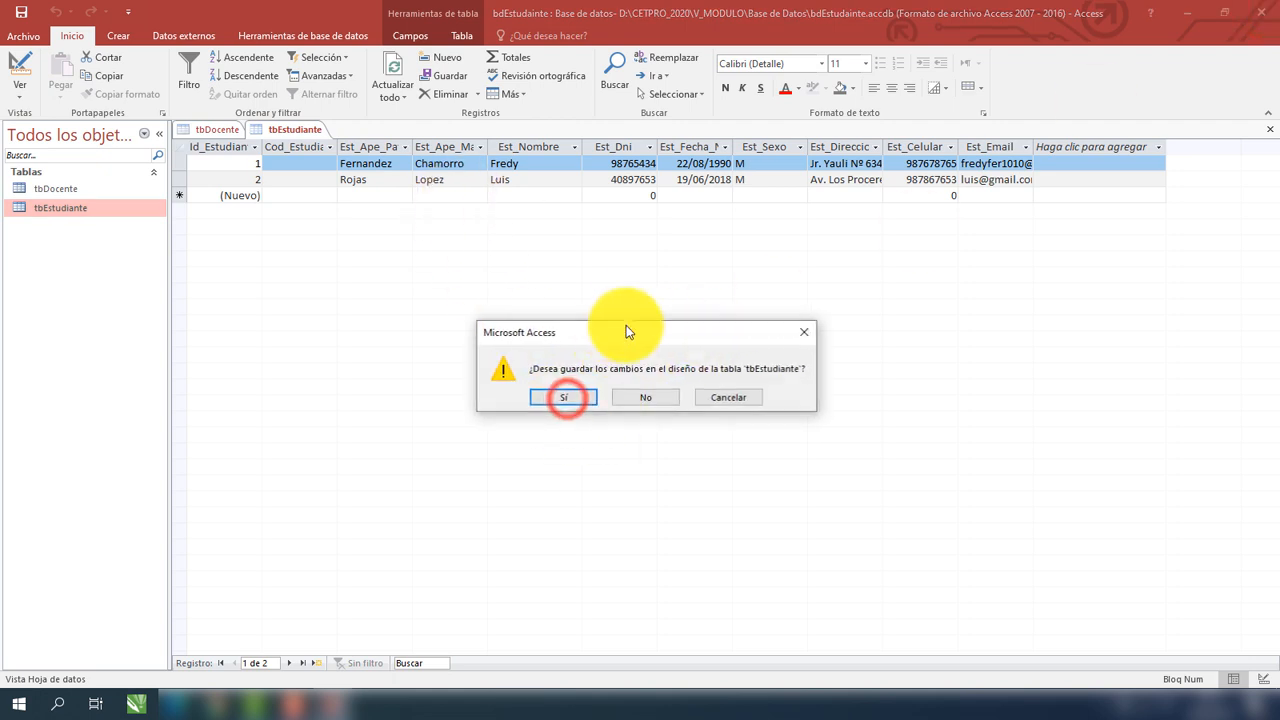
left_click(572, 398)
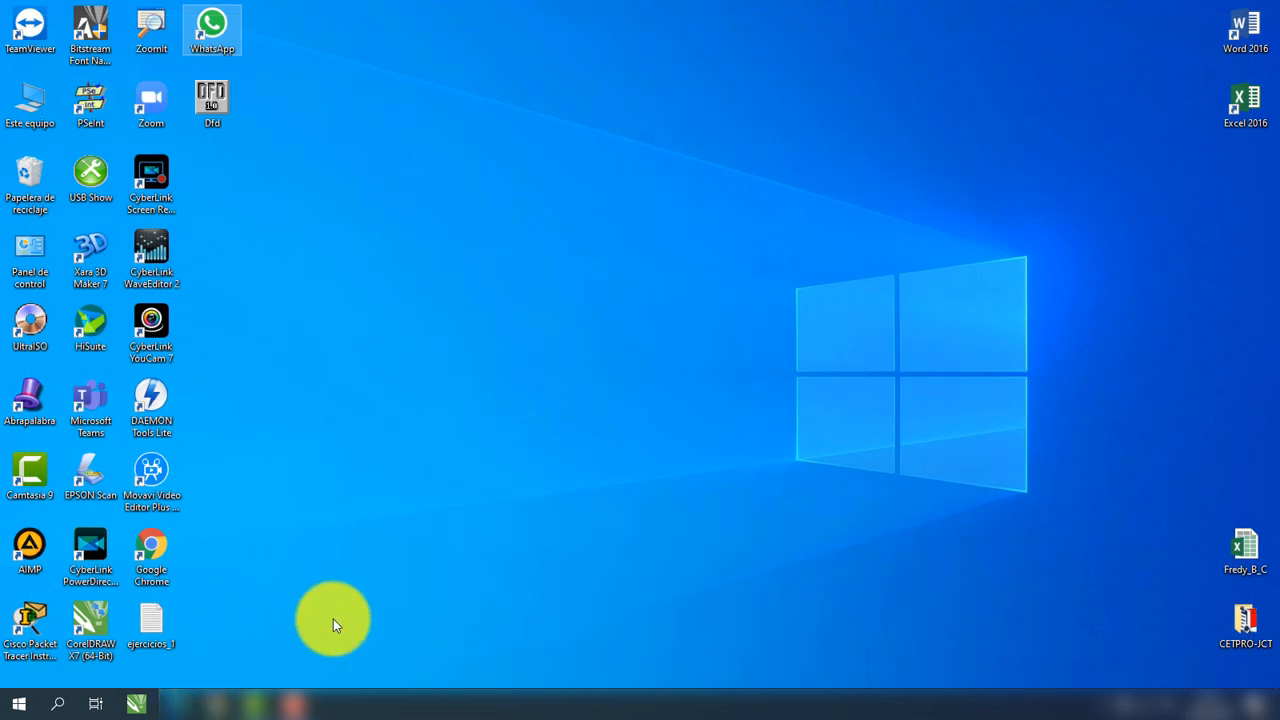
Open the bdEstudiante database from D:\CETPRO_2020\V_MODULO\Base de Datos.
key("super+e")
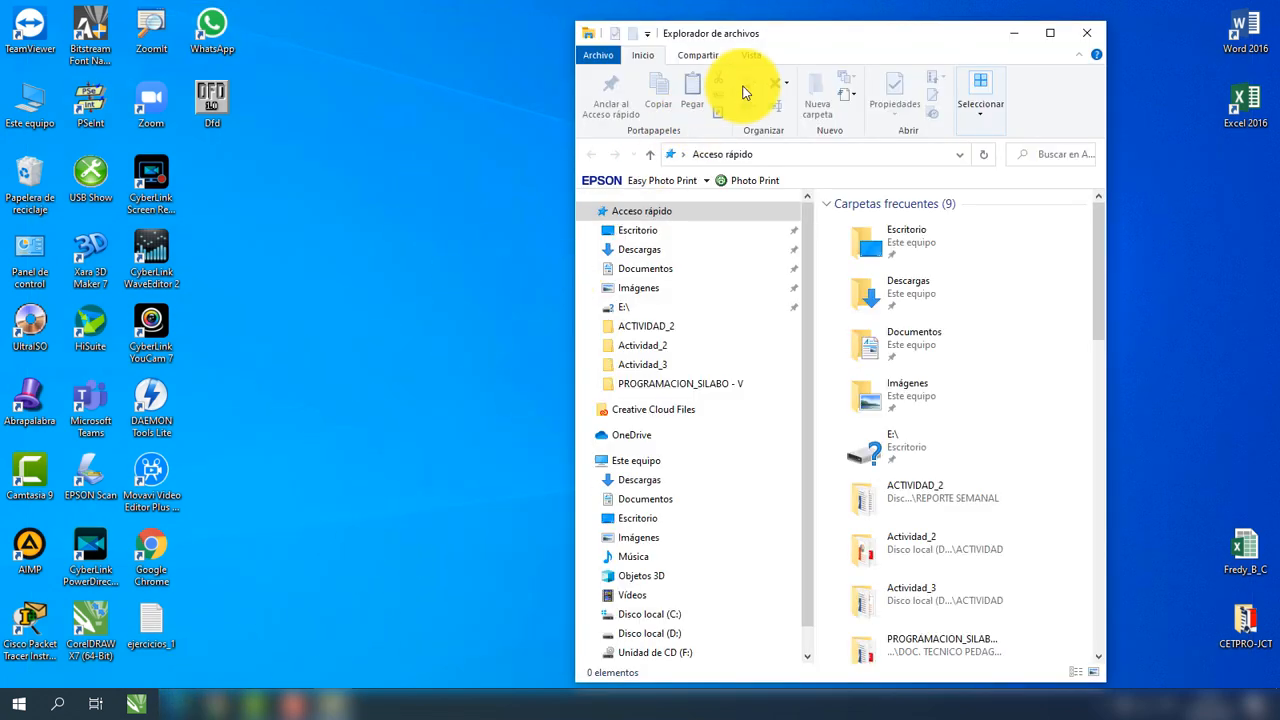
double_click(794, 38)
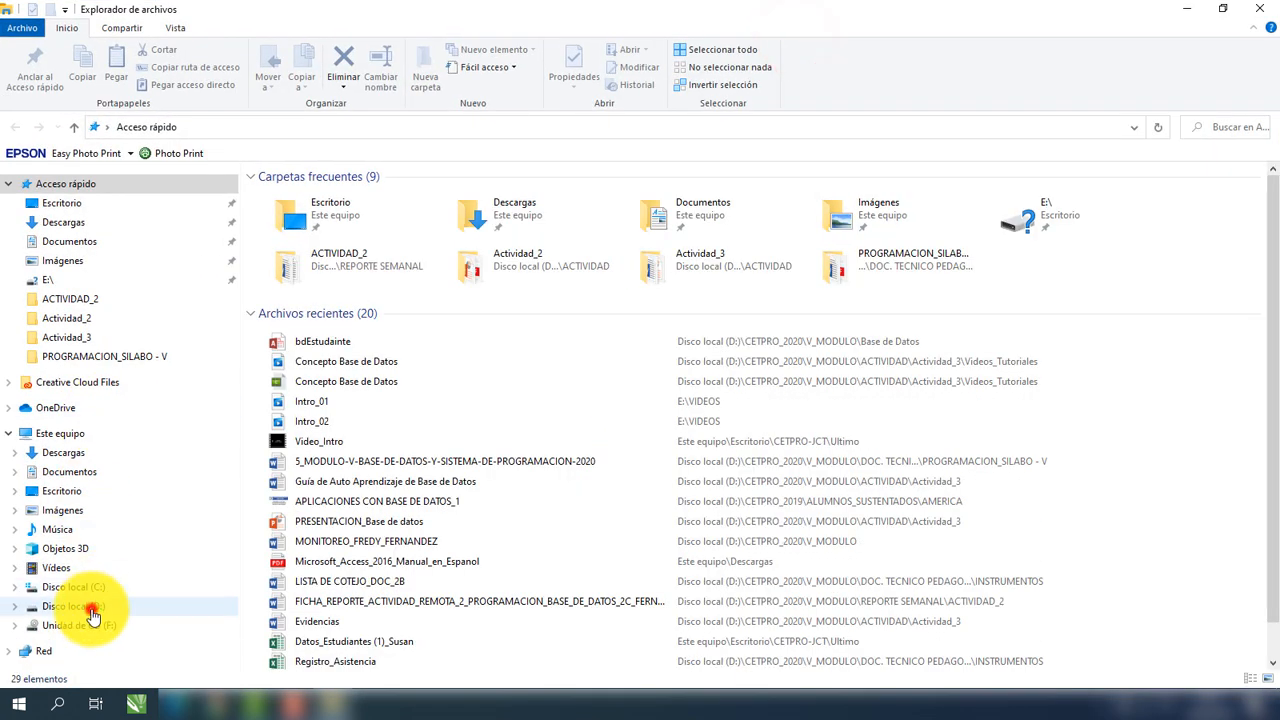
left_click(73, 606)
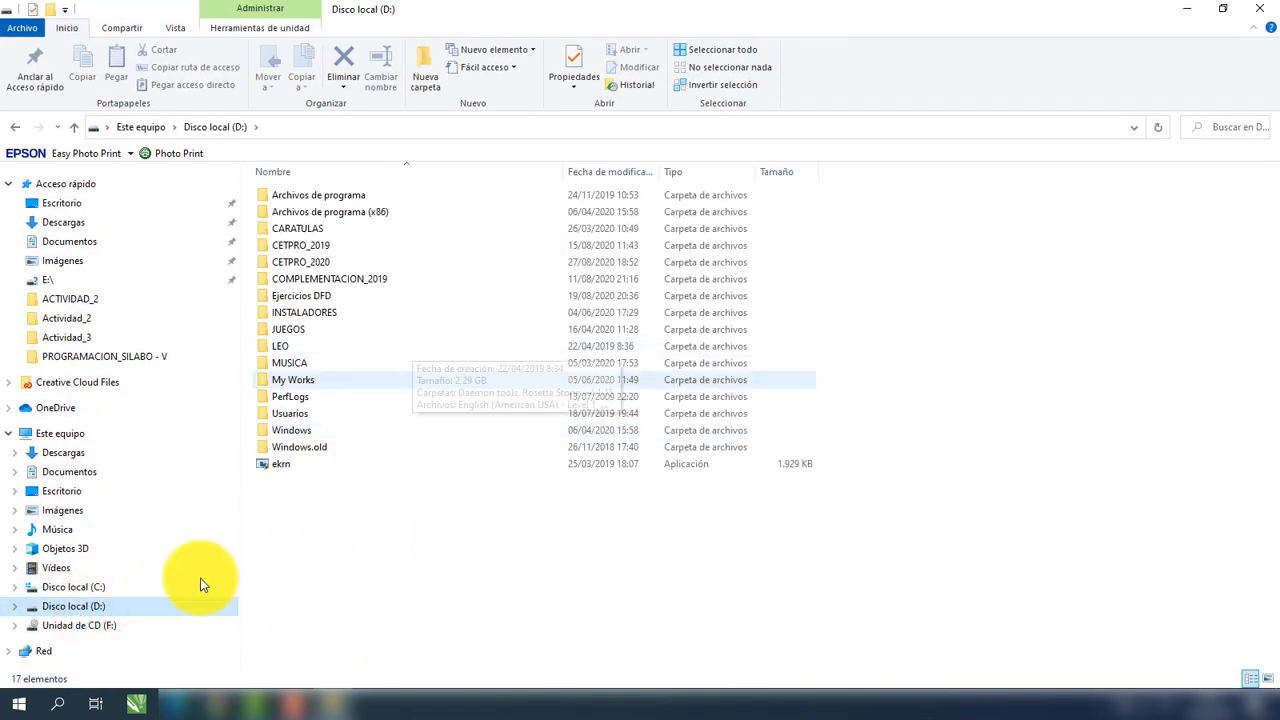
double_click(361, 265)
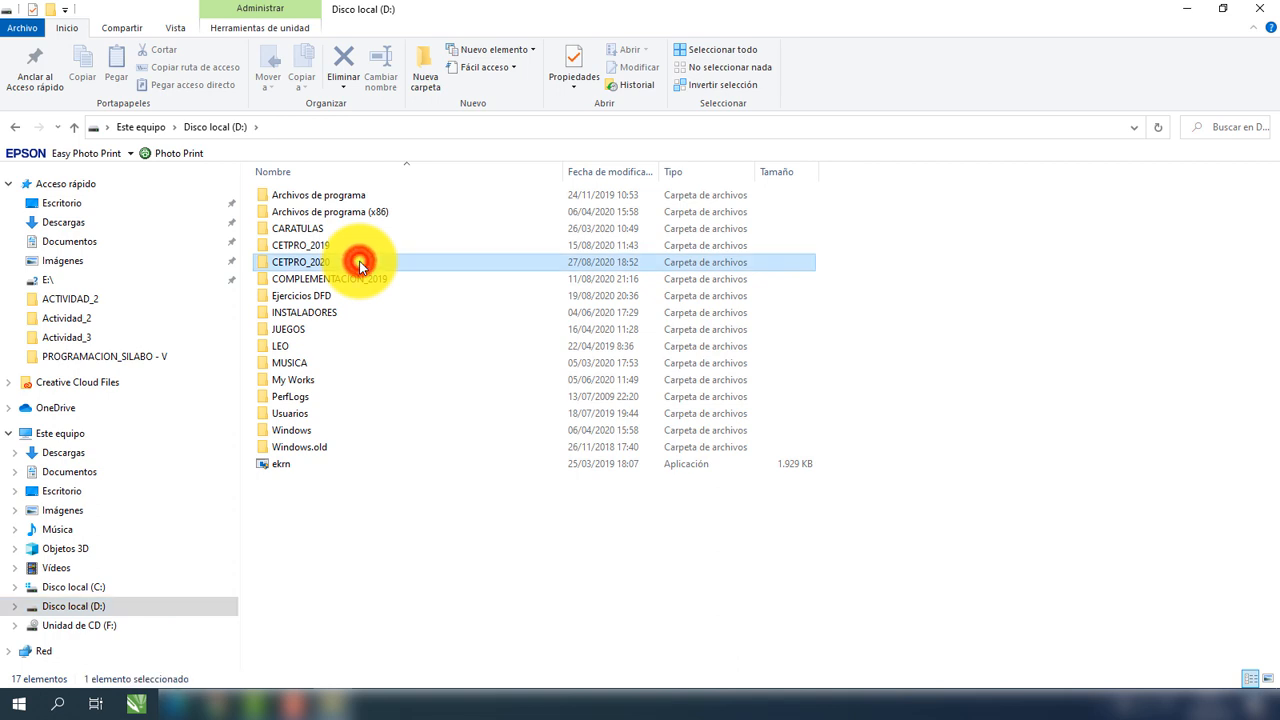
double_click(335, 229)
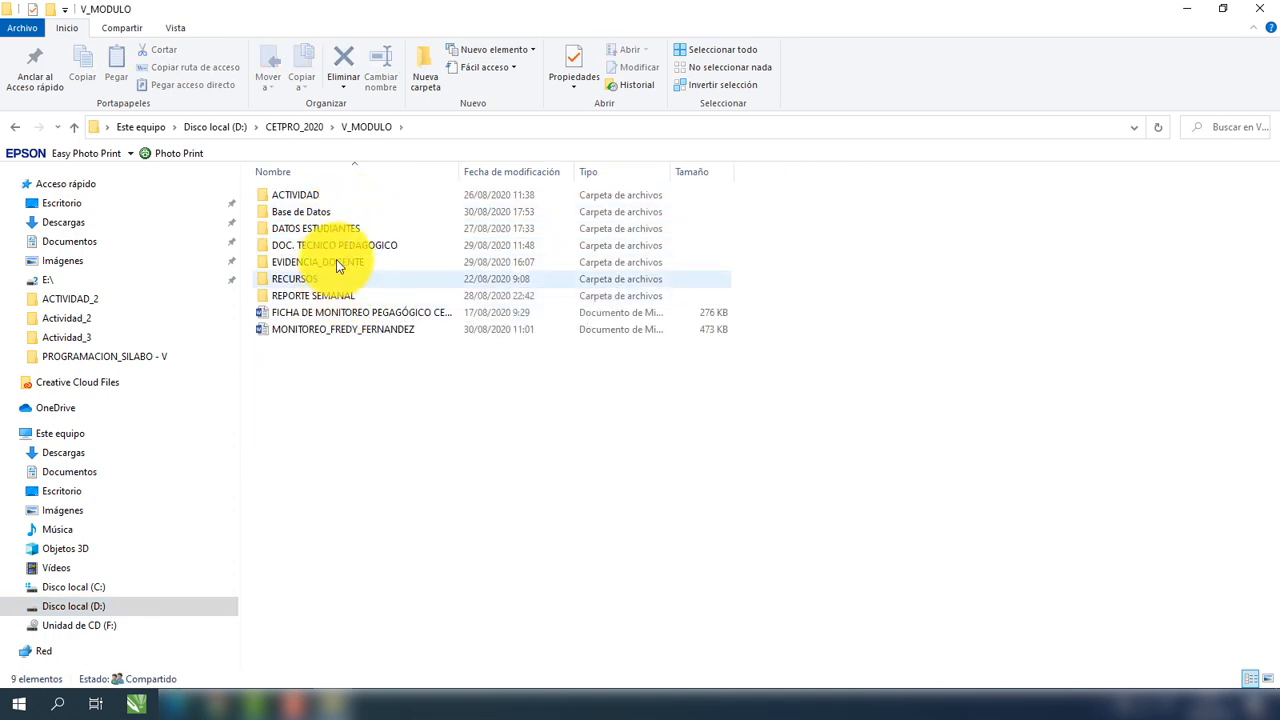
left_click(350, 214)
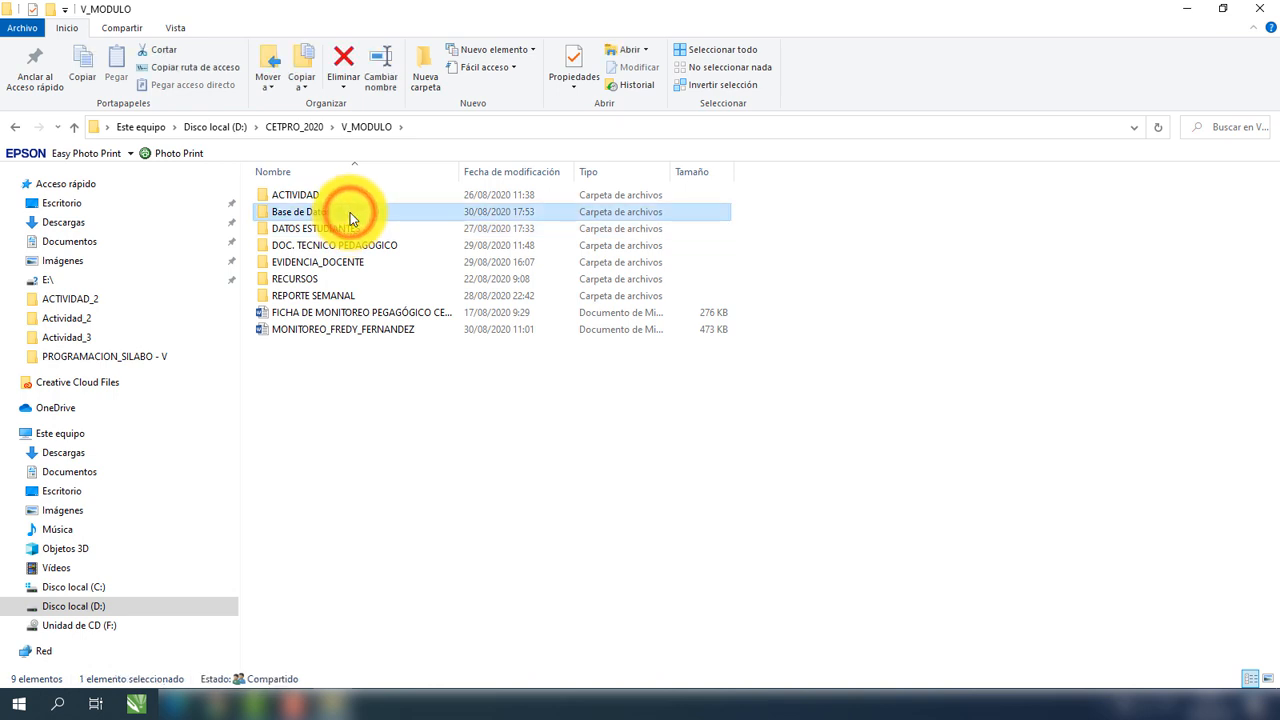
double_click(348, 215)
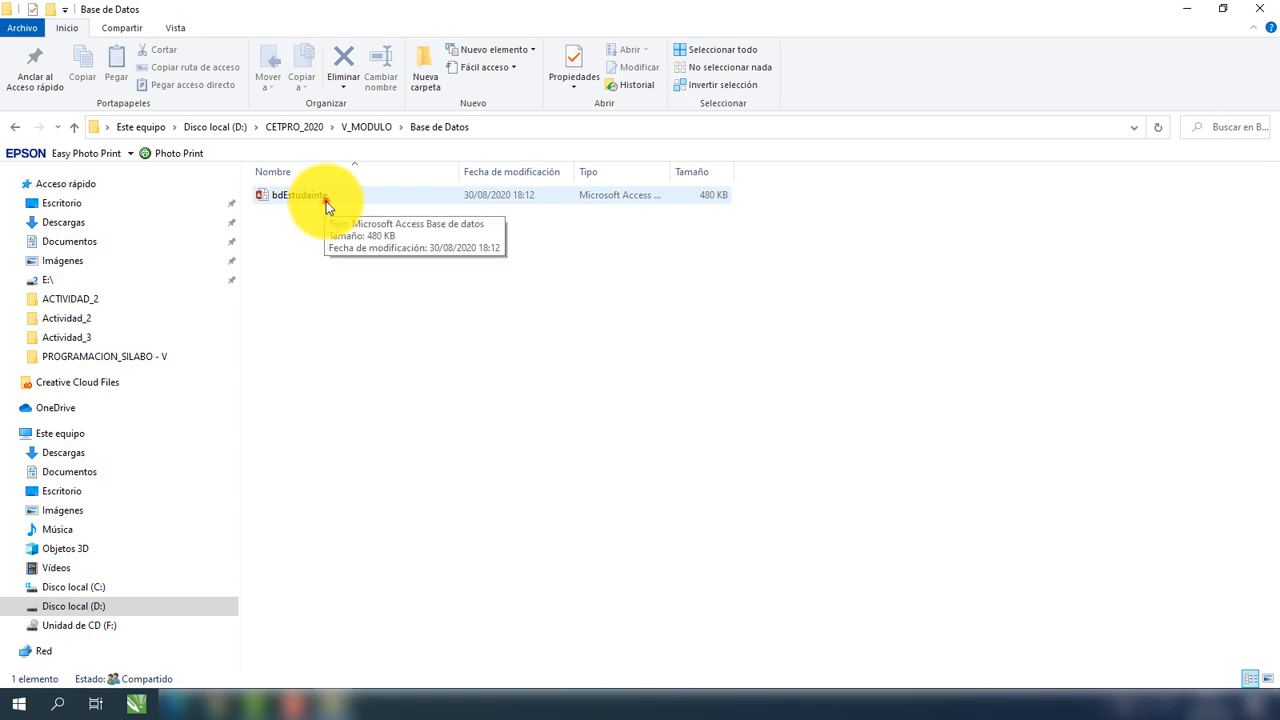
left_click(326, 201)
double_click(326, 201)
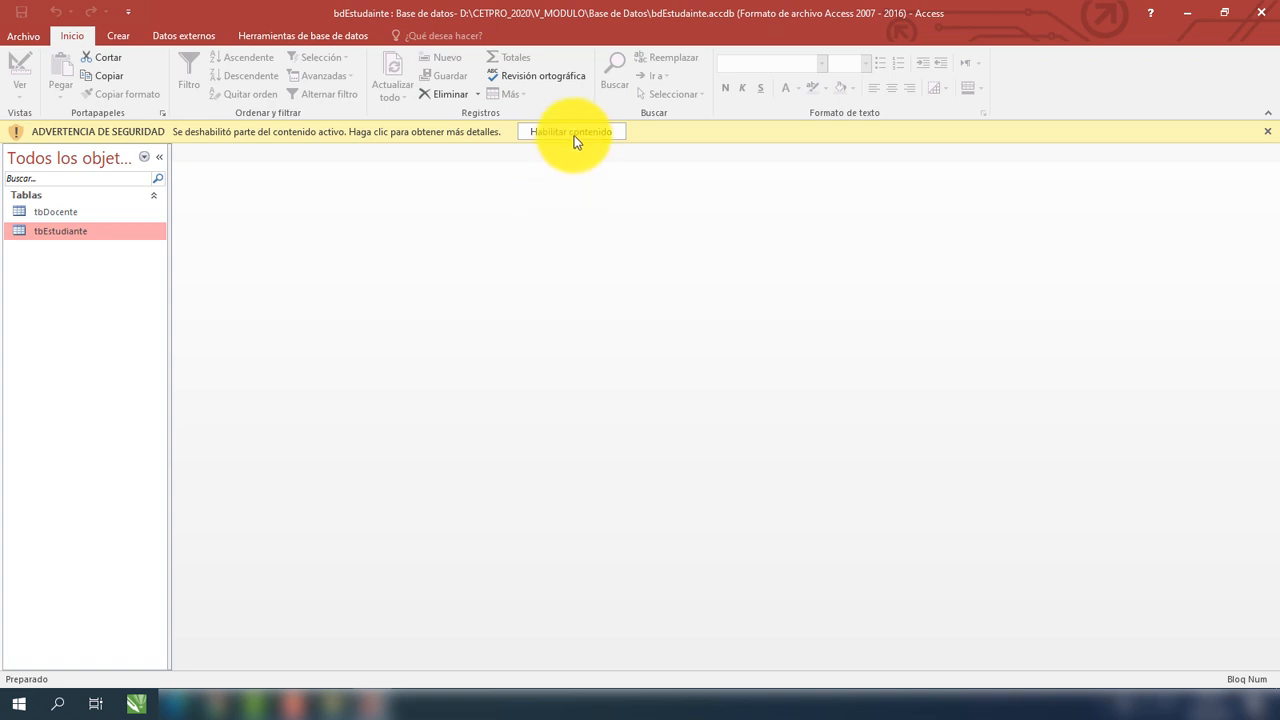
Enable content, check tbEstudiante's records and design view, then quit Access.
left_click(575, 134)
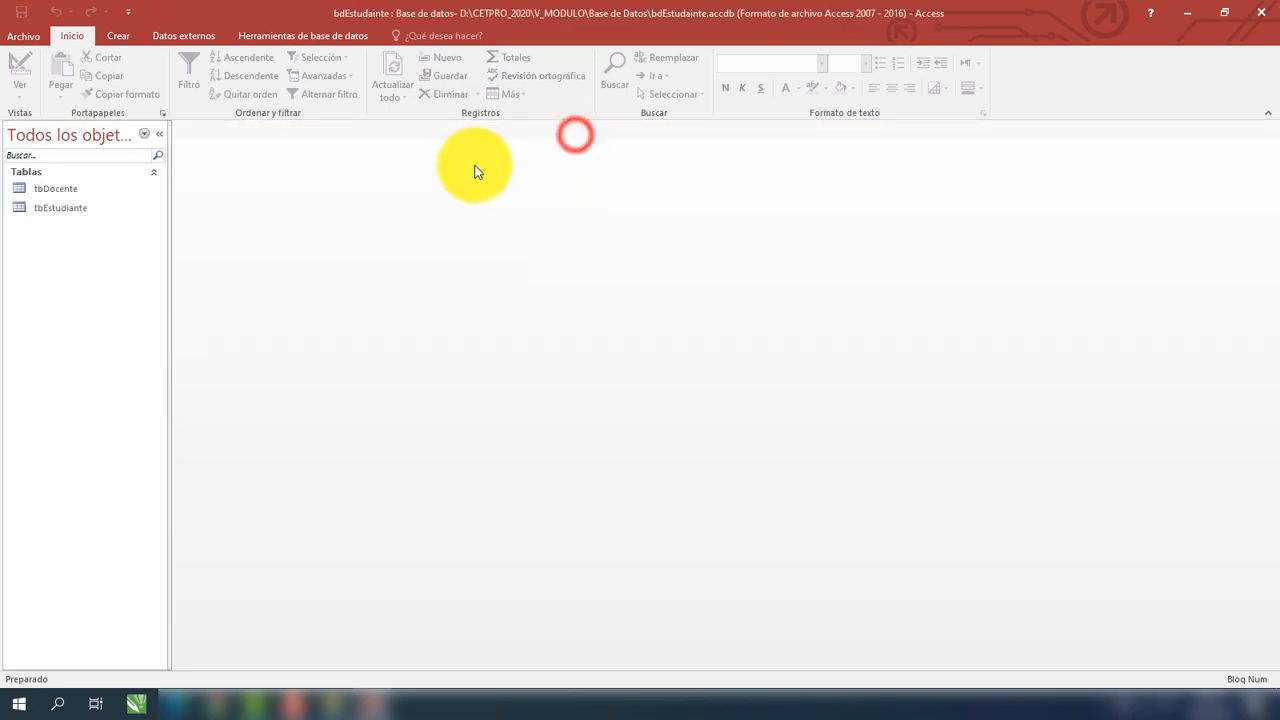
double_click(62, 207)
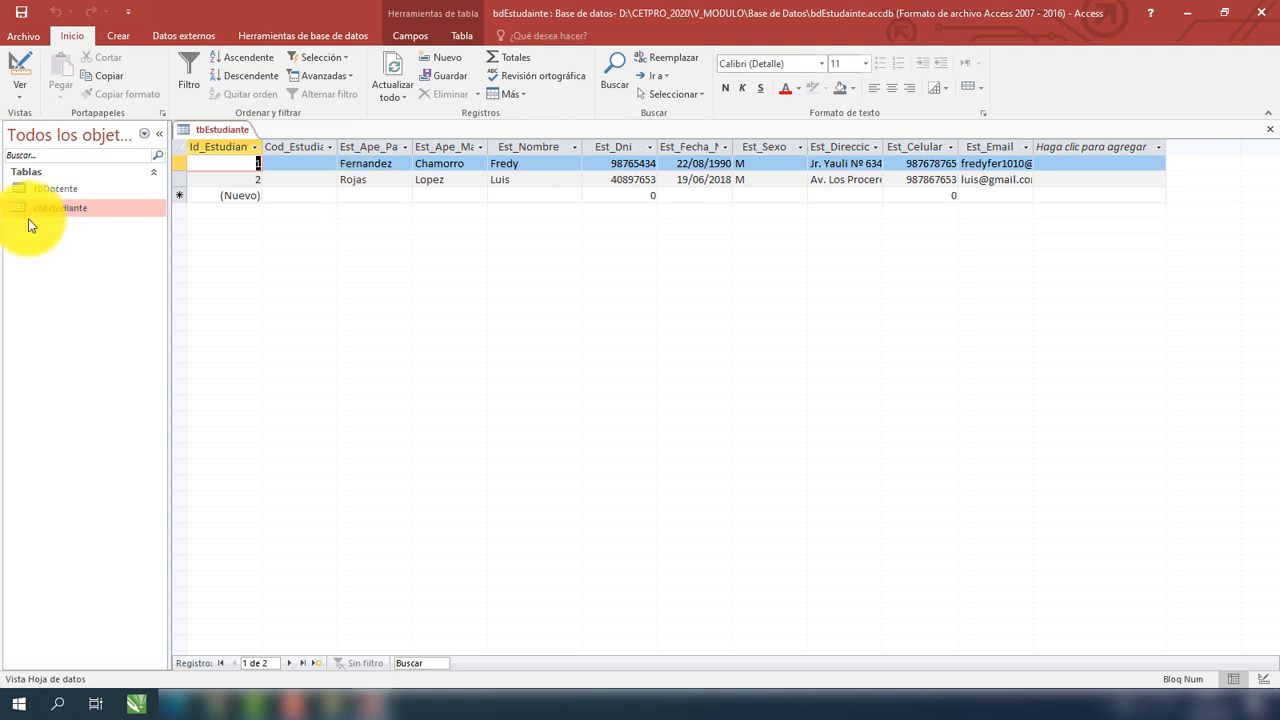
left_click(24, 96)
left_click(37, 154)
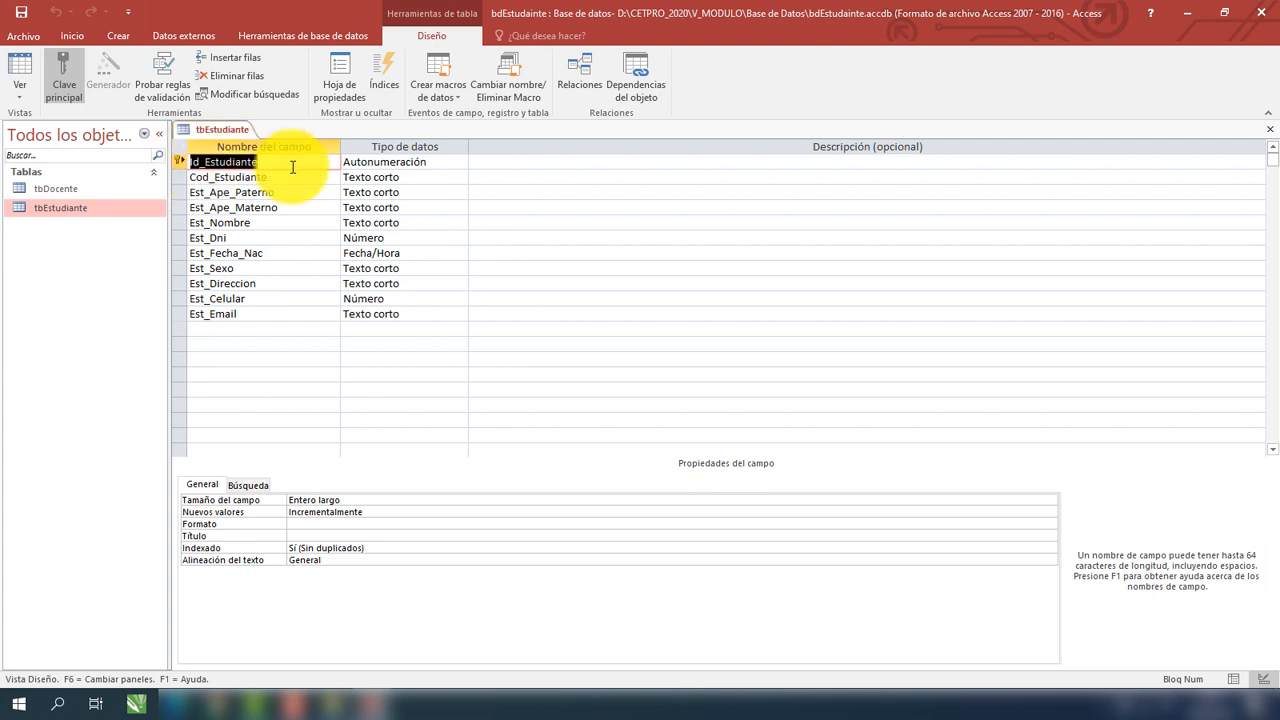
double_click(69, 205)
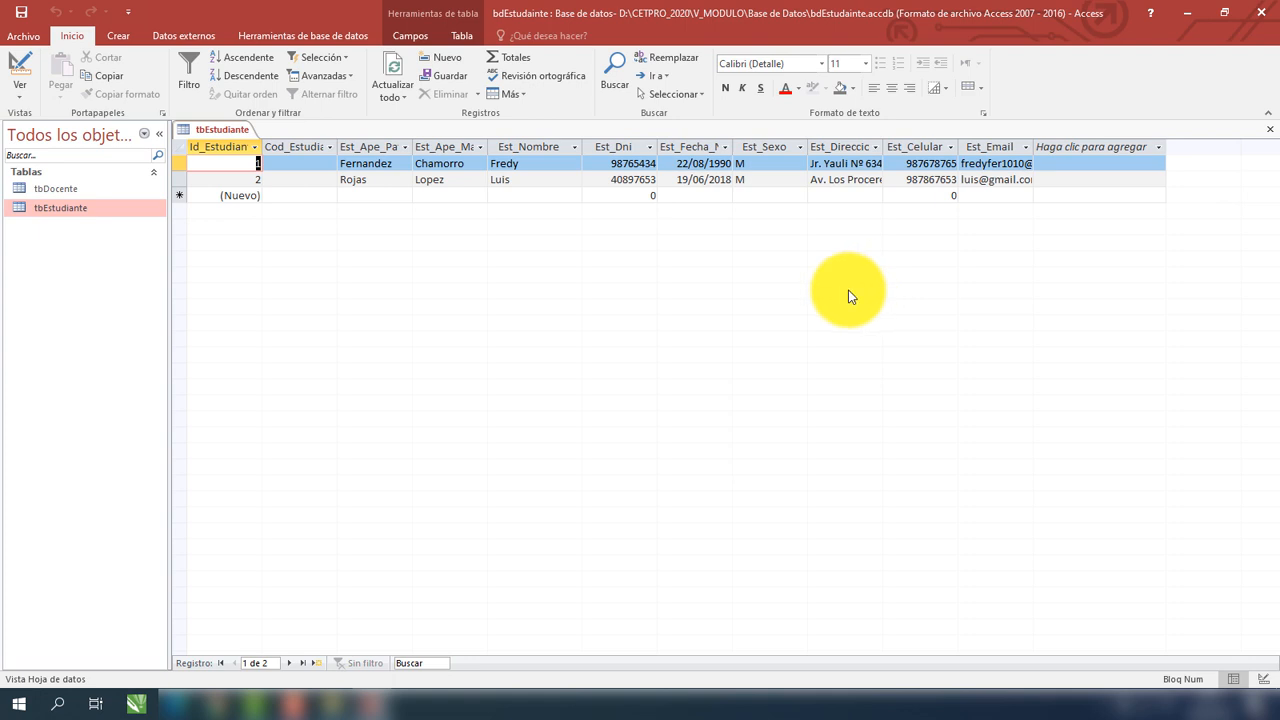
left_click(1270, 14)
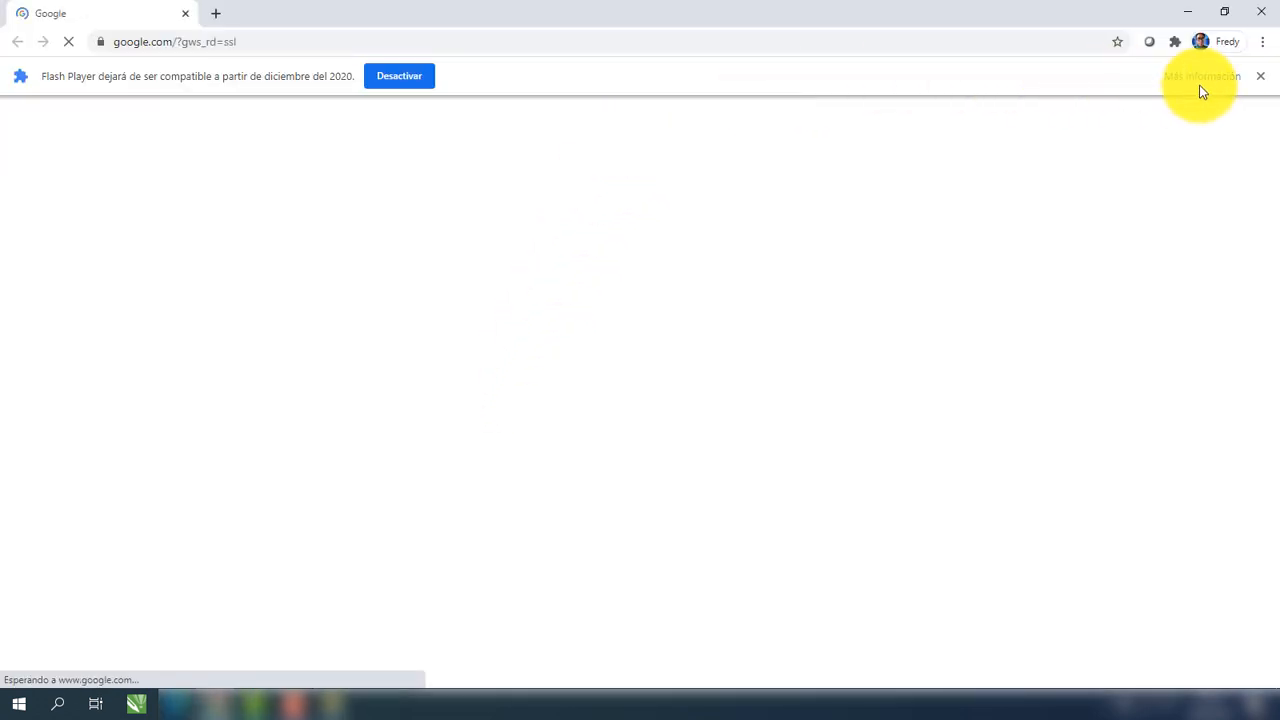
Dismiss the Flash notice, go to the Gmail inbox and show the Google apps grid.
left_click(1257, 78)
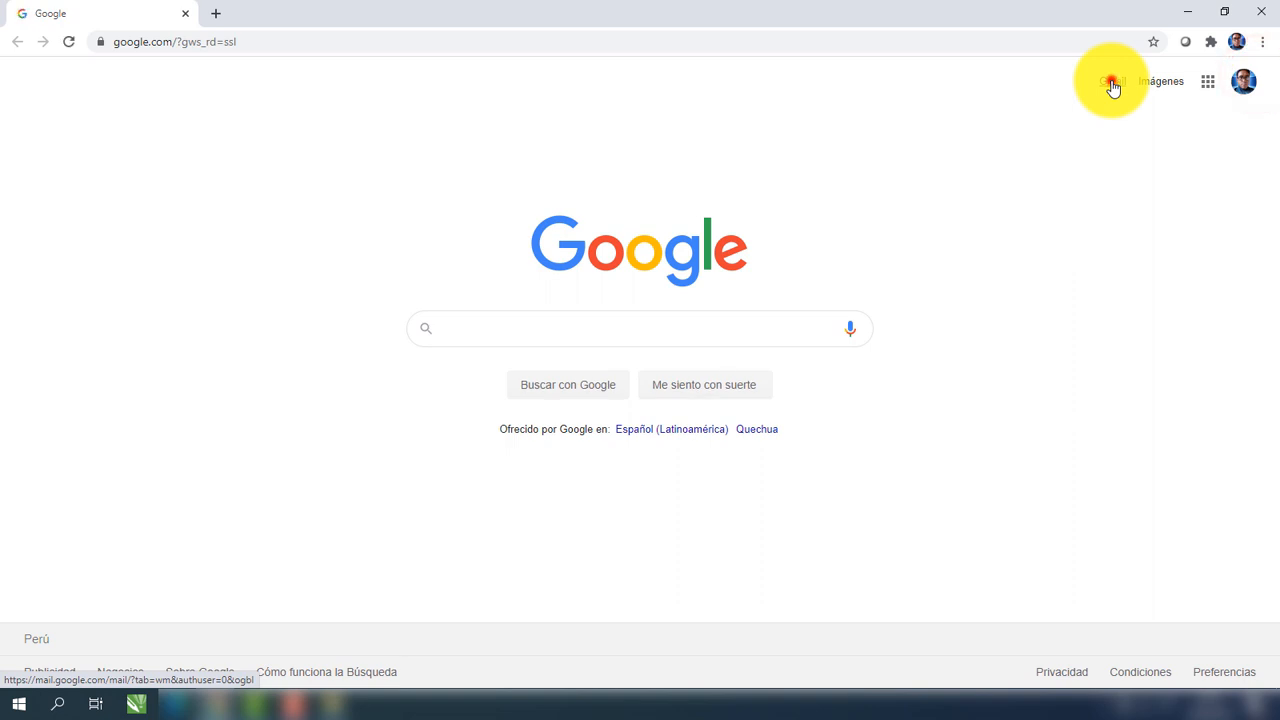
left_click(1112, 84)
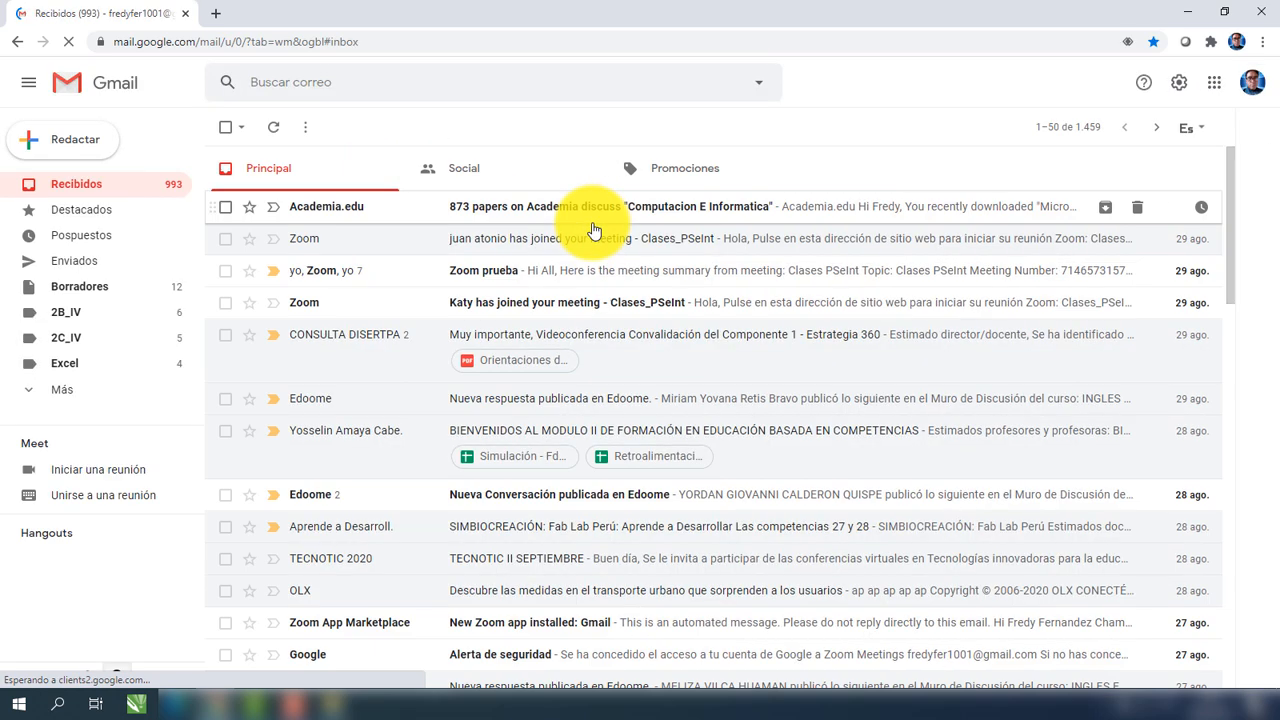
left_click(1215, 86)
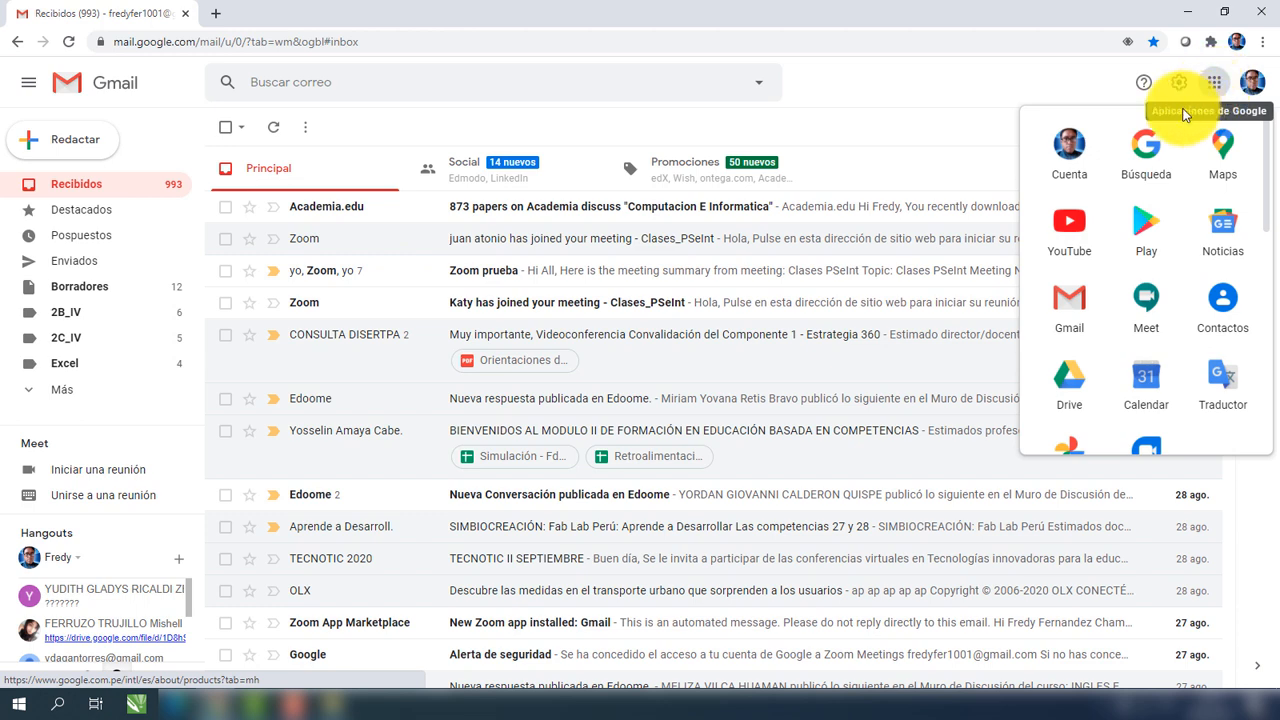
Launch Google Drive from Gmail's apps panel to show My Drive.
left_click(1075, 392)
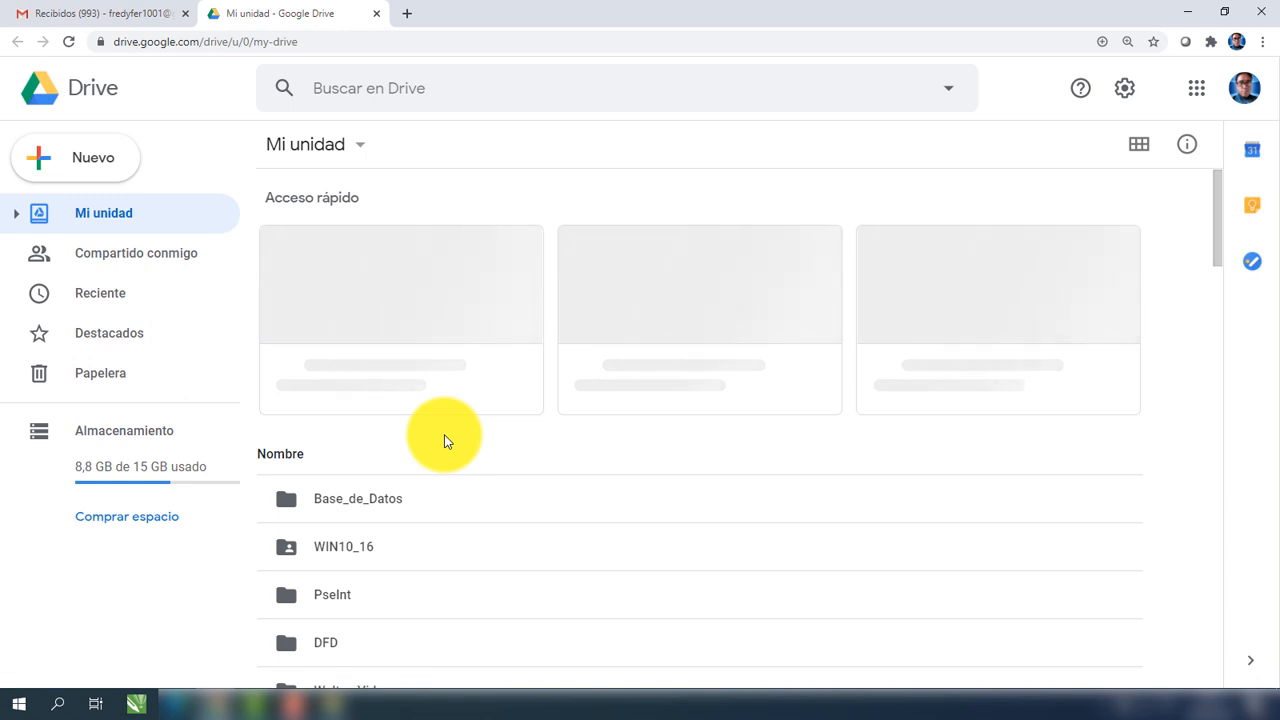
Scroll My Drive and open the Base_de_Datos folder holding the two installer files.
scroll(390, 440, "down", 1)
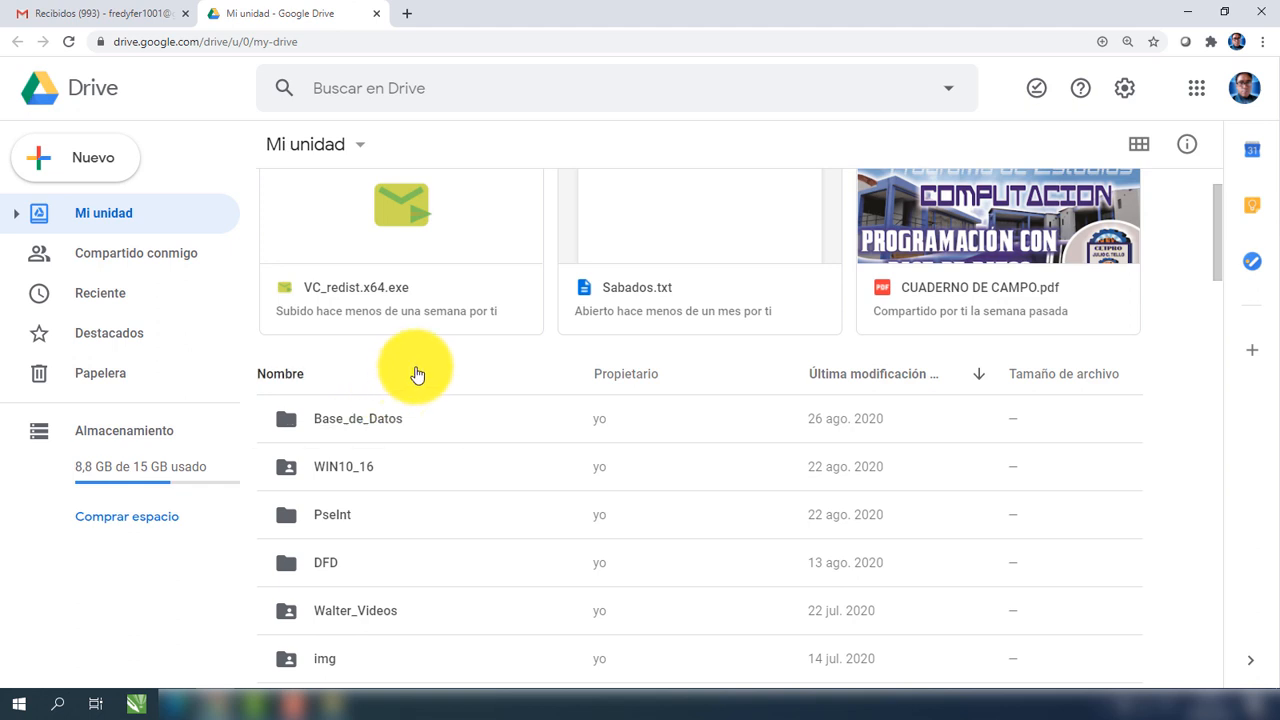
right_click(417, 374)
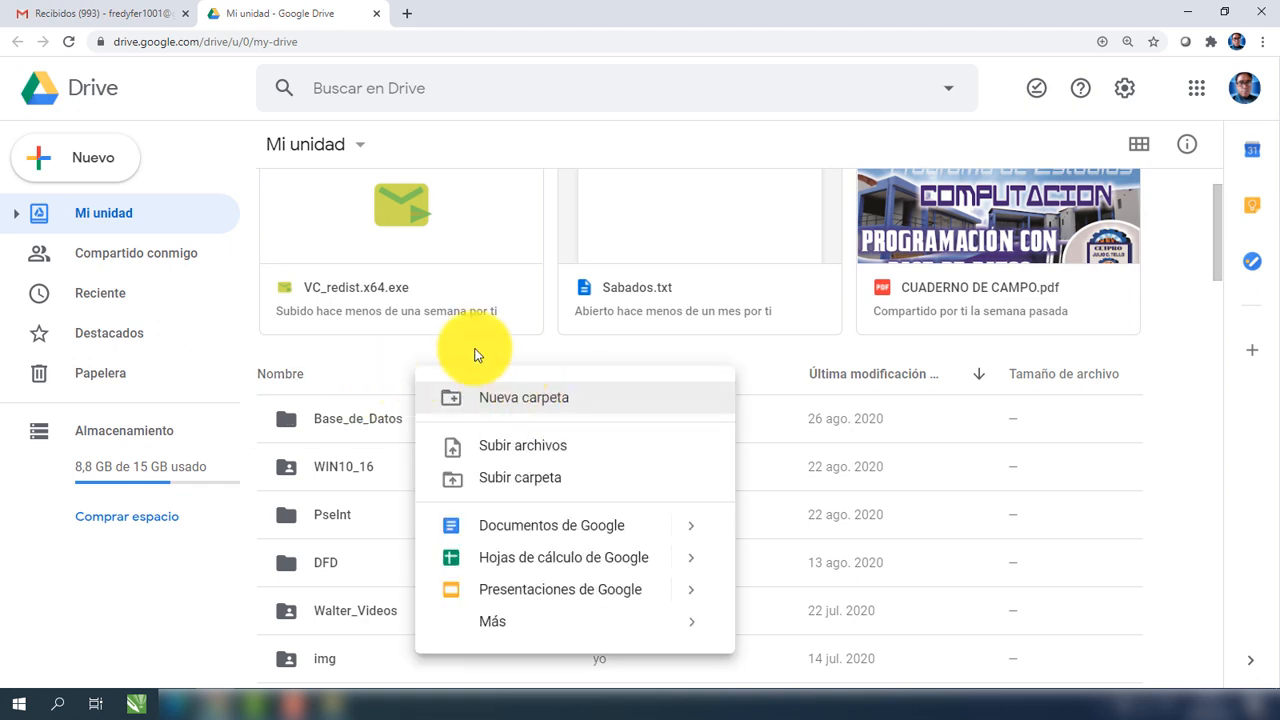
double_click(353, 418)
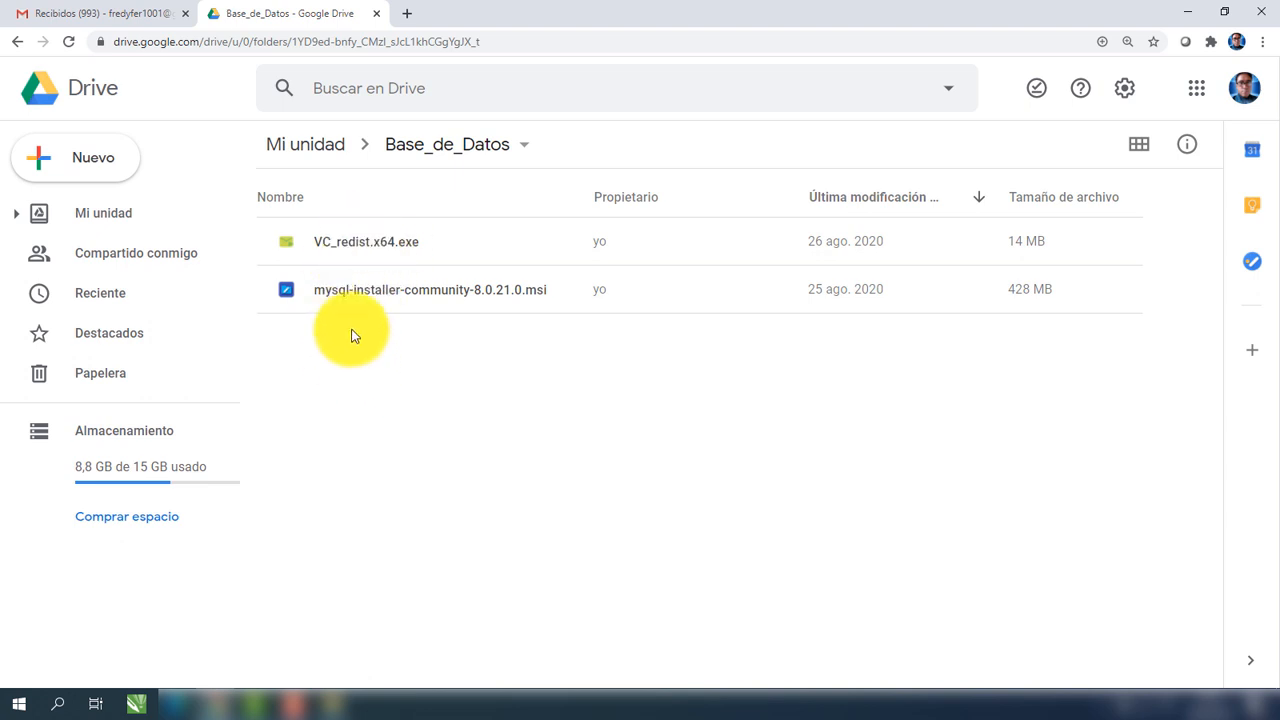
Upload bdEstudainte from D:\CETPRO_2020\V_MODULO\Base de Datos into Base_de_Datos.
right_click(421, 349)
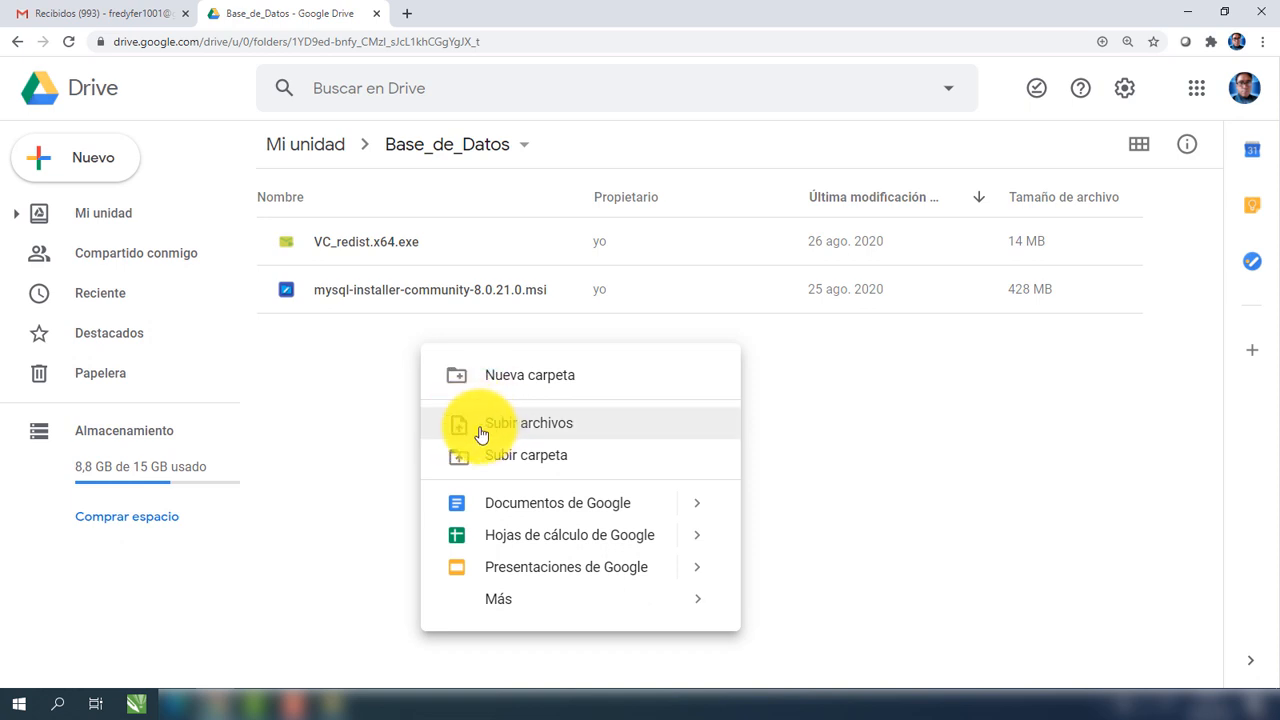
left_click(535, 430)
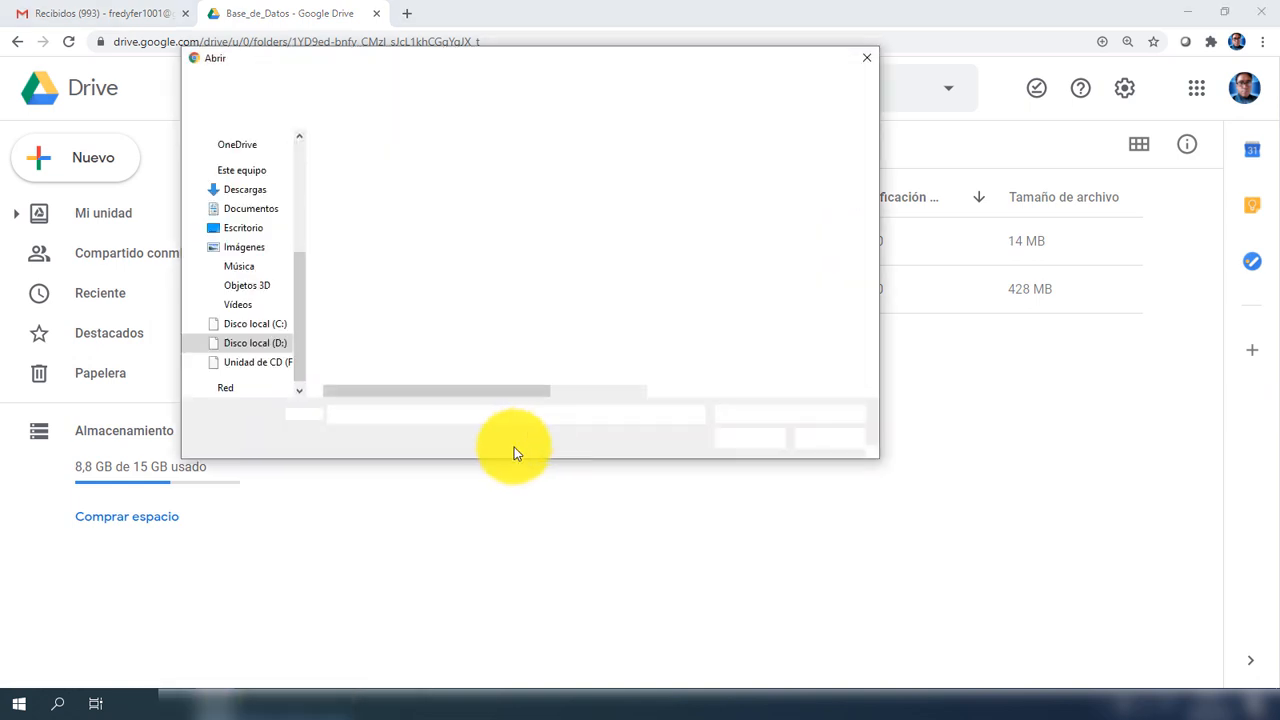
left_click_drag(503, 60, 621, 150)
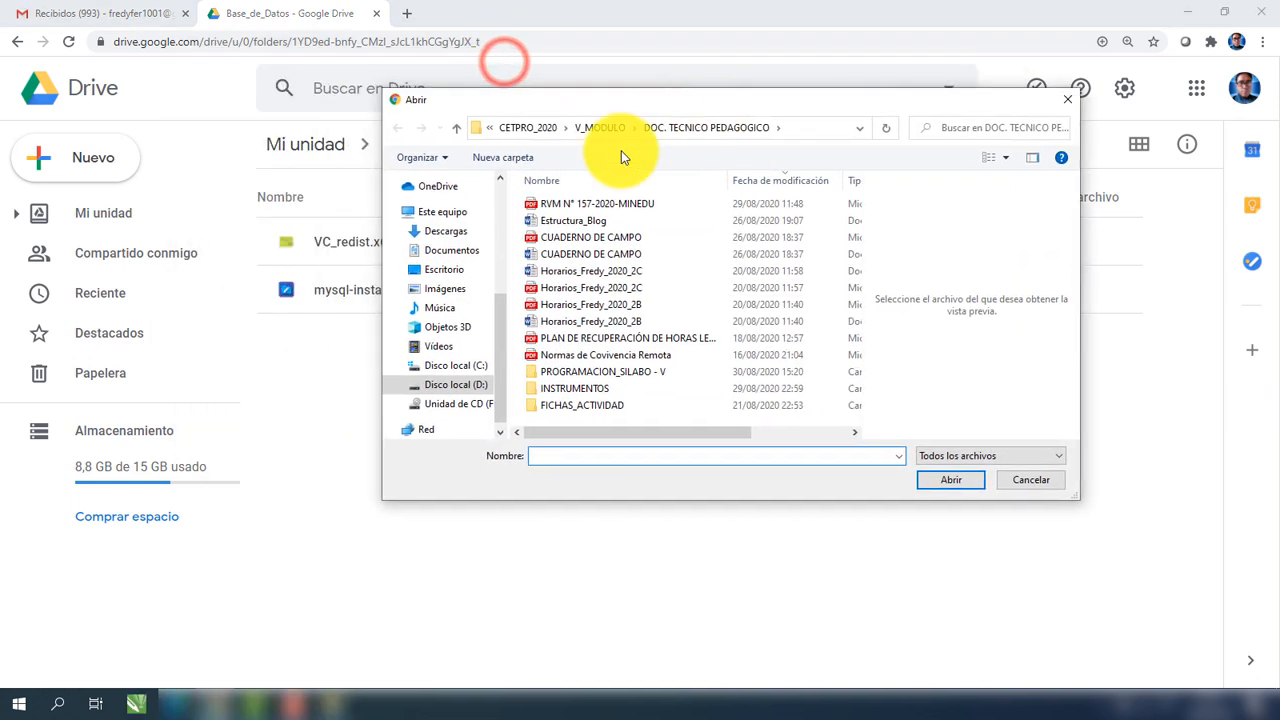
scroll(500, 318, "down", 1)
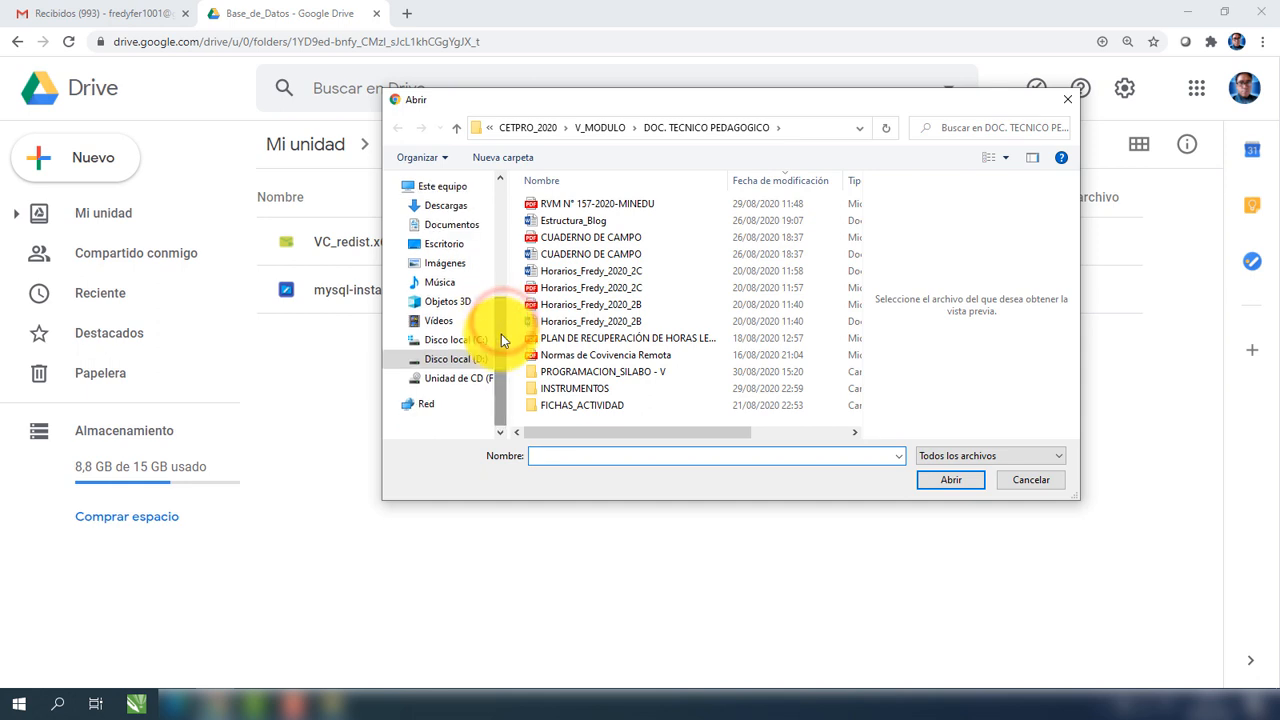
left_click(598, 127)
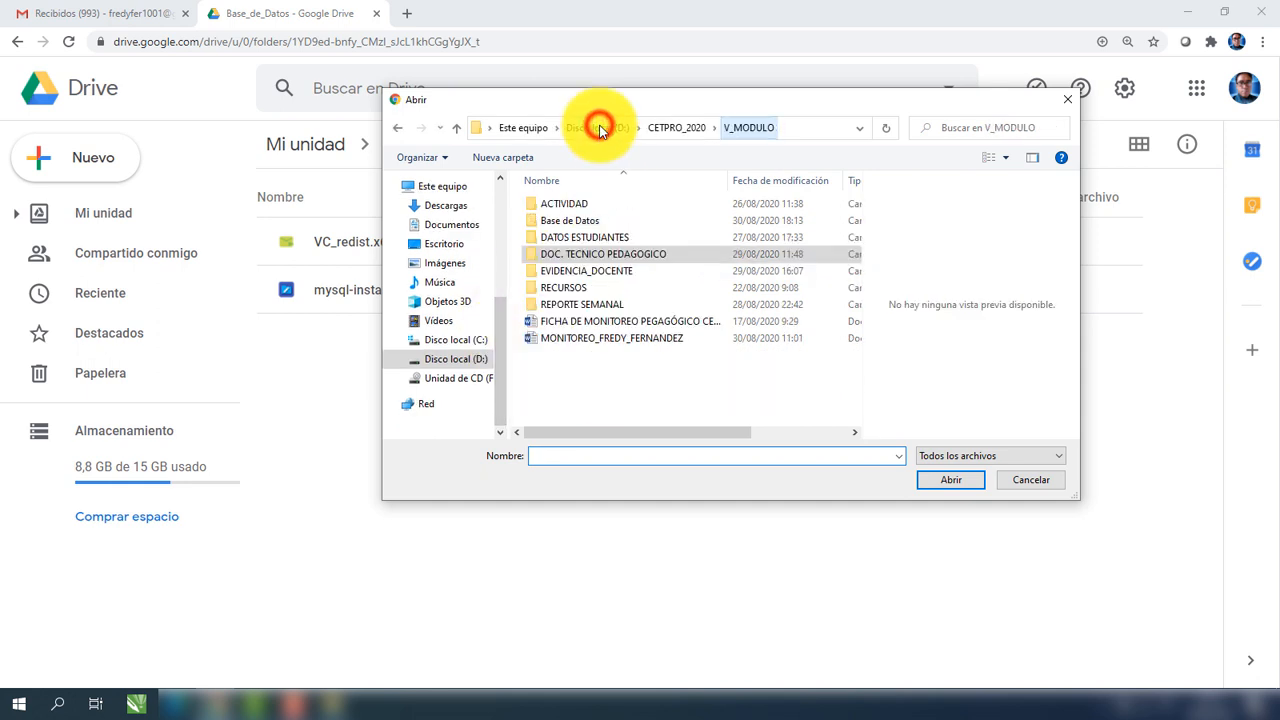
double_click(600, 221)
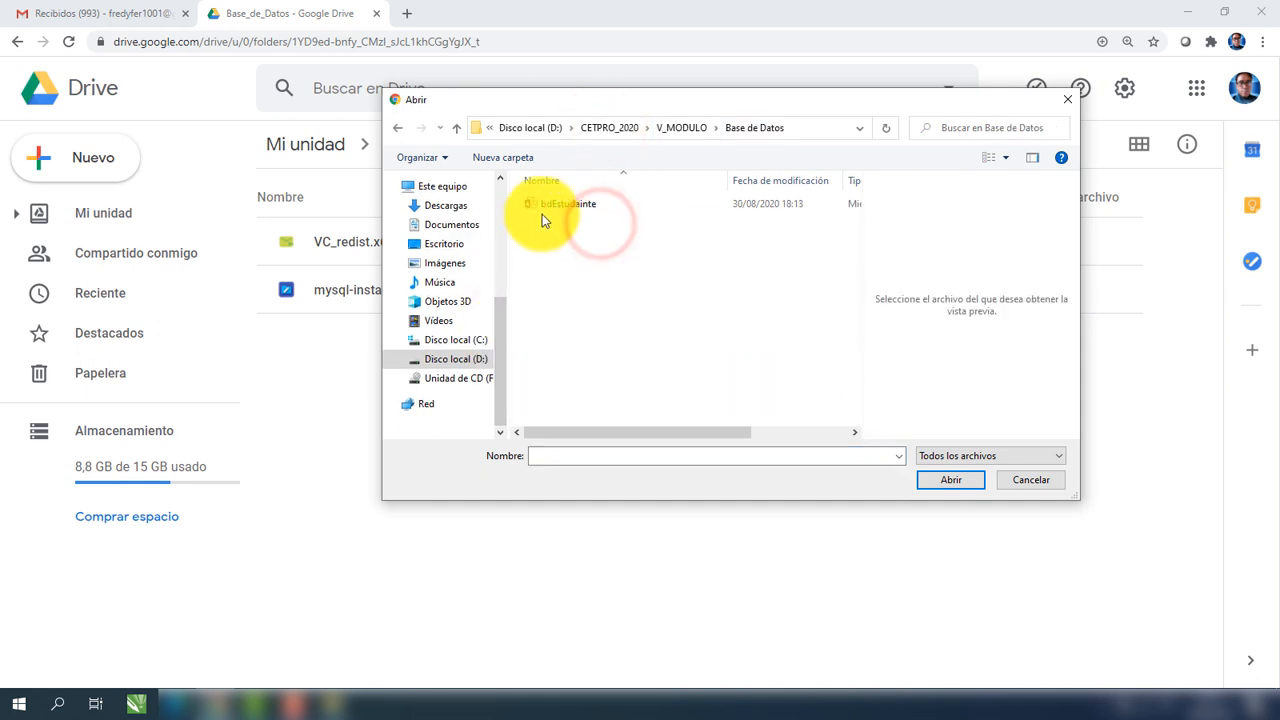
left_click(546, 208)
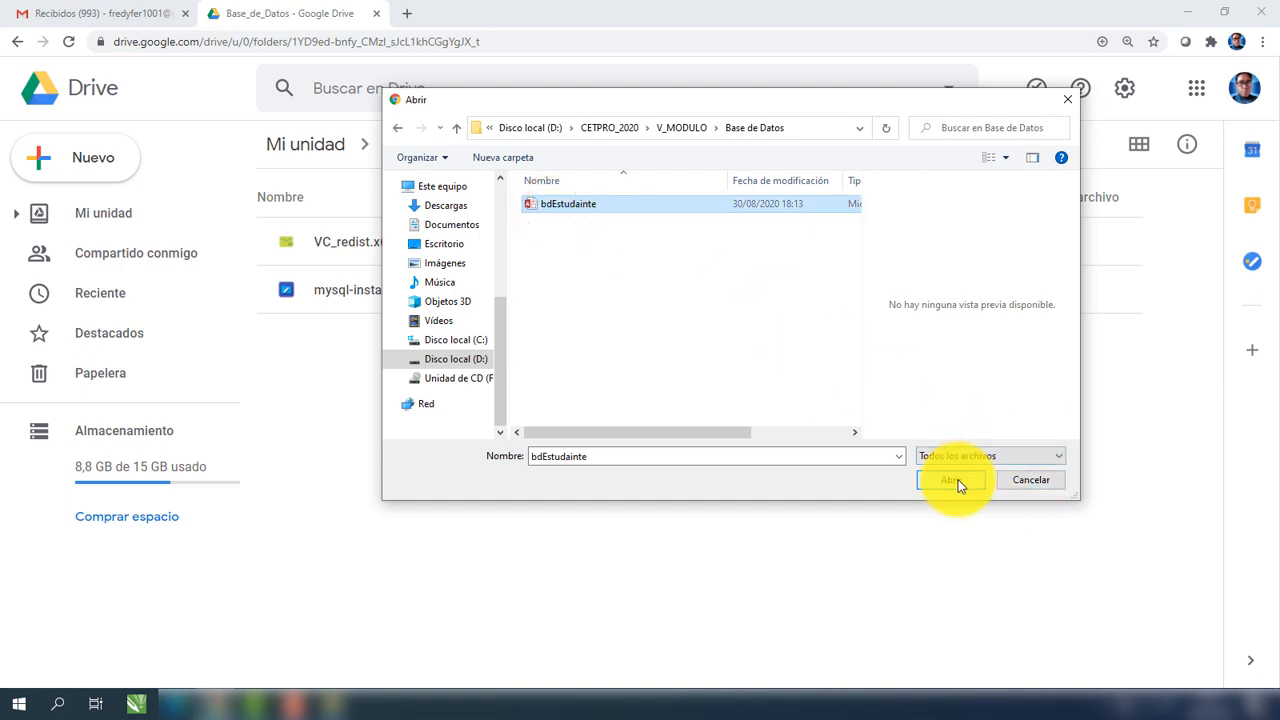
left_click(958, 485)
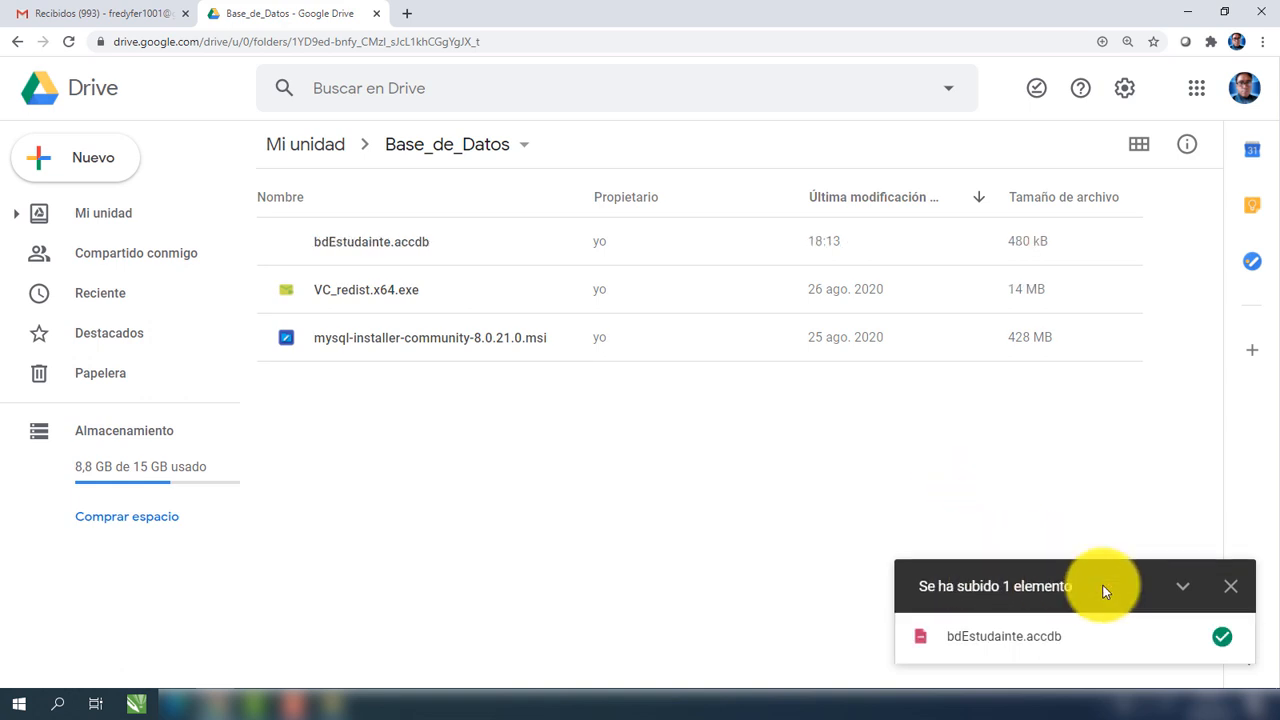
Dismiss the upload notice and open the context menu of bdEstudainte.accdb.
mouse_move(1194, 634)
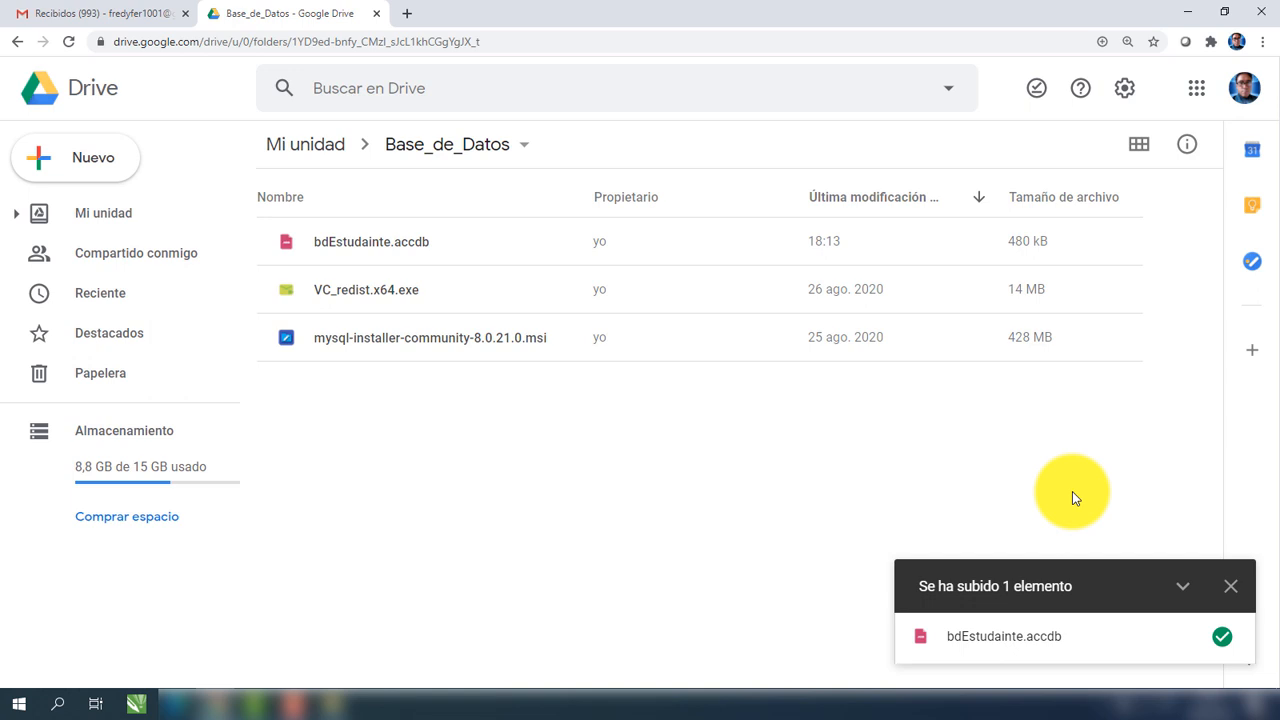
left_click(1229, 588)
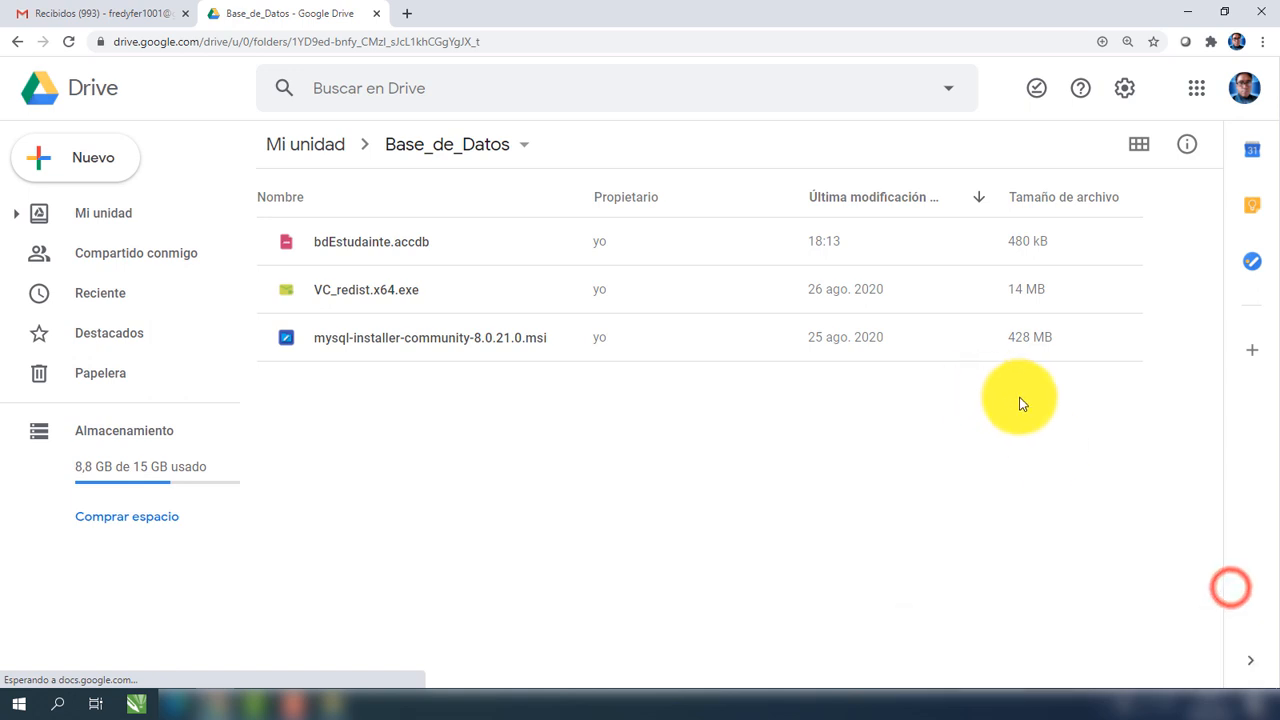
right_click(399, 239)
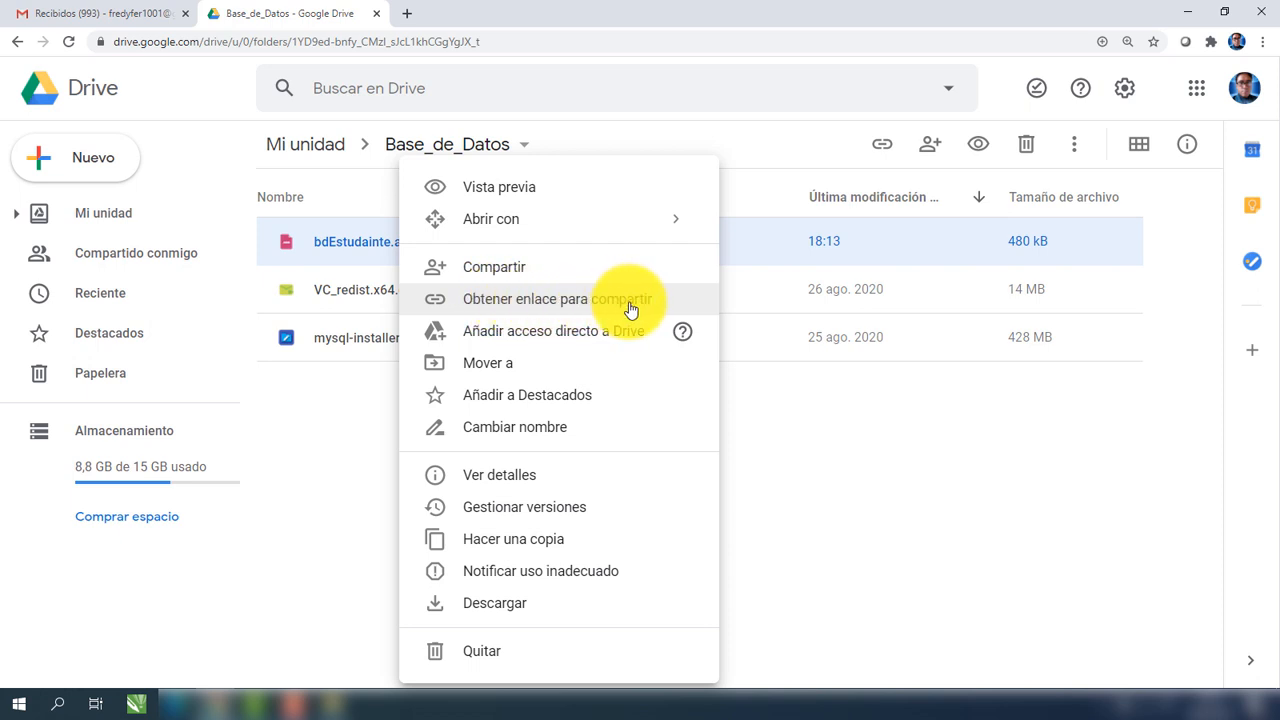
left_click(366, 374)
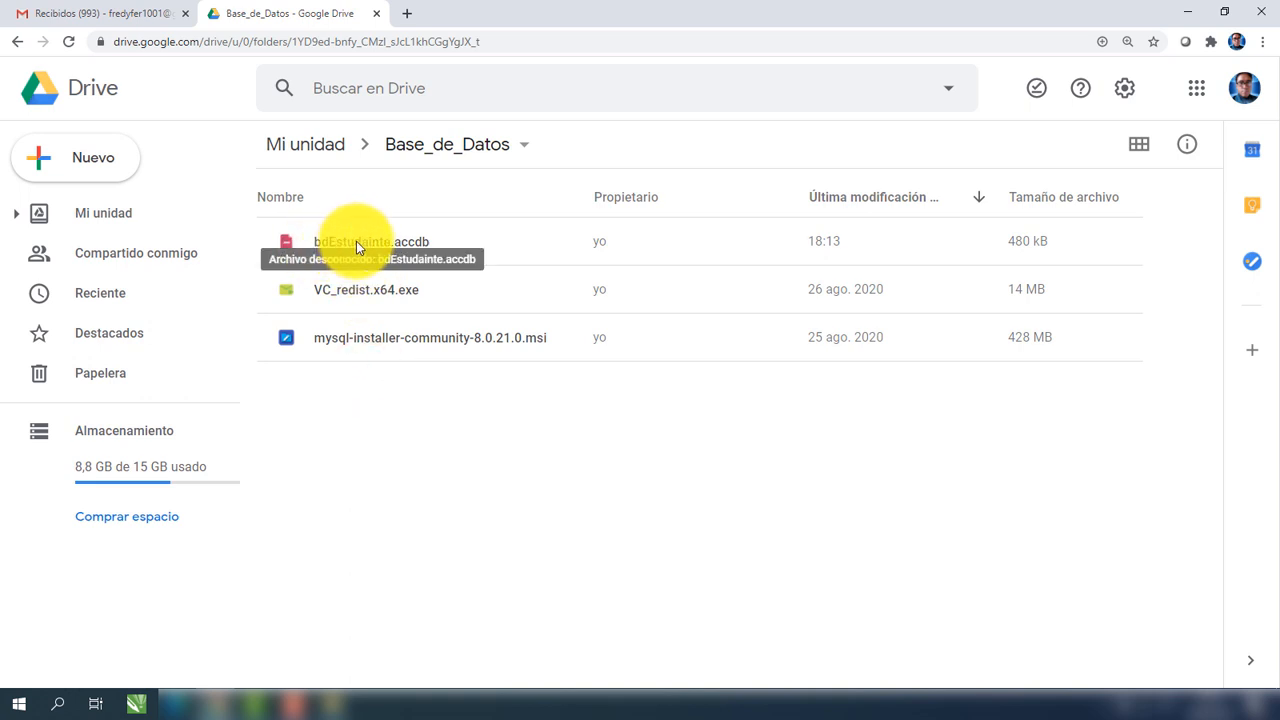
right_click(350, 240)
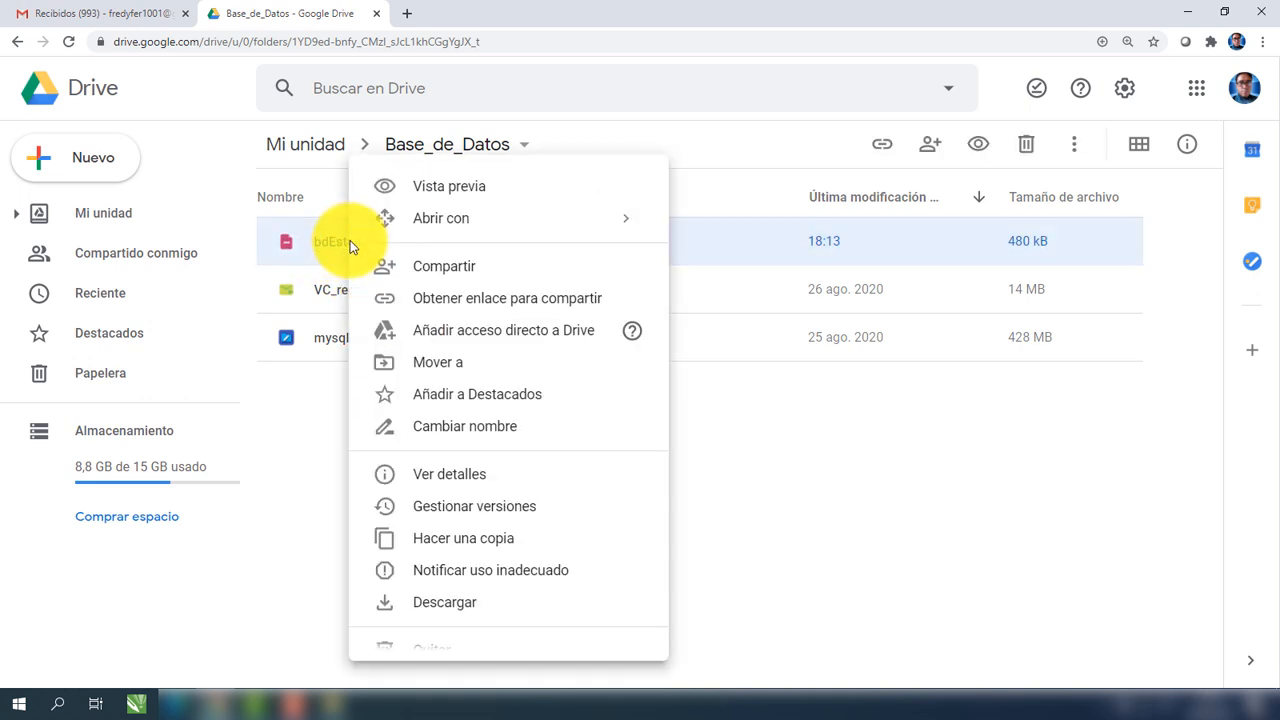
Share bdEstudainte.accdb with 'Cualquier persona con el enlace' as viewer and copy the link.
left_click(524, 306)
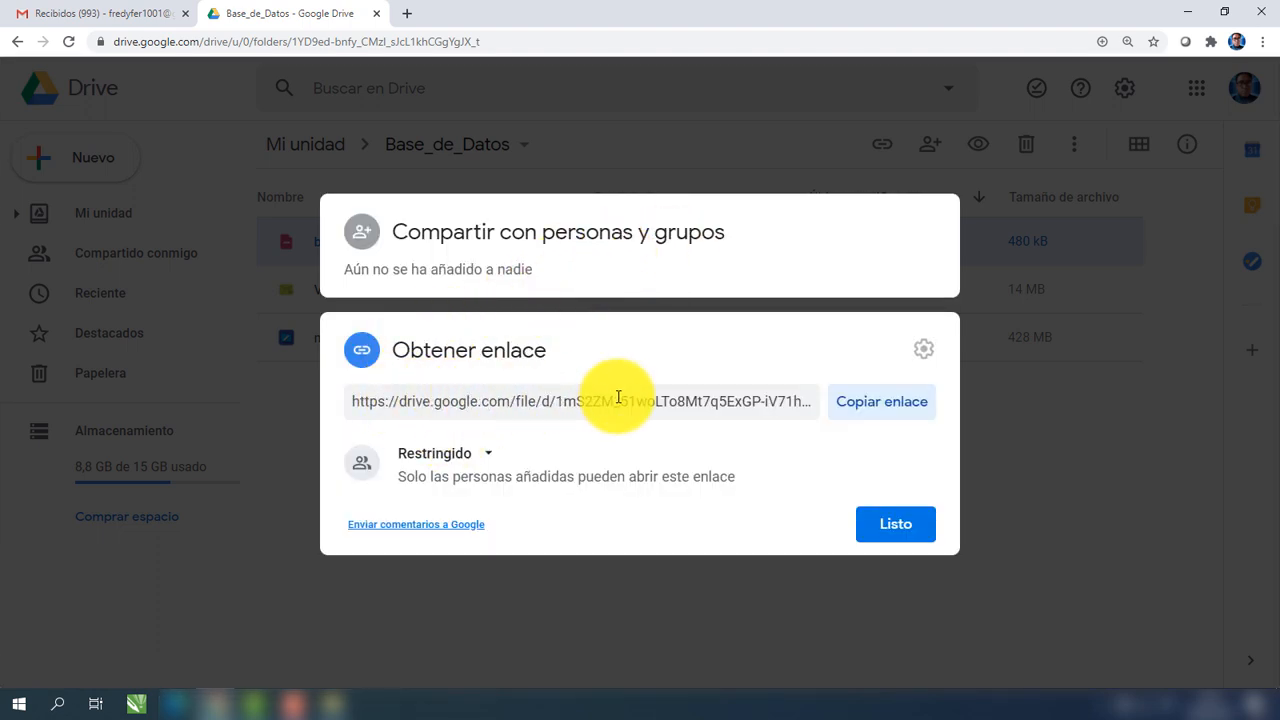
left_click(491, 457)
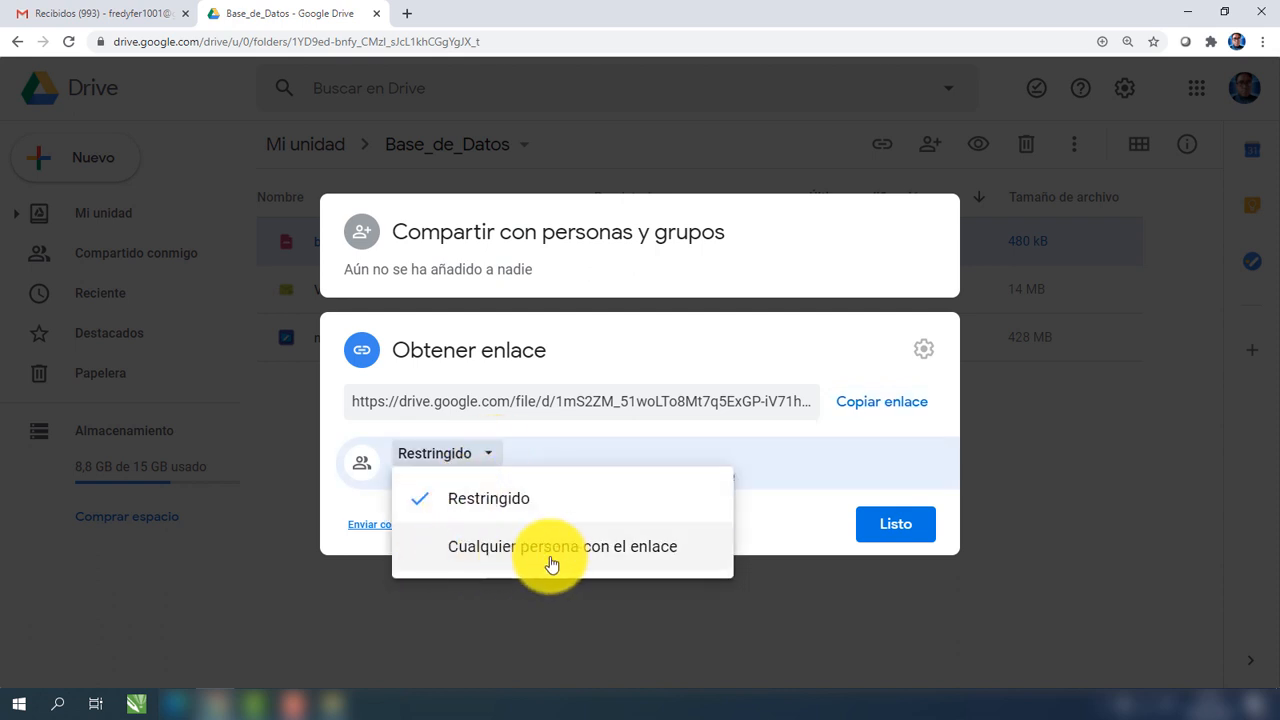
left_click(656, 557)
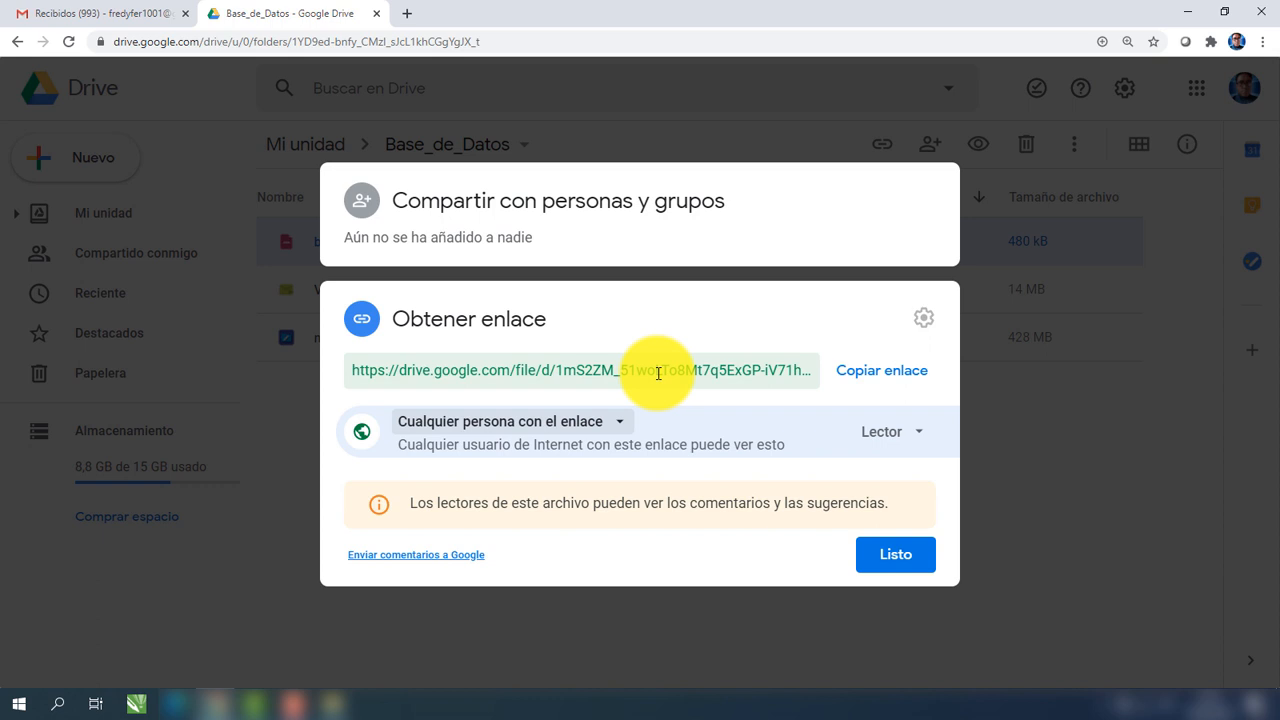
left_click(862, 377)
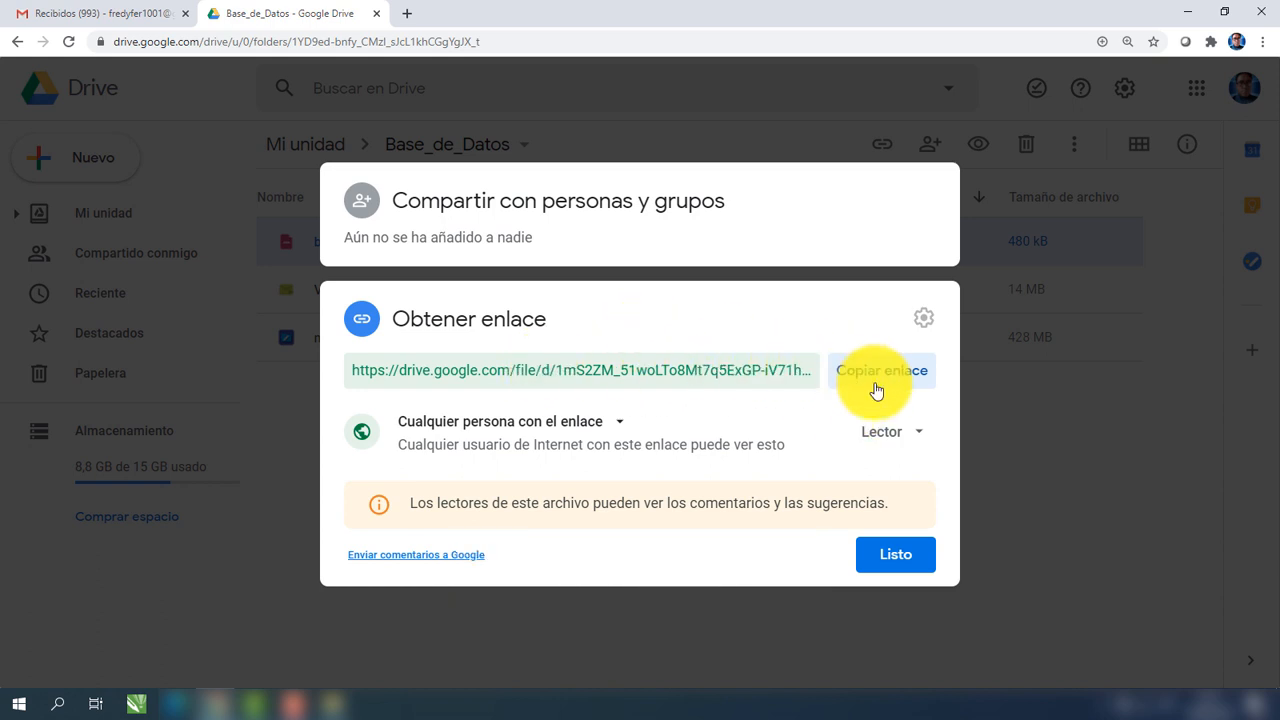
left_click(879, 375)
left_click(889, 557)
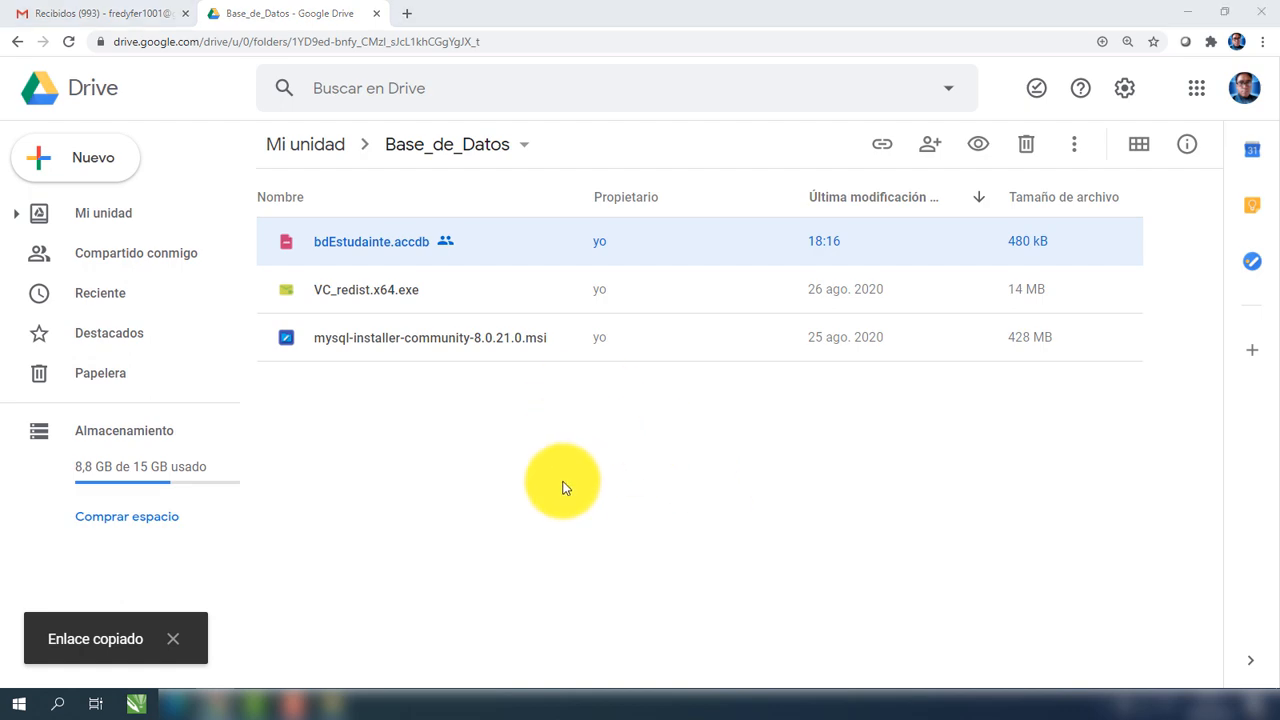
Open Notepad and paste the copied Drive share link into a new note.
key("super")
type("n")
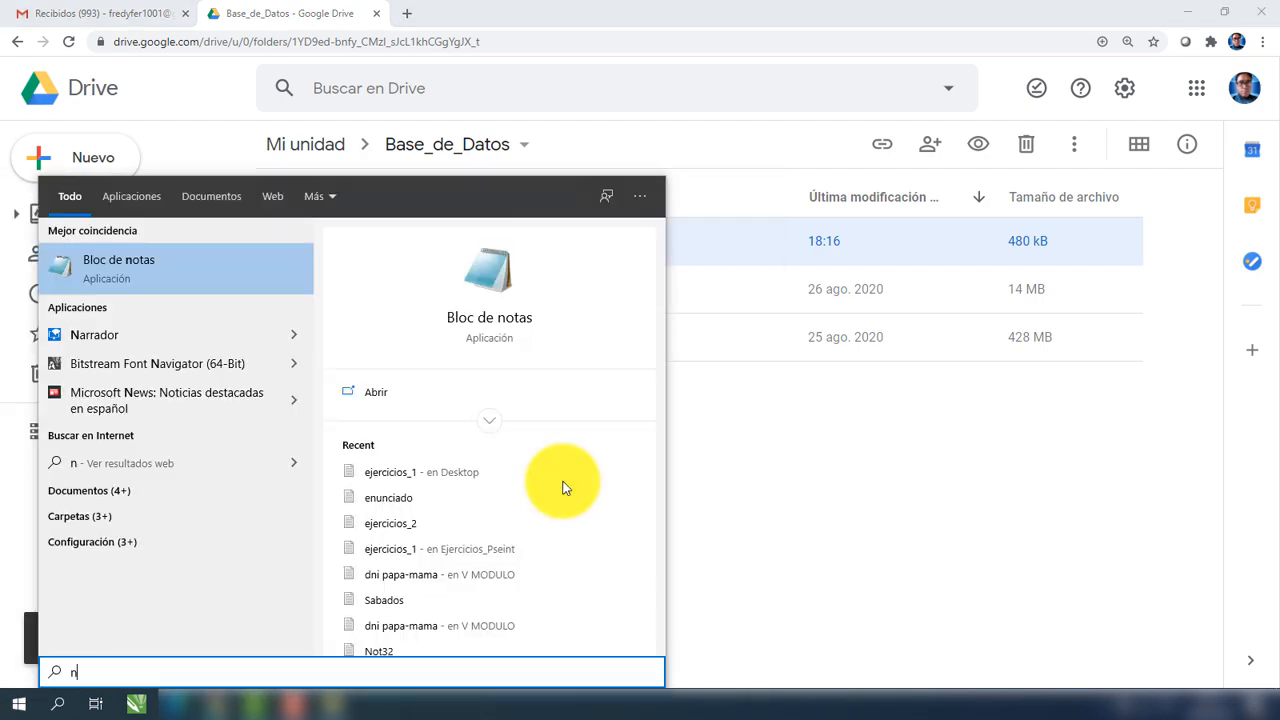
key("Return")
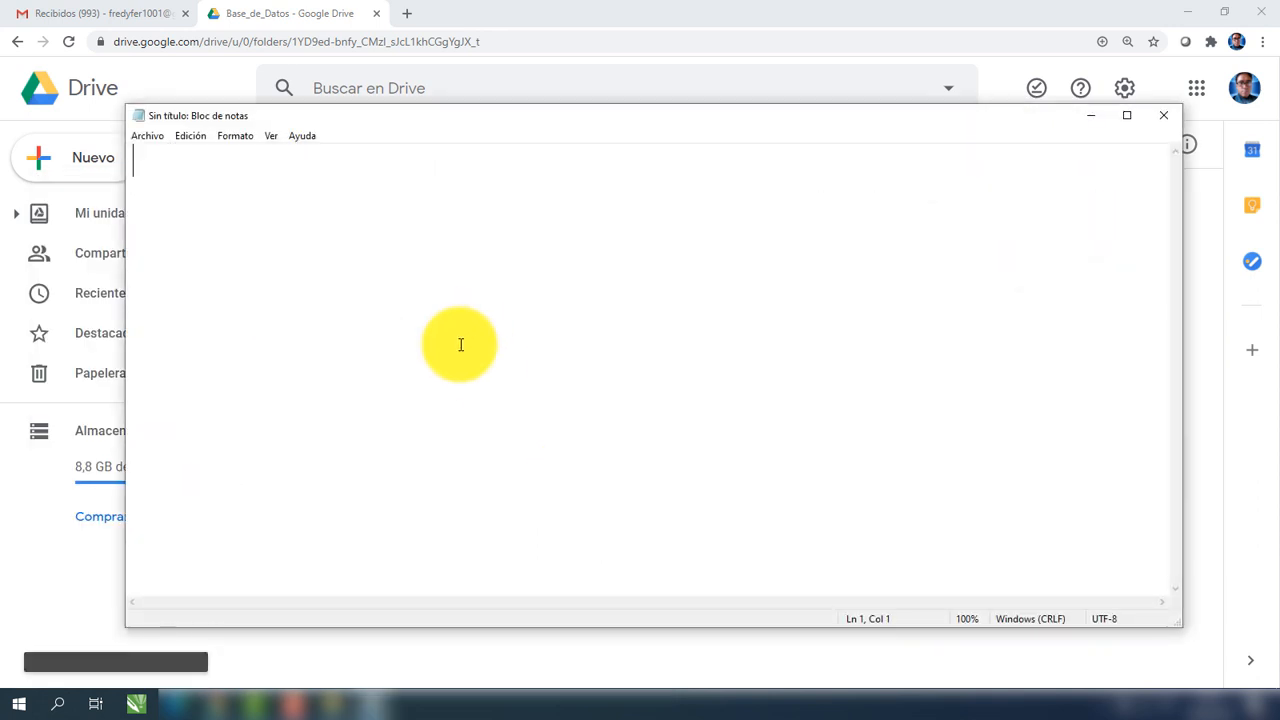
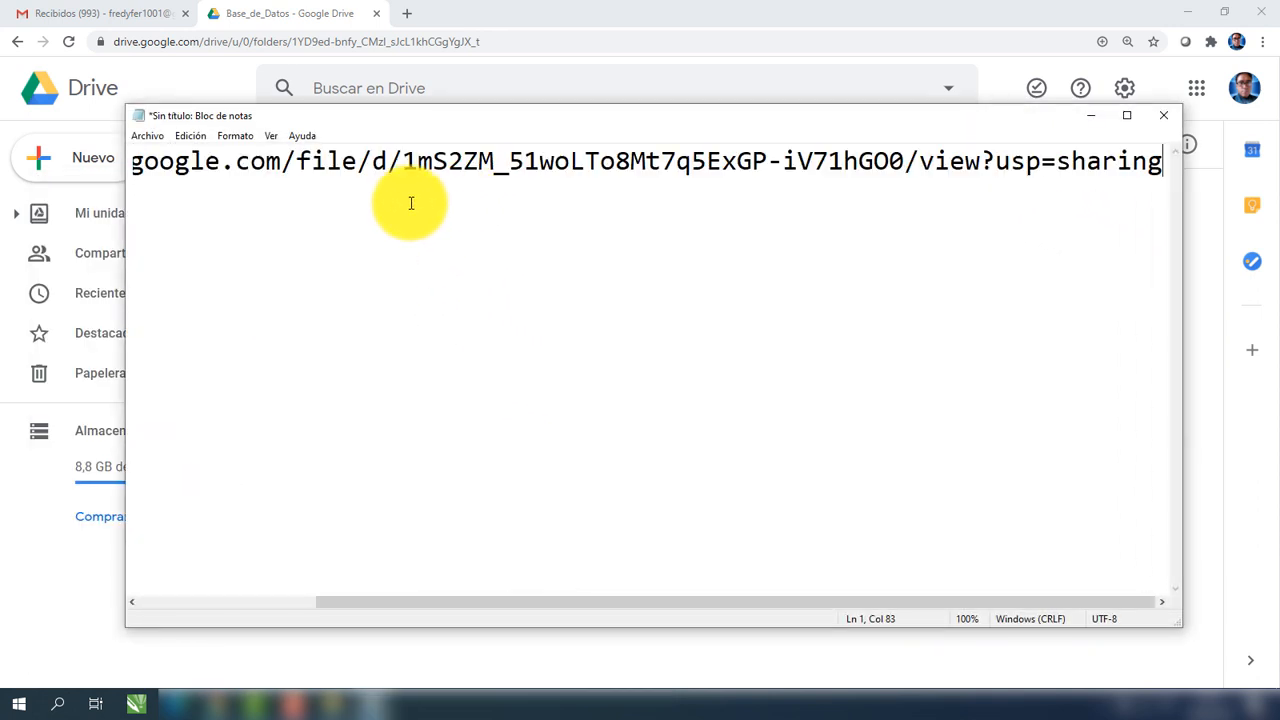
Select the entire pasted share link ending in usp=sharing.
key("ctrl+a")
scroll(400, 220, "down", 4)
left_click(467, 203)
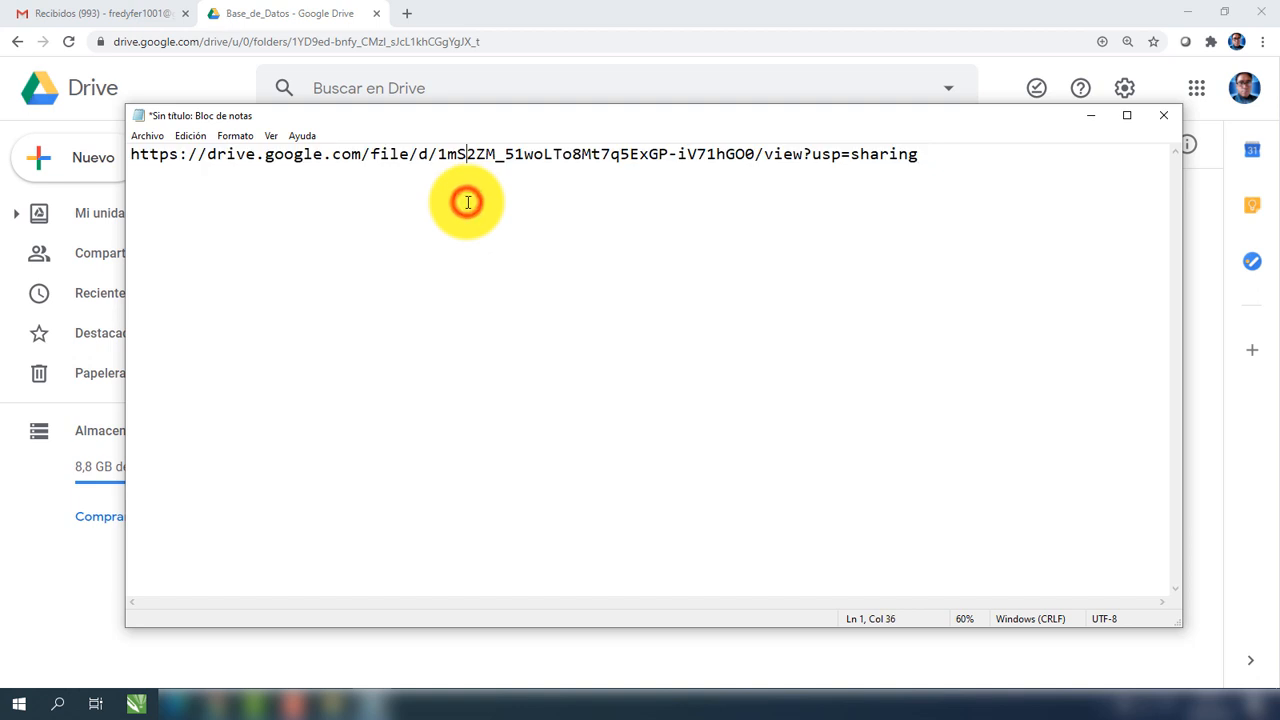
left_click_drag(931, 155, 149, 143)
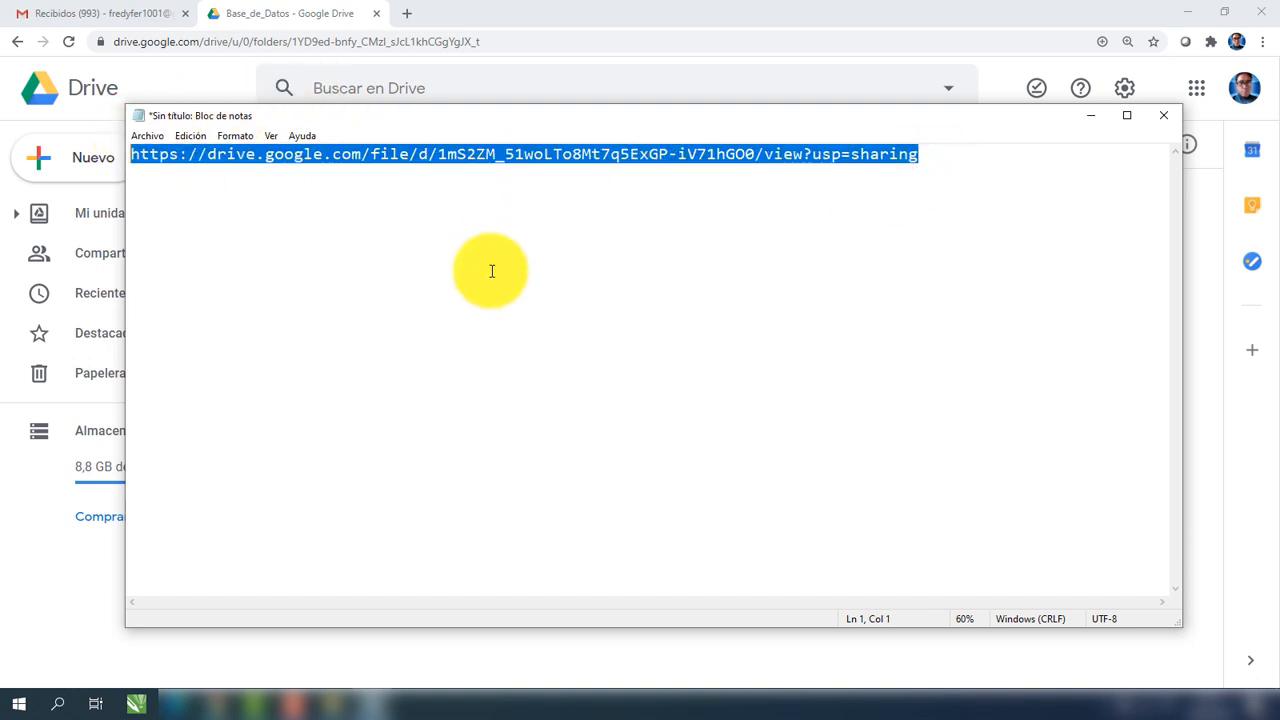
left_click(508, 191)
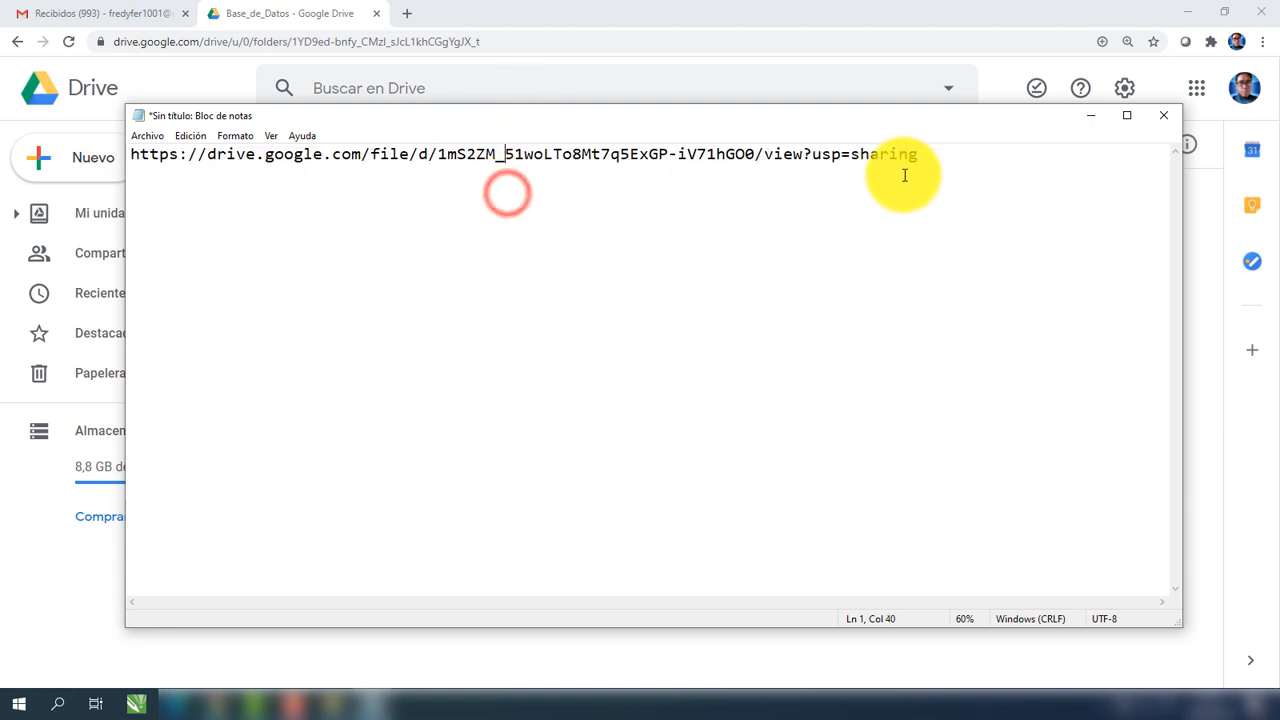
left_click_drag(925, 158, 131, 177)
key("ctrl+c")
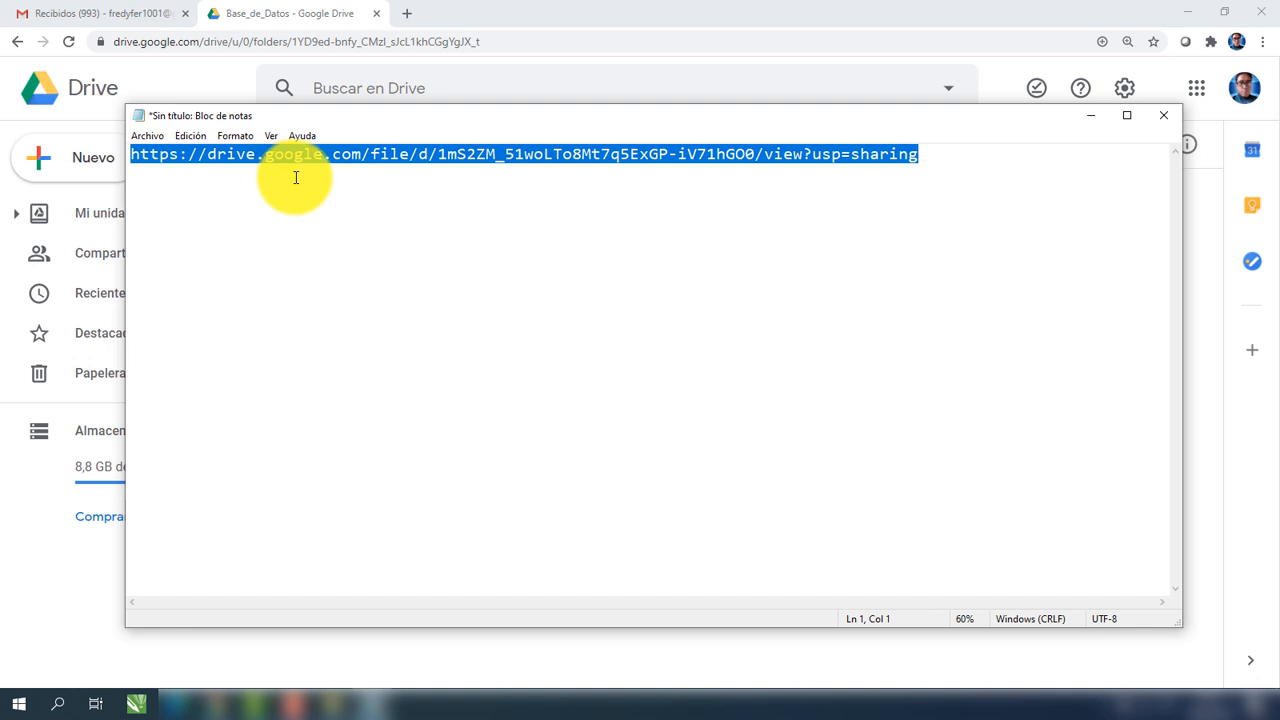
Paste the share link into a new Chrome tab to load bdEstudainte.accdb's Drive page.
left_click(406, 13)
left_click(453, 39)
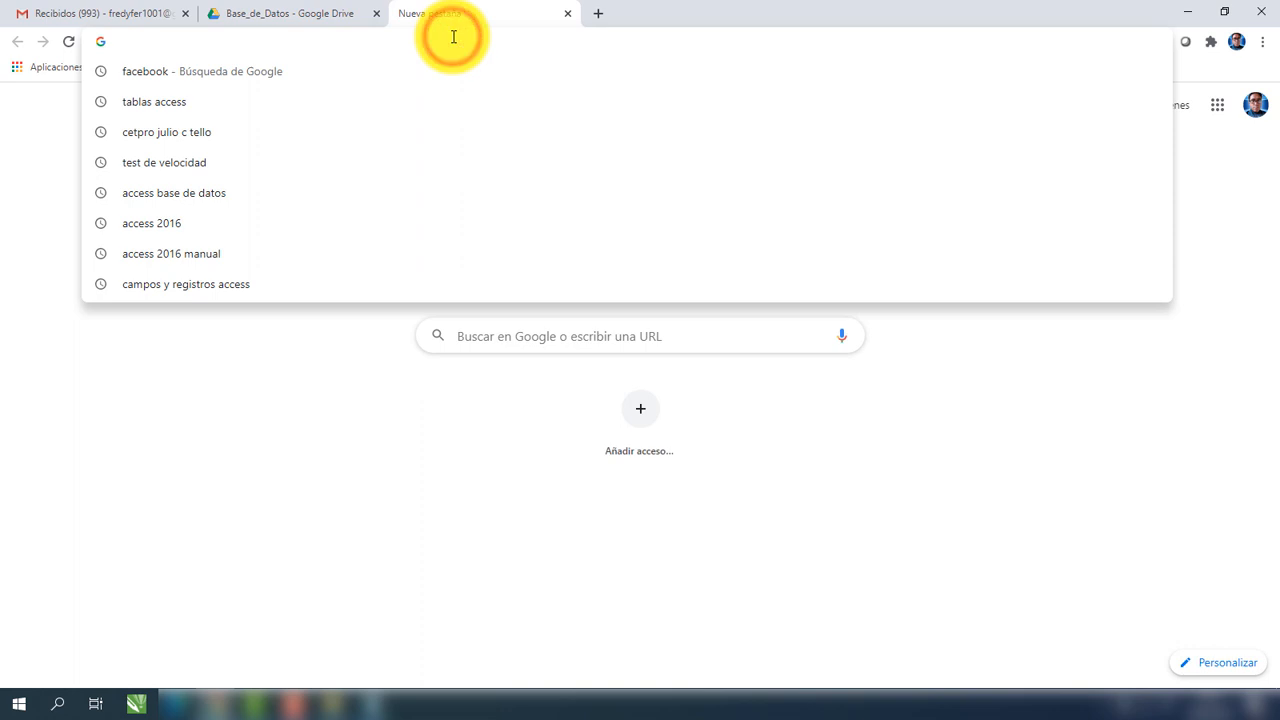
key("ctrl+v")
key("Return")
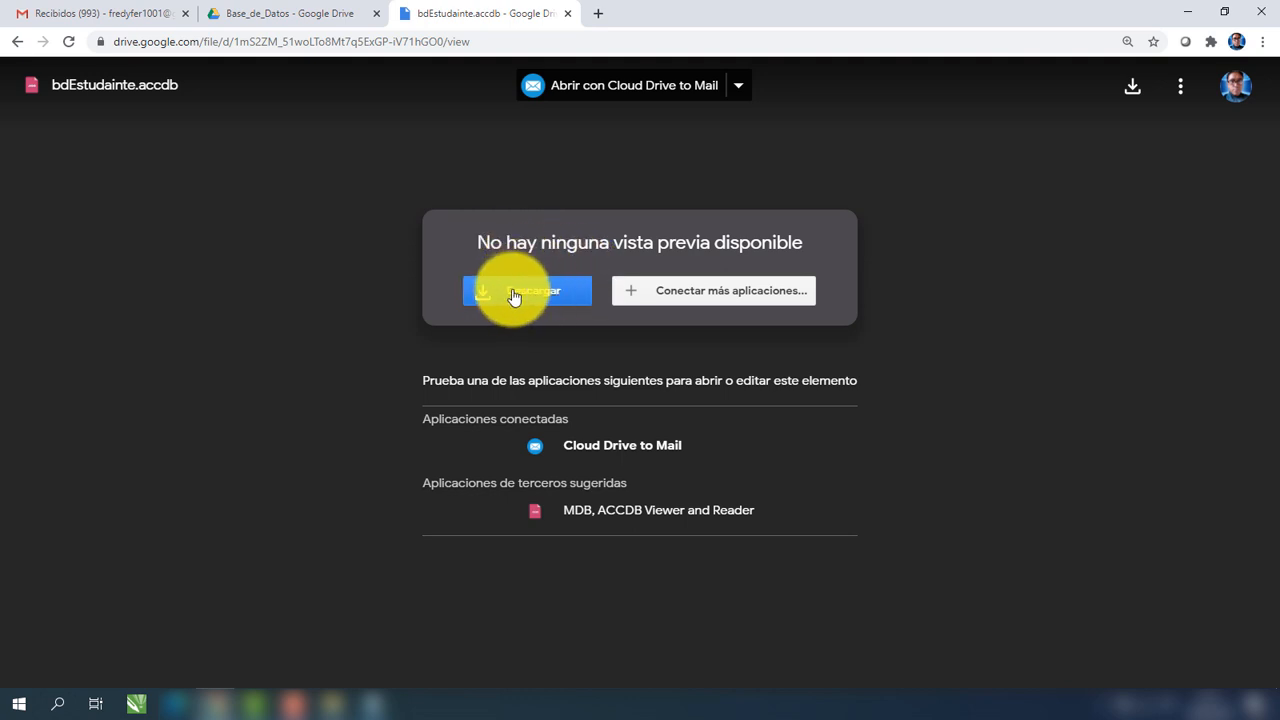
Minimize Notepad to view the shared page, then bring up the local Base de Datos folder.
left_click(372, 703)
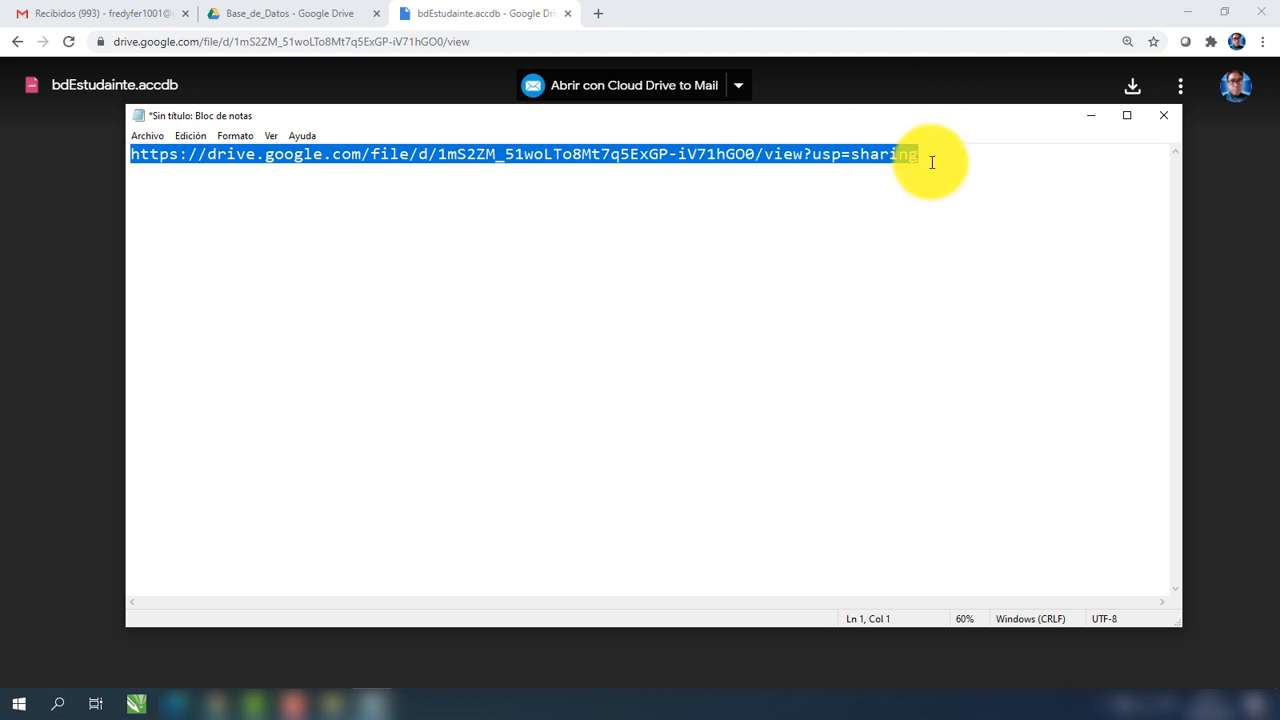
left_click(1096, 122)
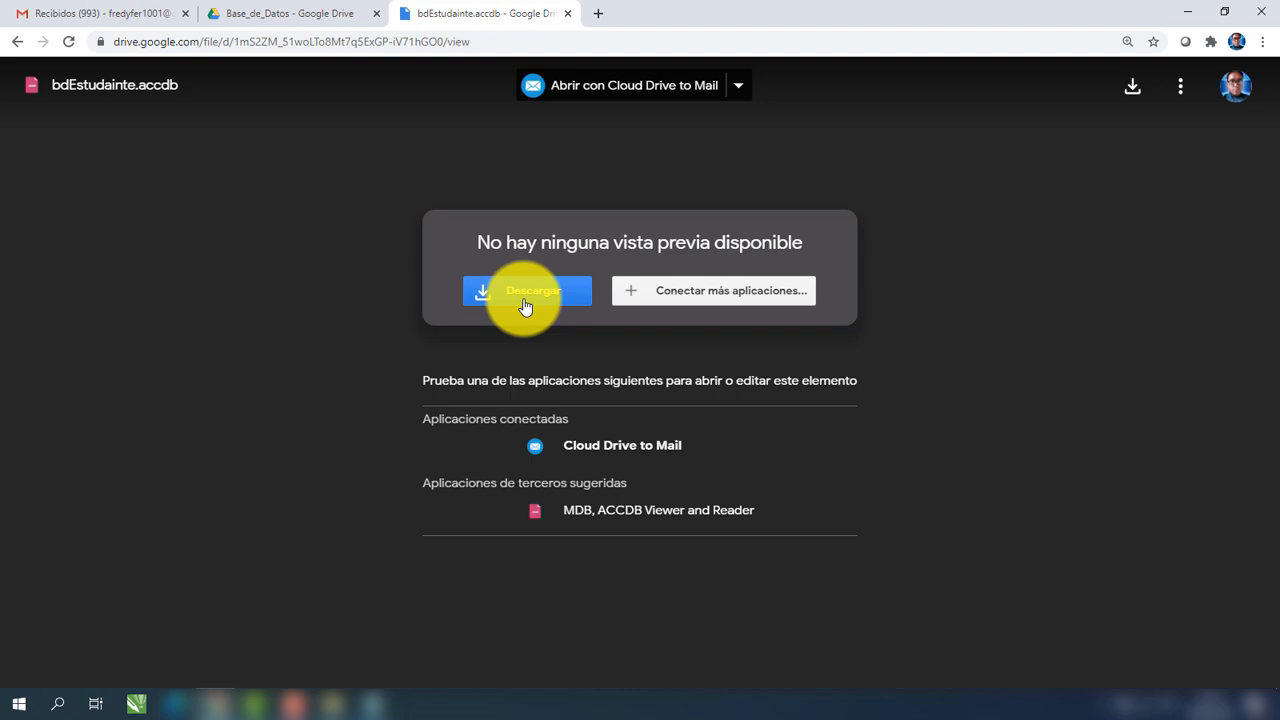
left_click(329, 700)
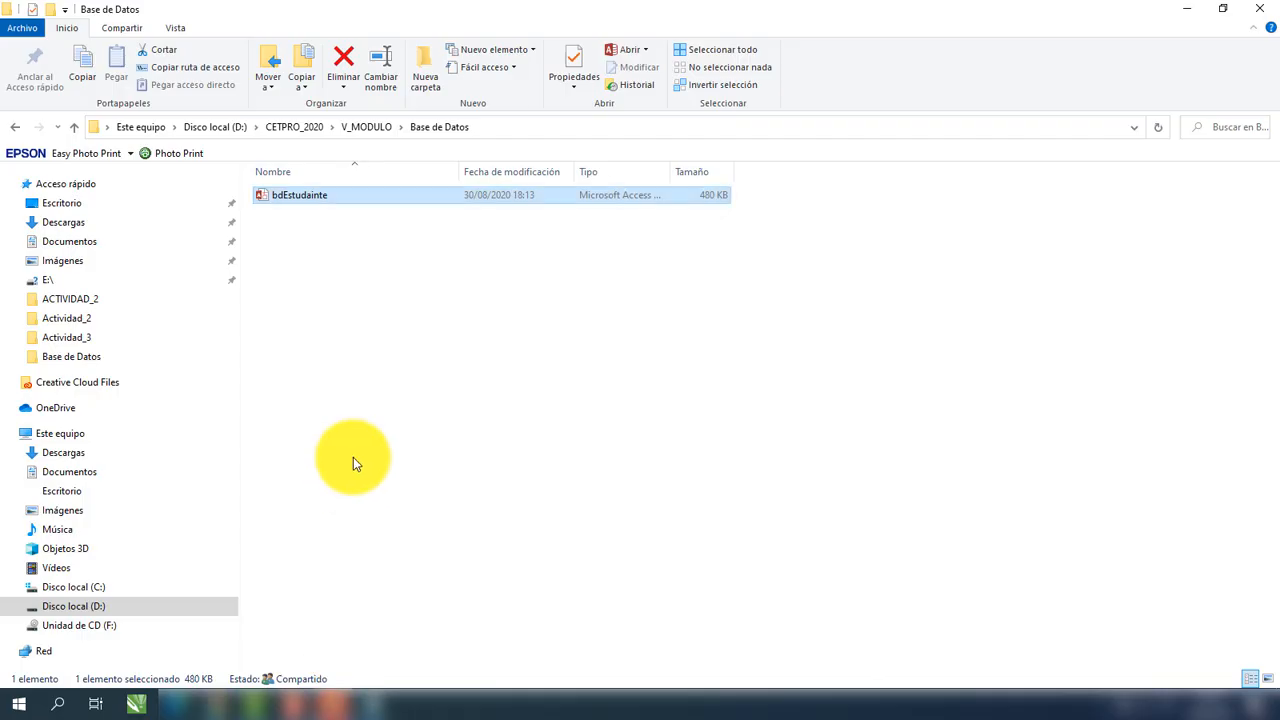
Open bdEstudainte in Access and view tbEstudiante's two student records in Datasheet view.
double_click(356, 198)
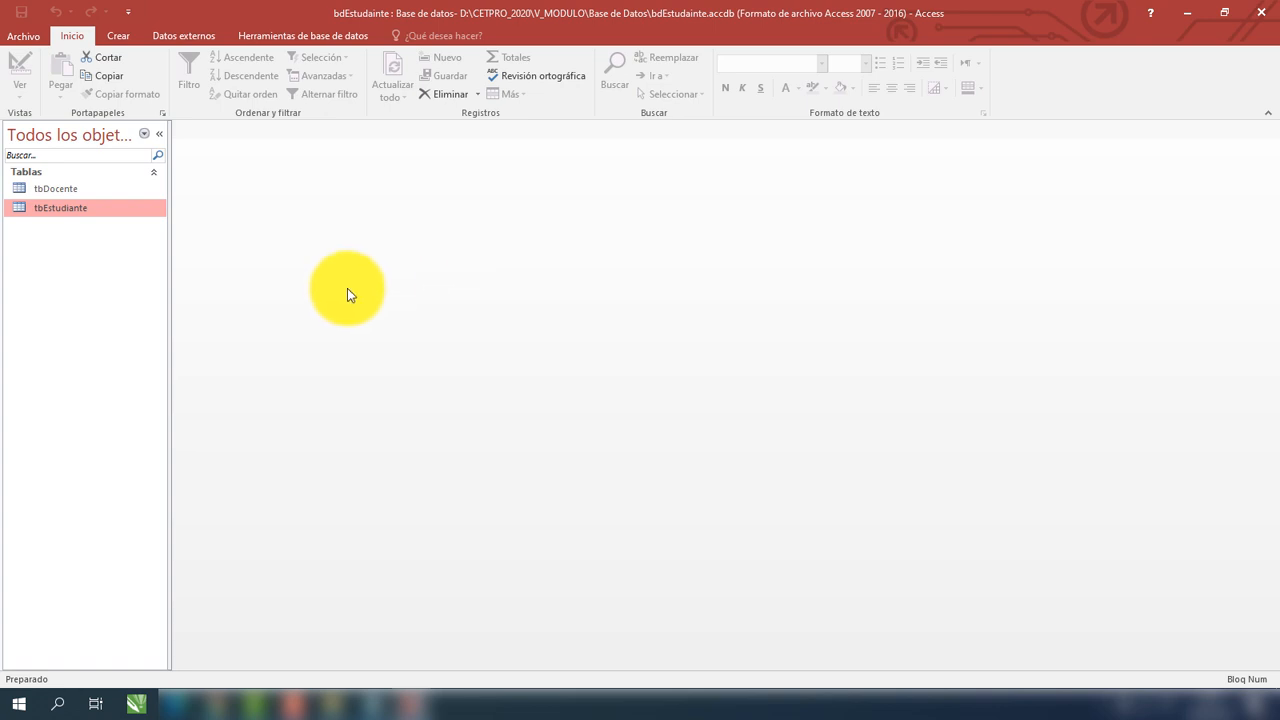
double_click(72, 210)
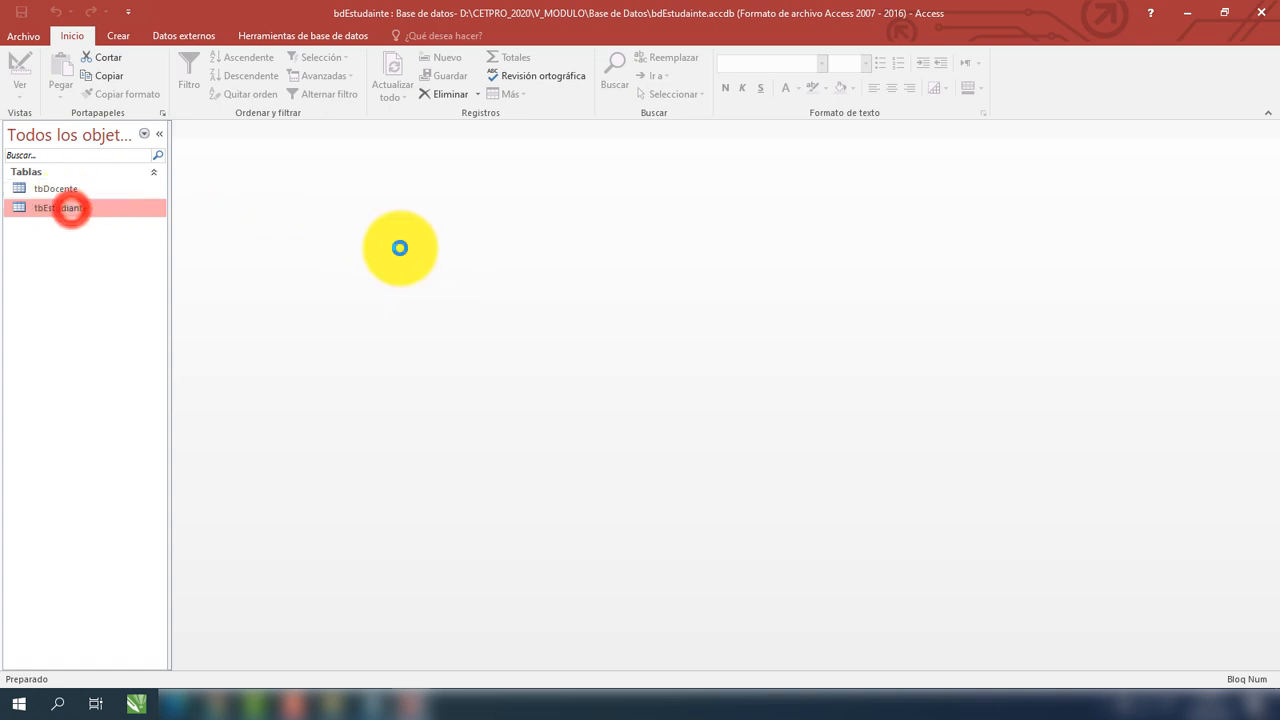